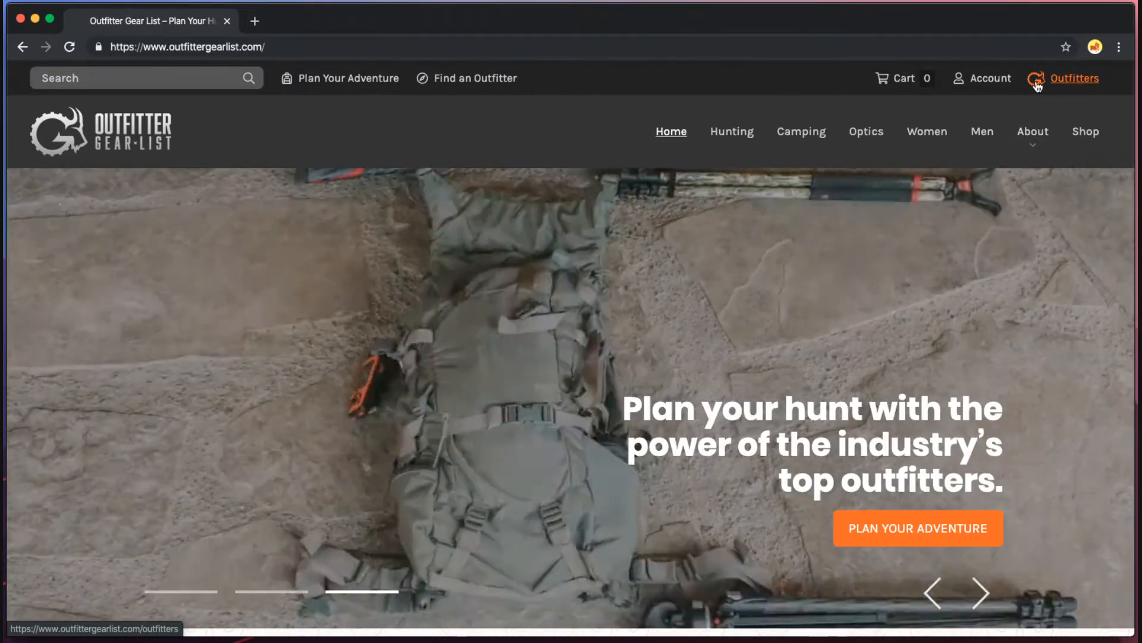
# Open the outfitters How It Works page and look over the Outfitter Login box and Sign Up Now! form.
pyautogui.click(1071, 80)
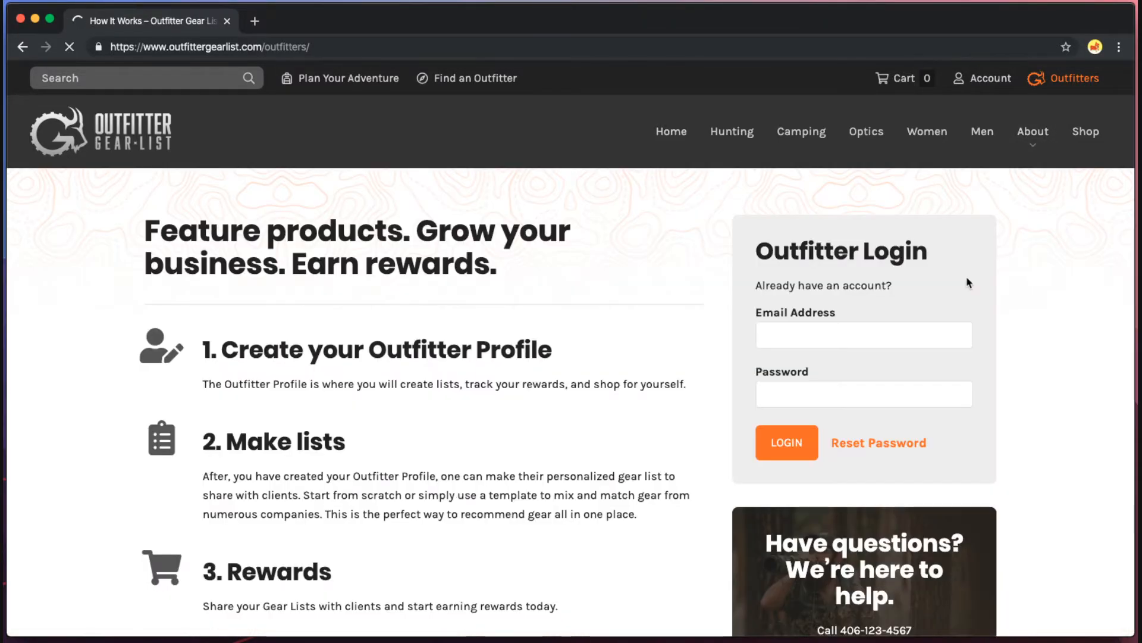
pyautogui.scroll(-2, 645, 335)
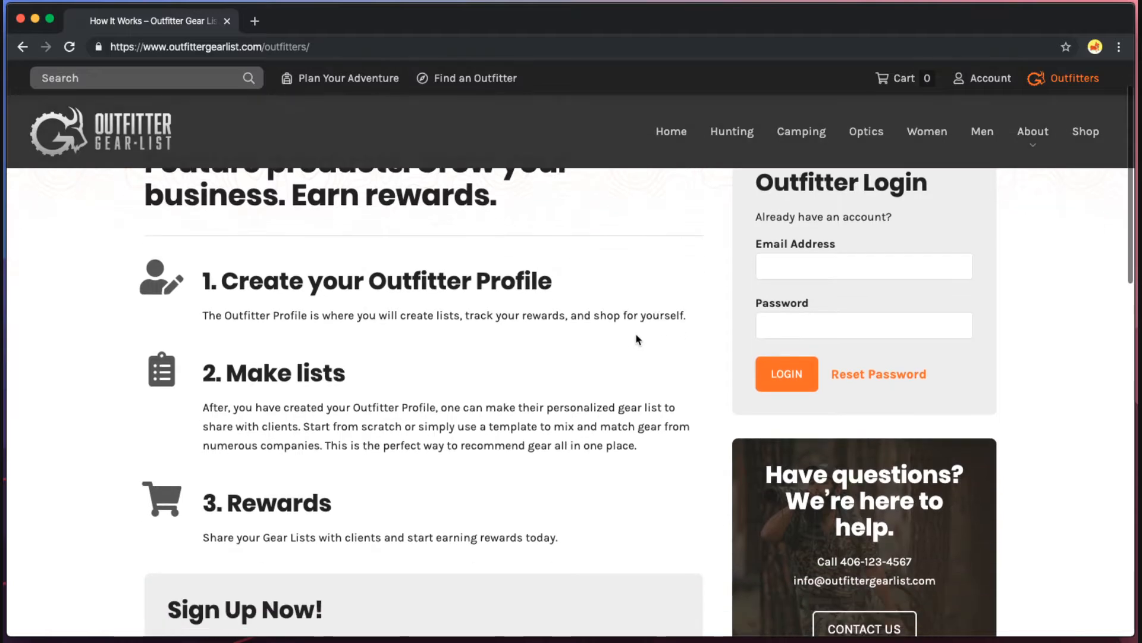
pyautogui.scroll(3, 376, 331)
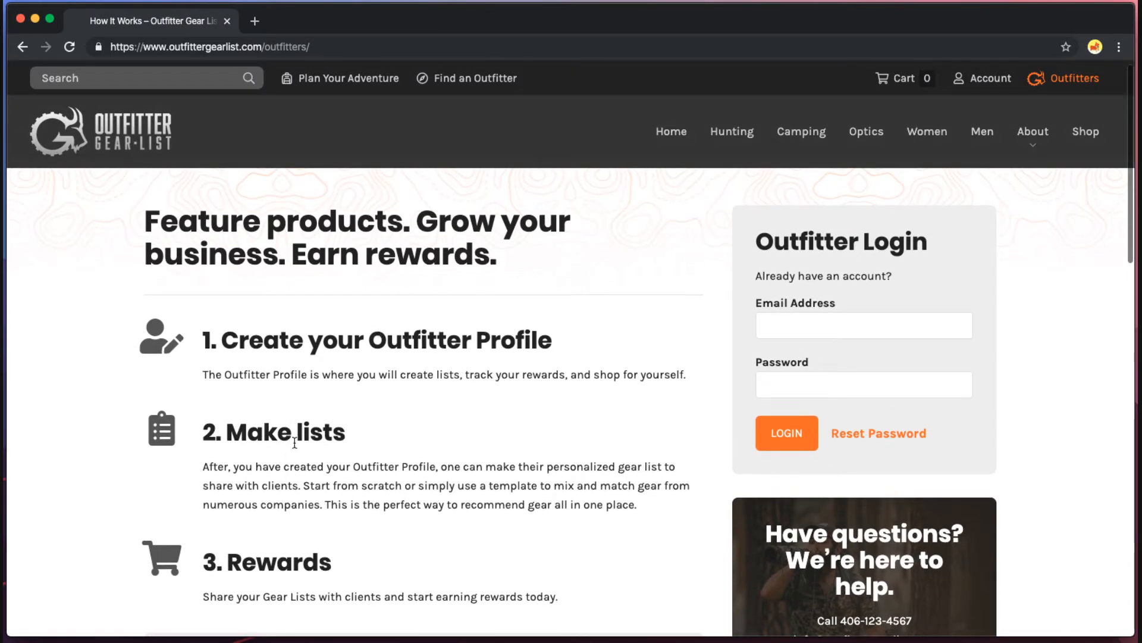
pyautogui.scroll(-1, 505, 517)
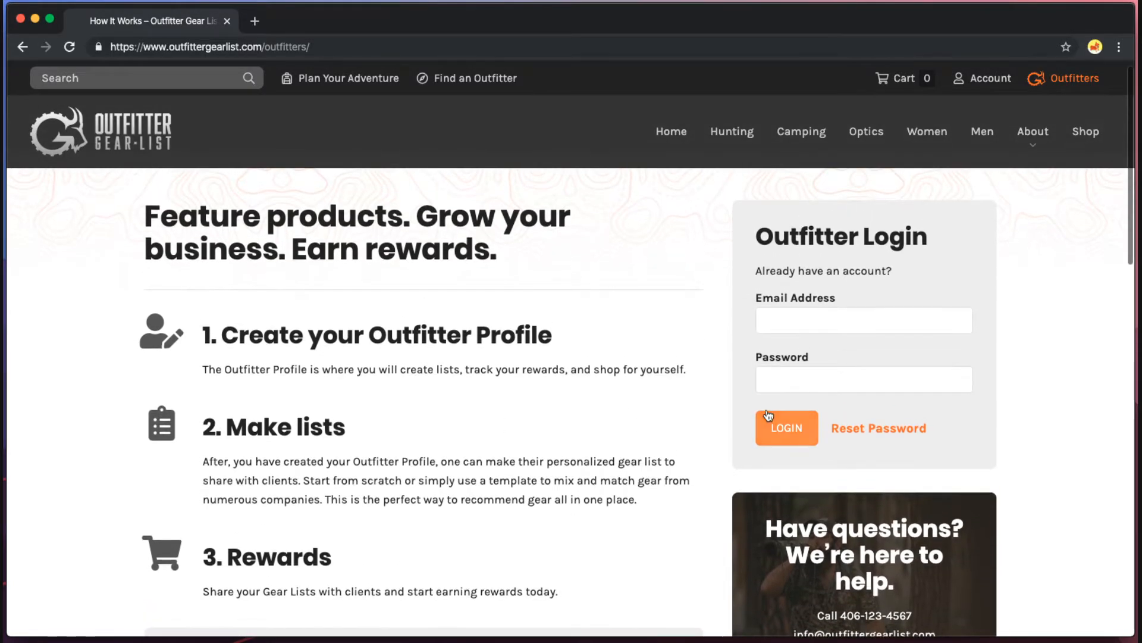
pyautogui.click(844, 312)
pyautogui.scroll(1, 842, 351)
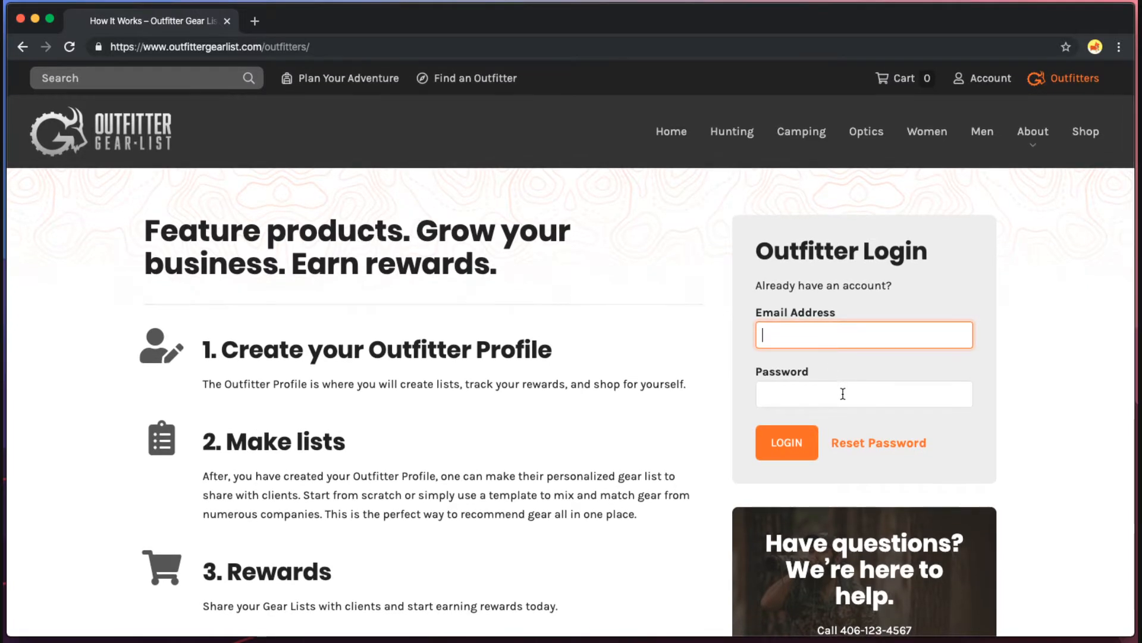
pyautogui.click(844, 392)
pyautogui.click(846, 334)
pyautogui.scroll(-3, 750, 369)
pyautogui.scroll(3, 824, 367)
pyautogui.scroll(-5, 706, 527)
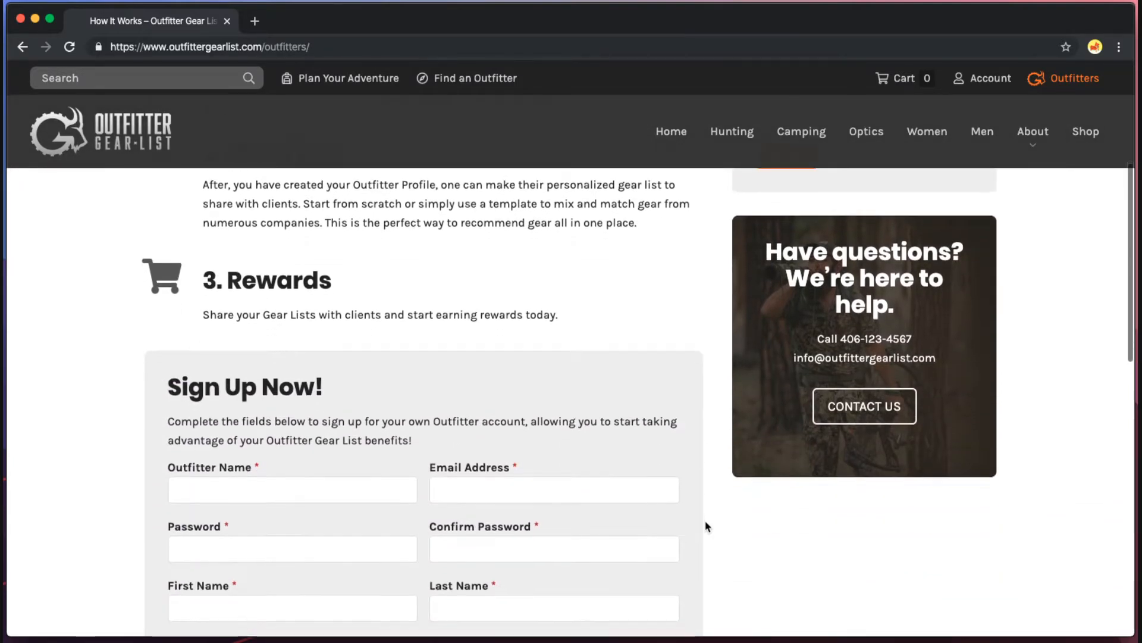
# Enter outfitter name Clark Fork Adventures and the contact e-mail address.
pyautogui.scroll(-2, 706, 527)
pyautogui.click(327, 387)
pyautogui.scroll(-1, 330, 385)
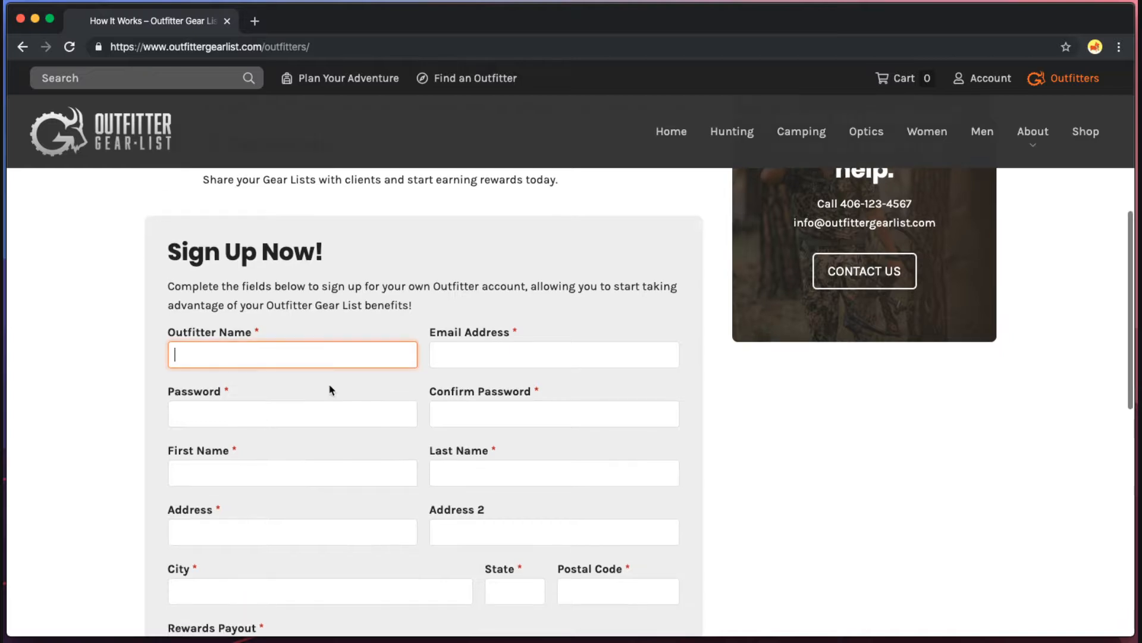
pyautogui.scroll(-2, 331, 390)
pyautogui.scroll(2, 332, 389)
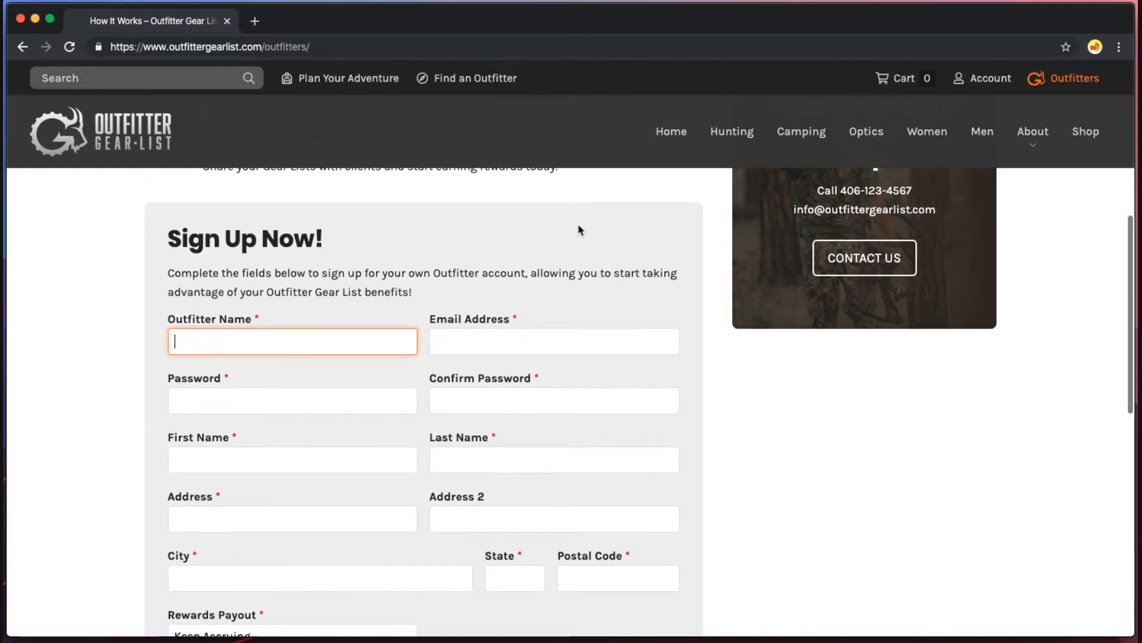
pyautogui.write('Clark')
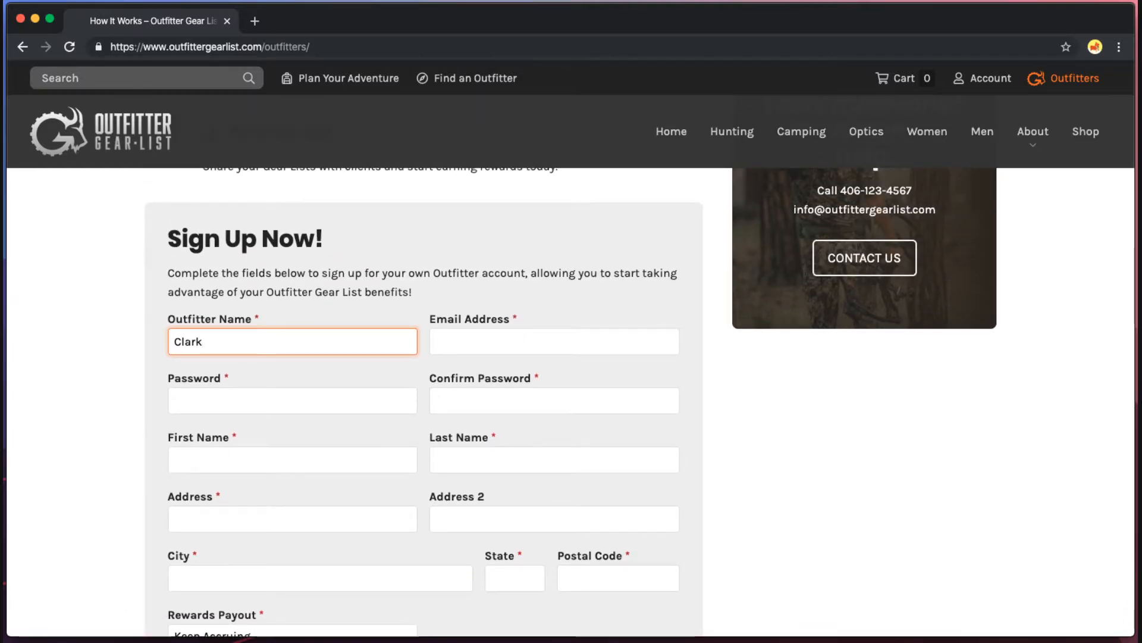
pyautogui.write(' Fork Adv')
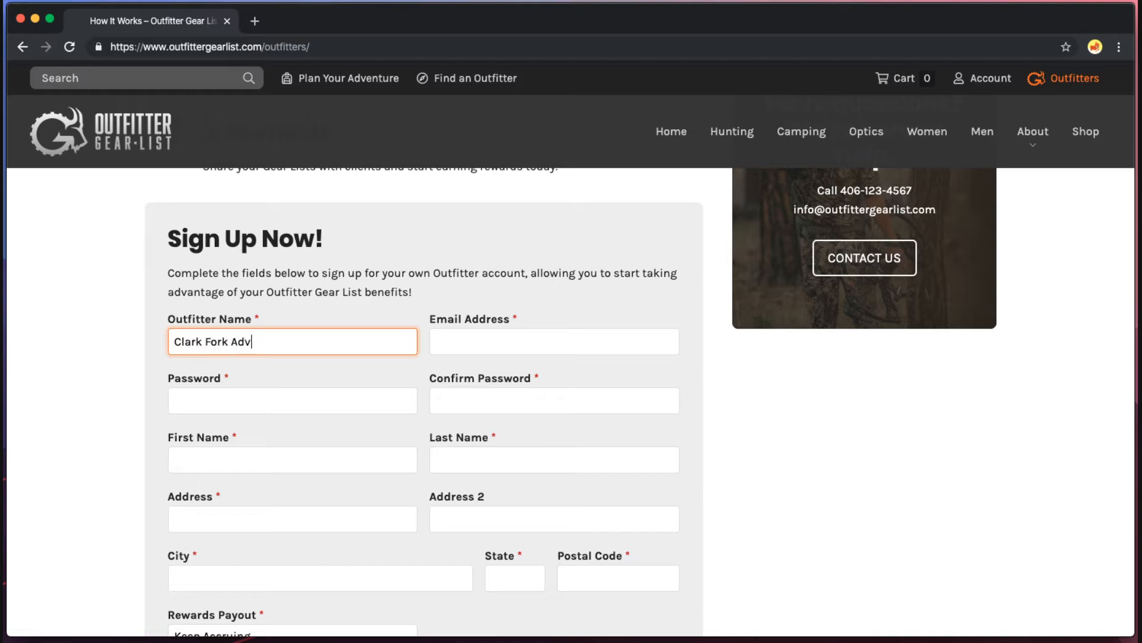
pyautogui.write('entures')
pyautogui.press('Tab')
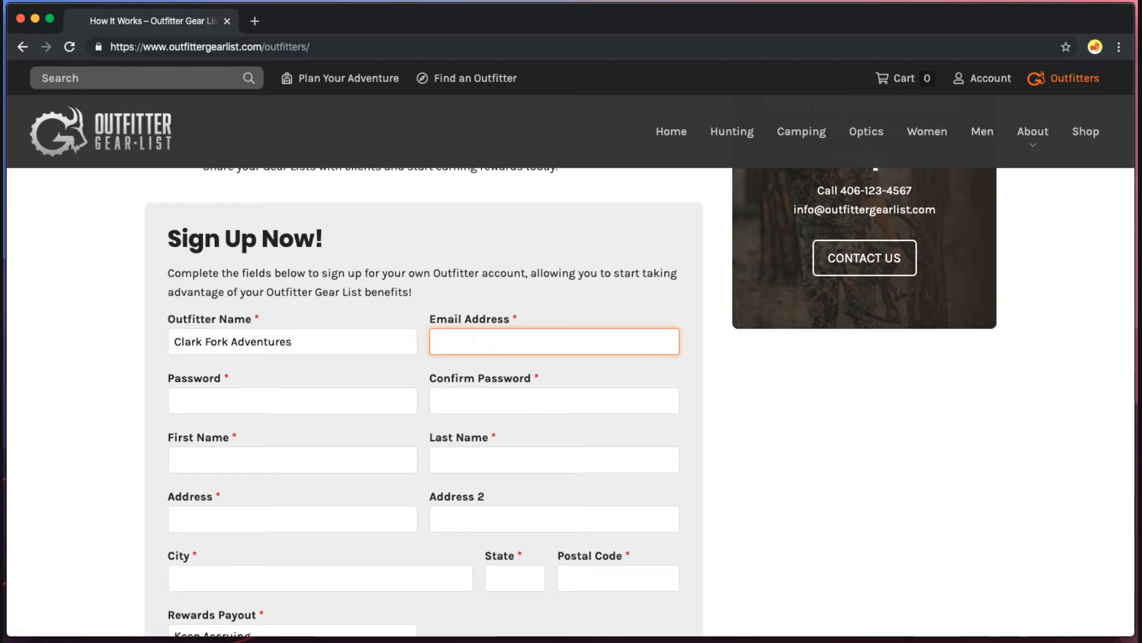
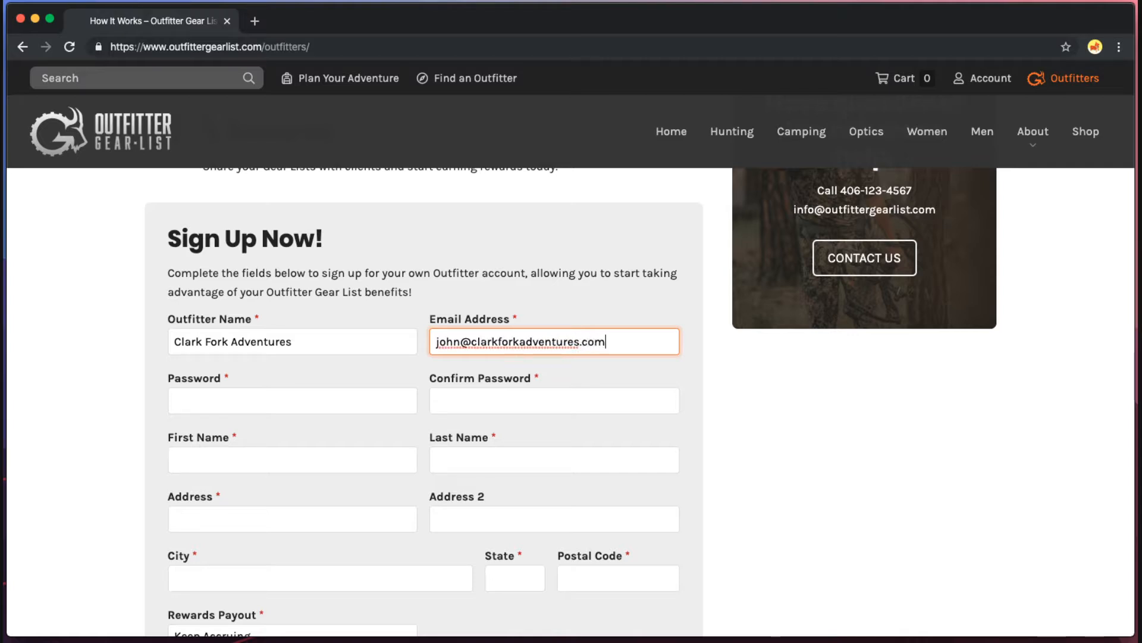
# Enter and confirm the account password, then fill in the contact's first and last name.
pyautogui.press('Tab')
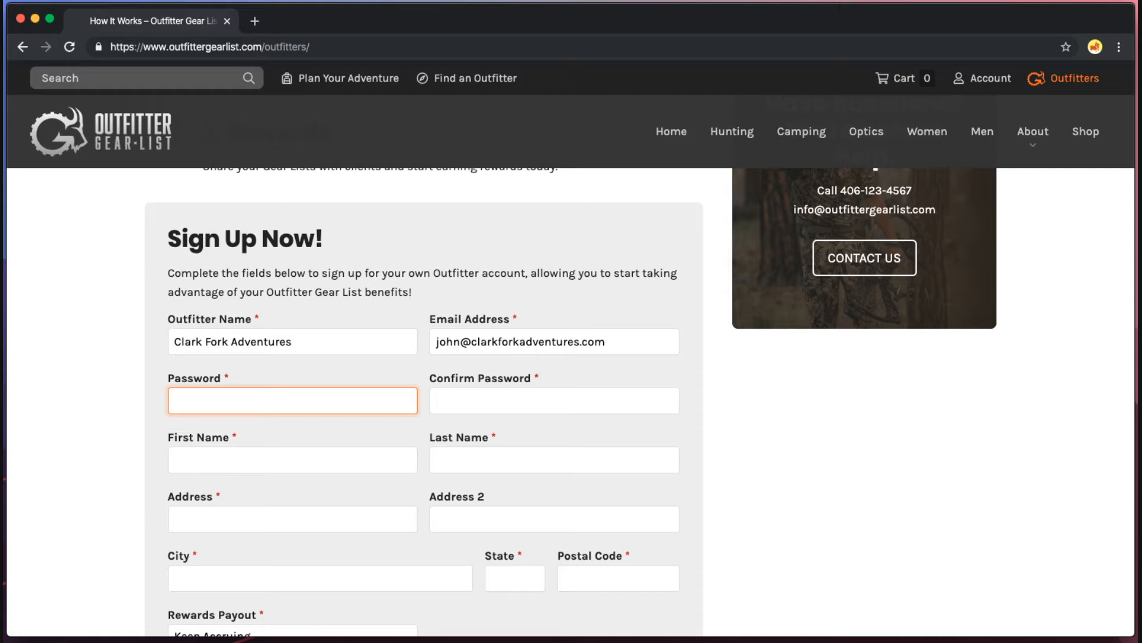
pyautogui.write('••••')
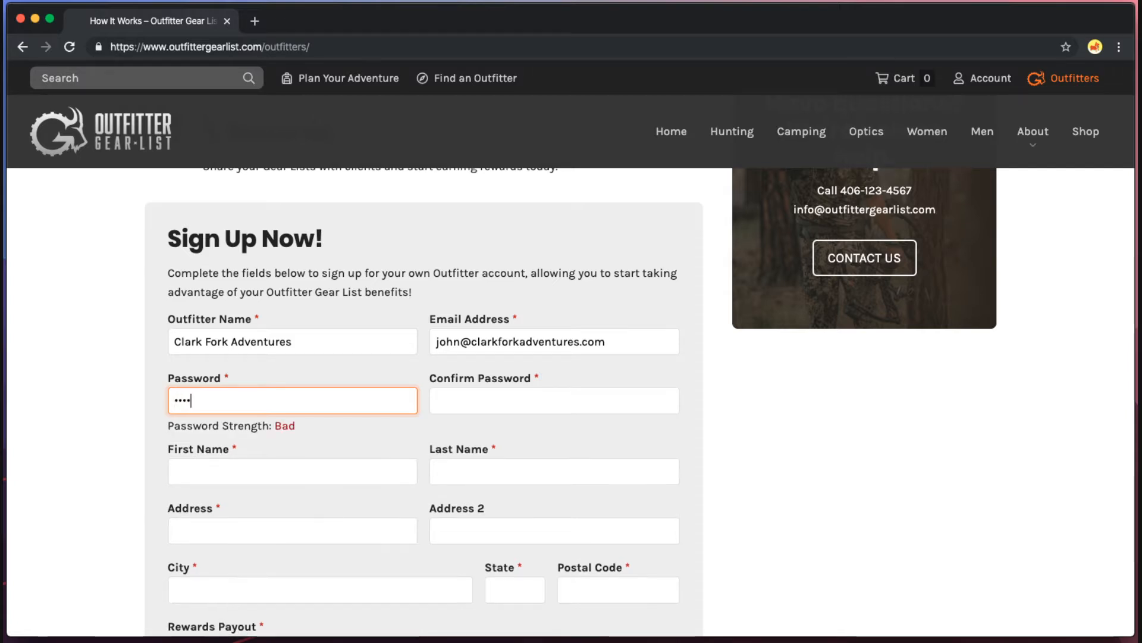
pyautogui.write('•••••••')
pyautogui.press('Tab')
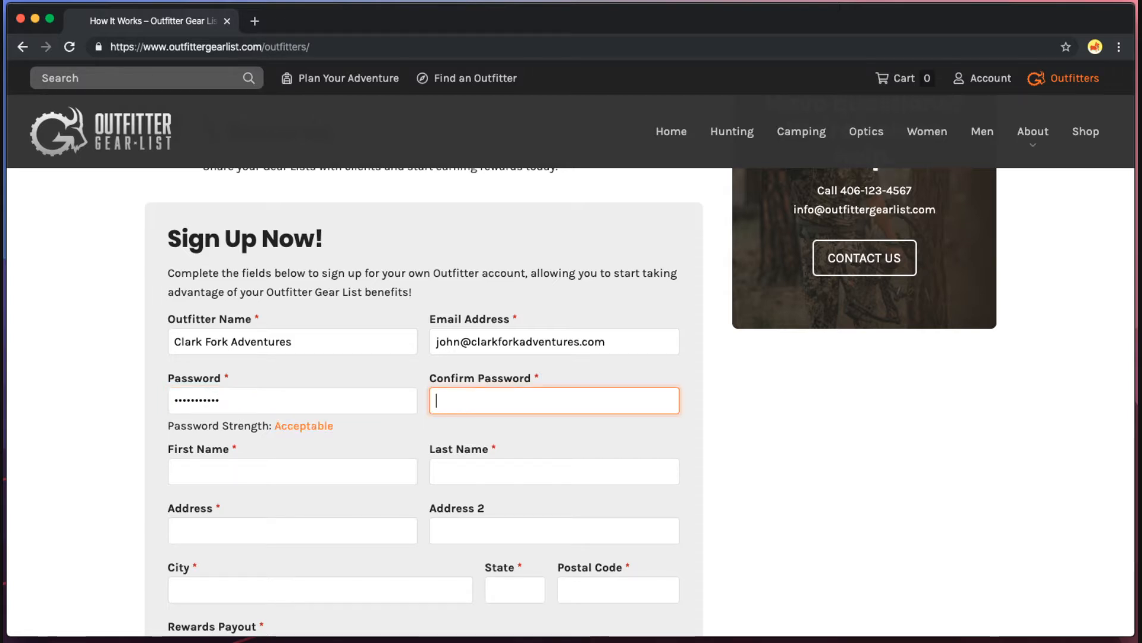
pyautogui.write('••••••••')
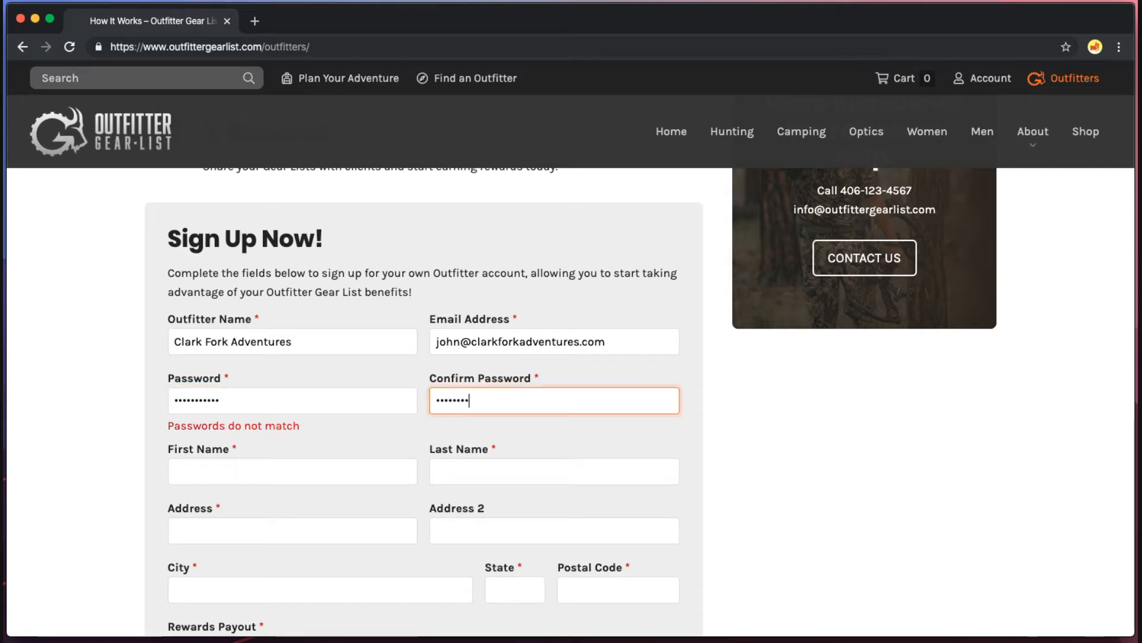
pyautogui.write('•••')
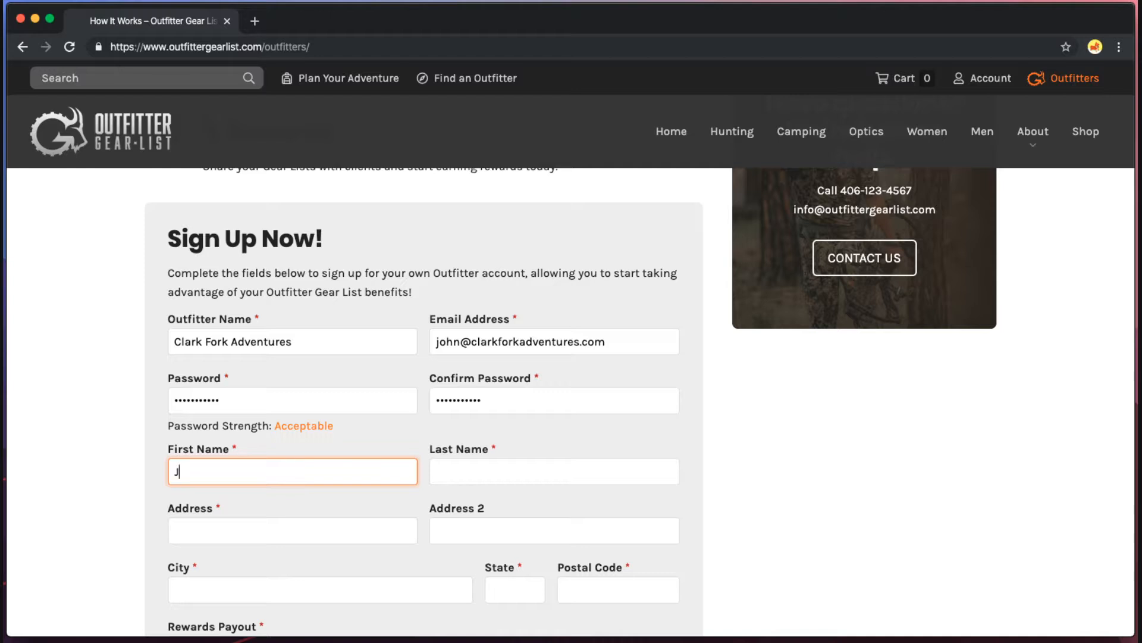
pyautogui.write('John')
pyautogui.press('Tab')
pyautogui.write('D')
# Fill in the contact's street address, city, state and postal code.
pyautogui.press('Tab')
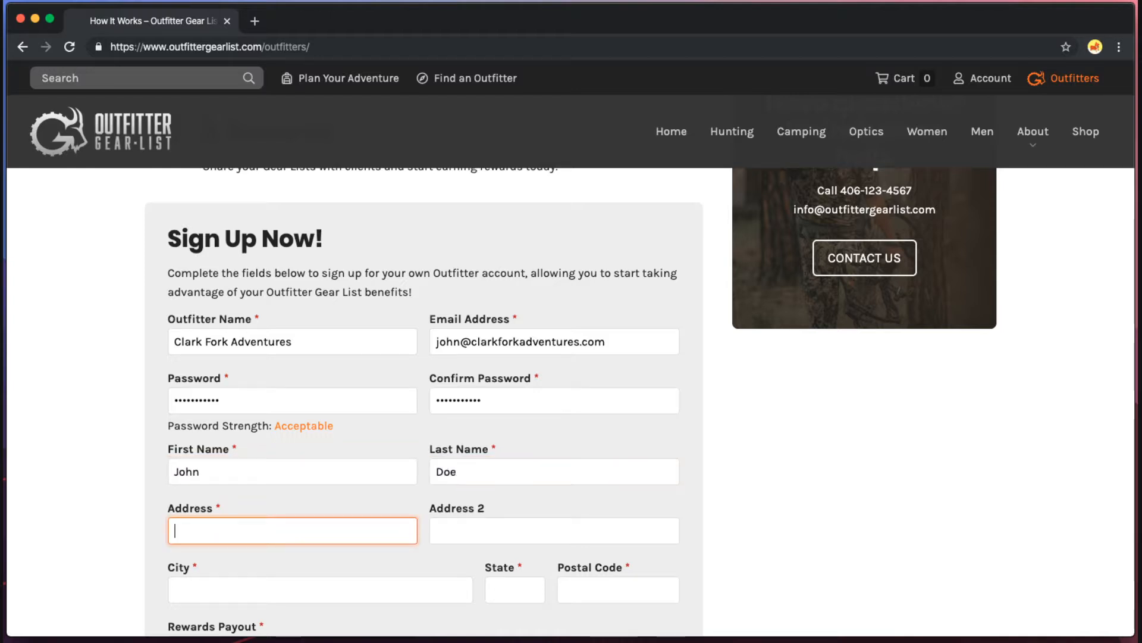
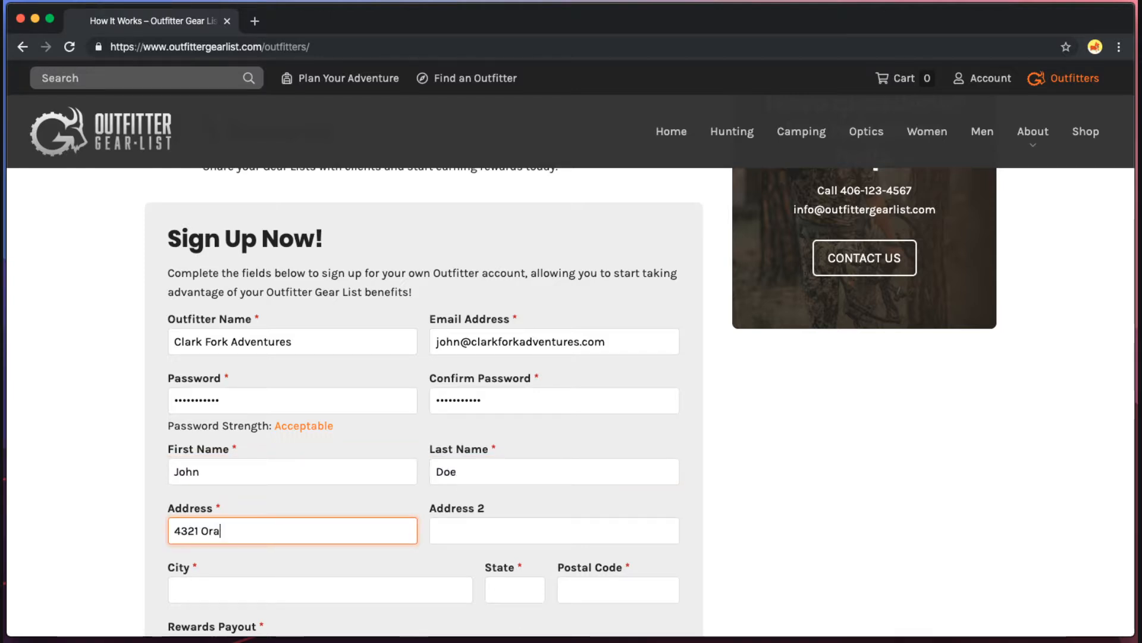
pyautogui.press('Tab')
pyautogui.press('Tab')
pyautogui.write('Missoula')
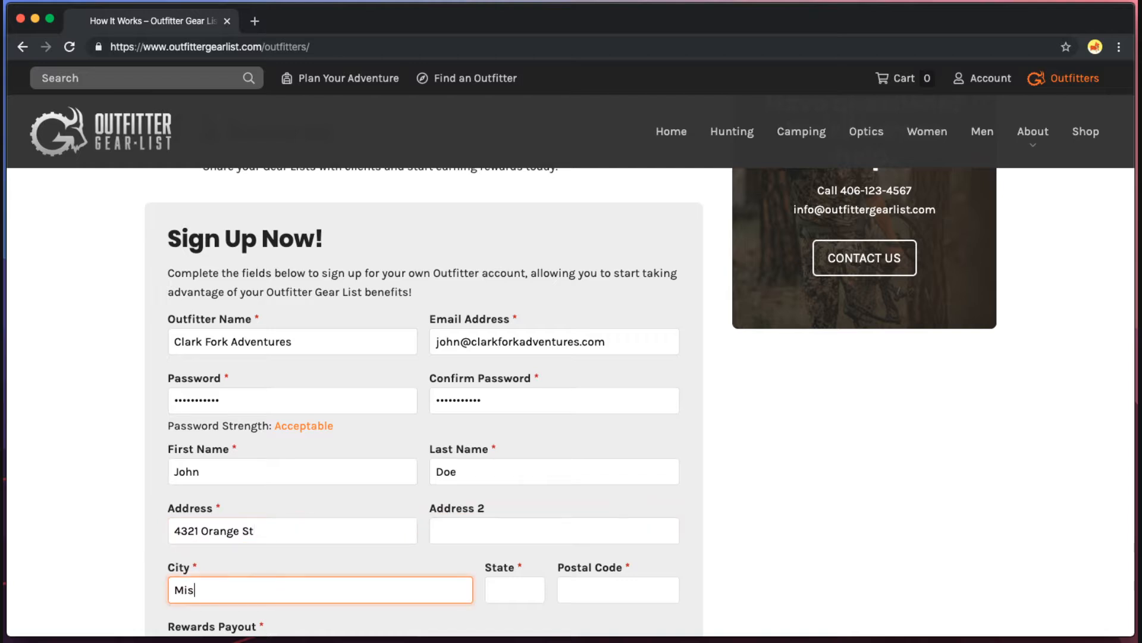
pyautogui.press('Tab')
pyautogui.write('MT')
pyautogui.press('Tab')
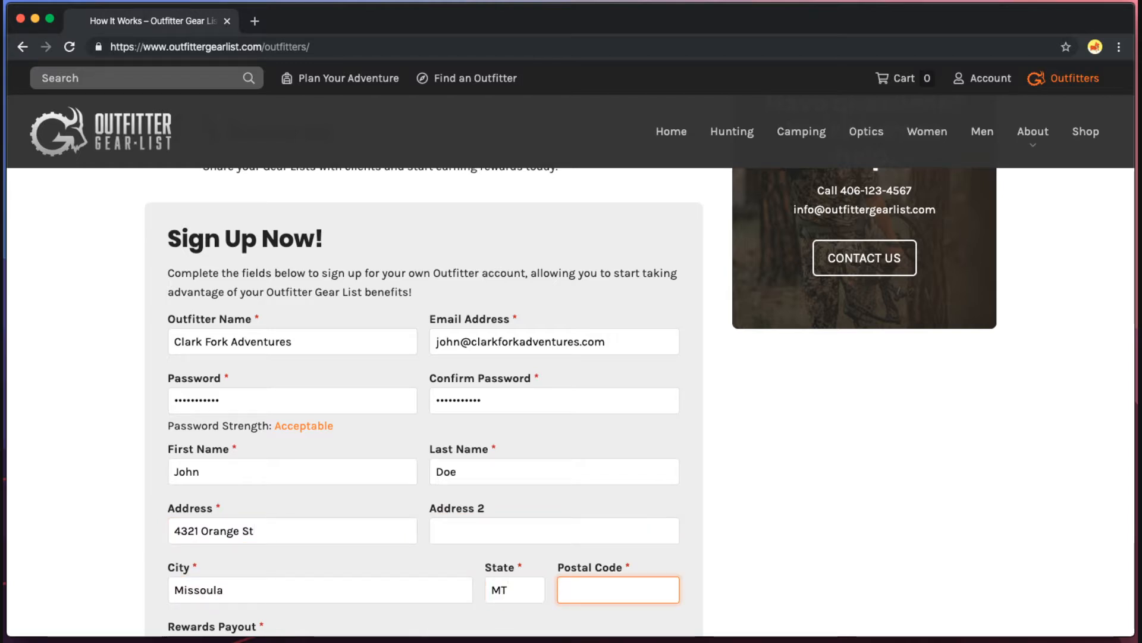
pyautogui.write('59801')
pyautogui.press('Tab')
pyautogui.scroll(-3, 649, 229)
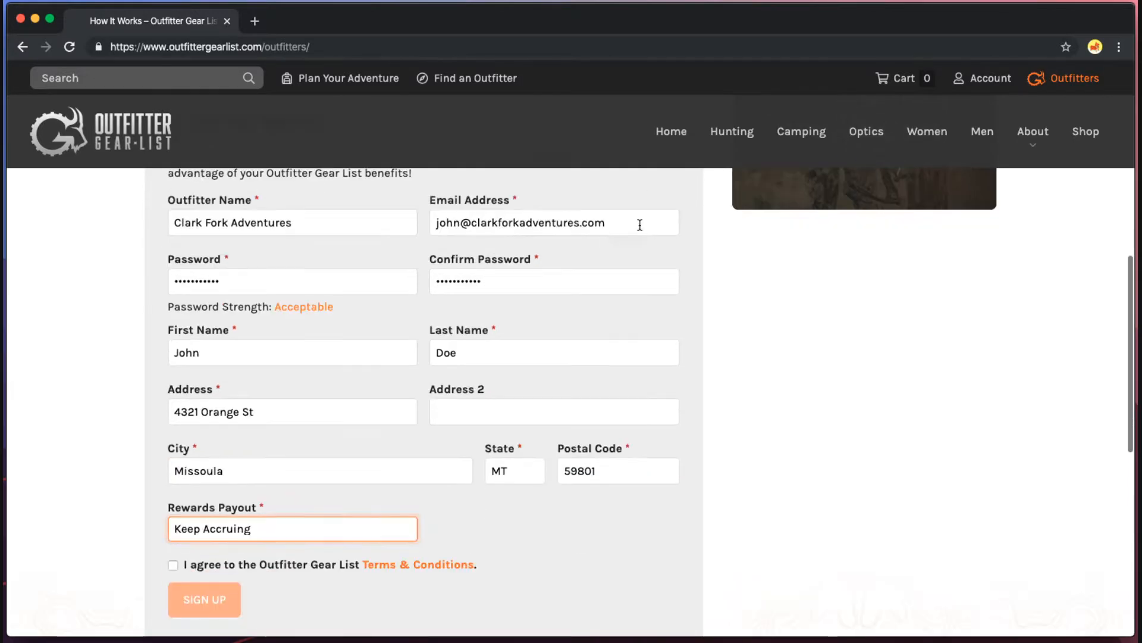
# Choose Keep Accruing as the rewards payout, accept the Terms & Conditions and submit the sign-up.
pyautogui.scroll(-2, 336, 507)
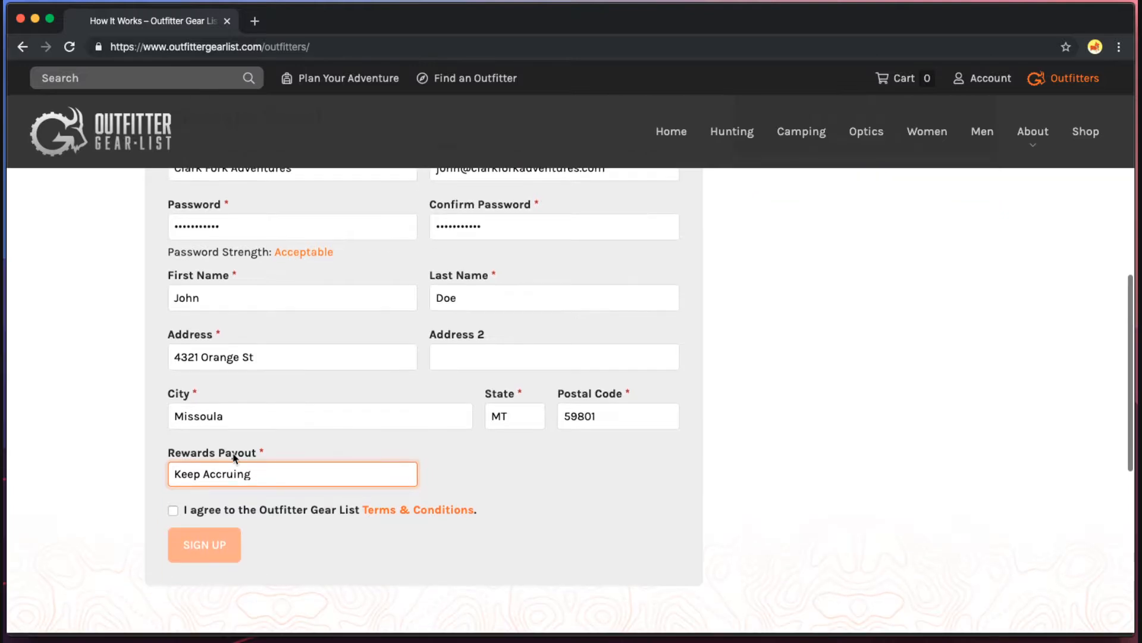
pyautogui.click(200, 481)
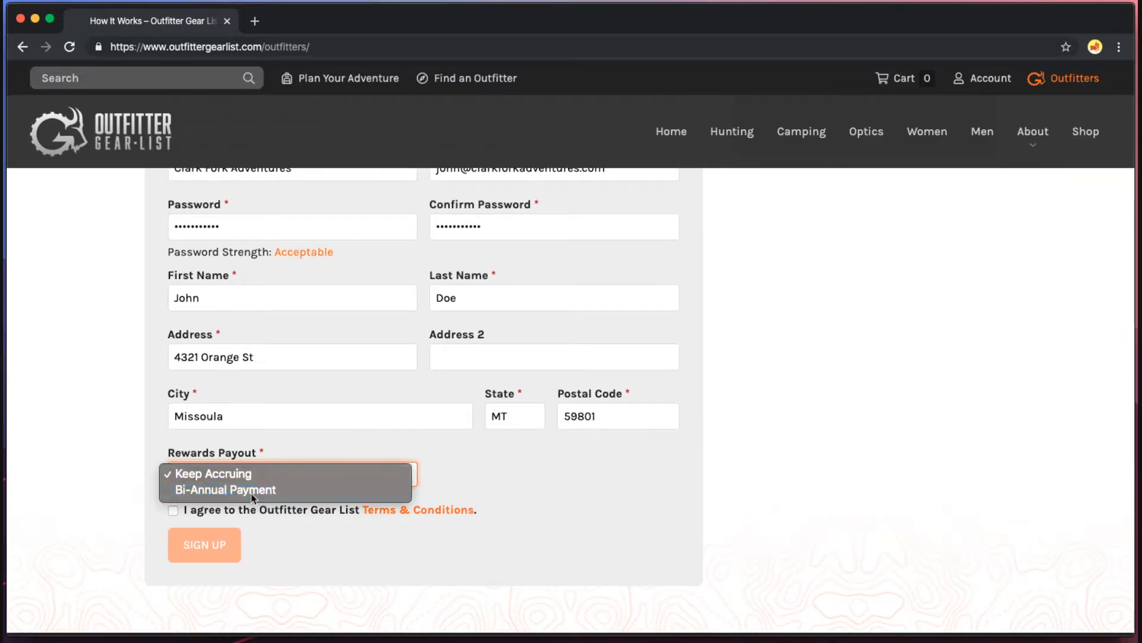
pyautogui.click(252, 494)
pyautogui.click(220, 473)
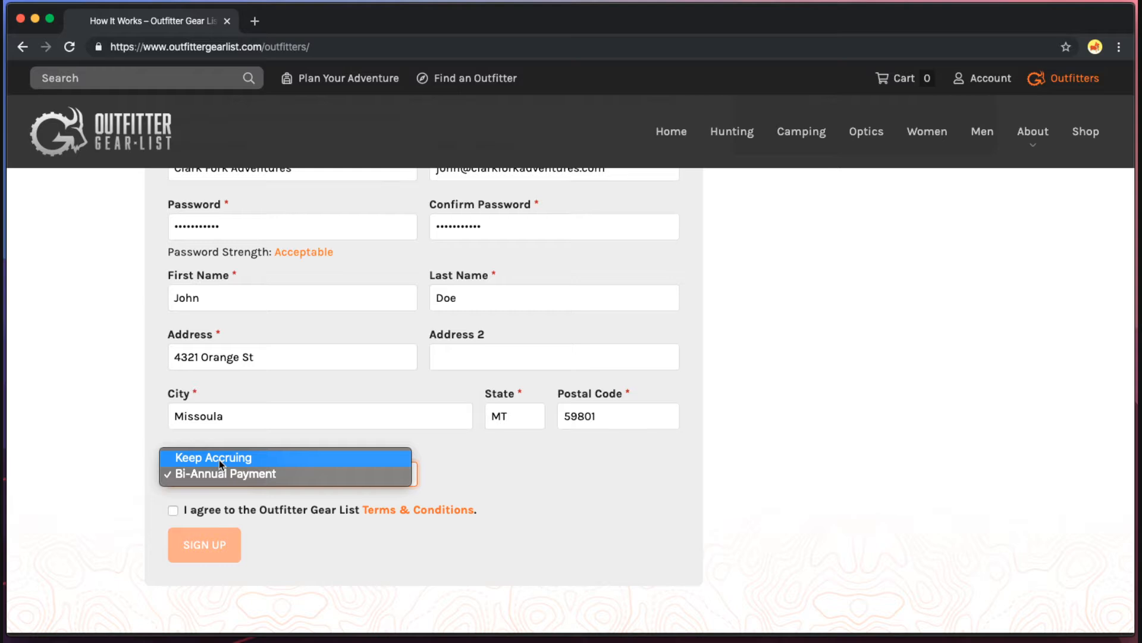
pyautogui.click(220, 460)
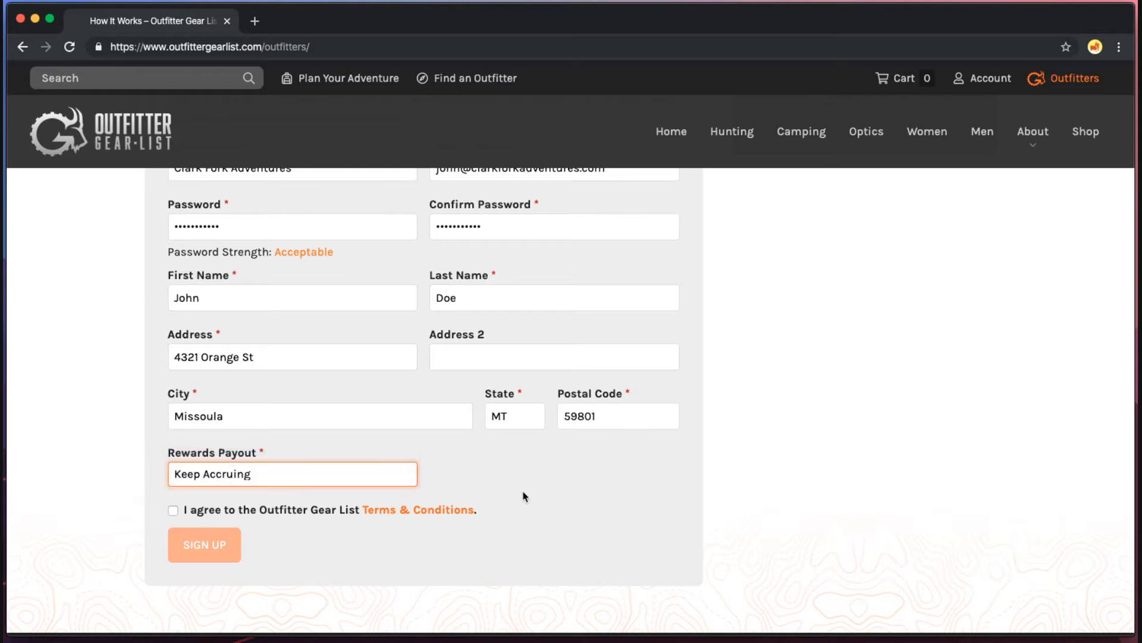
pyautogui.click(173, 511)
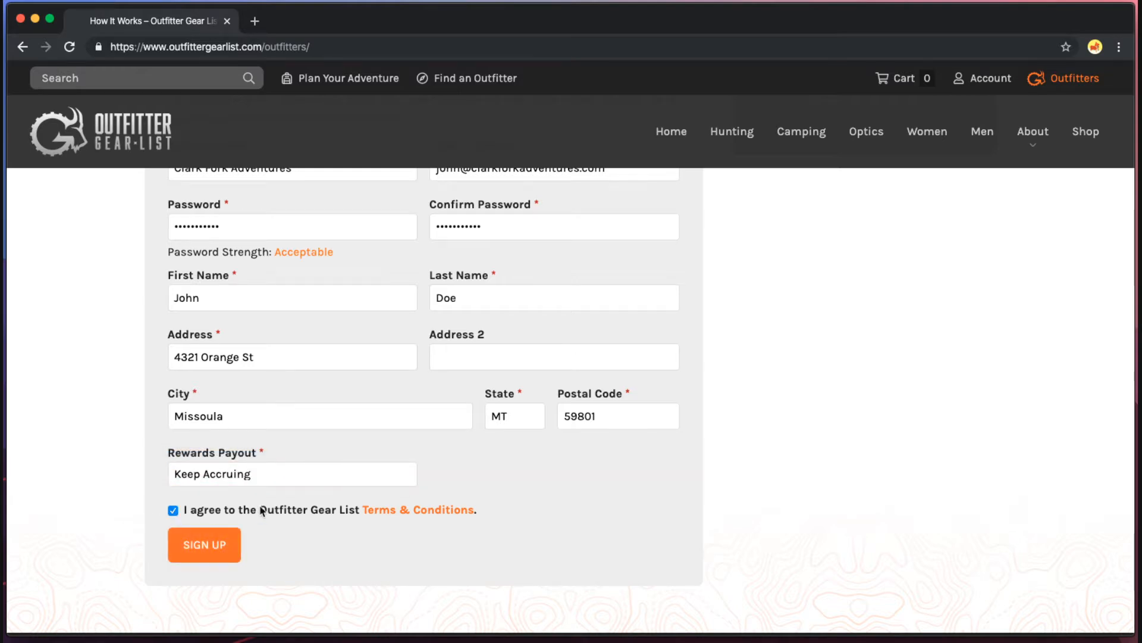
pyautogui.click(221, 545)
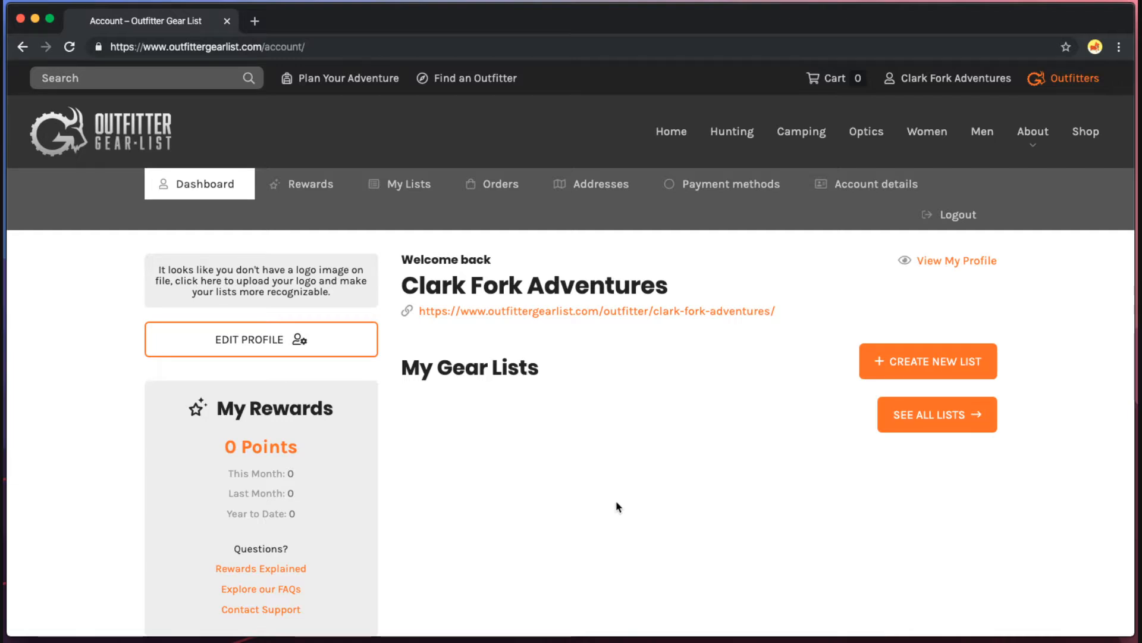
# Wait for the new Clark Fork Adventures dashboard to load, showing 0 points and no gear lists.
pyautogui.scroll(-2, 617, 506)
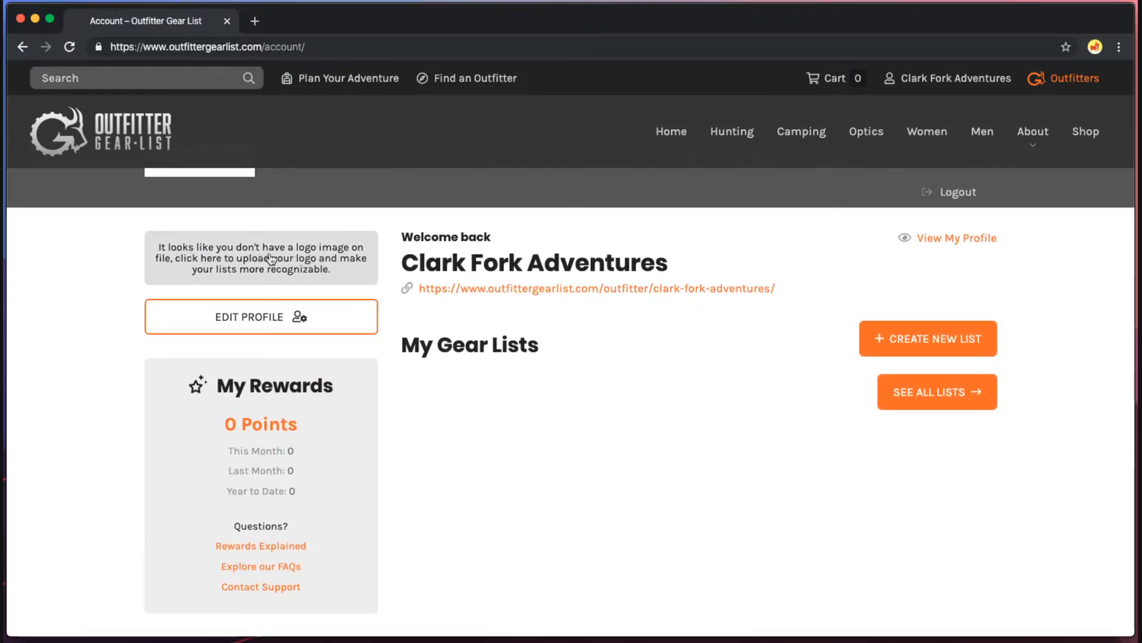
# In Edit Profile, enter the business e-mail, phone number and Clark Fork Adventures website URL.
pyautogui.click(271, 325)
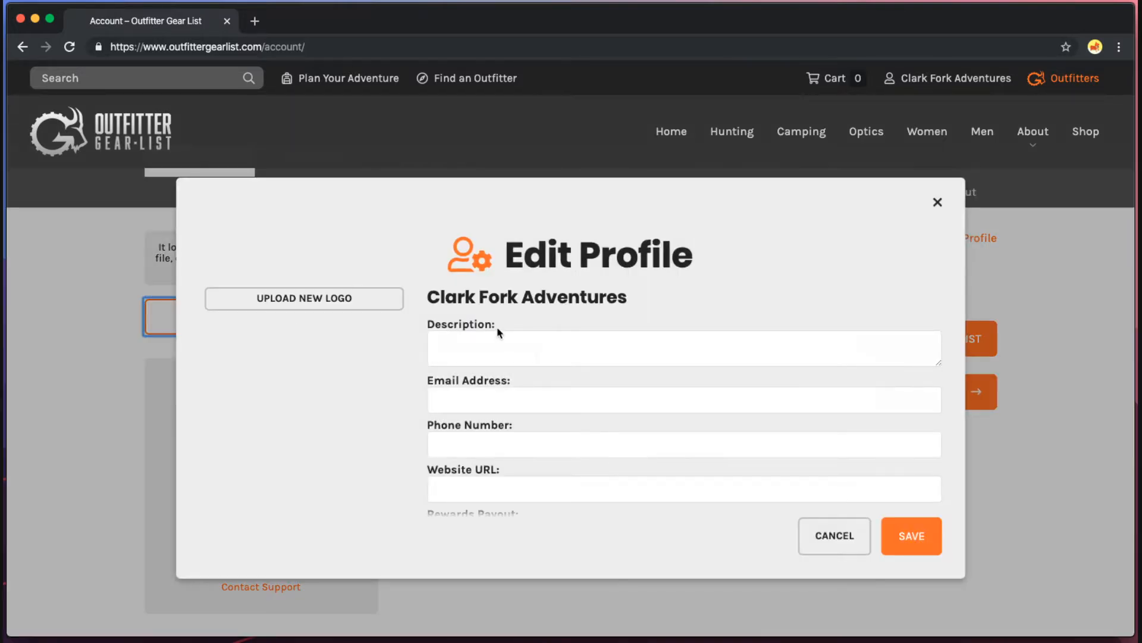
pyautogui.scroll(-2, 755, 347)
pyautogui.scroll(2, 755, 347)
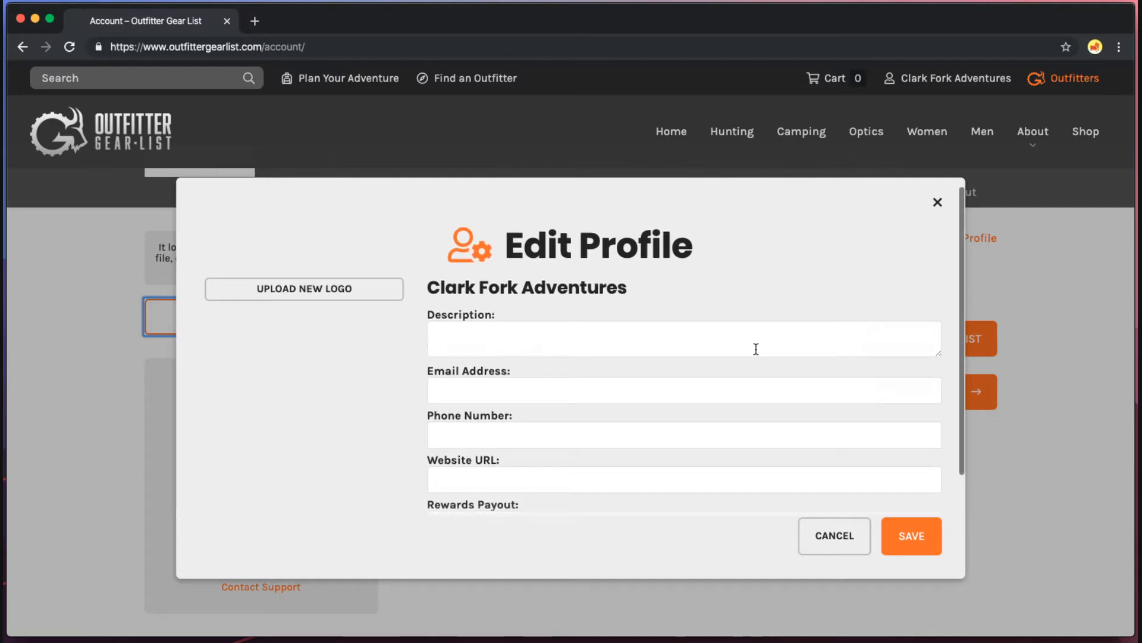
pyautogui.click(593, 344)
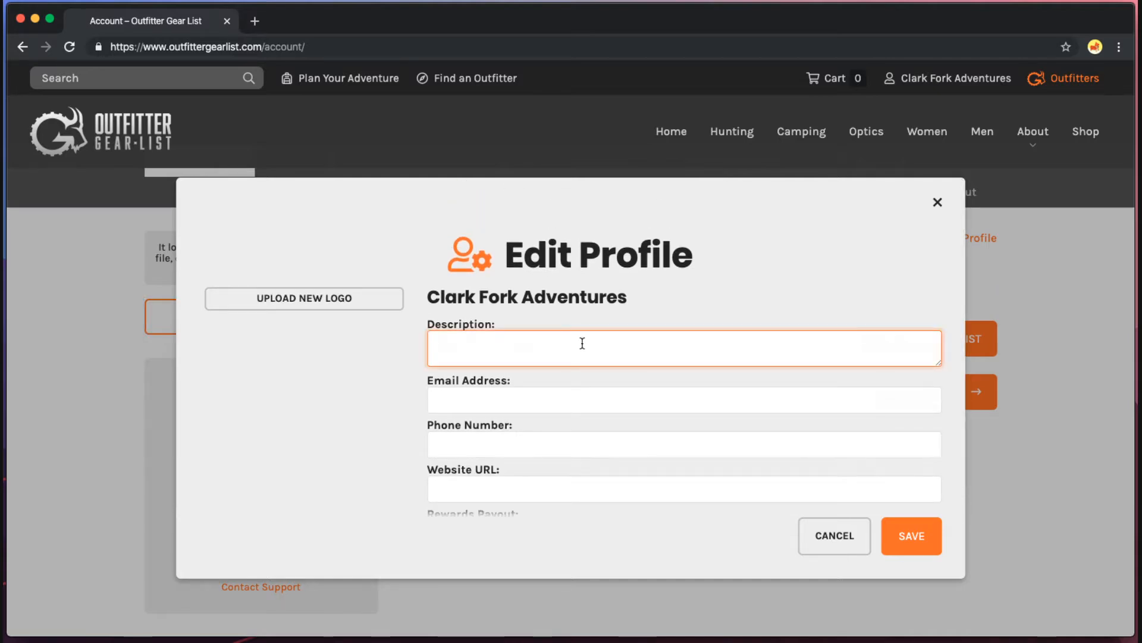
pyautogui.scroll(-1, 582, 343)
pyautogui.click(542, 370)
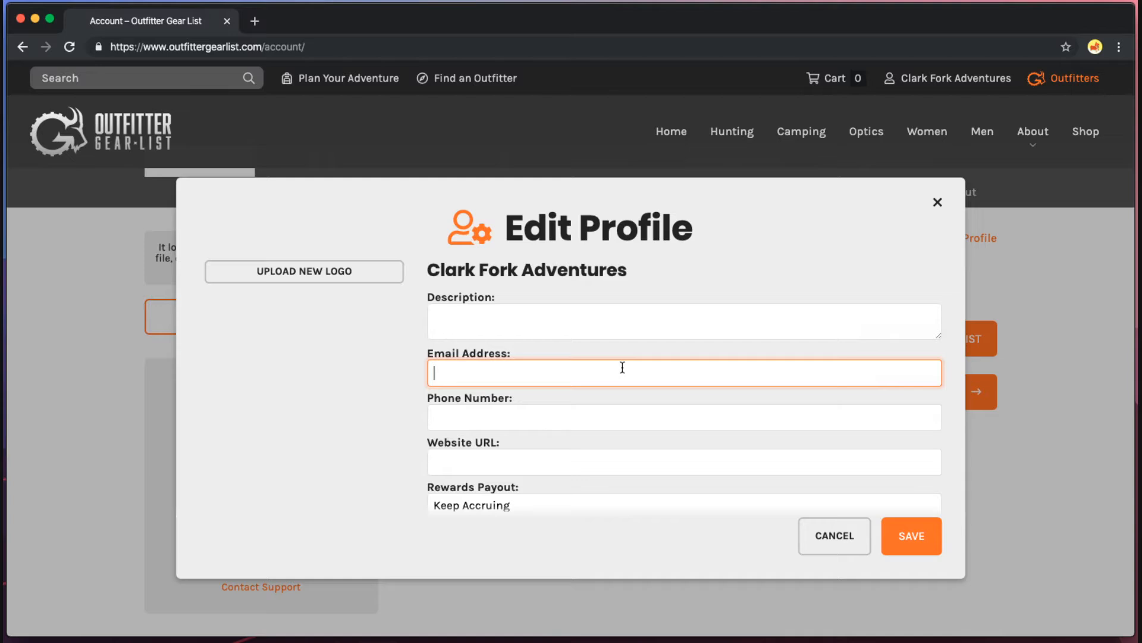
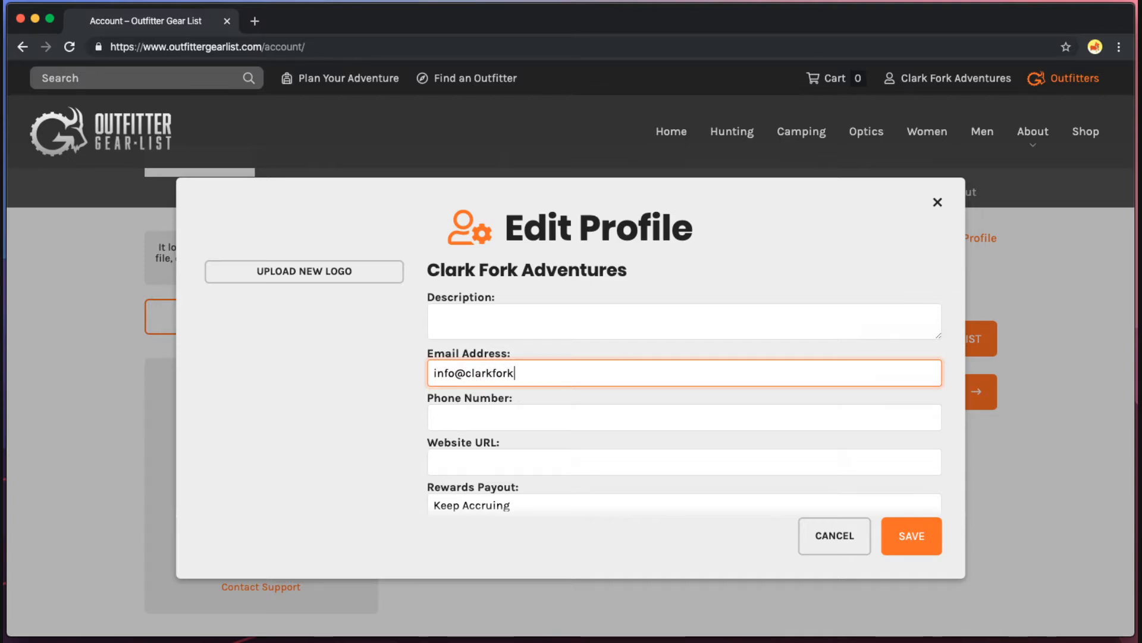
pyautogui.press('Tab')
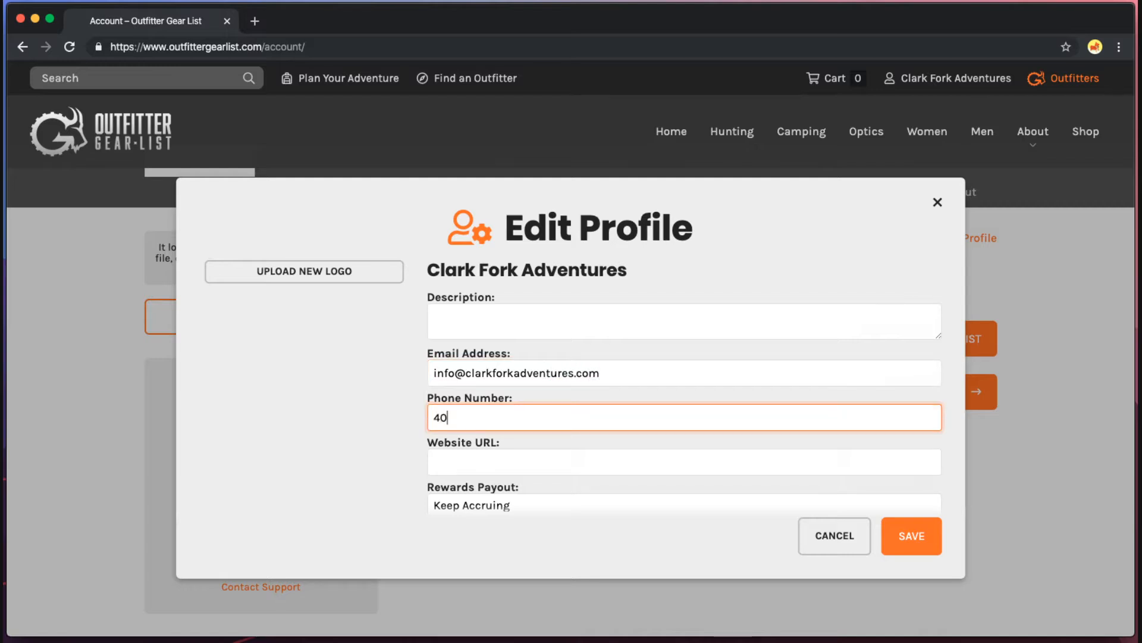
pyautogui.write('406-555-5555')
pyautogui.press('Tab')
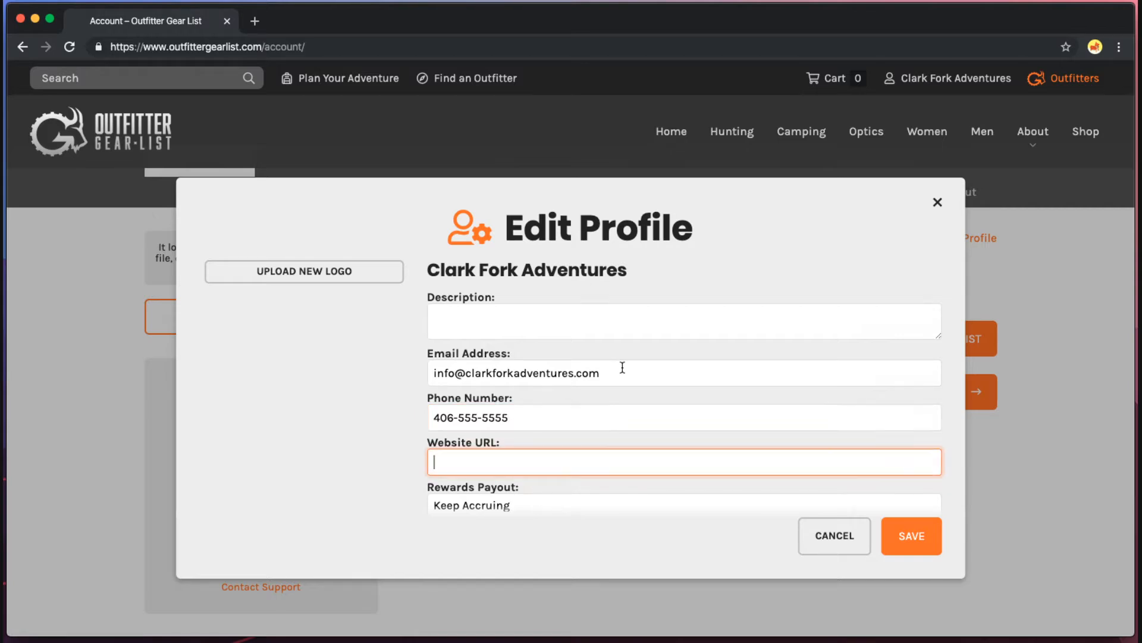
pyautogui.scroll(-1, 623, 366)
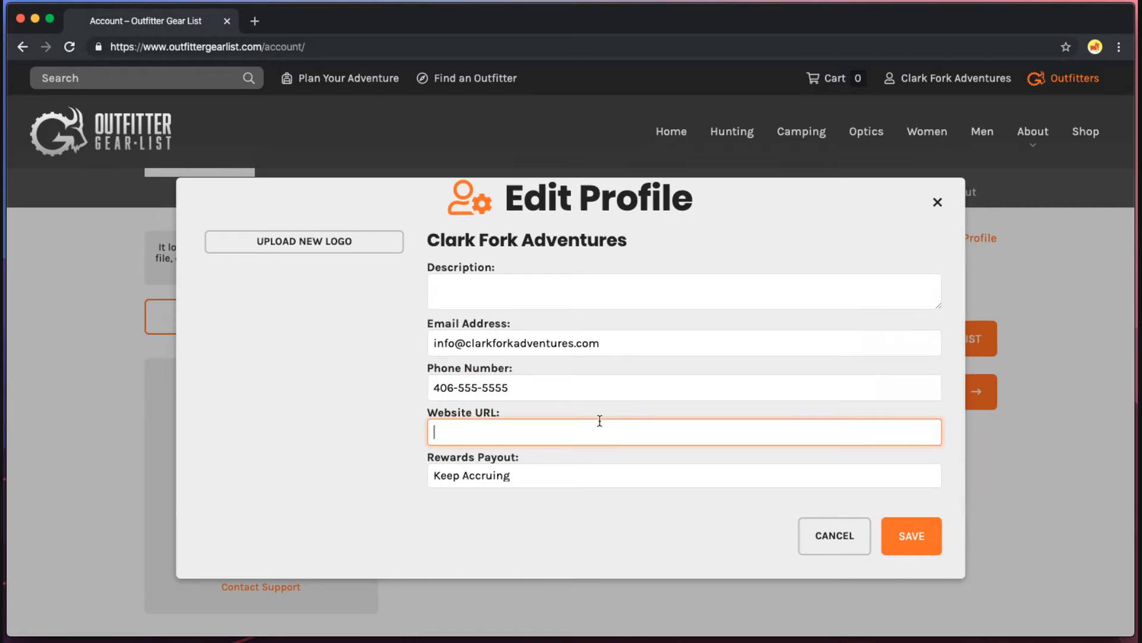
pyautogui.write('www.clarkfop')
pyautogui.write('kadventures.com')
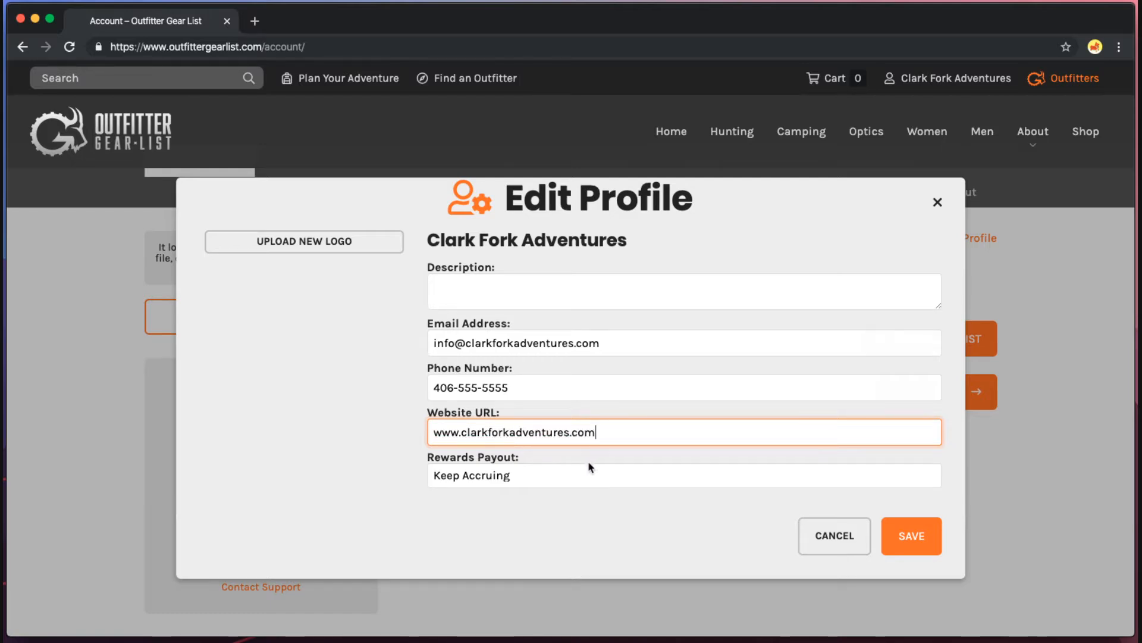
# Leave the rewards payout on Keep Accruing and save the profile changes.
pyautogui.click(553, 476)
pyautogui.click(516, 497)
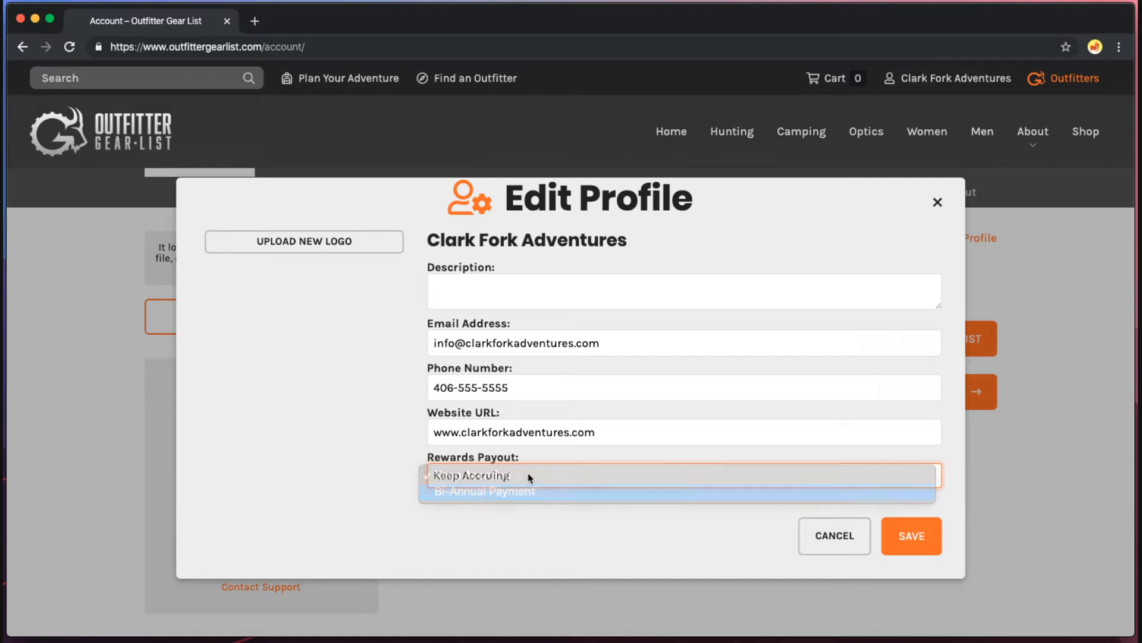
pyautogui.click(528, 474)
pyautogui.click(530, 459)
pyautogui.scroll(2, 366, 502)
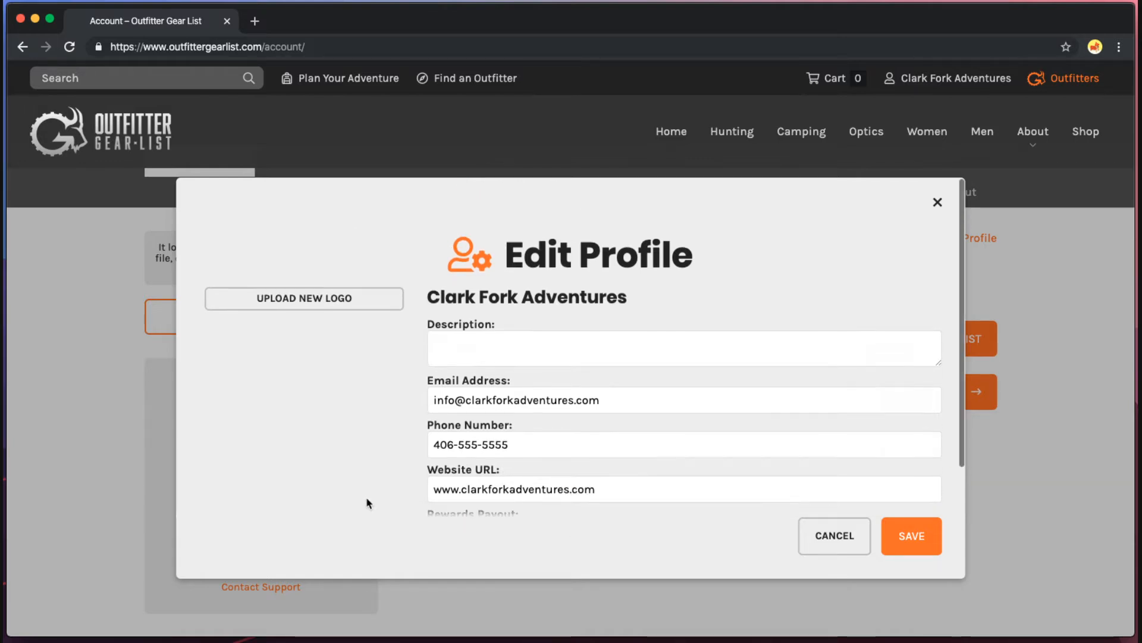
pyautogui.scroll(-2, 383, 492)
pyautogui.scroll(2, 382, 492)
pyautogui.click(890, 527)
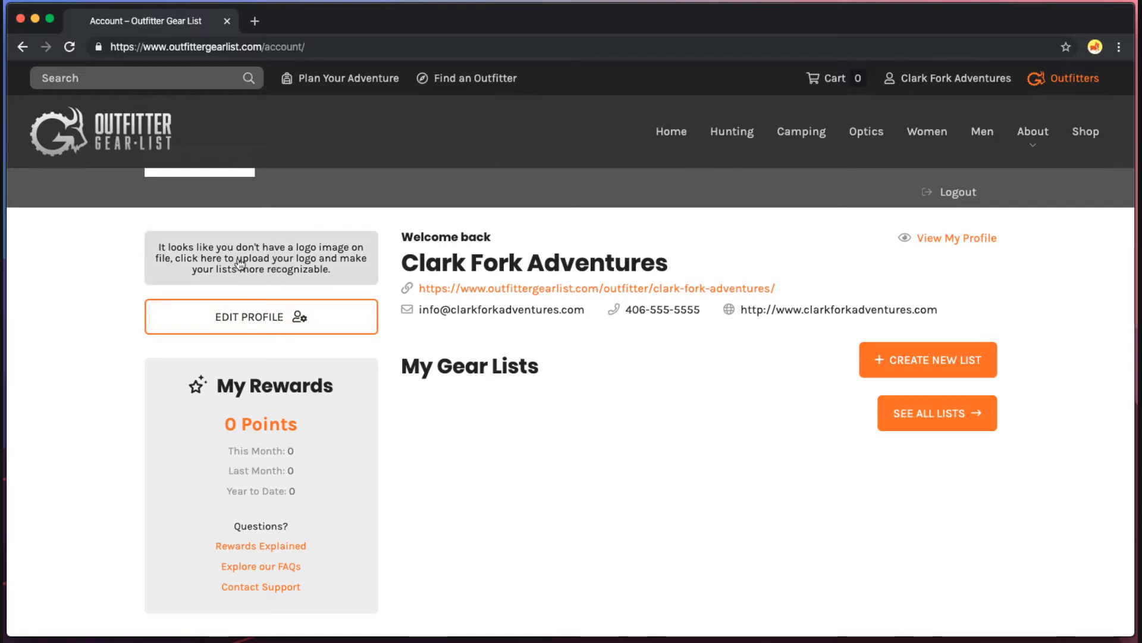
pyautogui.click(263, 260)
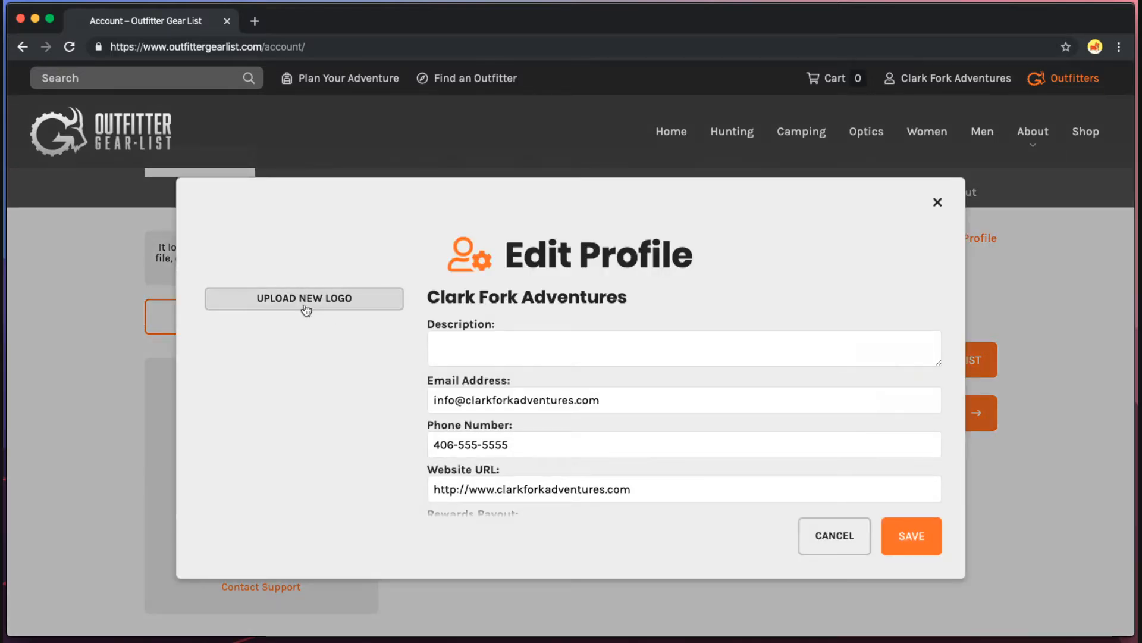
# Upload the Clark Fork Adventures logo PNG and save the profile with the new logo.
pyautogui.click(330, 304)
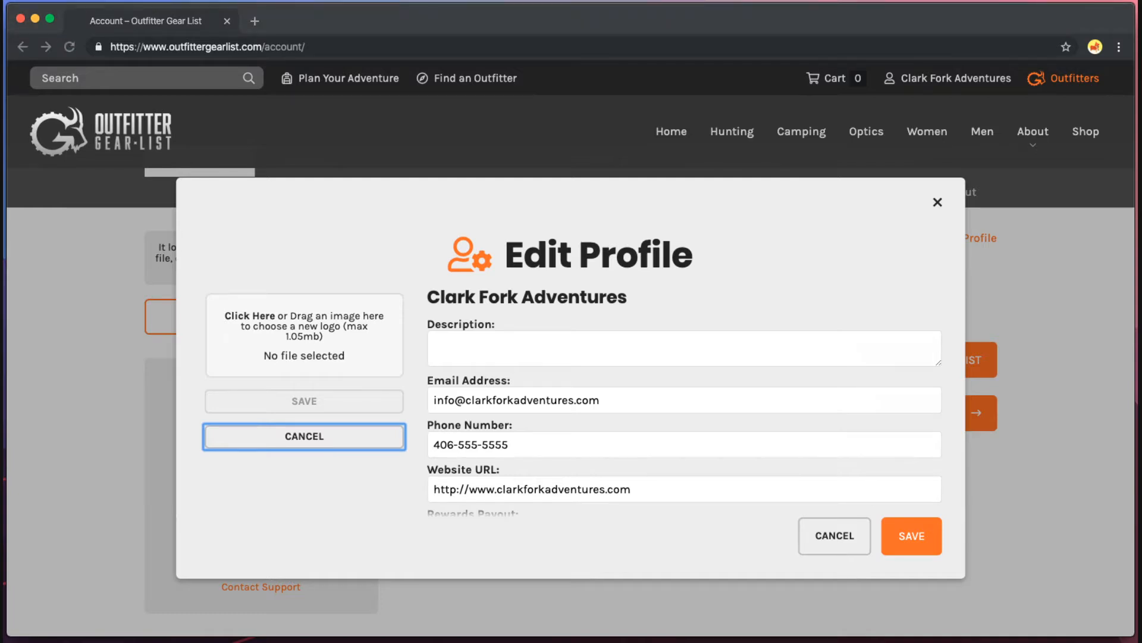
pyautogui.moveTo(1065, 159); pyautogui.dragTo(332, 324)
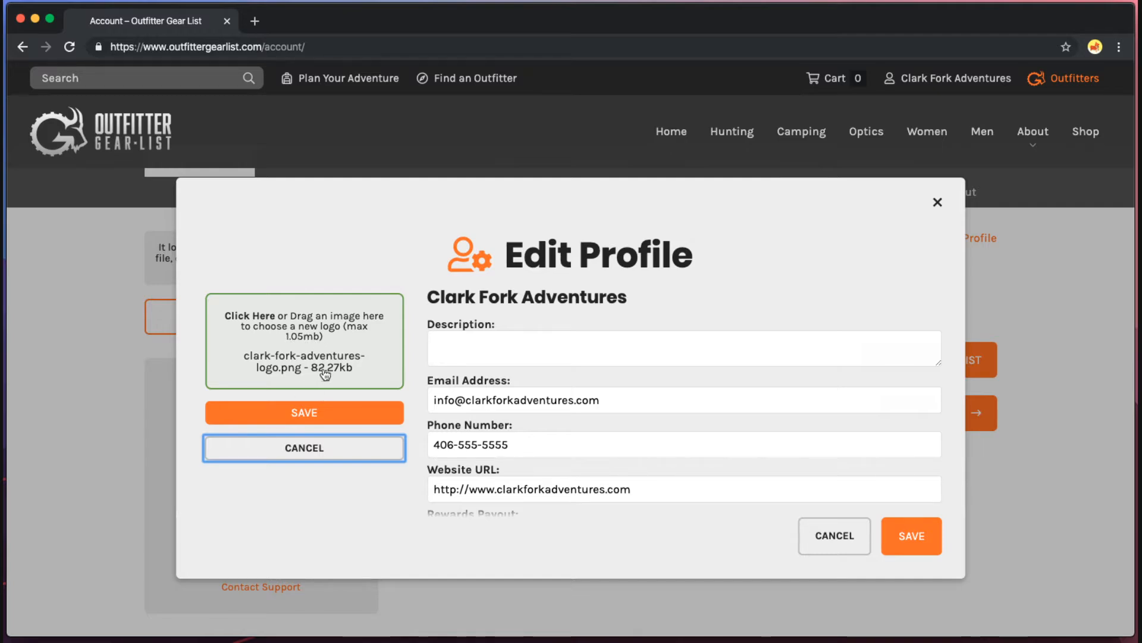
pyautogui.click(308, 413)
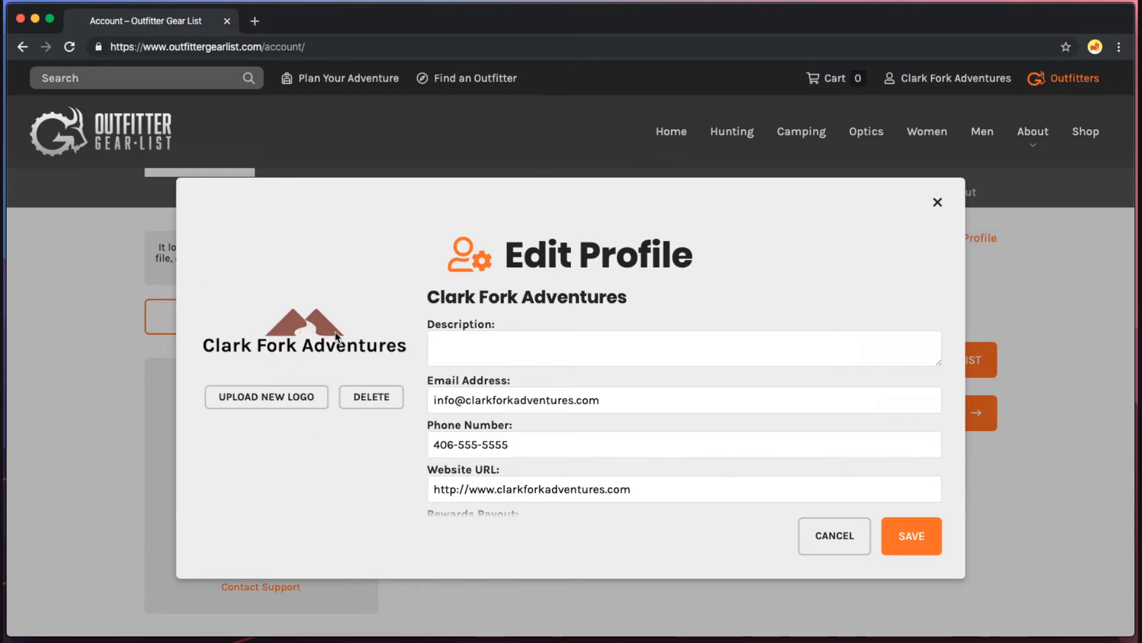
pyautogui.click(916, 531)
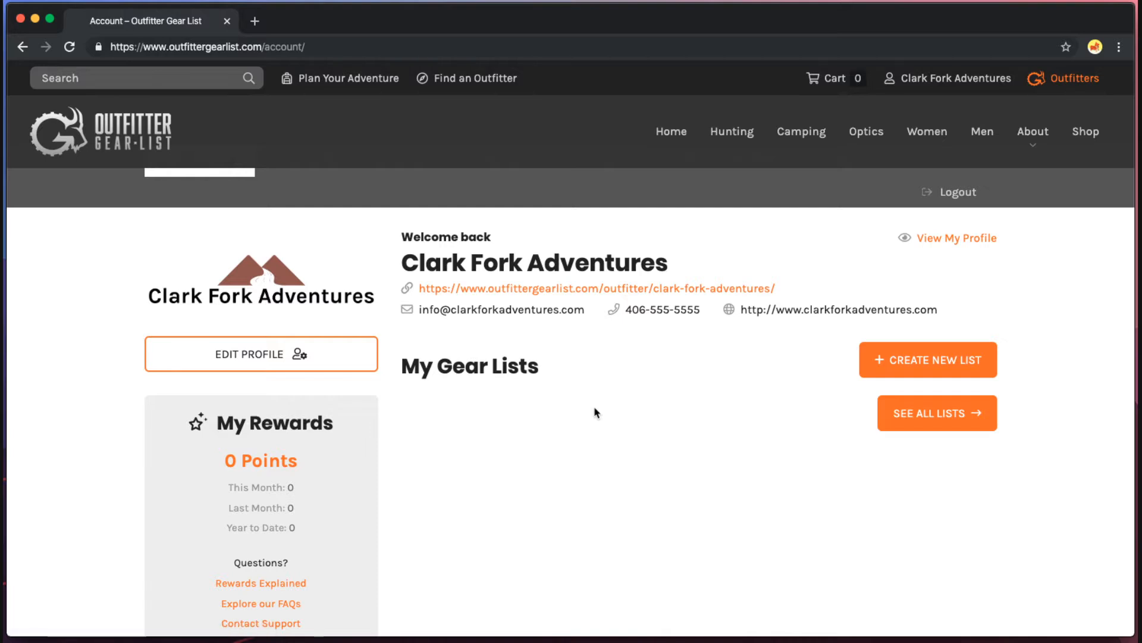
pyautogui.scroll(-1, 416, 428)
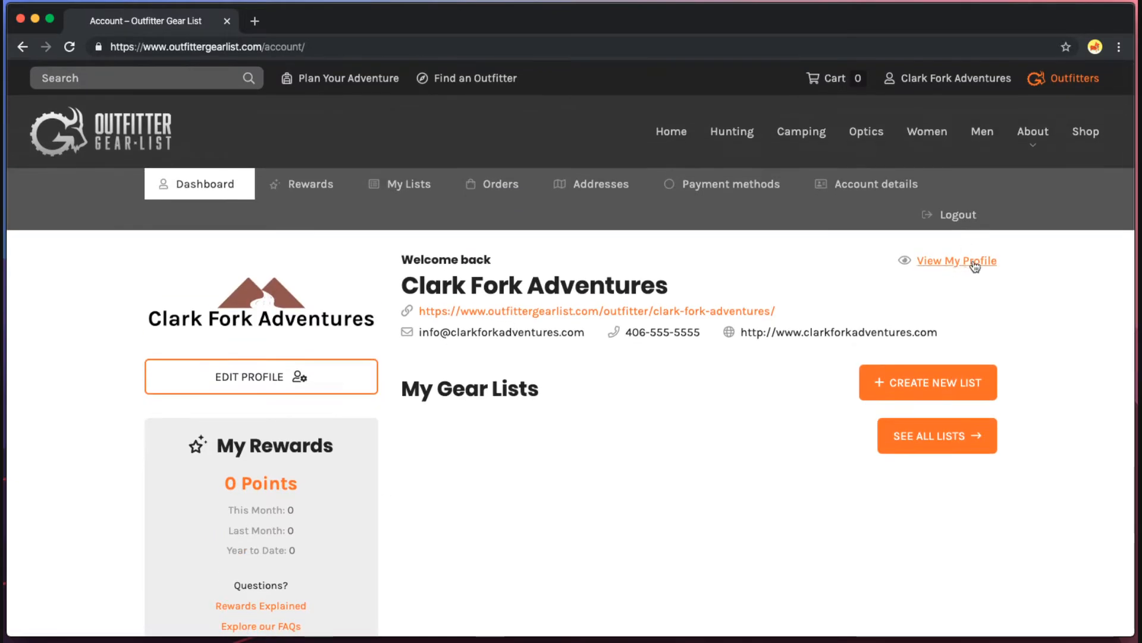
pyautogui.click(947, 262)
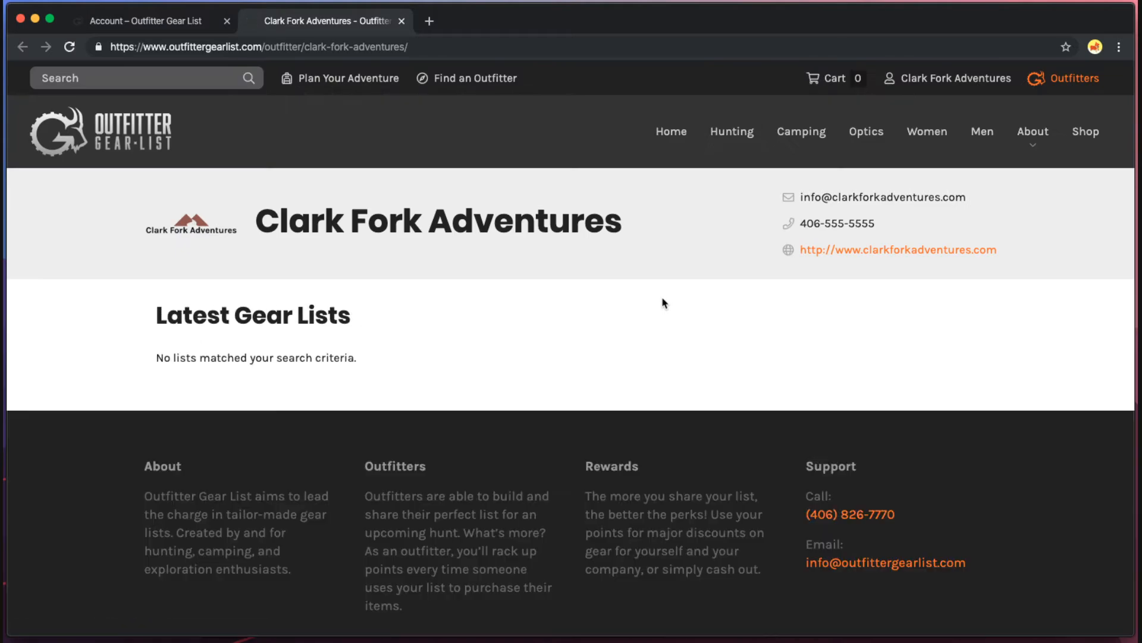
pyautogui.click(281, 47)
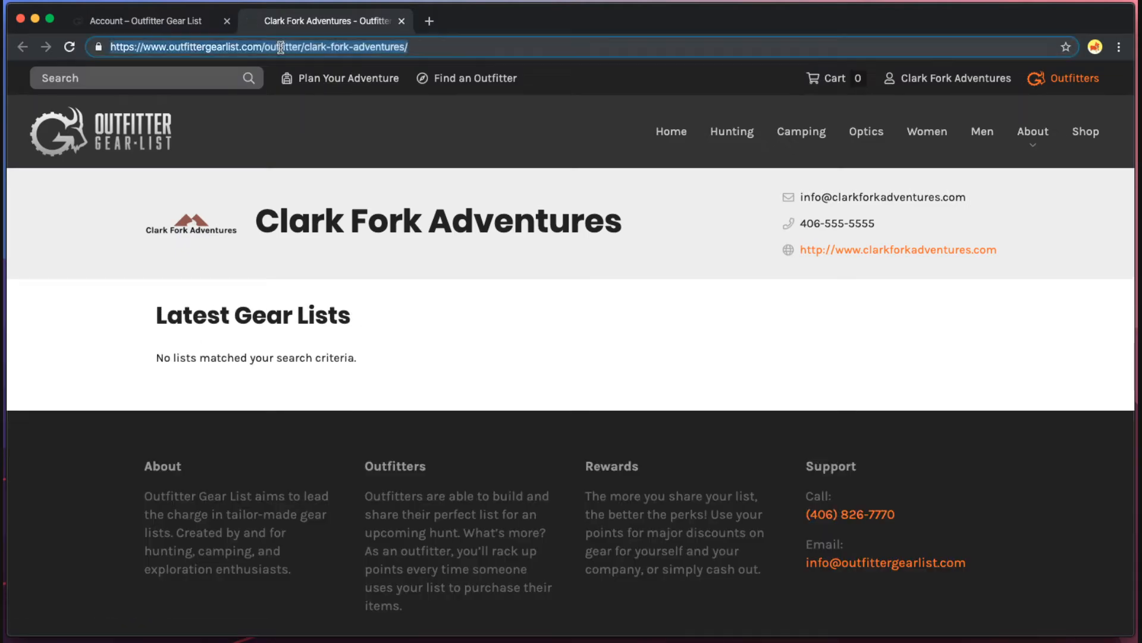
pyautogui.moveTo(281, 47); pyautogui.dragTo(458, 43)
pyautogui.click(445, 46)
pyautogui.doubleClick(266, 47)
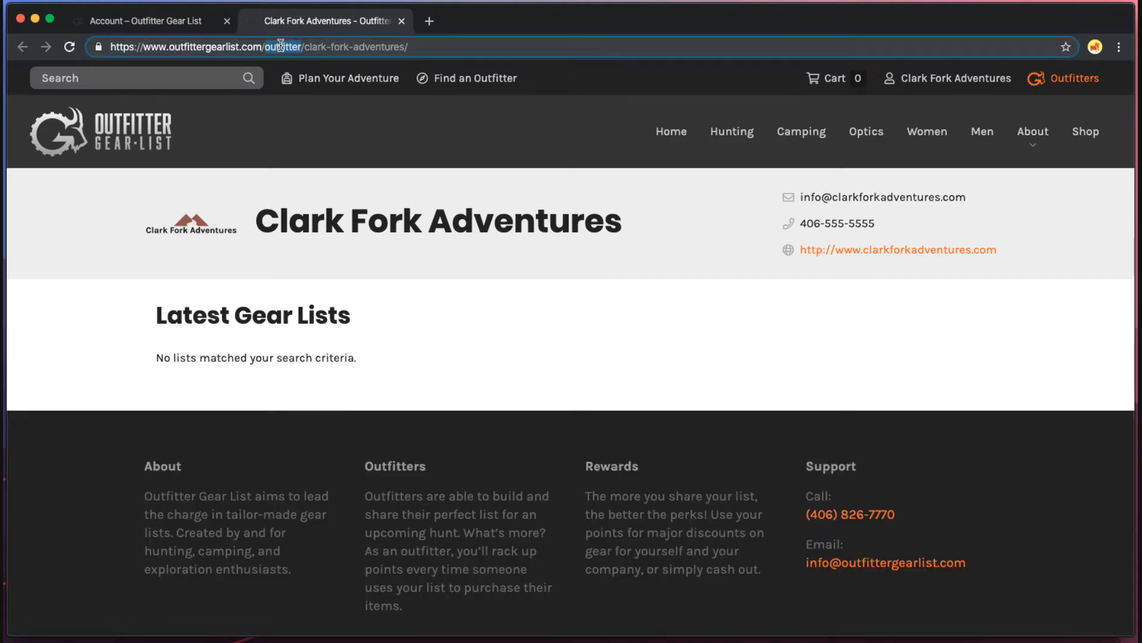
pyautogui.moveTo(306, 47); pyautogui.dragTo(458, 45)
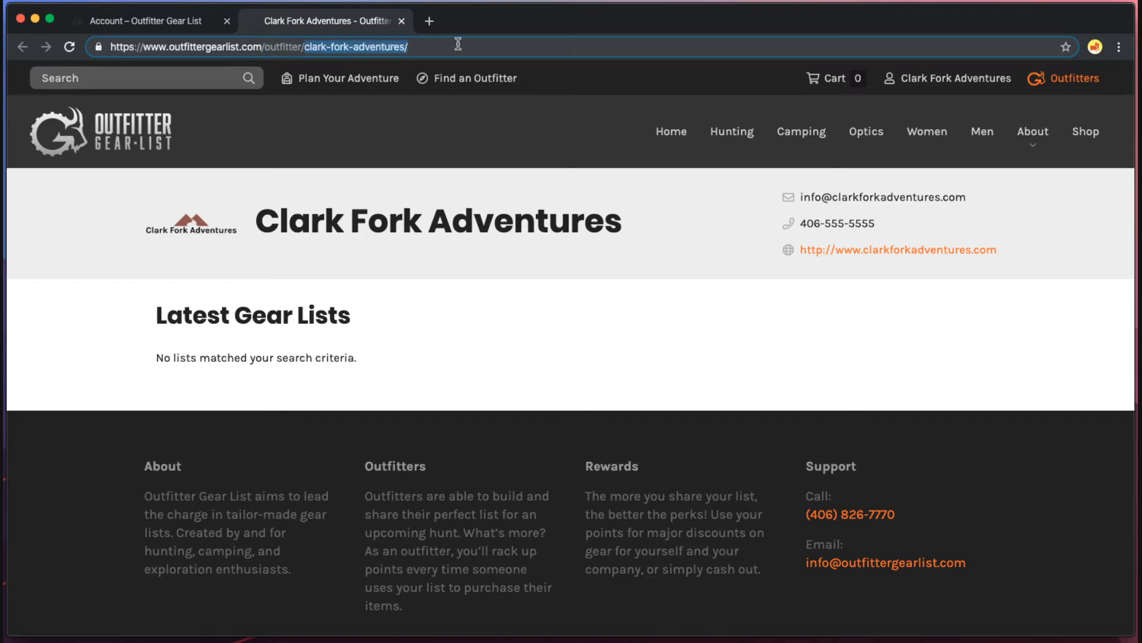
pyautogui.click(510, 353)
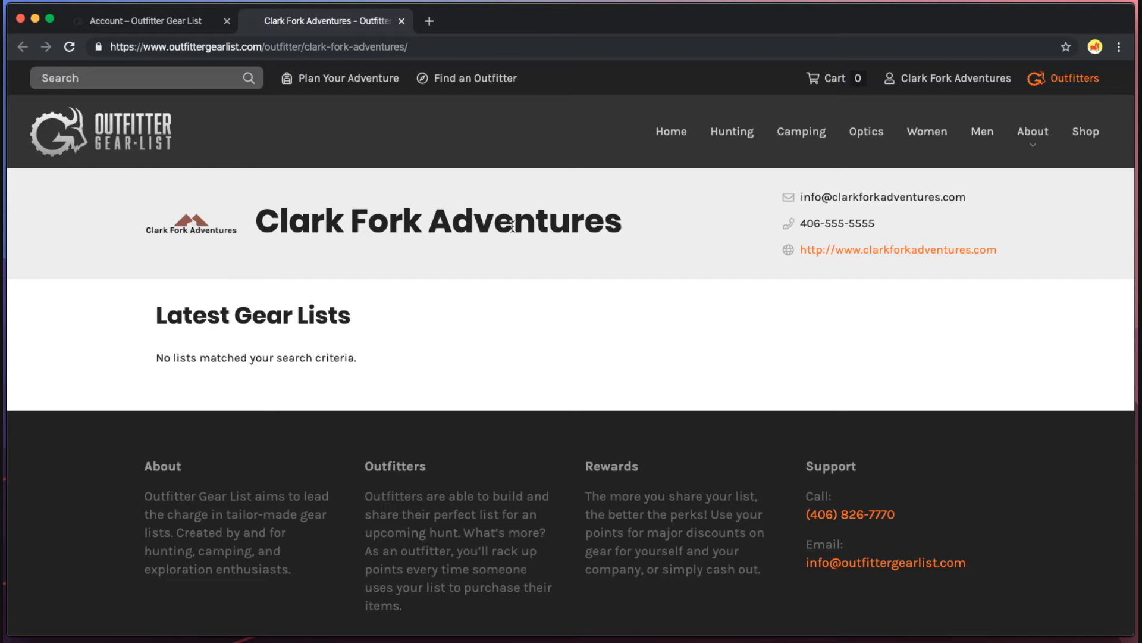
pyautogui.moveTo(810, 196); pyautogui.dragTo(1026, 258)
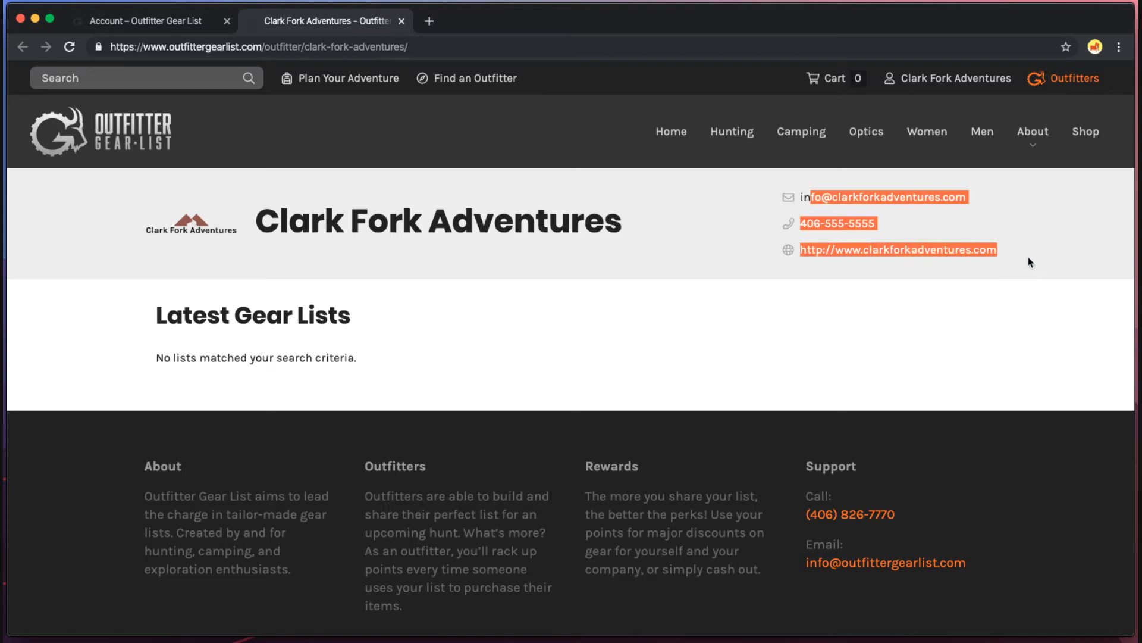
pyautogui.click(1031, 262)
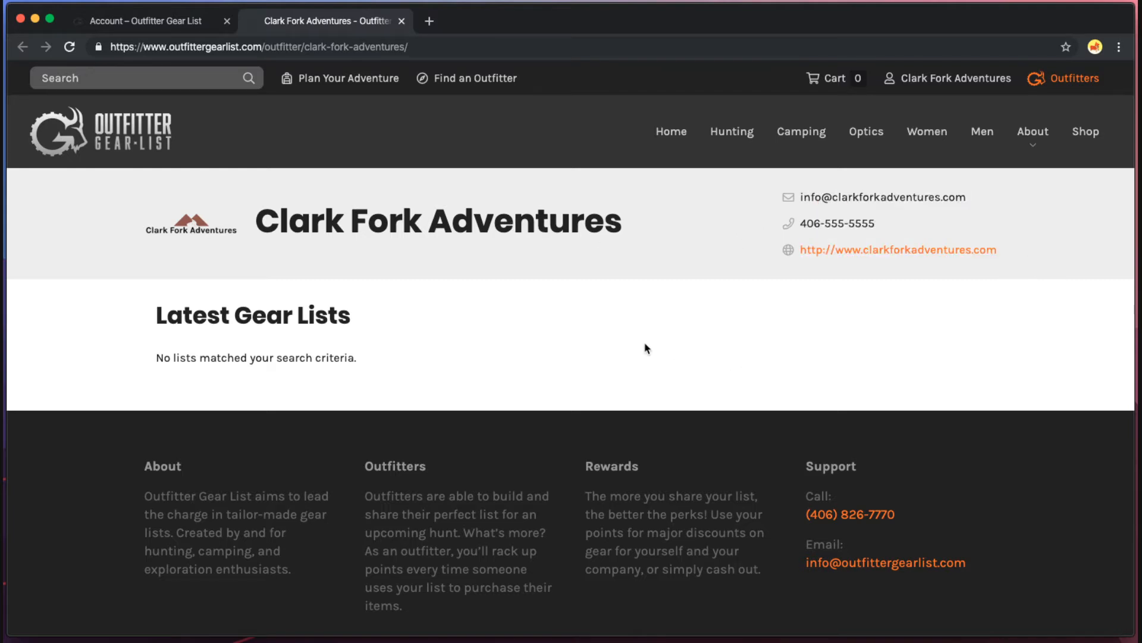
pyautogui.moveTo(139, 319); pyautogui.dragTo(386, 367)
pyautogui.click(387, 368)
pyautogui.click(402, 21)
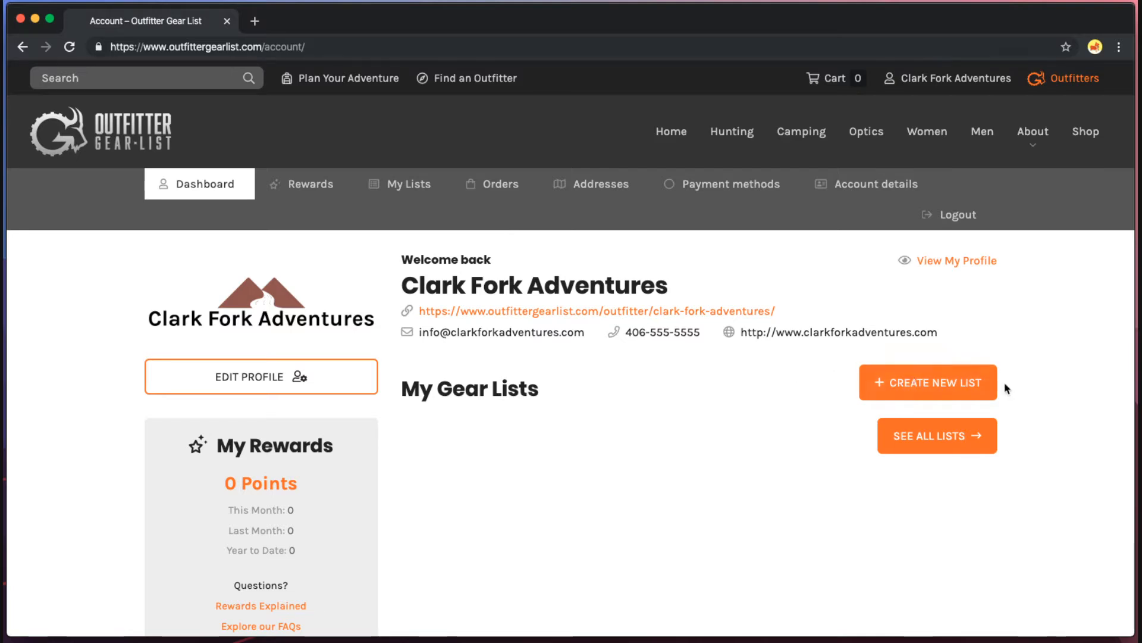
# Start a new gear list titled 'Western Montana Rifle Hunt' and continue to the category step.
pyautogui.click(933, 387)
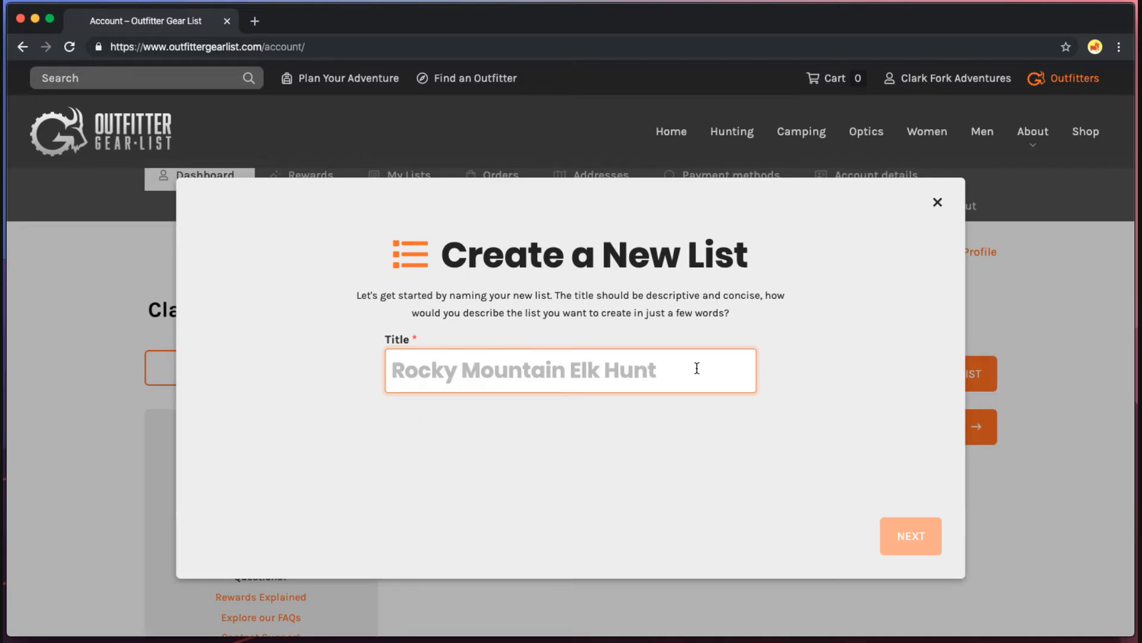
pyautogui.write('Wes')
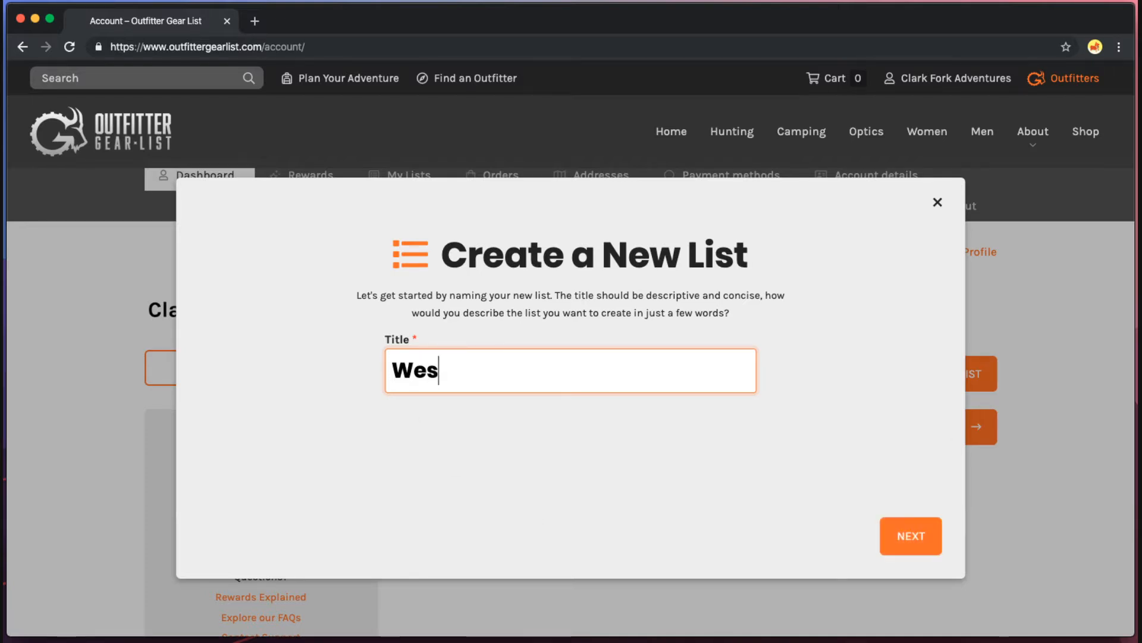
pyautogui.write('tern Montana ')
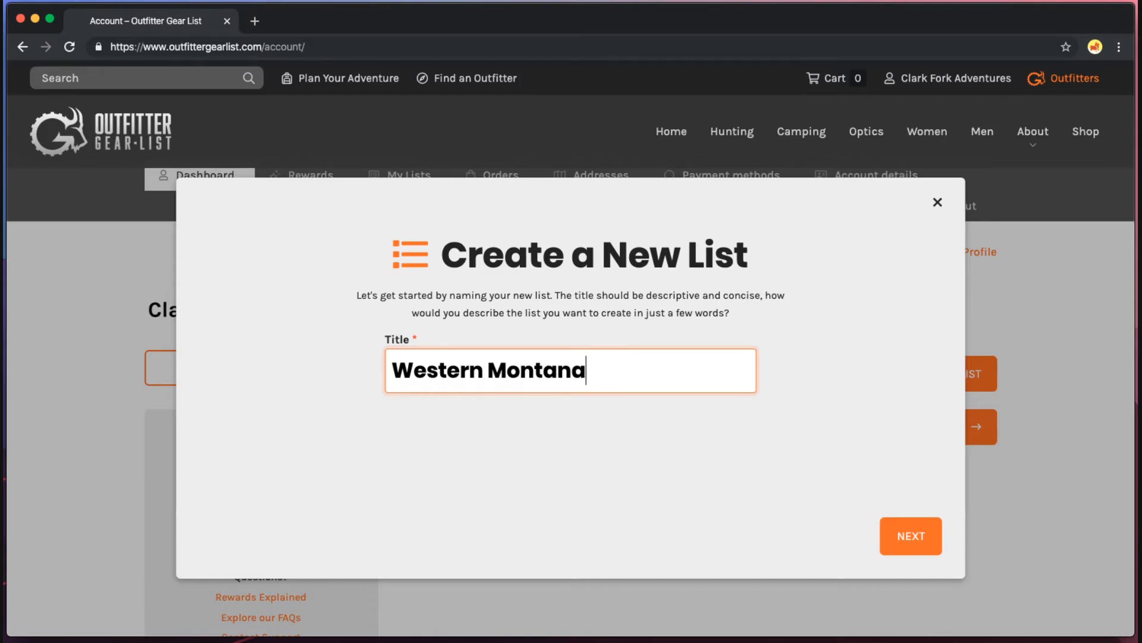
pyautogui.write('Rifle N')
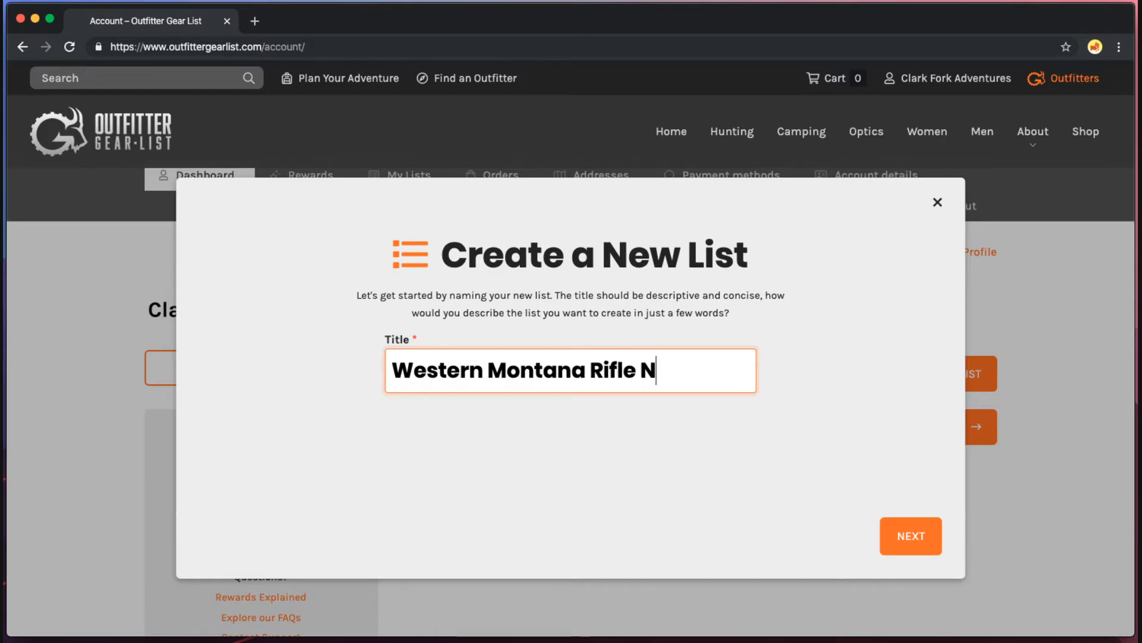
pyautogui.press('BackSpace')
pyautogui.write('Hunt')
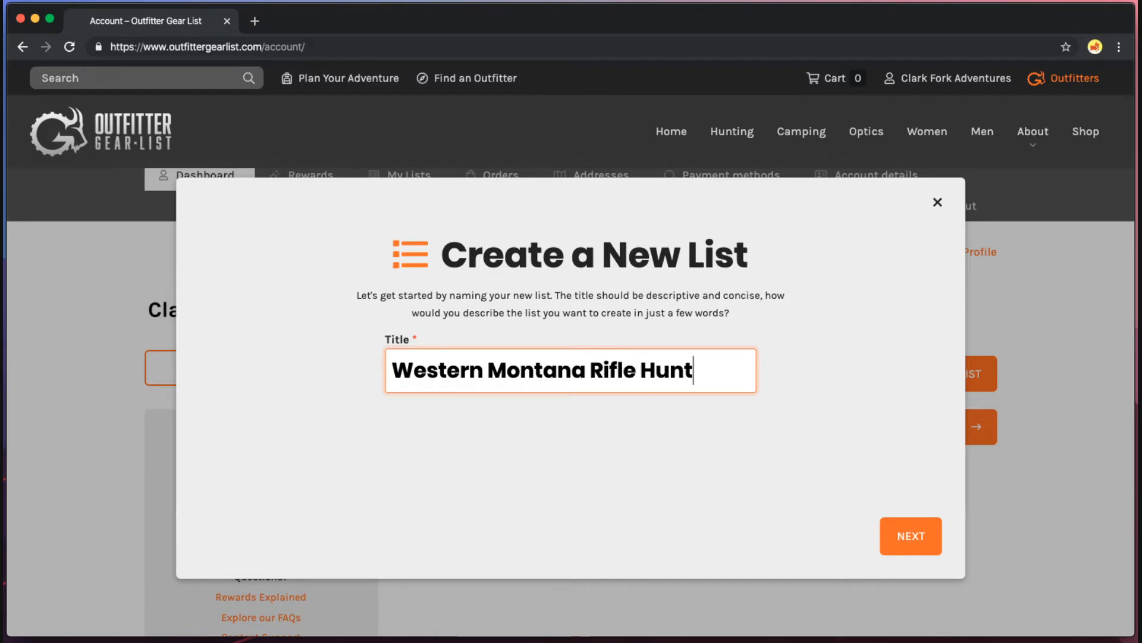
pyautogui.click(918, 540)
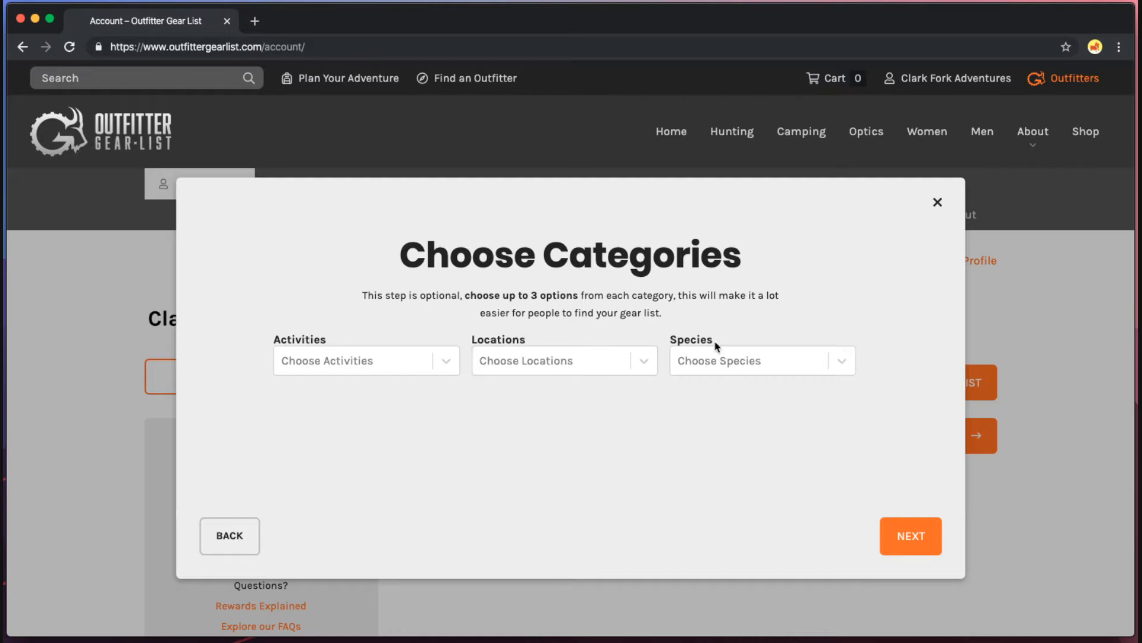
# Tag the list with activity Rifle Hunting and locations Montana and Idaho.
pyautogui.click(408, 357)
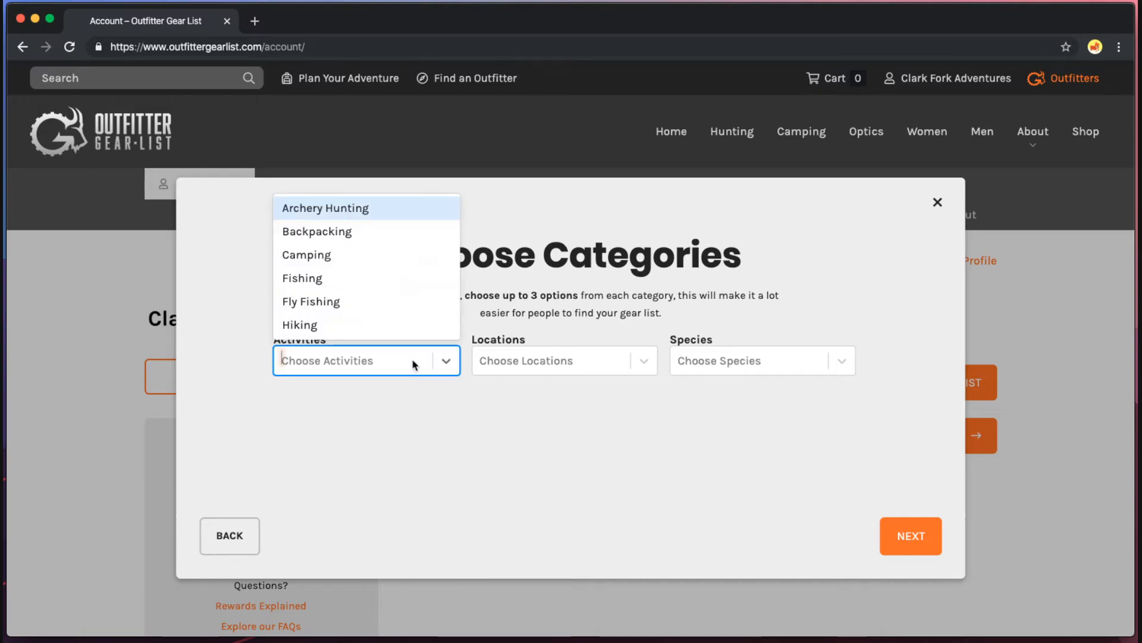
pyautogui.click(414, 408)
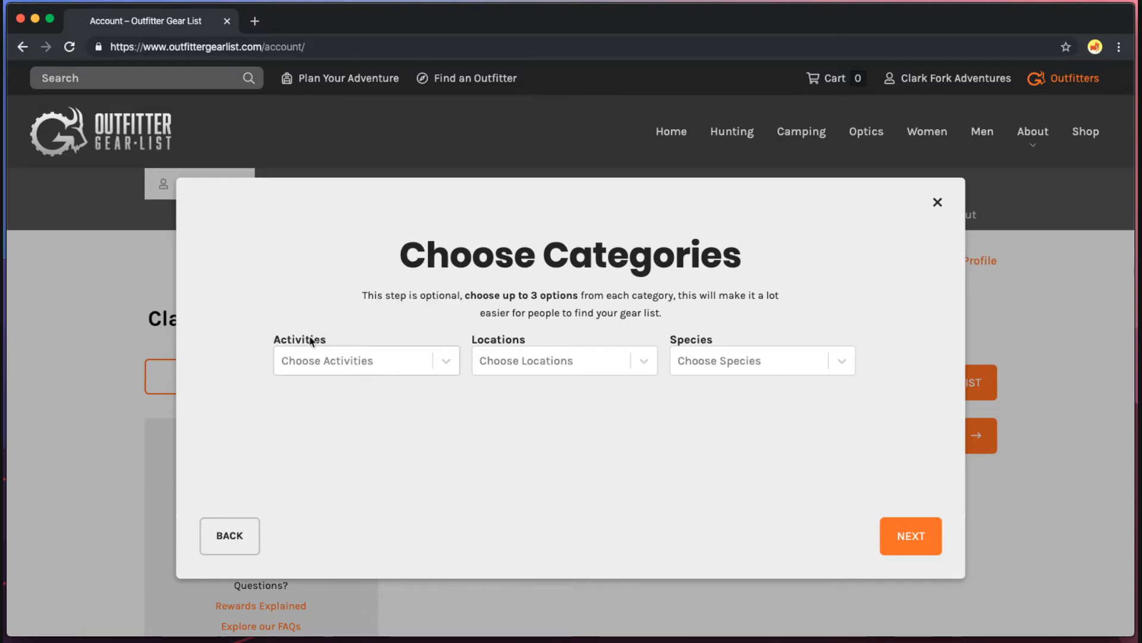
pyautogui.click(297, 360)
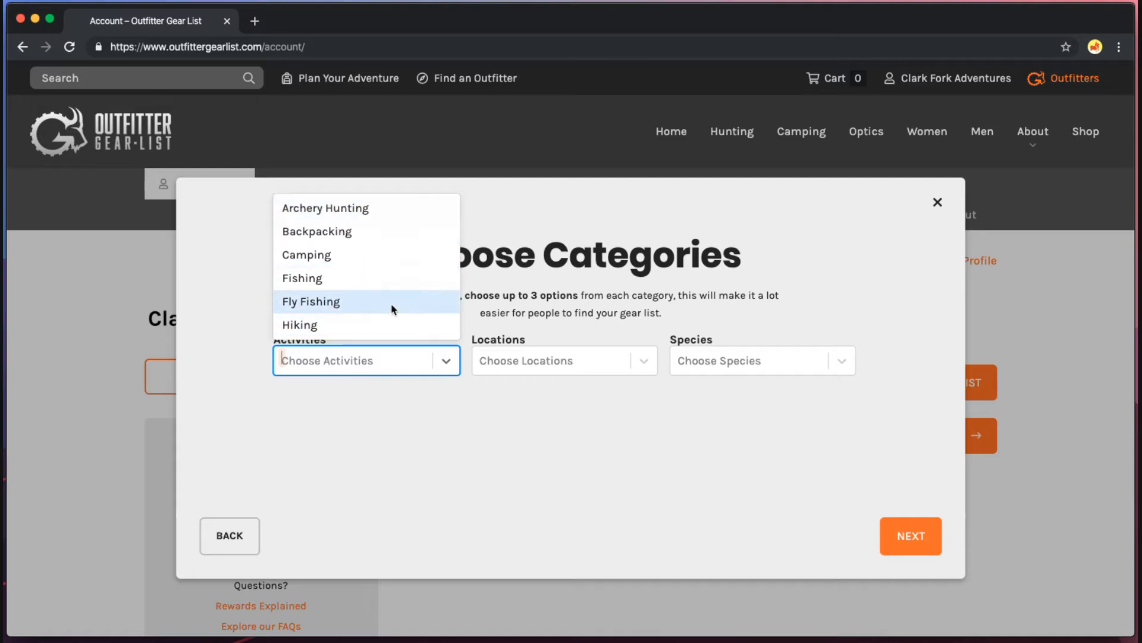
pyautogui.scroll(-1, 393, 309)
pyautogui.click(367, 327)
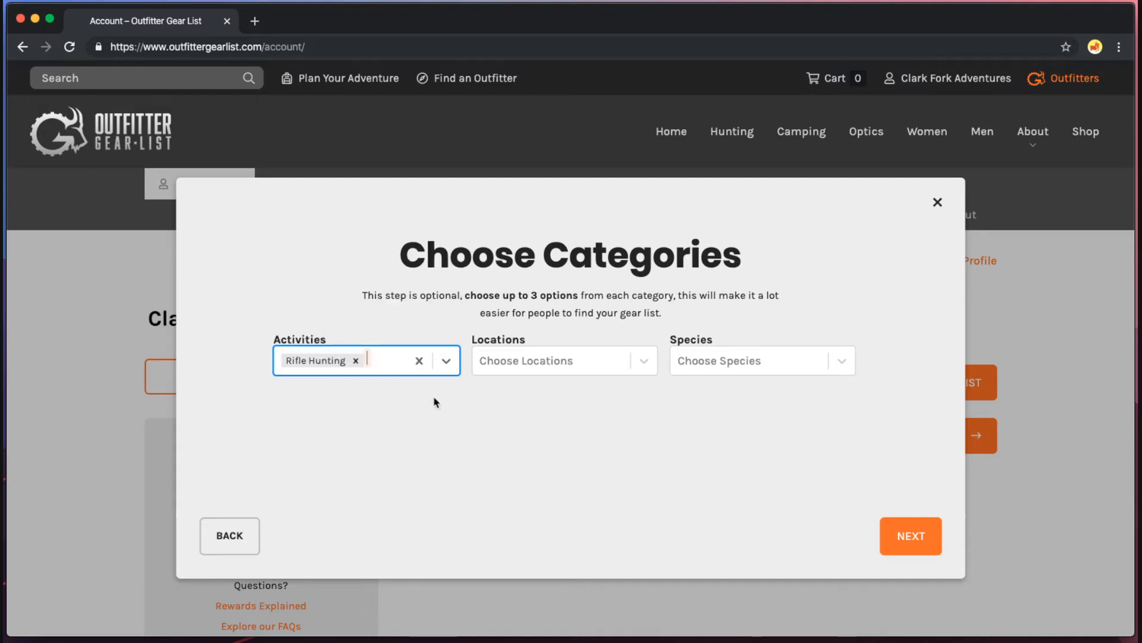
pyautogui.click(440, 419)
pyautogui.click(384, 364)
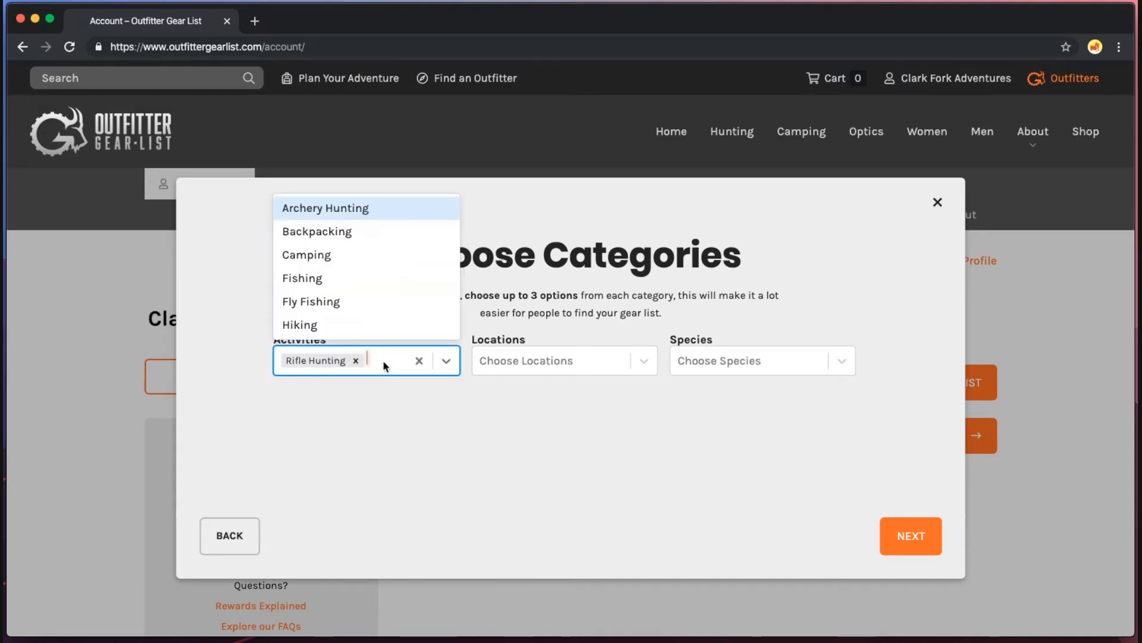
pyautogui.click(588, 434)
pyautogui.click(540, 359)
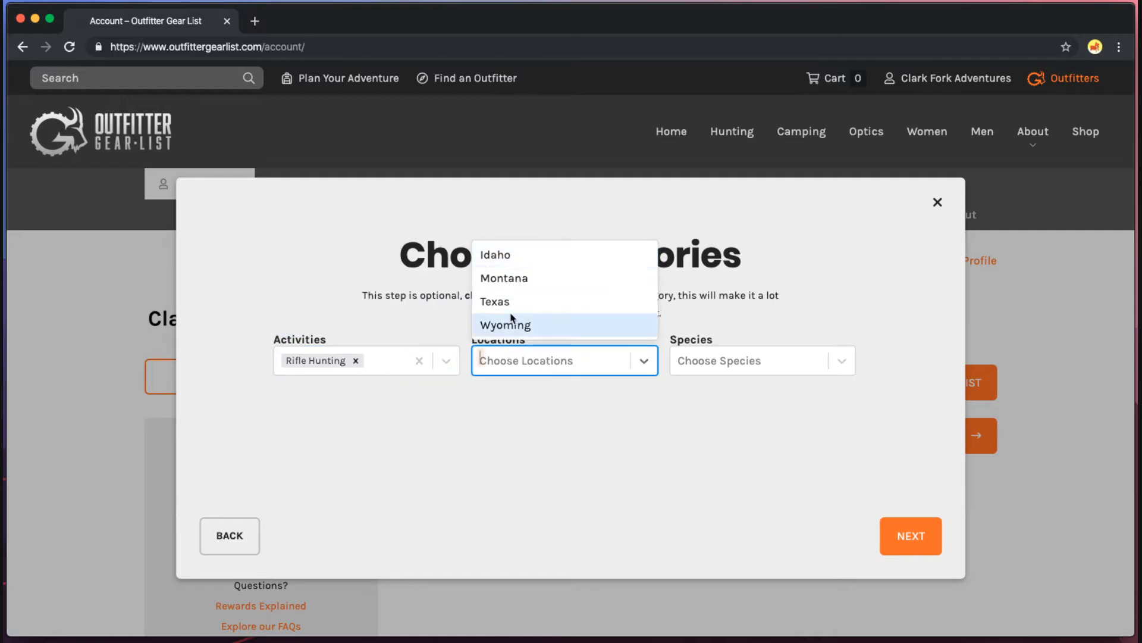
pyautogui.click(531, 278)
pyautogui.click(559, 362)
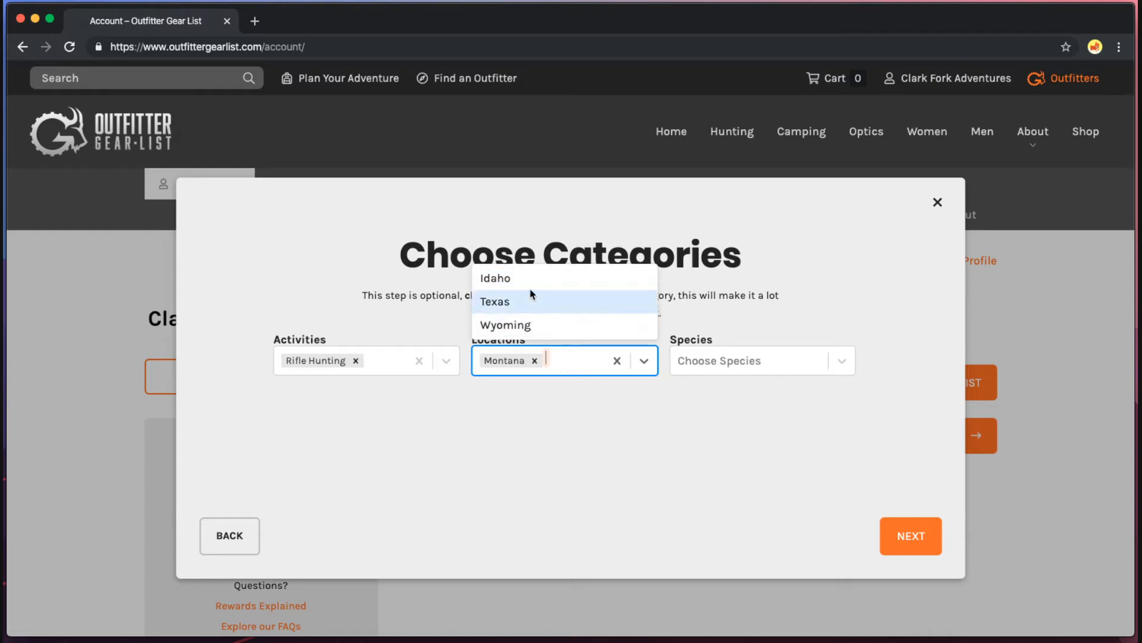
pyautogui.click(529, 278)
# Add species Elk, Mule Deer and Whitetail Deer, then continue to the Starting Point step.
pyautogui.click(722, 364)
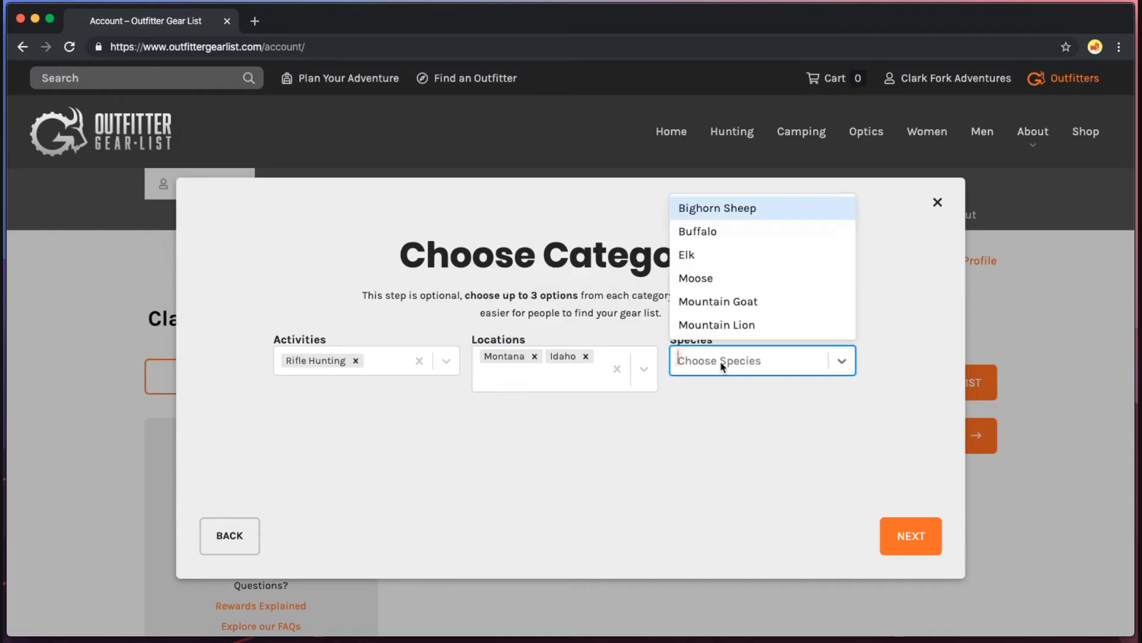
pyautogui.scroll(-2, 737, 327)
pyautogui.click(714, 213)
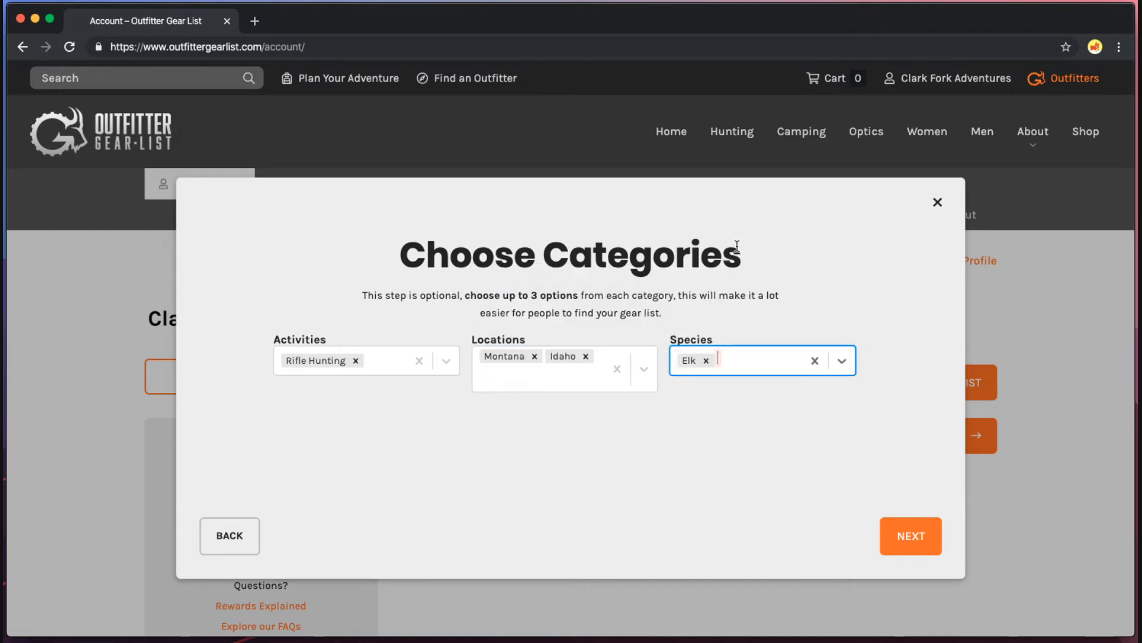
pyautogui.click(742, 363)
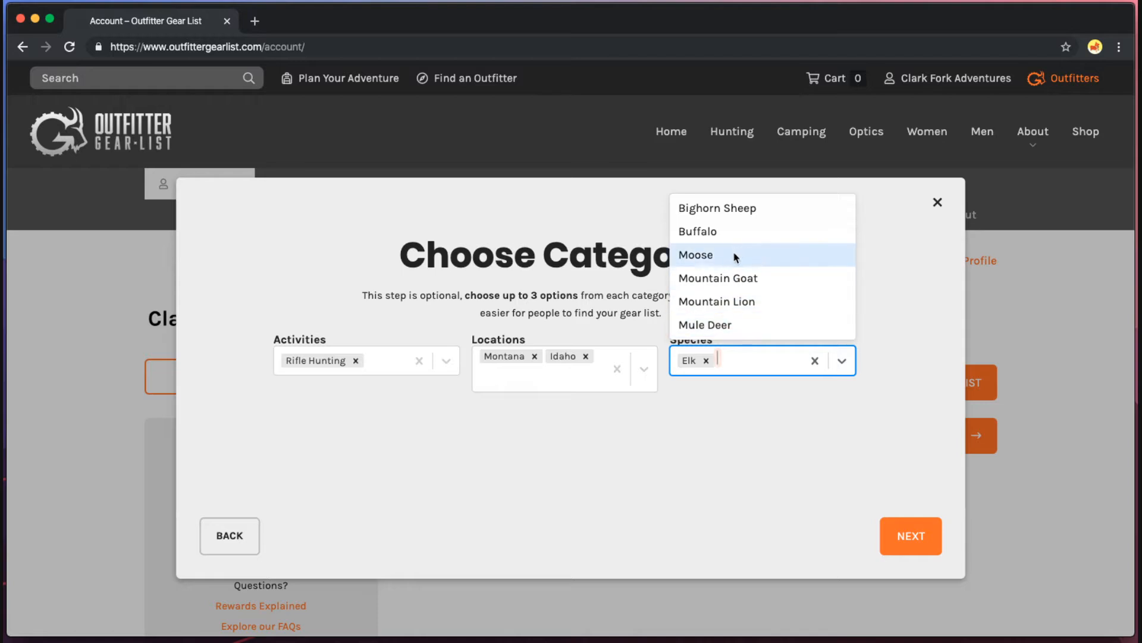
pyautogui.scroll(-1, 731, 305)
pyautogui.click(731, 302)
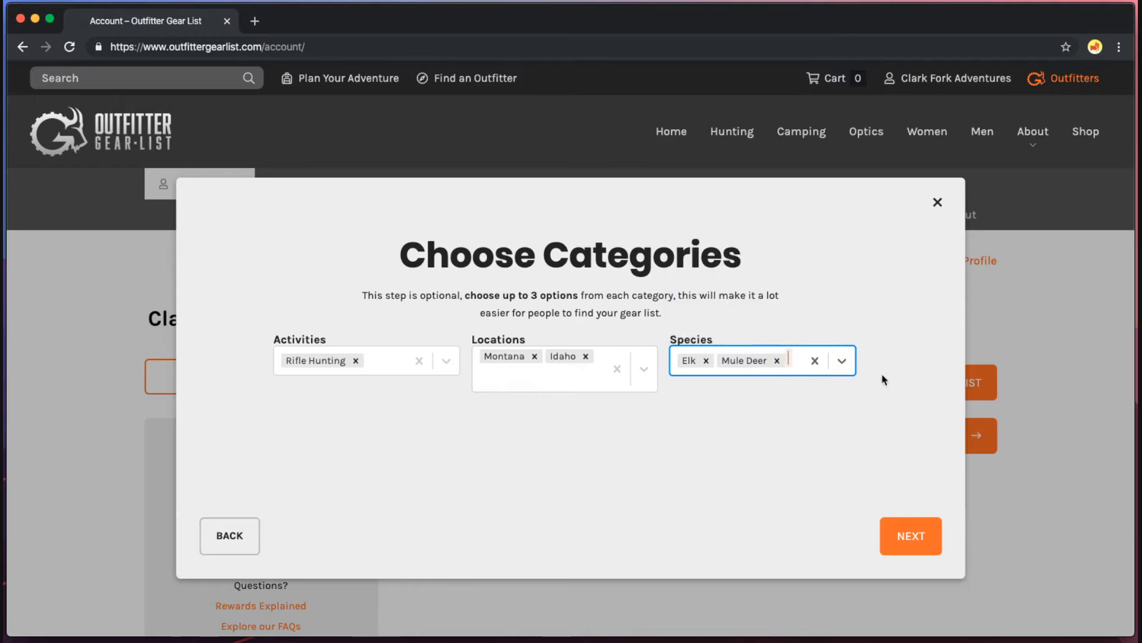
pyautogui.write('whit')
pyautogui.press('Return')
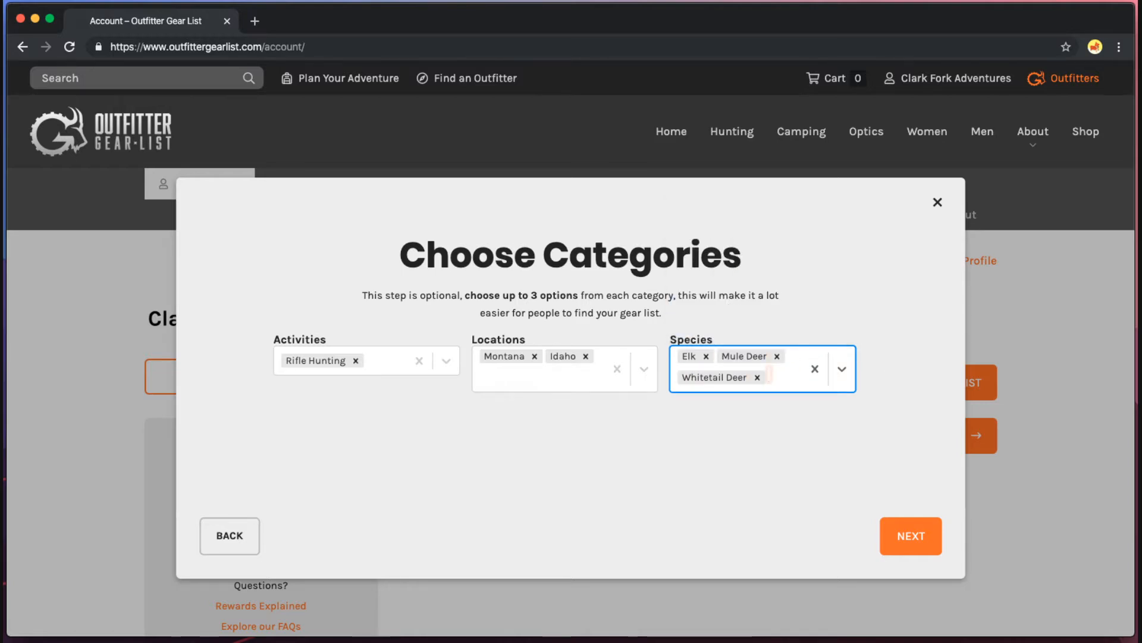
pyautogui.click(852, 436)
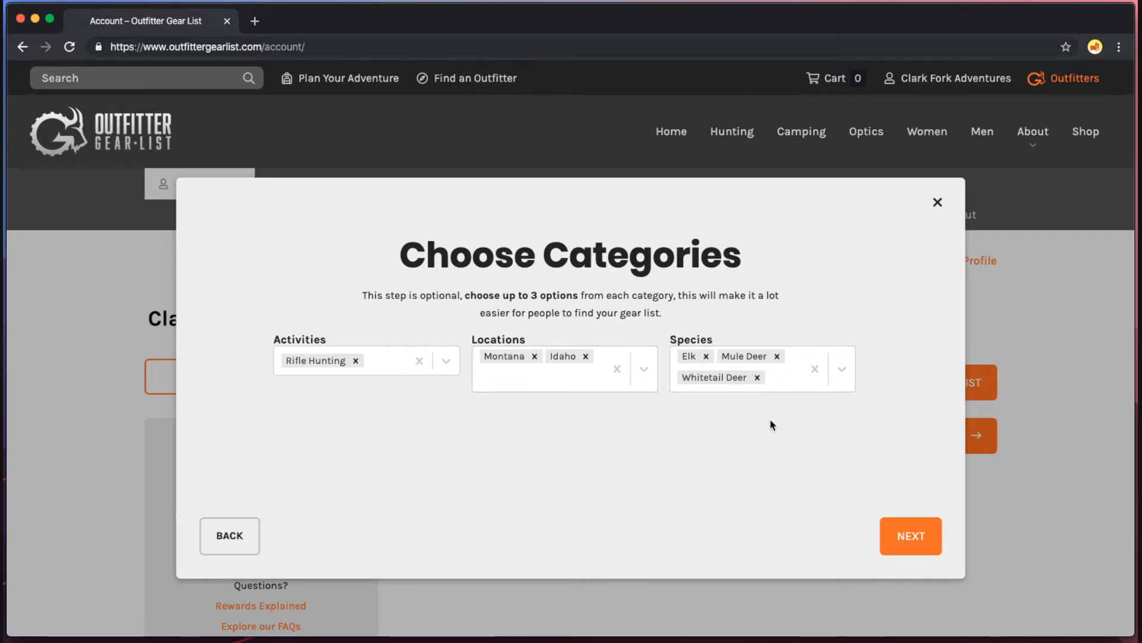
pyautogui.click(914, 539)
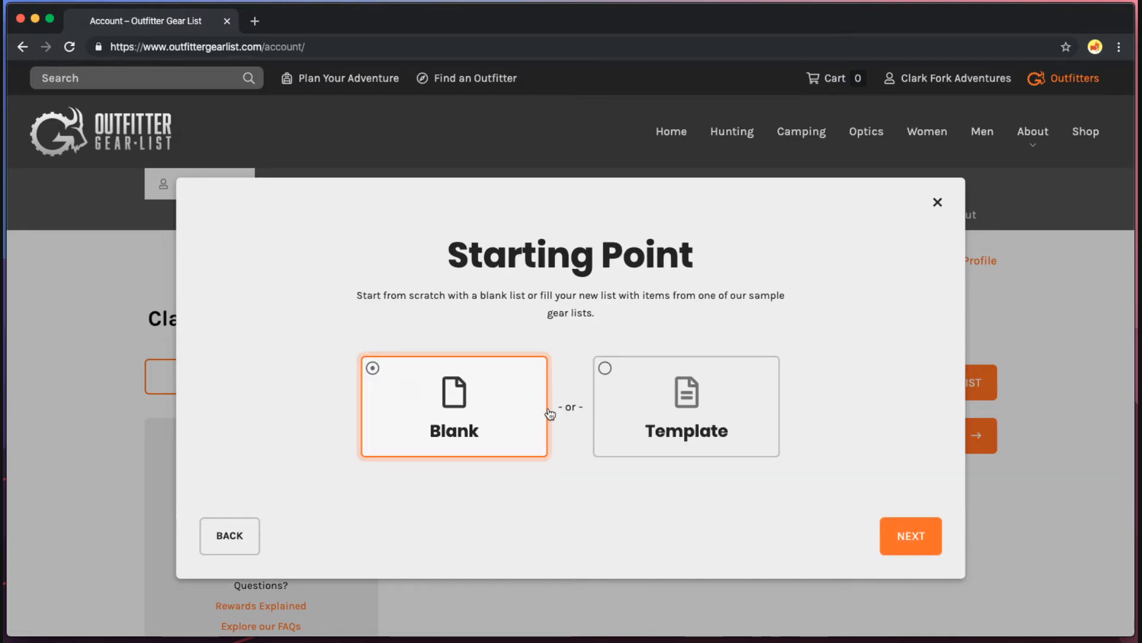
# Choose Template as the starting point and select the Montana Archery Elk template.
pyautogui.click(739, 429)
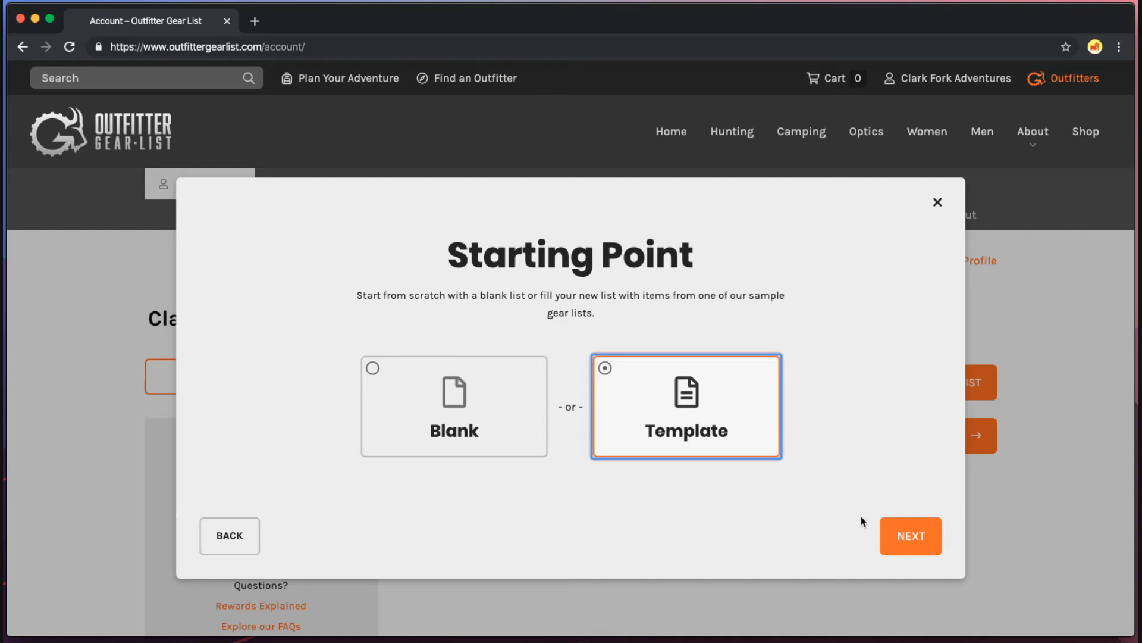
pyautogui.click(898, 534)
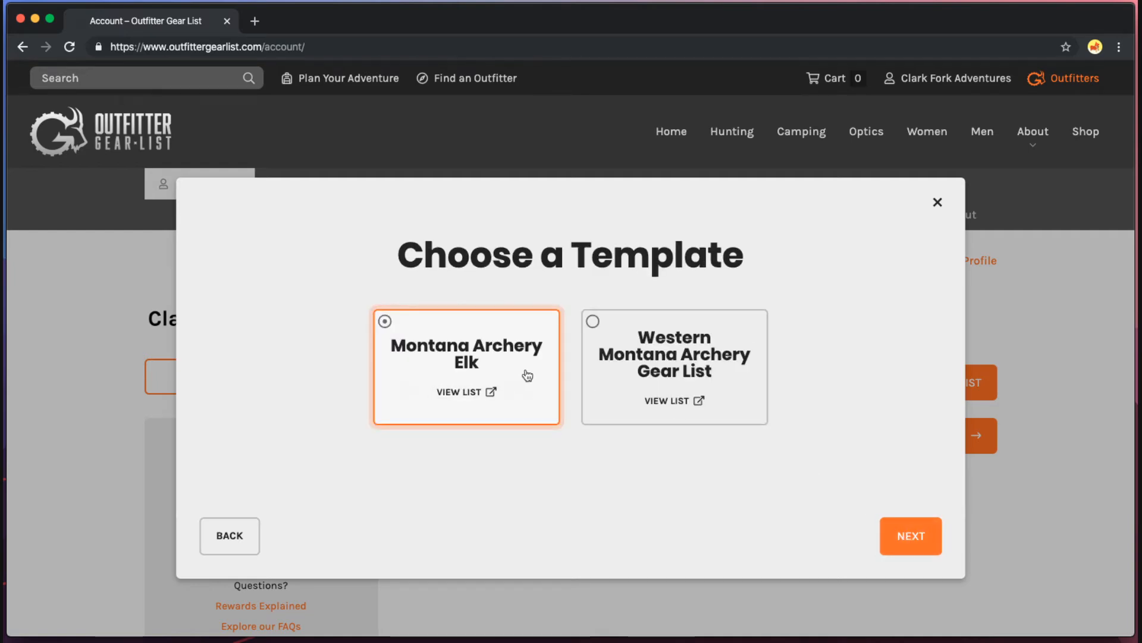
pyautogui.click(617, 367)
pyautogui.click(484, 362)
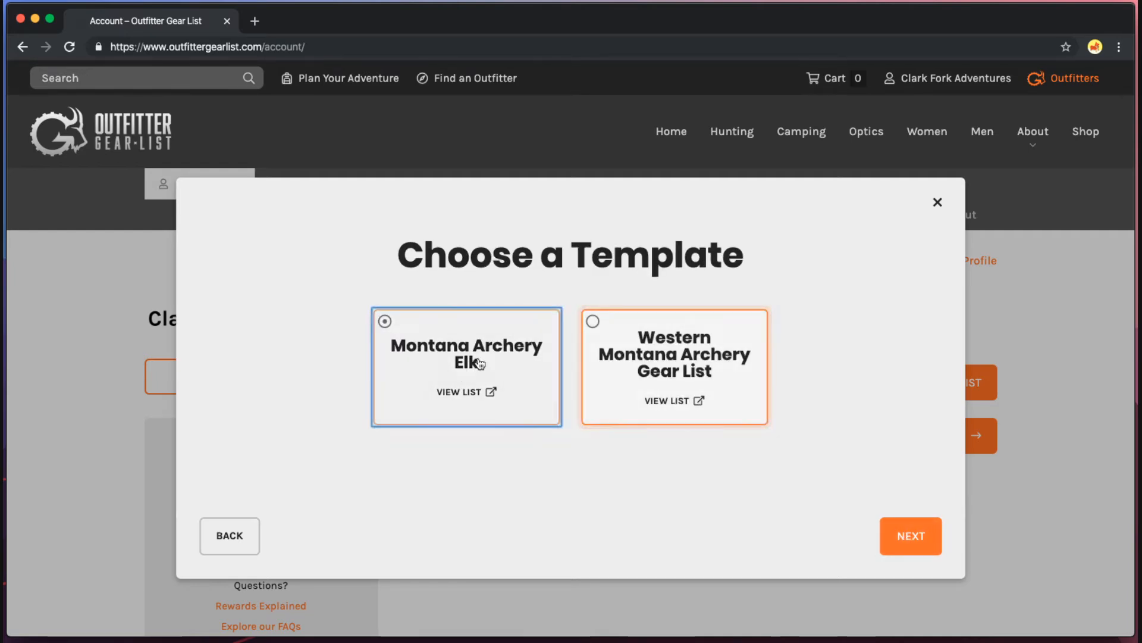
pyautogui.click(673, 355)
pyautogui.click(463, 357)
pyautogui.click(665, 359)
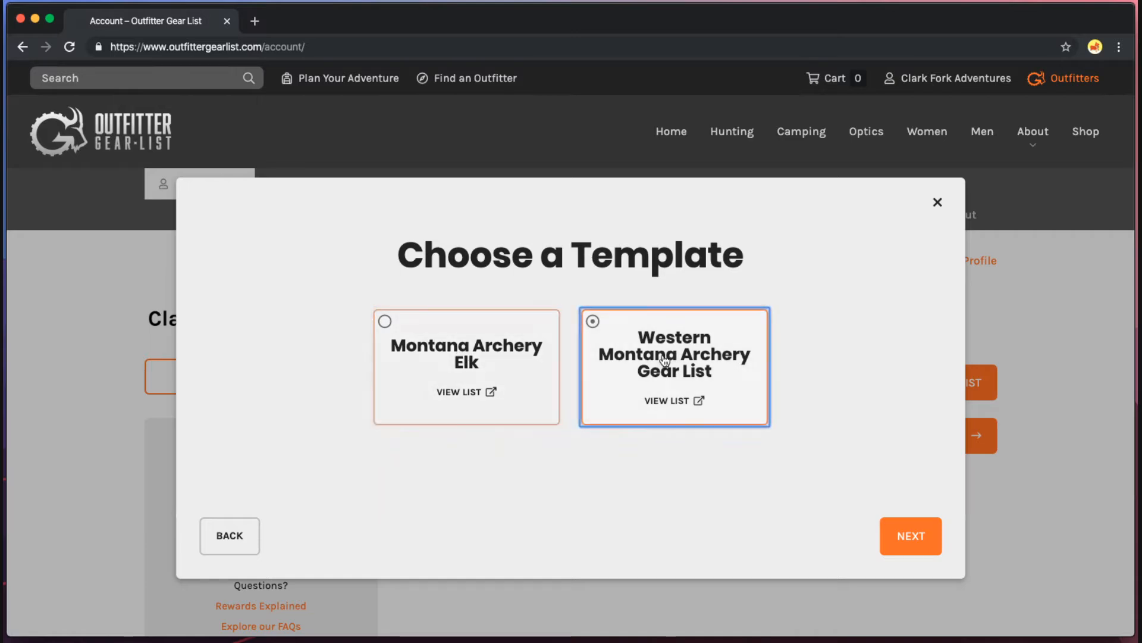
pyautogui.click(488, 353)
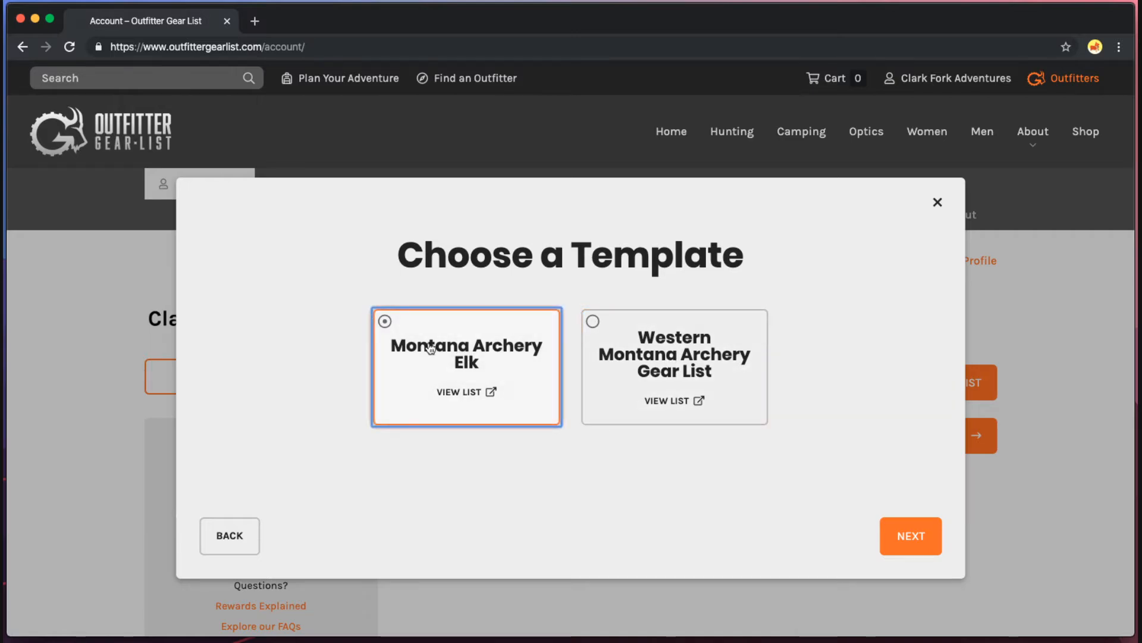
pyautogui.click(456, 393)
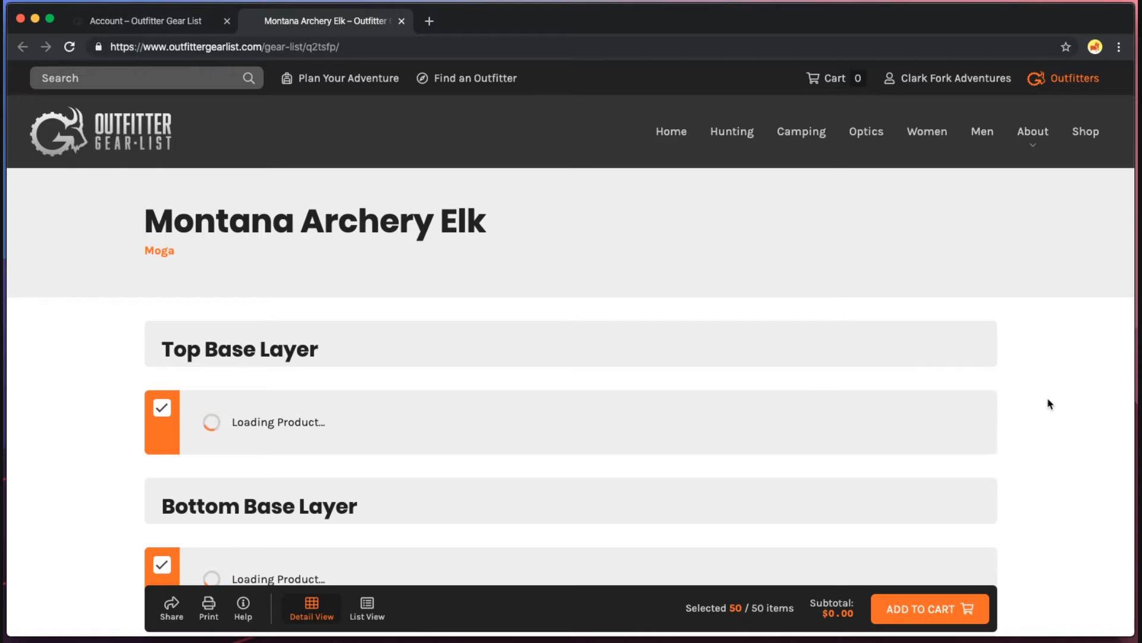
pyautogui.scroll(-10, 1051, 403)
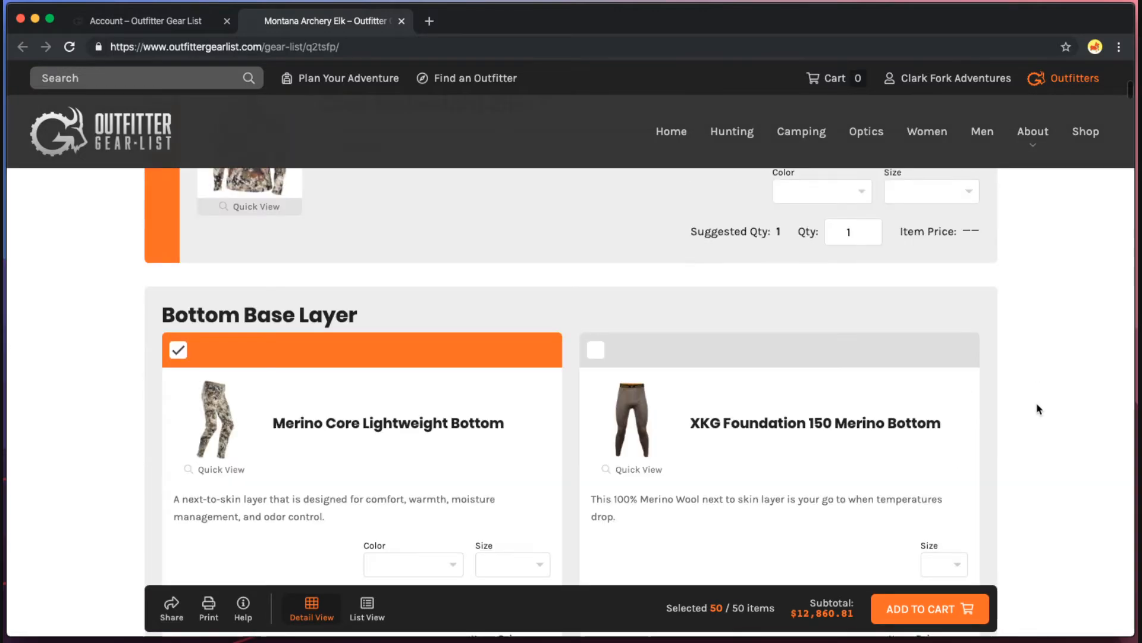
pyautogui.scroll(8, 1037, 410)
pyautogui.scroll(-20, 1036, 411)
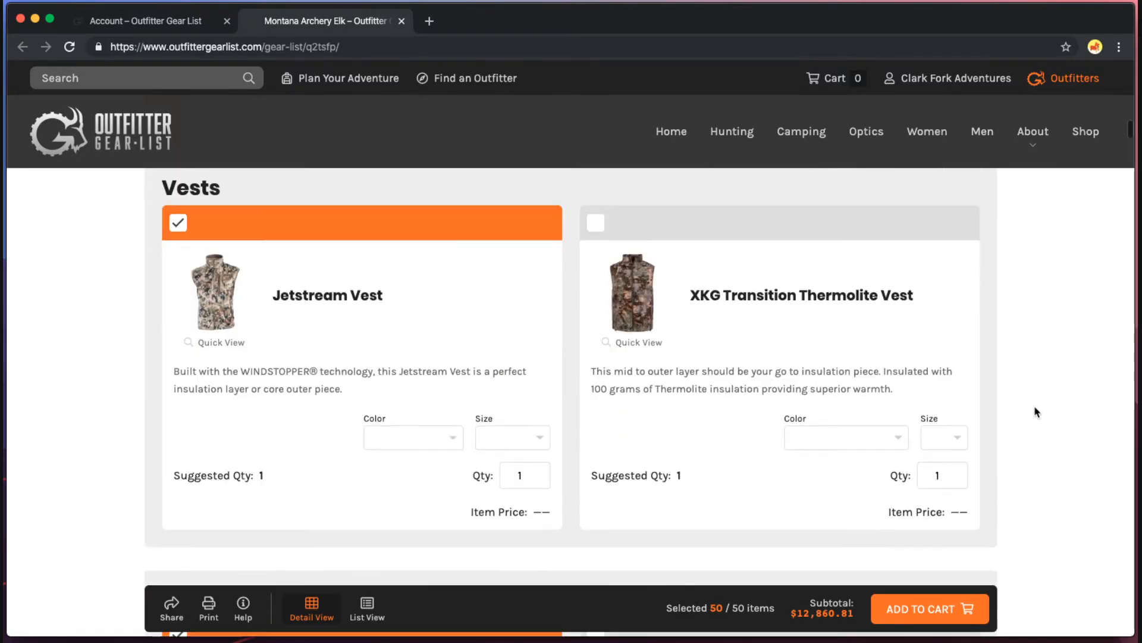
pyautogui.scroll(-20, 1035, 410)
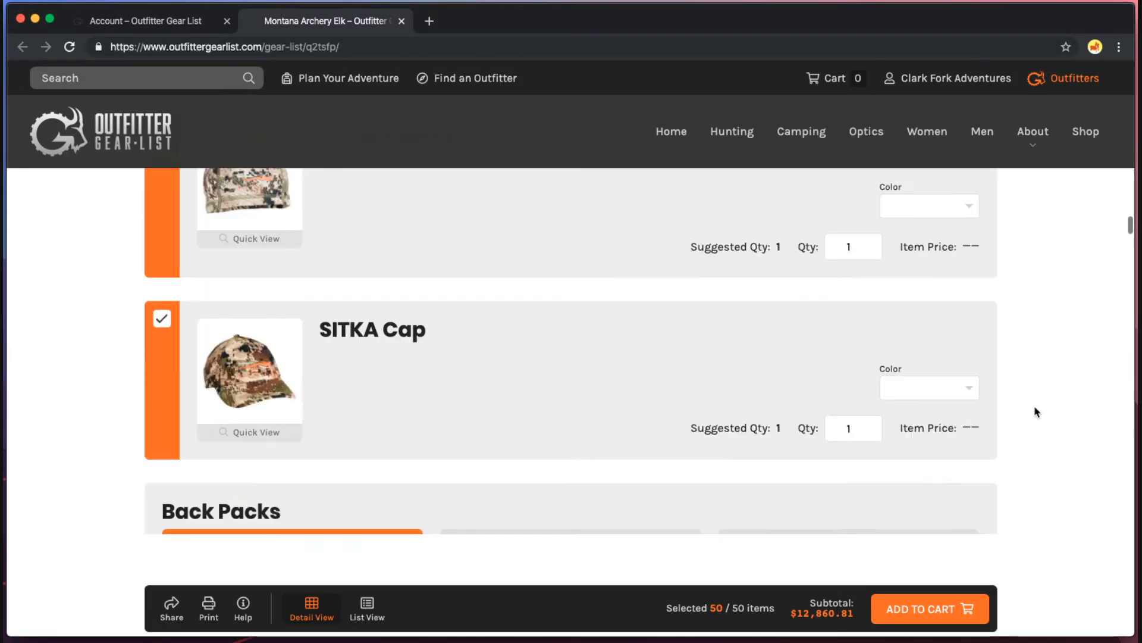
pyautogui.scroll(-20, 1035, 409)
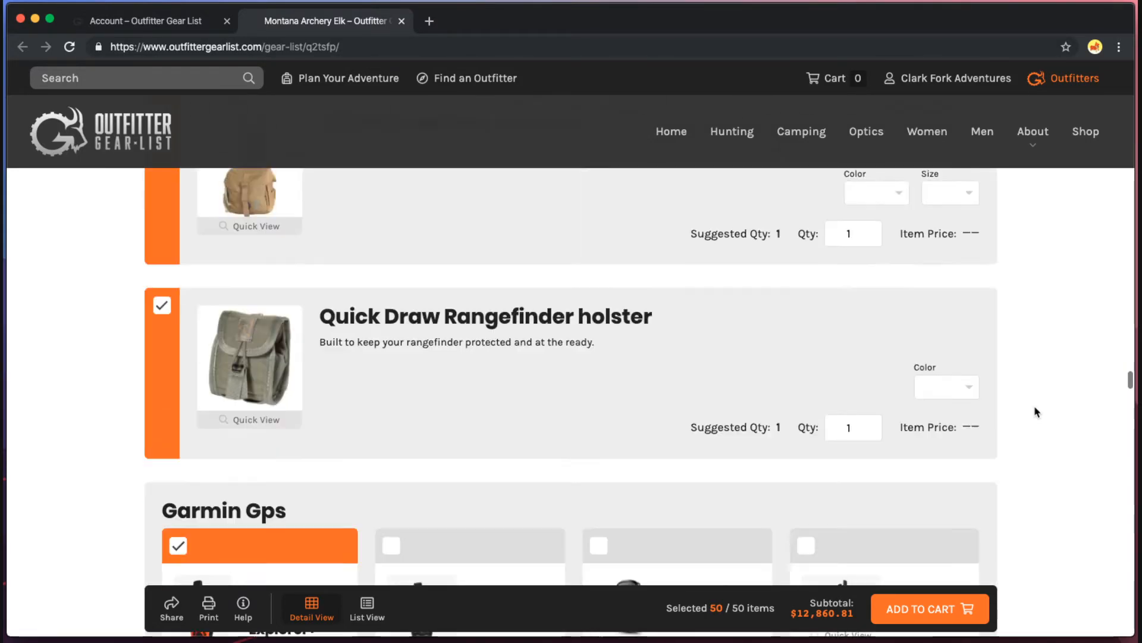
pyautogui.scroll(-12, 1036, 412)
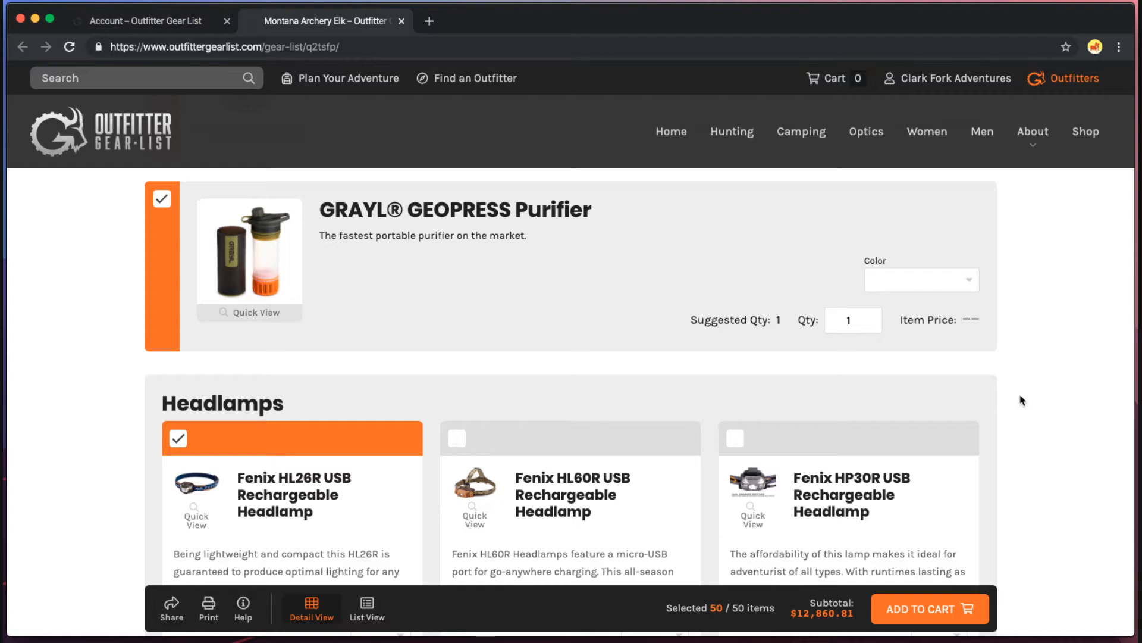
pyautogui.press('super+w')
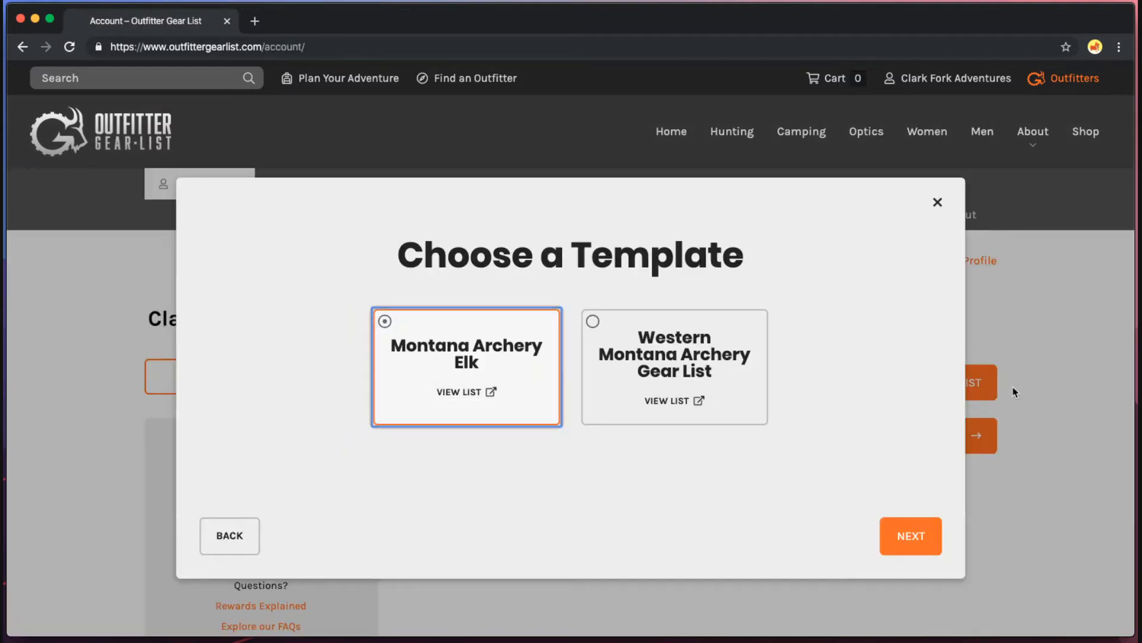
# Compare the archery templates, then switch the starting point to Blank and proceed to Confirm Details.
pyautogui.click(659, 359)
pyautogui.click(476, 365)
pyautogui.click(637, 364)
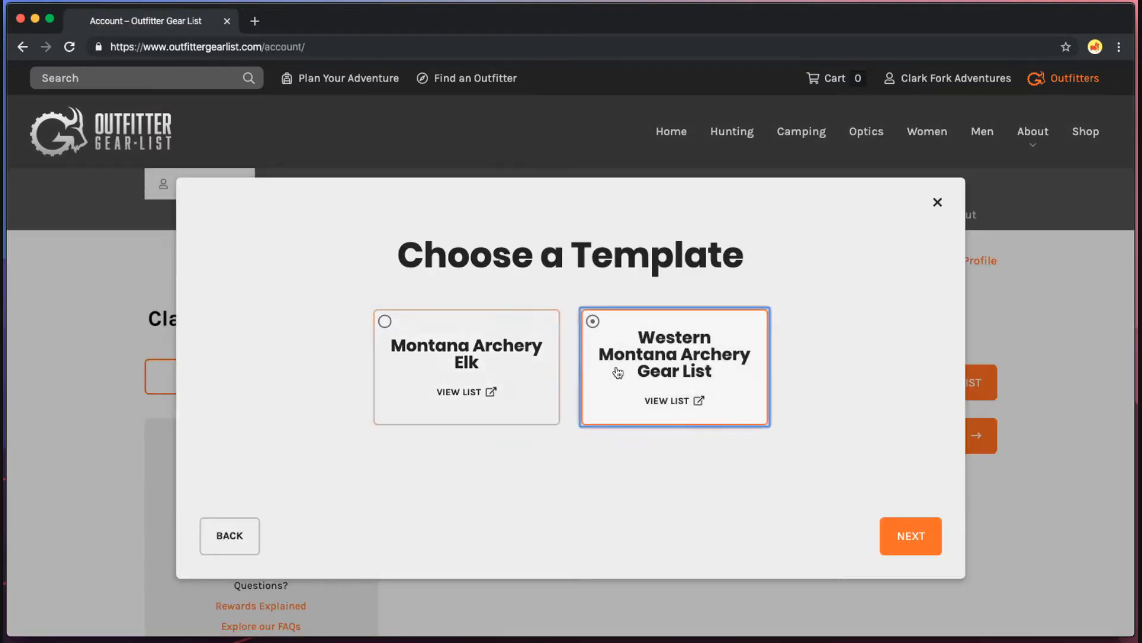
pyautogui.click(474, 371)
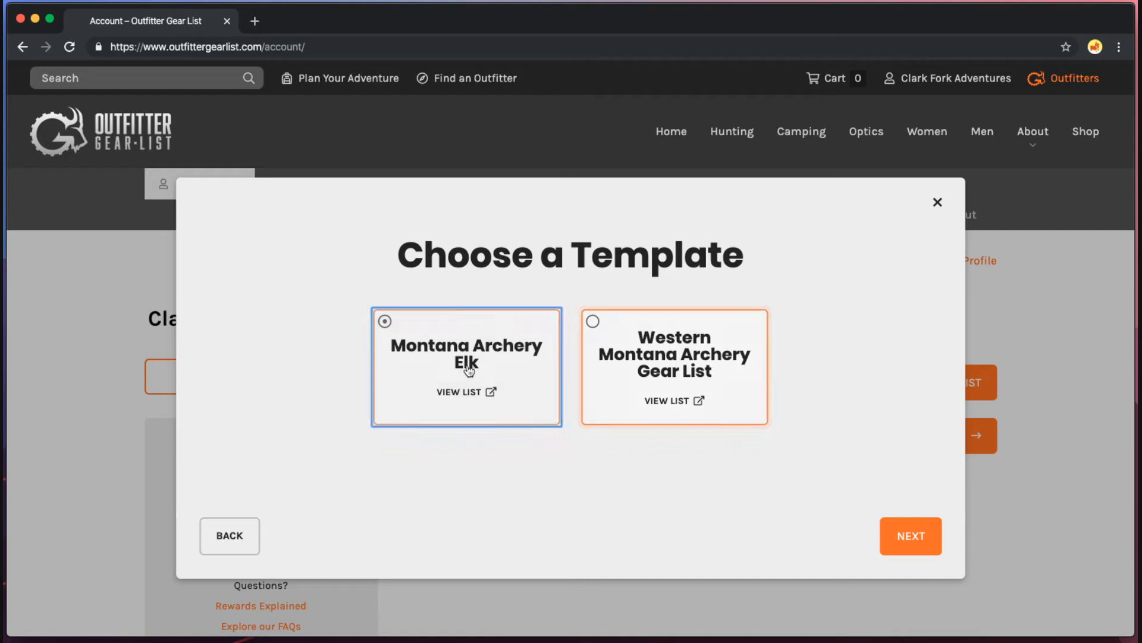
pyautogui.click(244, 535)
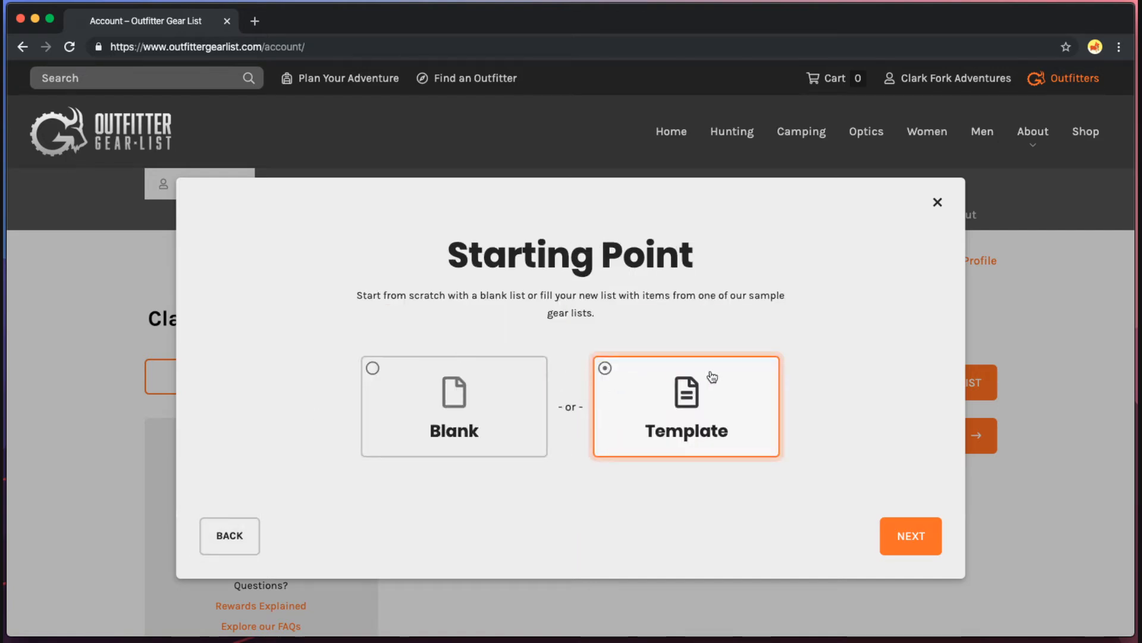
pyautogui.click(519, 404)
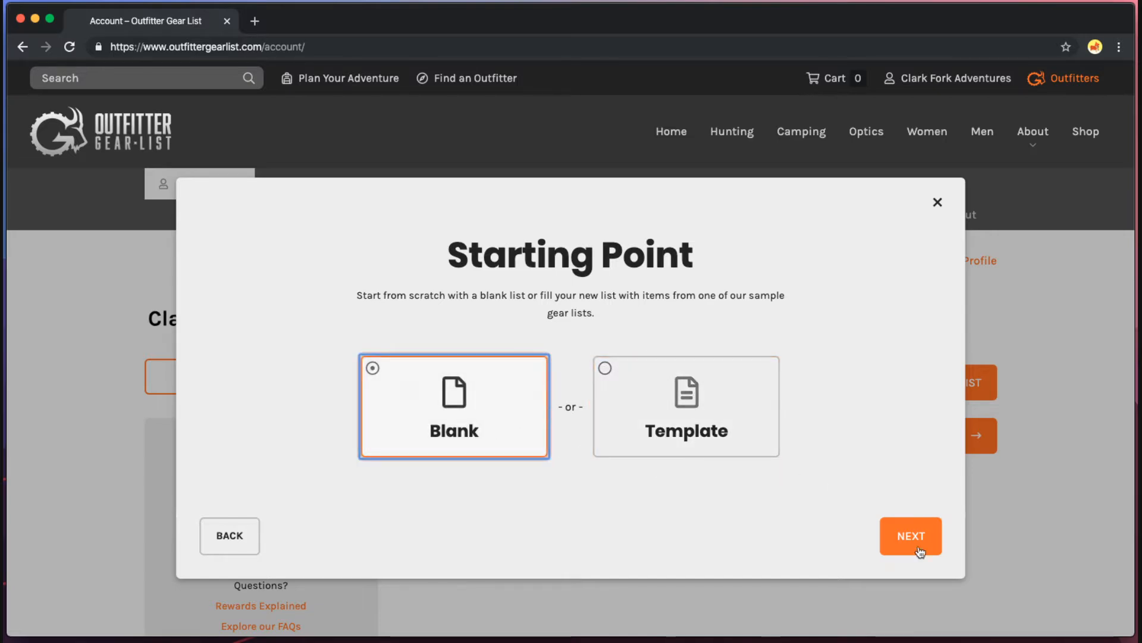
pyautogui.click(897, 539)
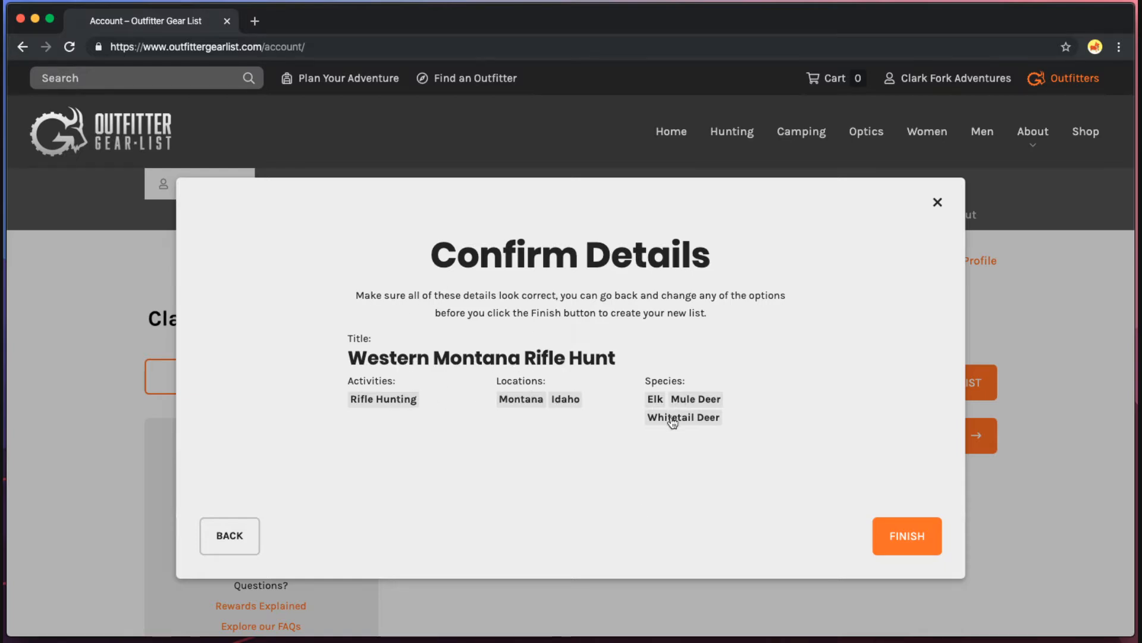
# Finish the Confirm Details dialog to create the Western Montana Rifle Hunt list.
pyautogui.click(920, 546)
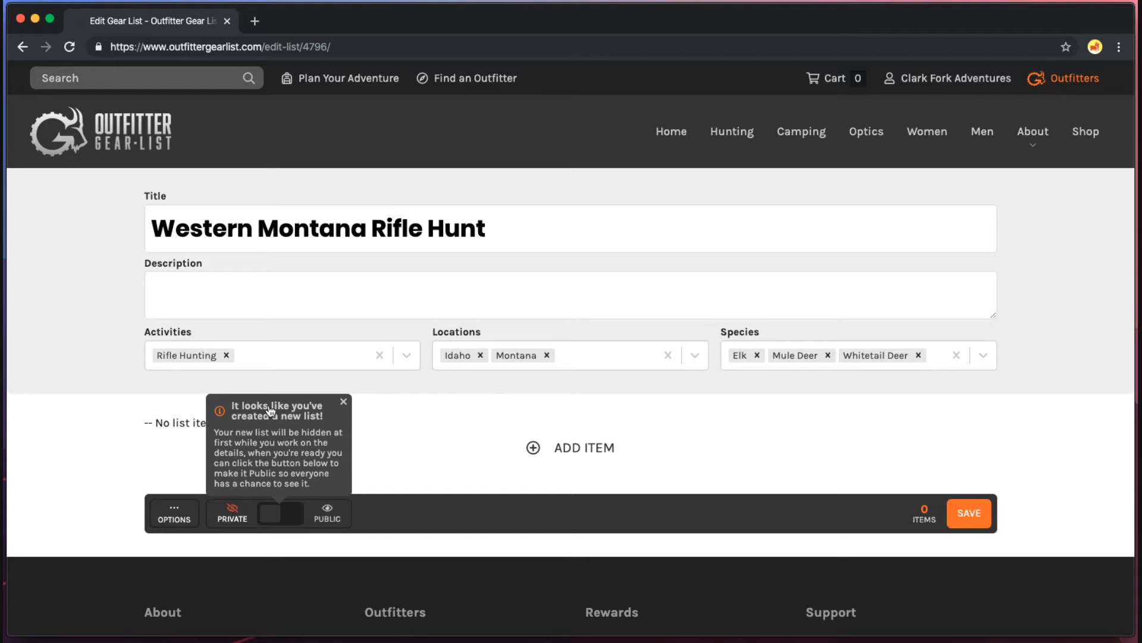
# Dismiss the new-list tip, switch Western Montana Rifle Hunt from Private to Public, and save.
pyautogui.click(291, 465)
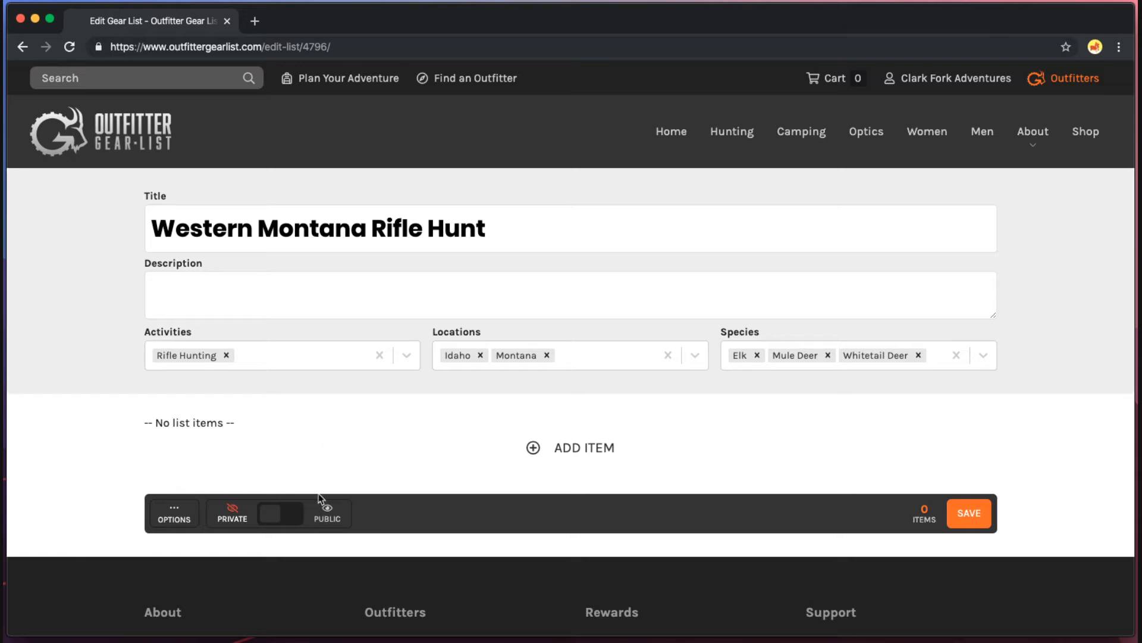
pyautogui.click(328, 514)
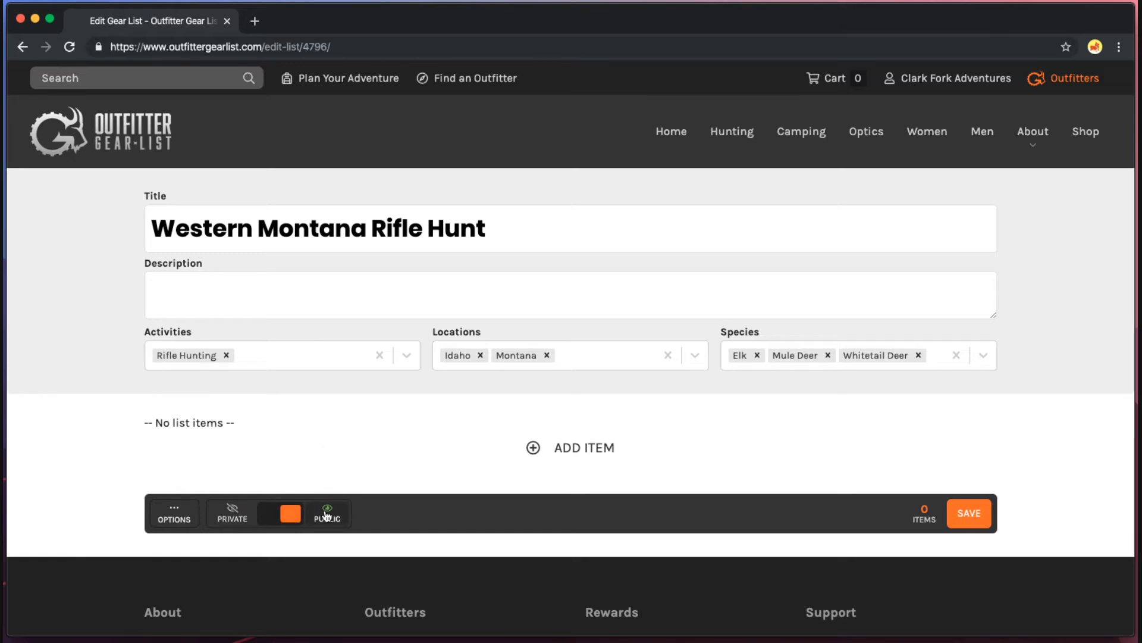
pyautogui.click(968, 513)
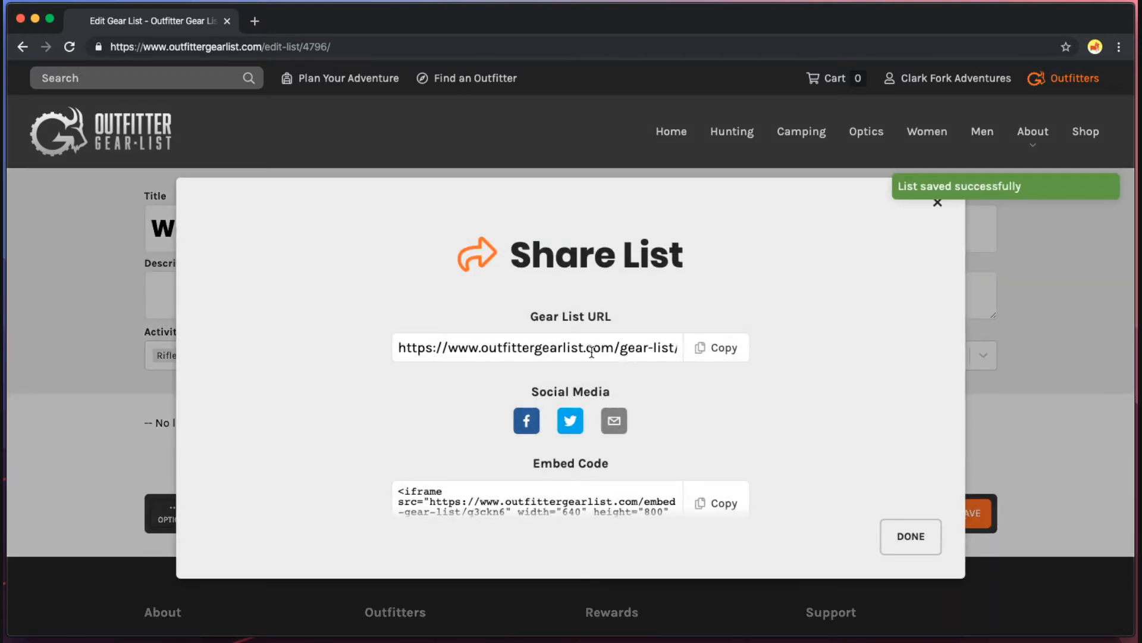
# Select the Gear List share URL, then close the Share List dialog.
pyautogui.moveTo(398, 347); pyautogui.dragTo(690, 345)
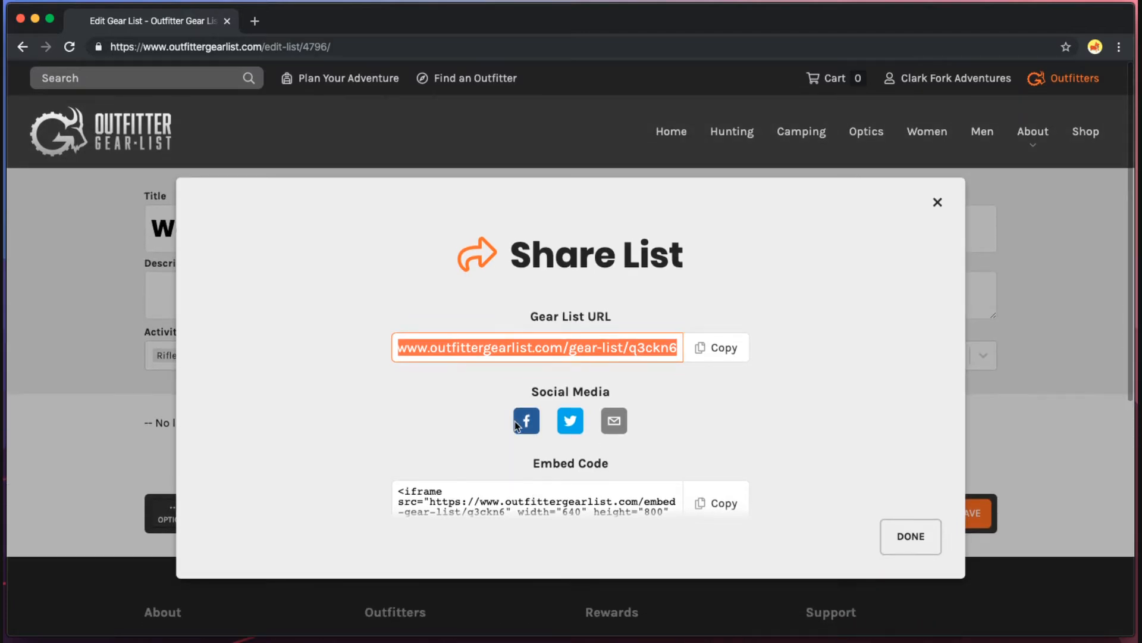
pyautogui.click(911, 535)
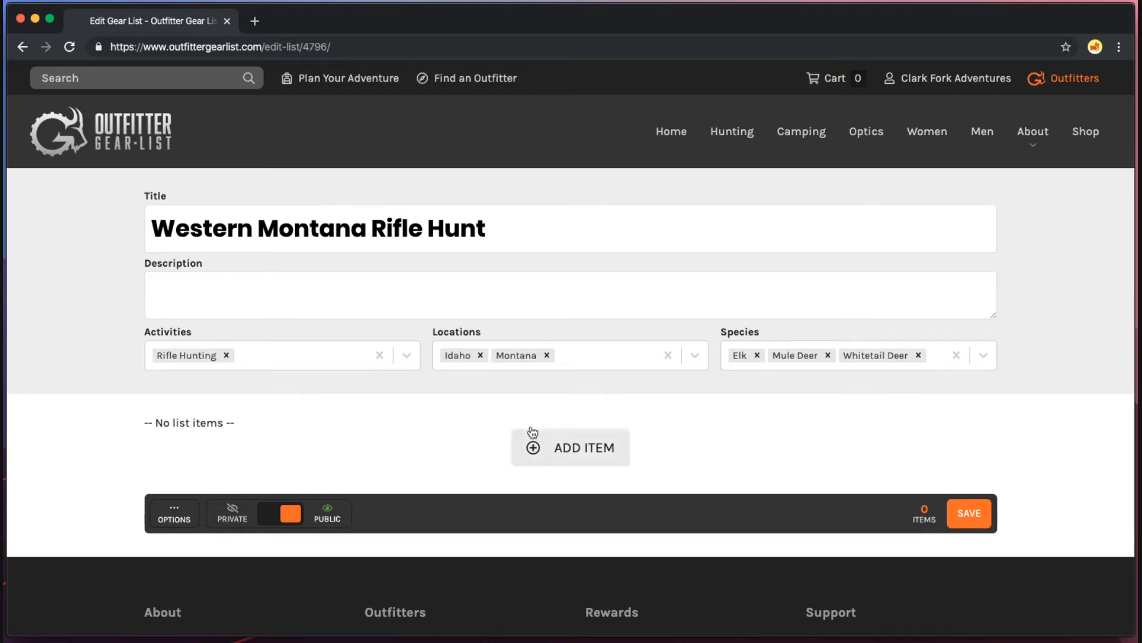
# Add and then remove Backpacking, keeping Rifle Hunting the only activity, and add a first catalog item.
pyautogui.click(287, 366)
pyautogui.click(218, 415)
pyautogui.click(315, 355)
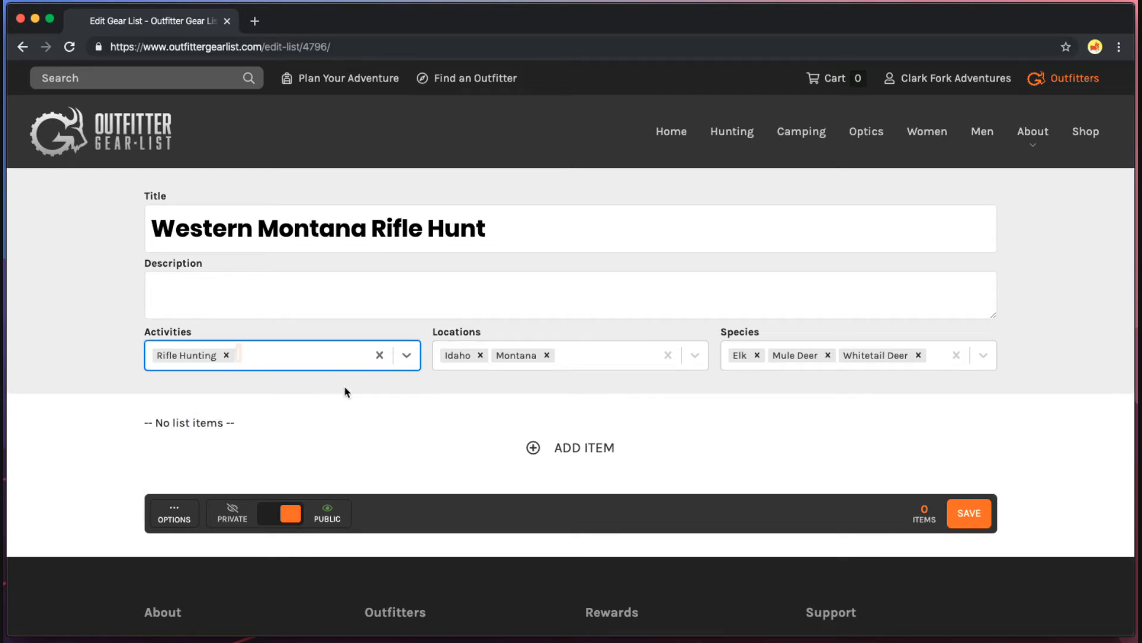
pyautogui.click(573, 411)
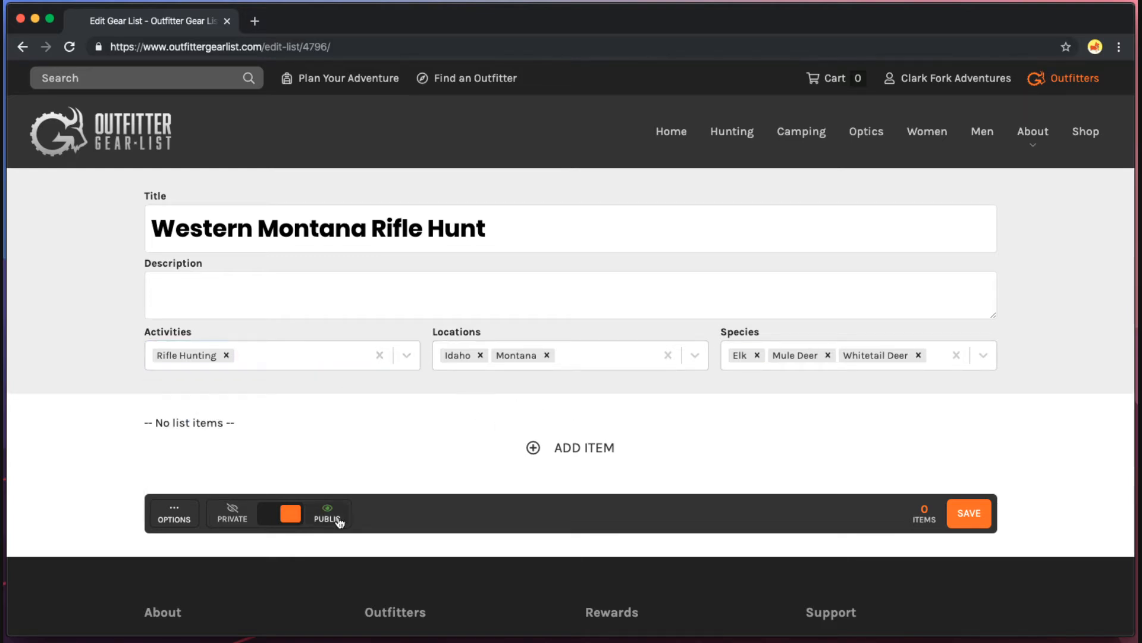
pyautogui.click(551, 451)
pyautogui.scroll(-5, 845, 434)
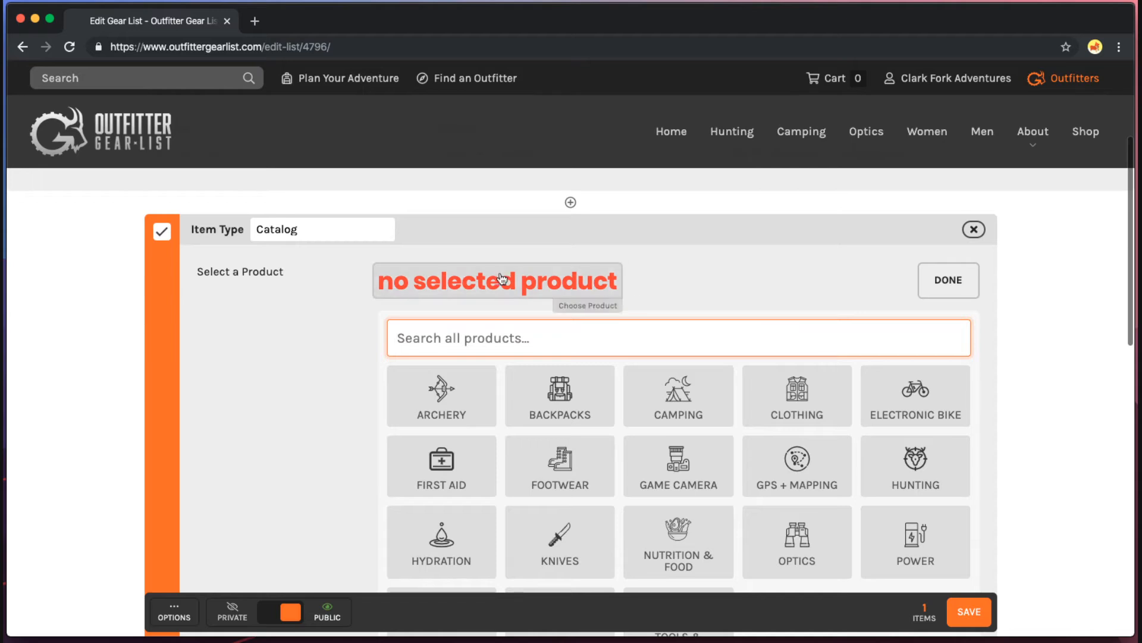
# Search 'core' and pick the Core Midweight Zip-T ($89.00) as the first item, then add a second item.
pyautogui.scroll(-5, 572, 331)
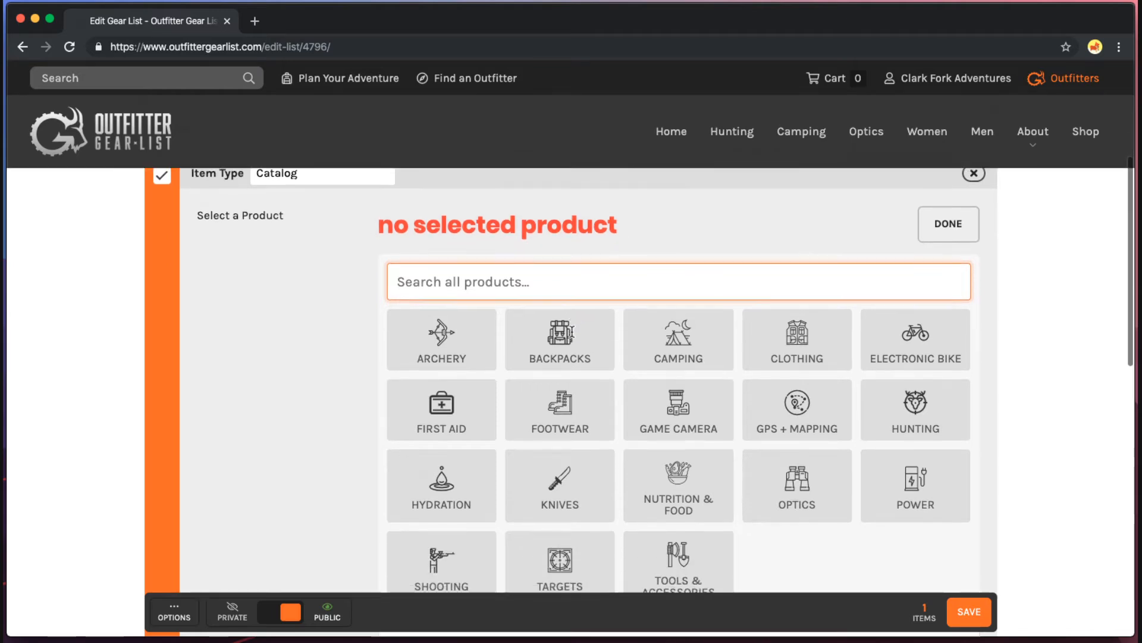
pyautogui.scroll(5, 571, 341)
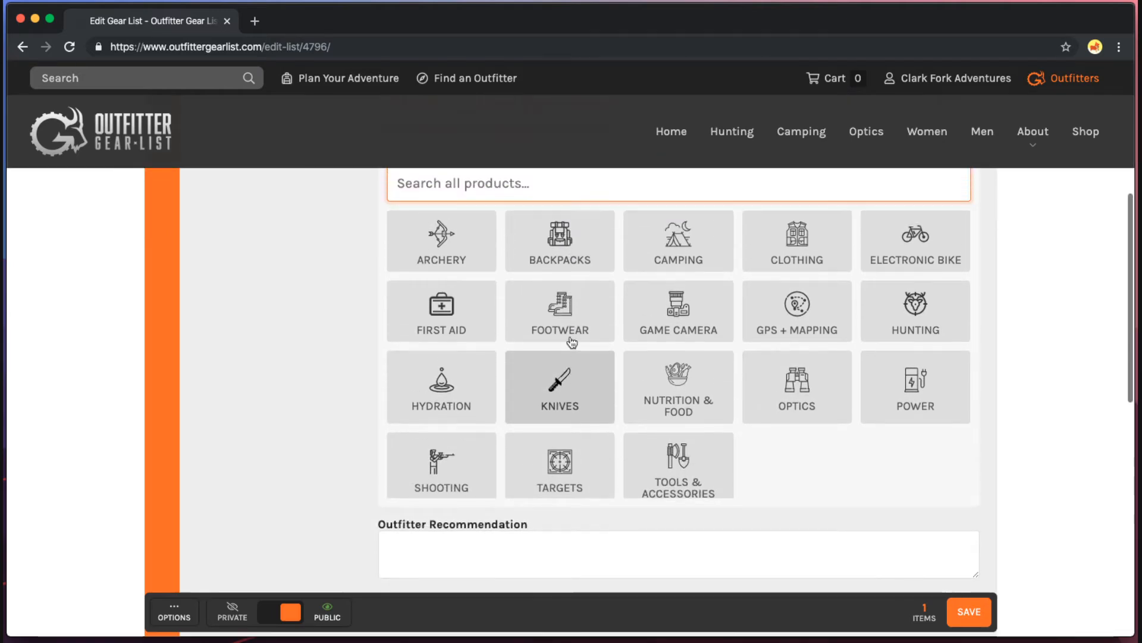
pyautogui.scroll(-2, 351, 351)
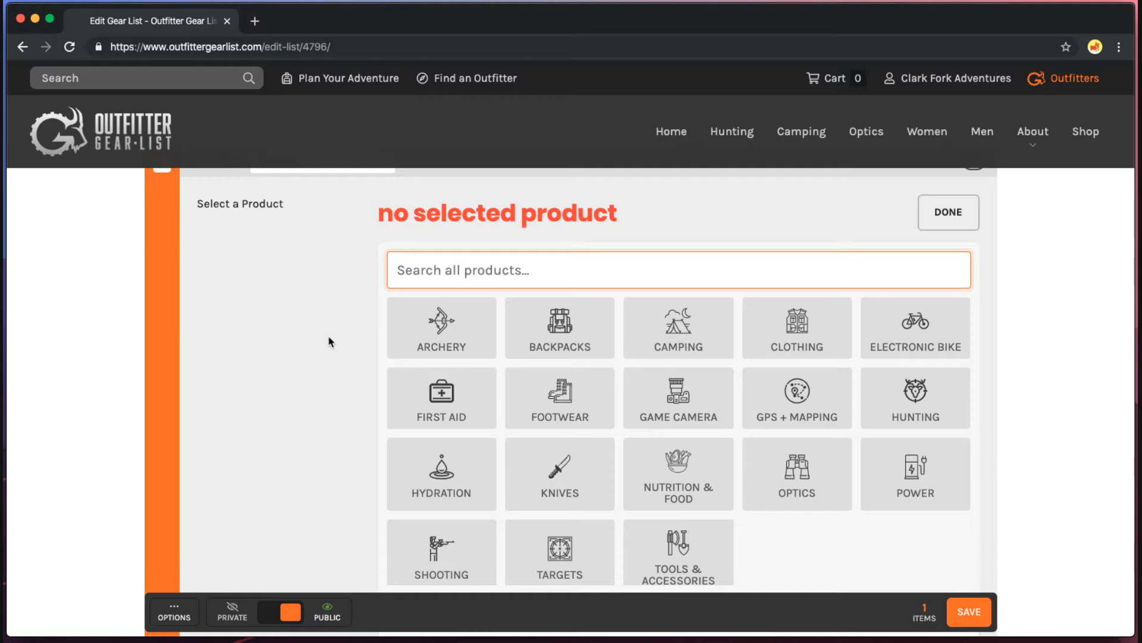
pyautogui.write('core mid')
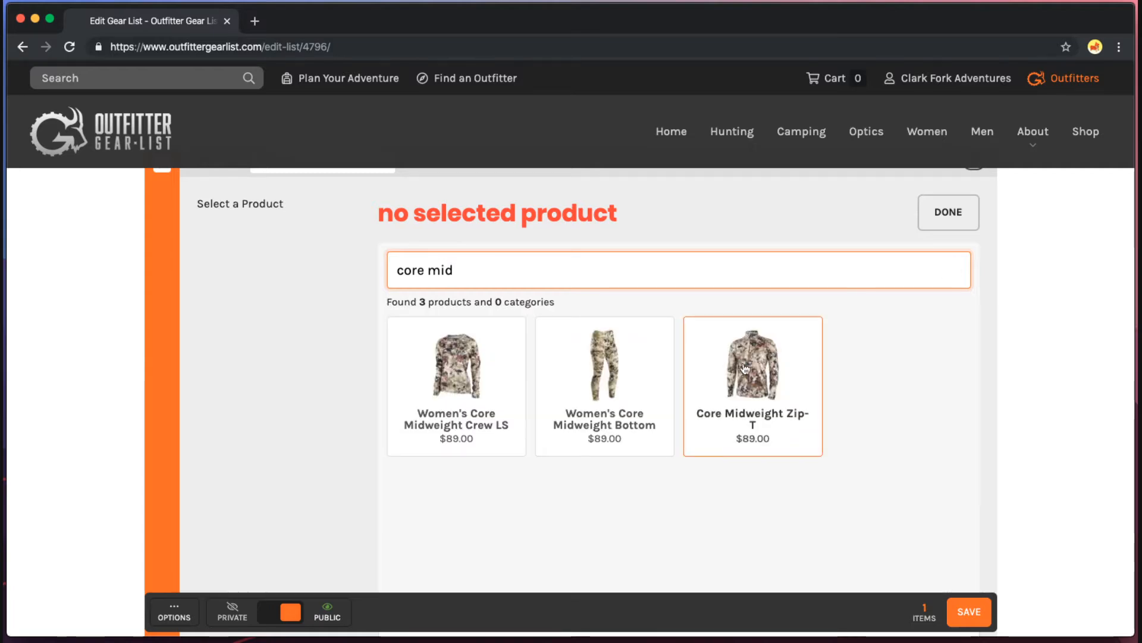
pyautogui.click(745, 368)
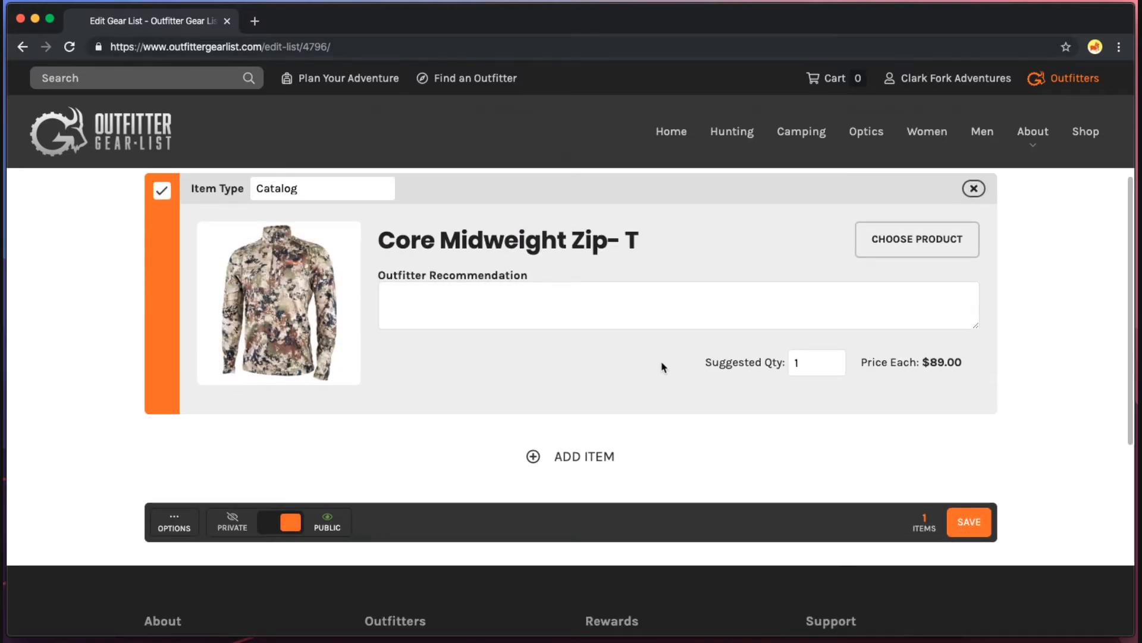
pyautogui.click(584, 461)
pyautogui.scroll(-3, 683, 409)
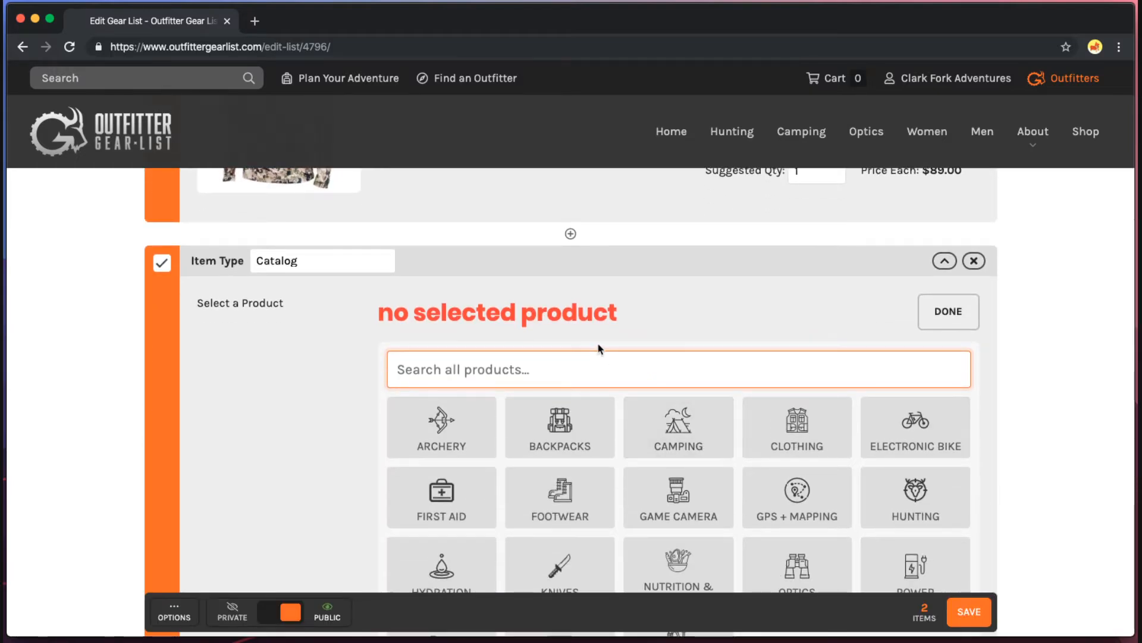
# Search 'jetstr' and pick the Jetstream Jacket for the second item.
pyautogui.scroll(1, 602, 351)
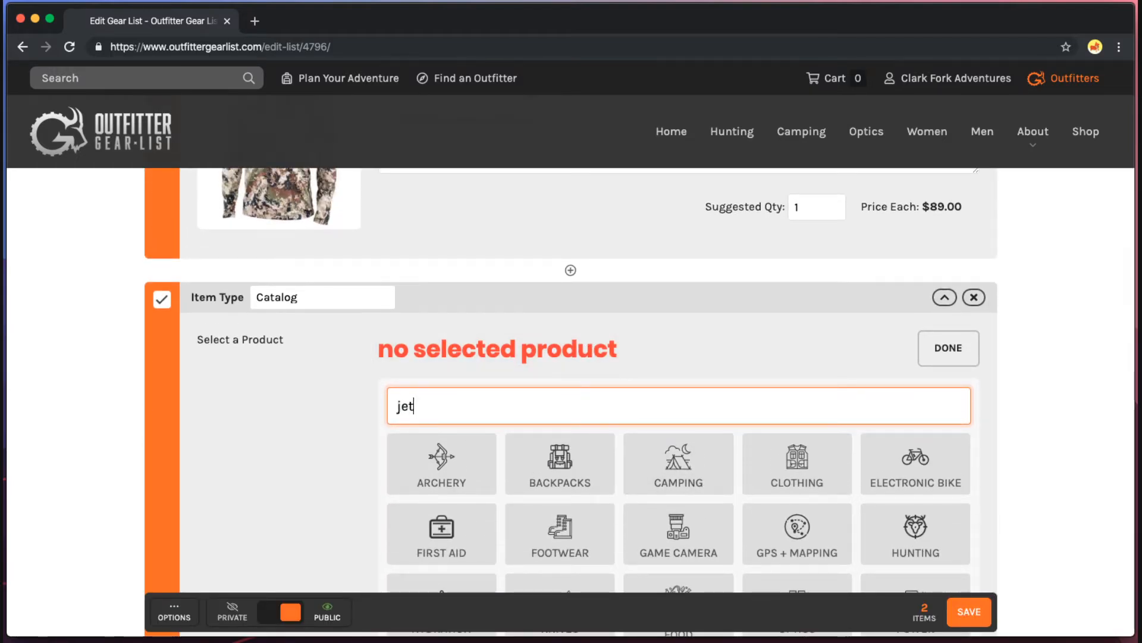
pyautogui.write('jetstr')
pyautogui.scroll(-2, 485, 398)
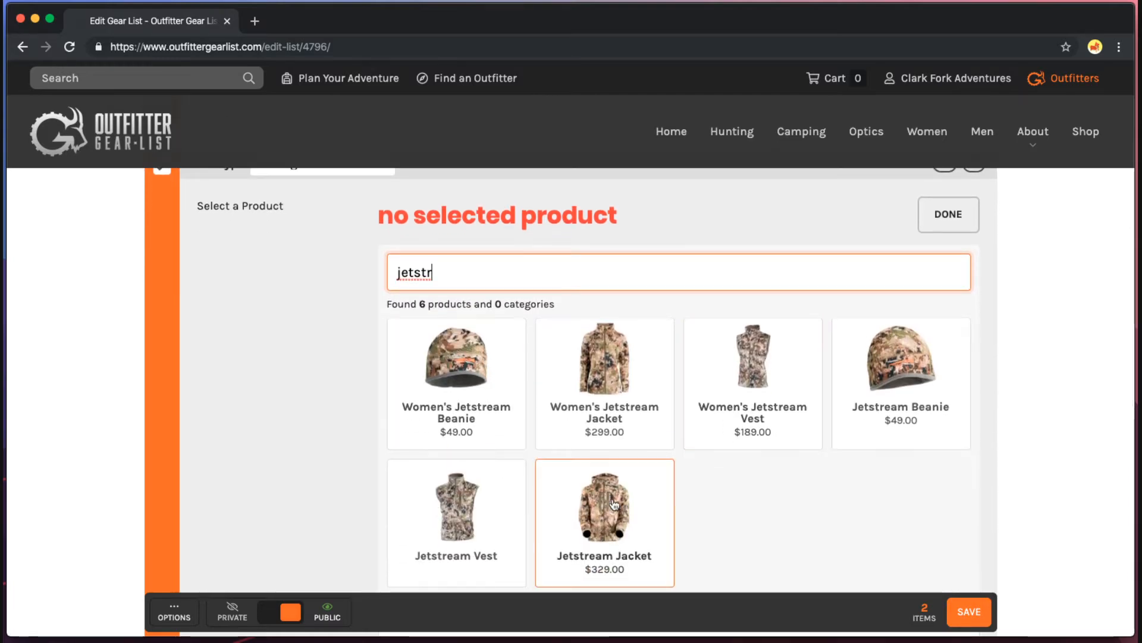
pyautogui.click(612, 504)
pyautogui.scroll(1, 648, 409)
pyautogui.scroll(-1, 647, 408)
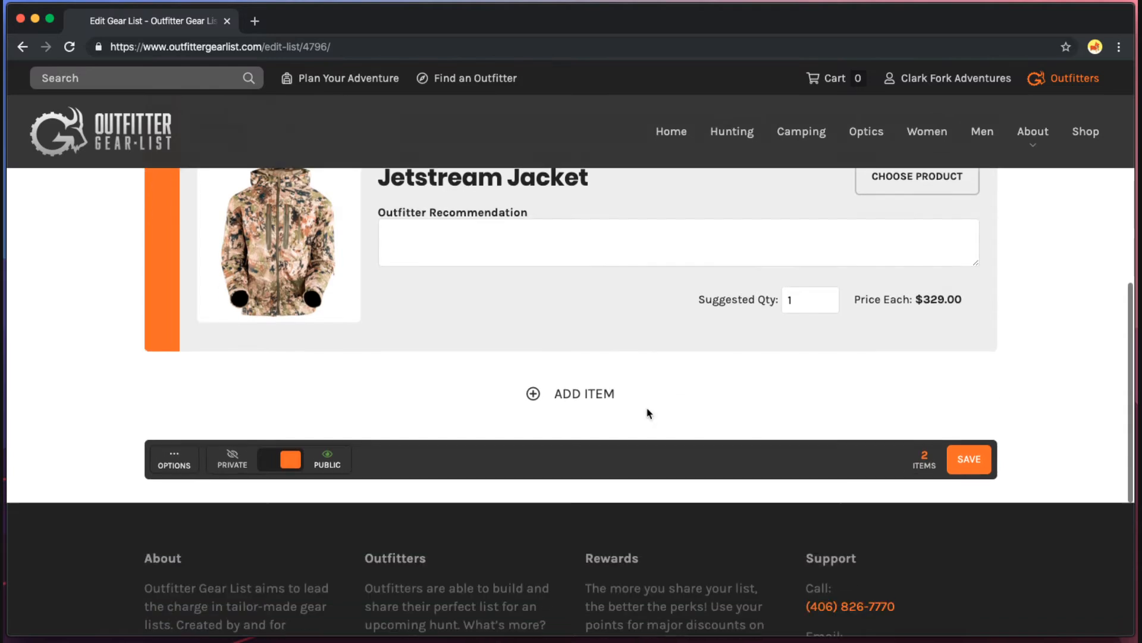
# Add a third item and fill it with the Ascent Pant via an 'ascen' search.
pyautogui.click(581, 392)
pyautogui.scroll(-2, 662, 412)
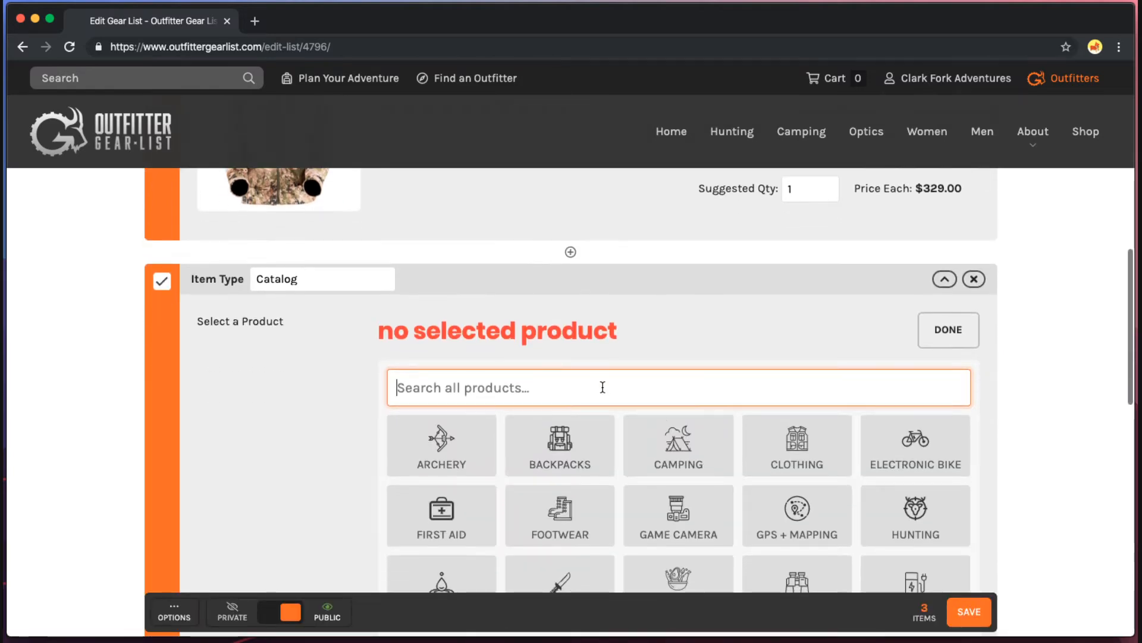
pyautogui.scroll(-1, 603, 387)
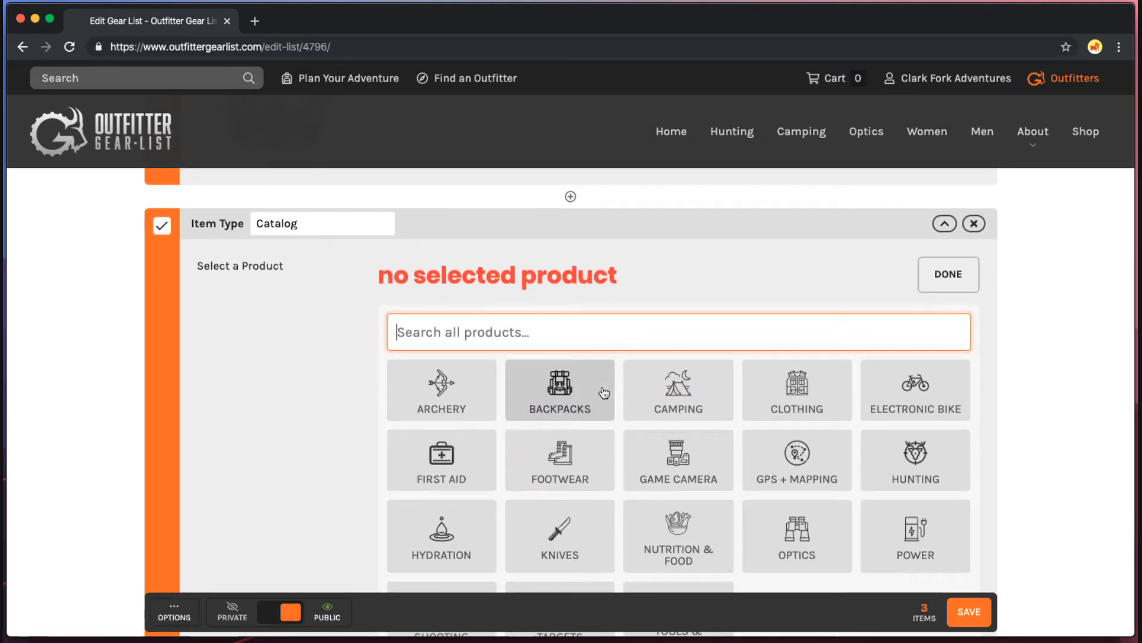
pyautogui.write('ascen')
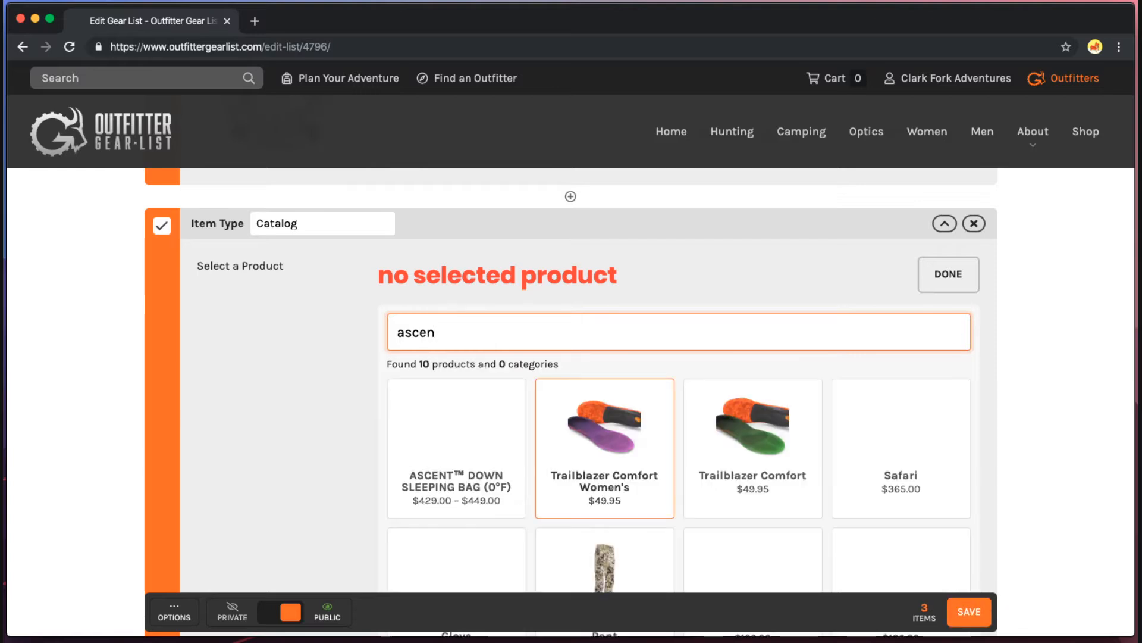
pyautogui.scroll(-3, 698, 409)
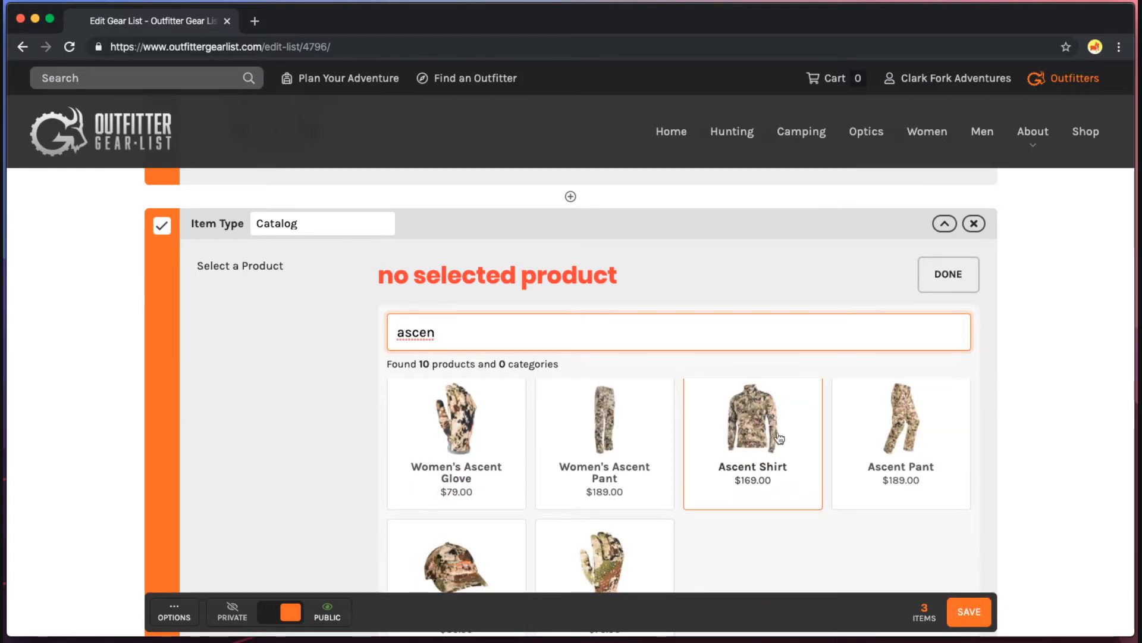
pyautogui.click(916, 399)
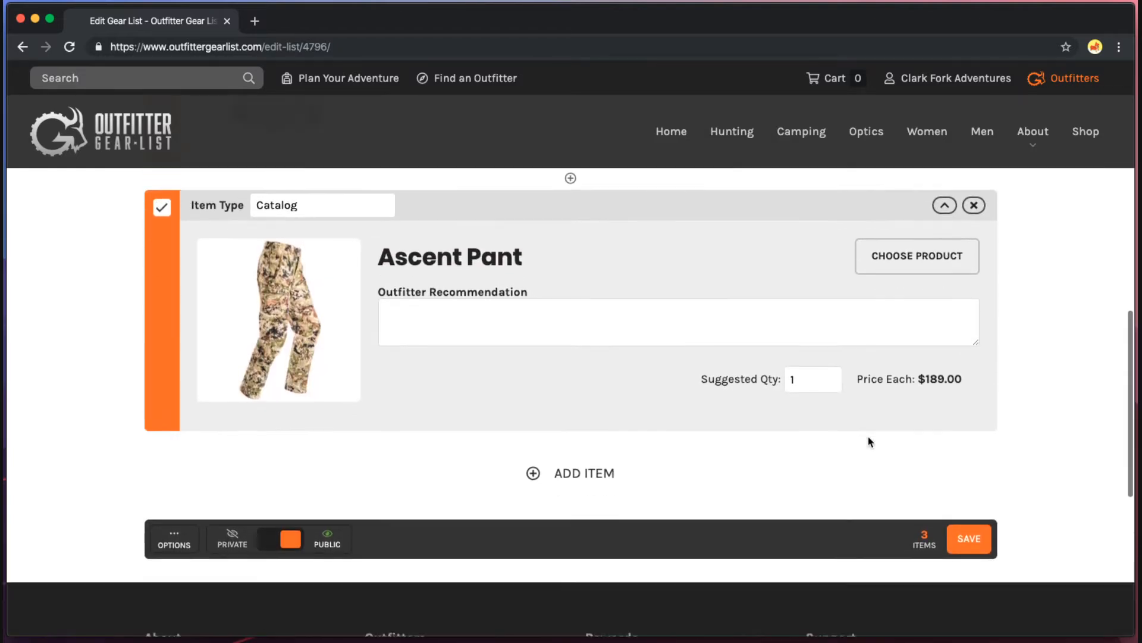
# Add a fourth item and fill it with the SITKA Beanie ($30.00) via 'sitka b'.
pyautogui.click(602, 484)
pyautogui.scroll(-3, 814, 452)
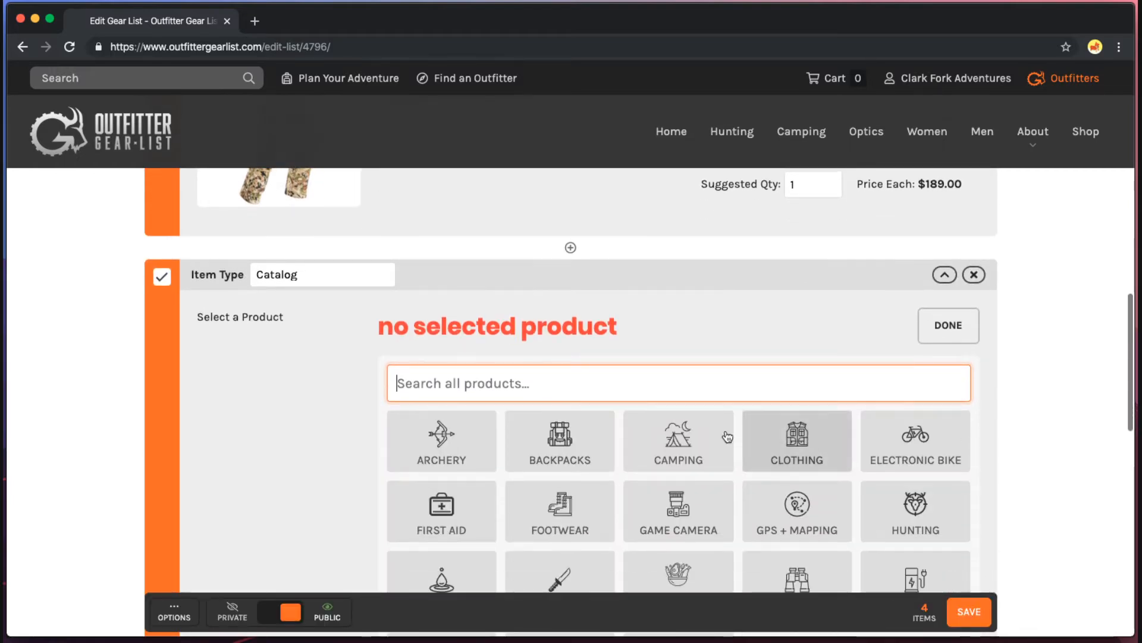
pyautogui.scroll(-1, 582, 377)
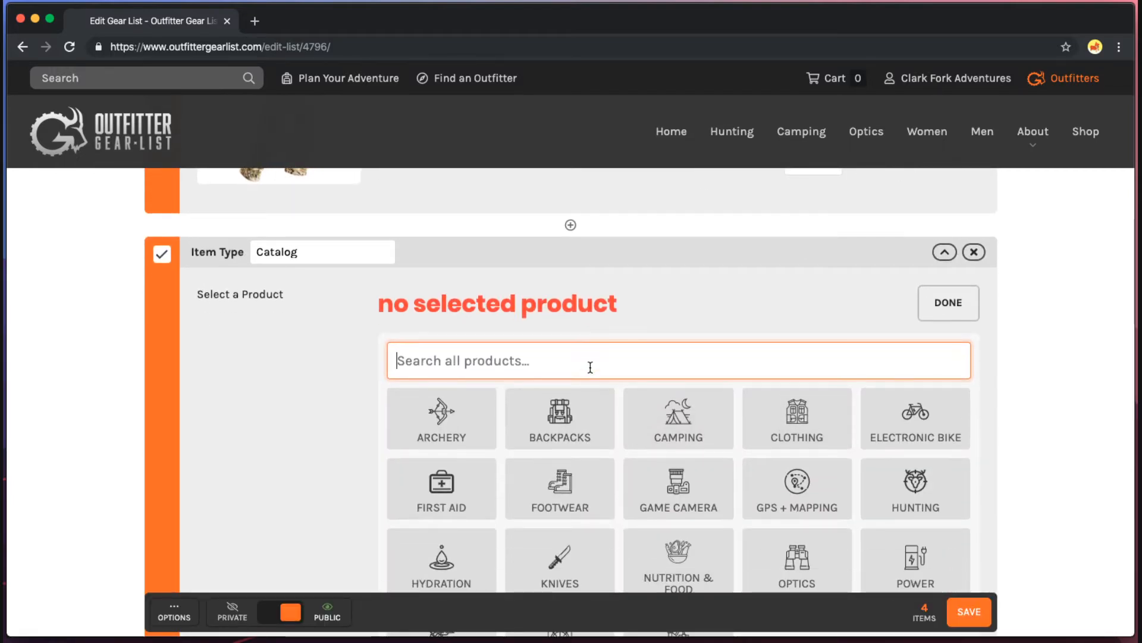
pyautogui.write('sitka ')
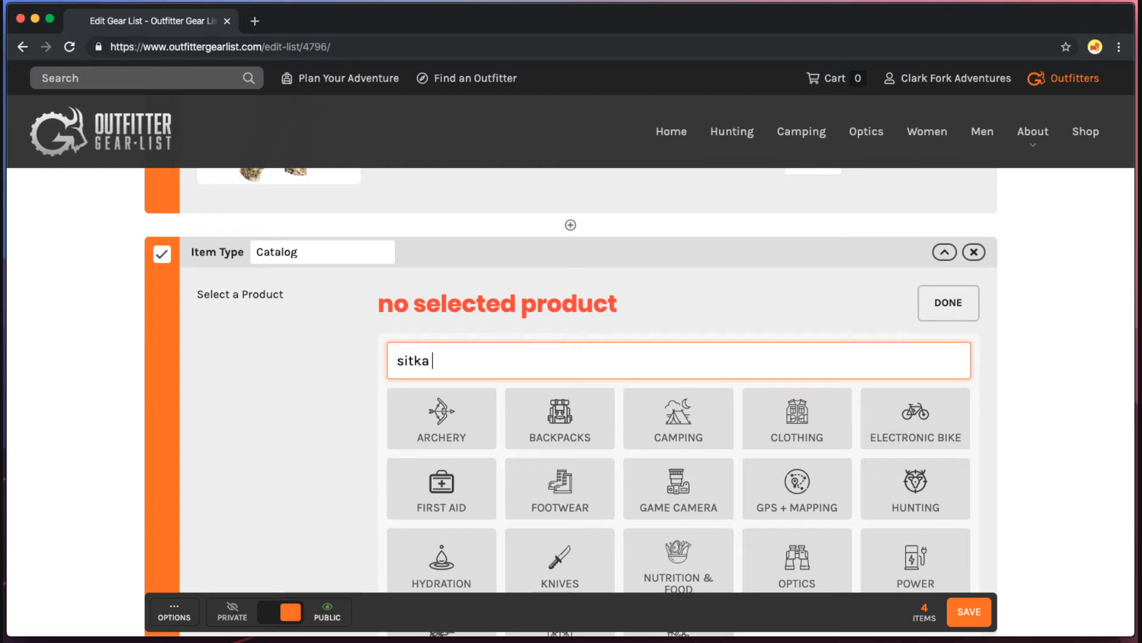
pyautogui.write('b')
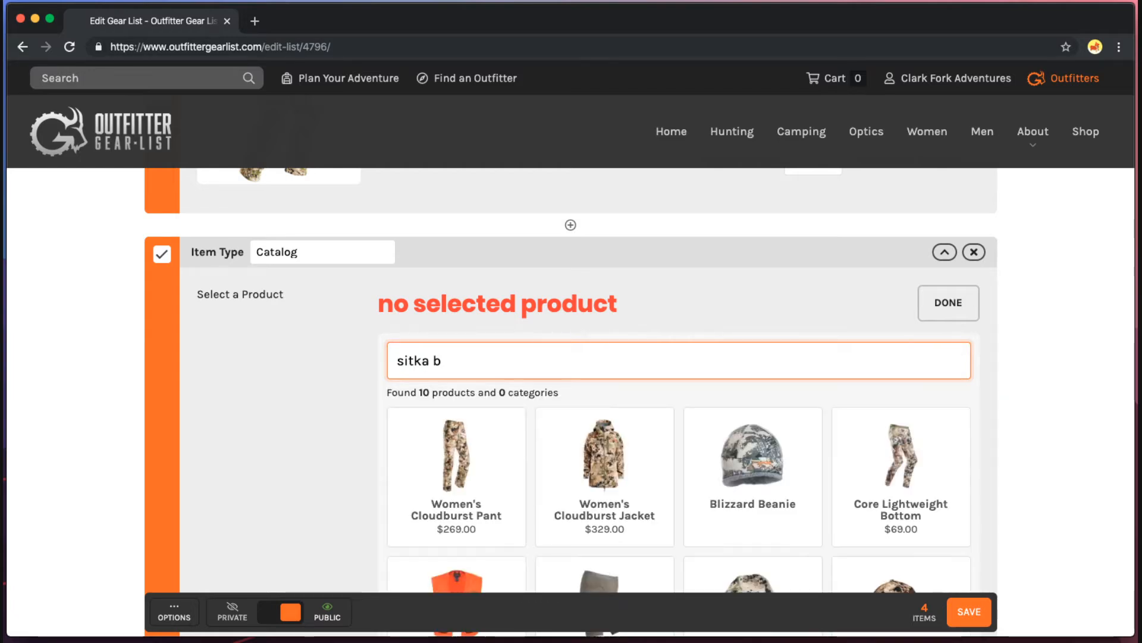
pyautogui.scroll(-2, 592, 369)
pyautogui.scroll(-4, 755, 375)
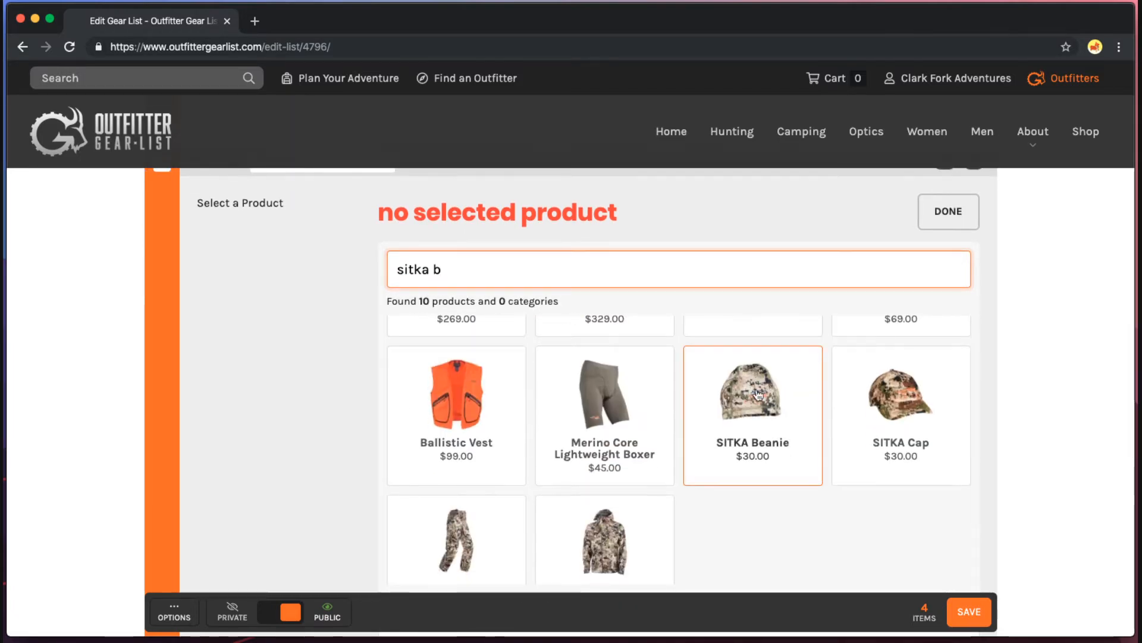
pyautogui.scroll(-1, 754, 374)
pyautogui.click(752, 369)
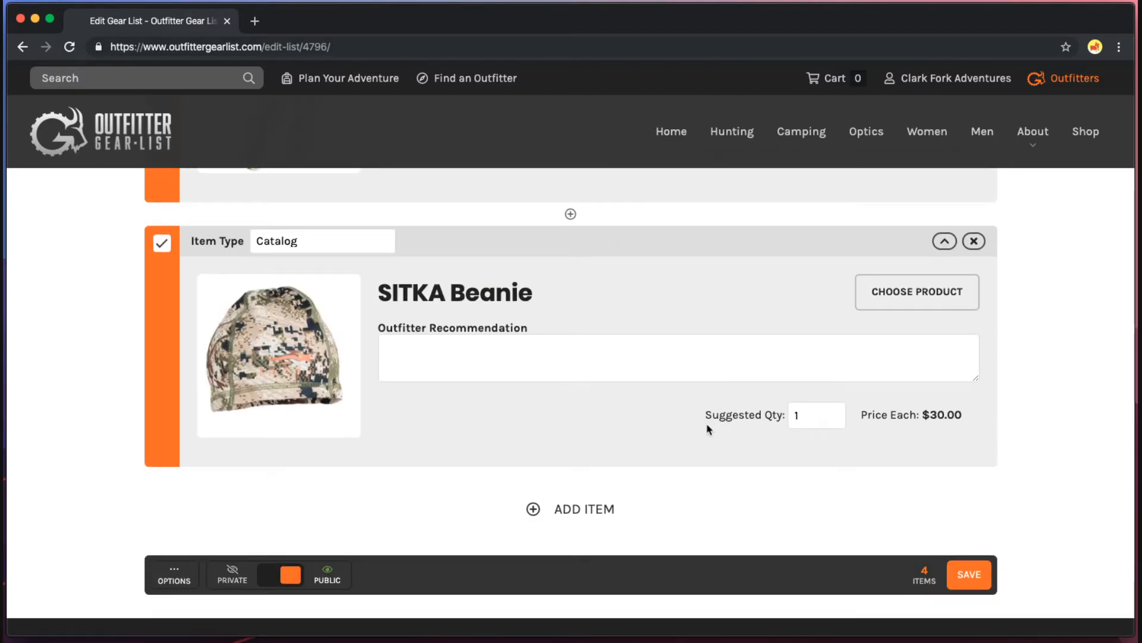
pyautogui.scroll(-3, 708, 430)
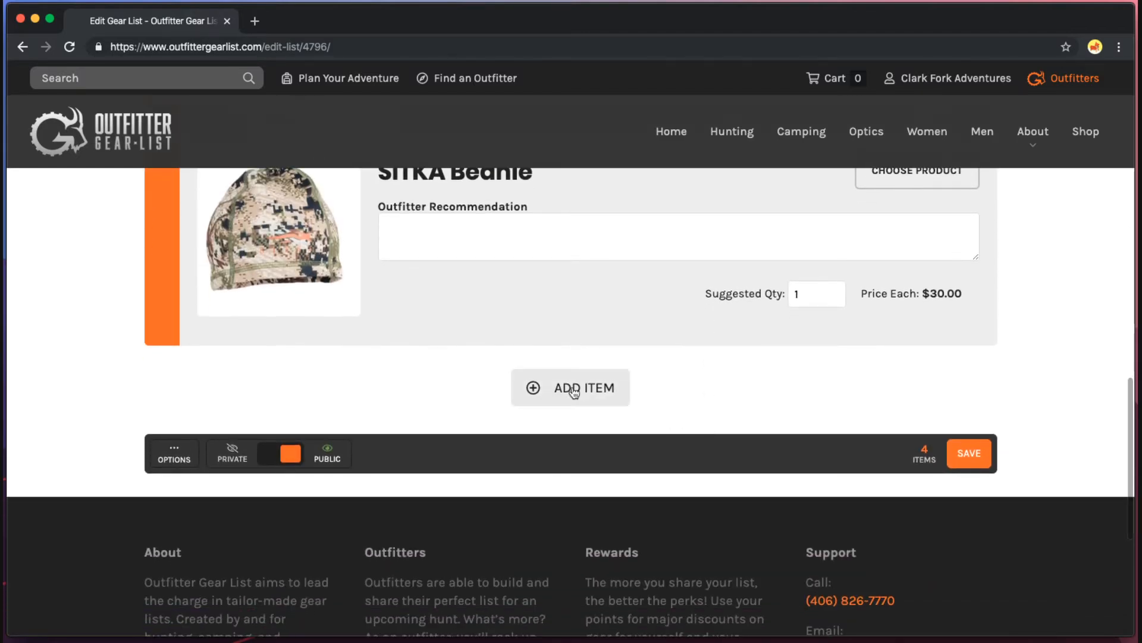
# Add a fifth item as a Choice titled Boots and give it a first option slot.
pyautogui.click(574, 393)
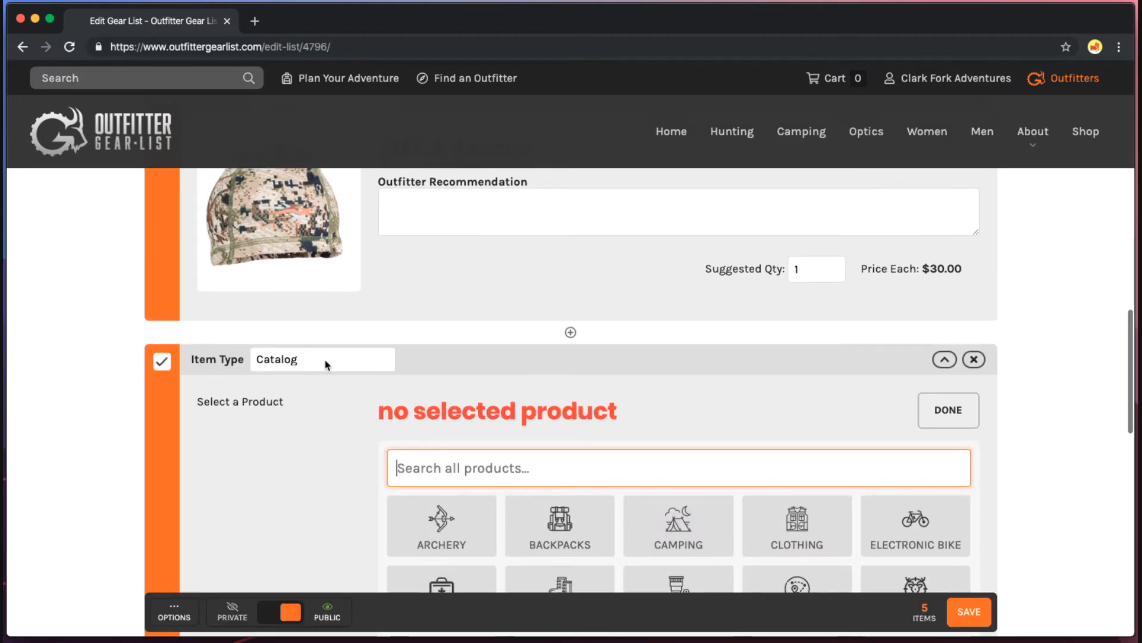
pyautogui.click(323, 320)
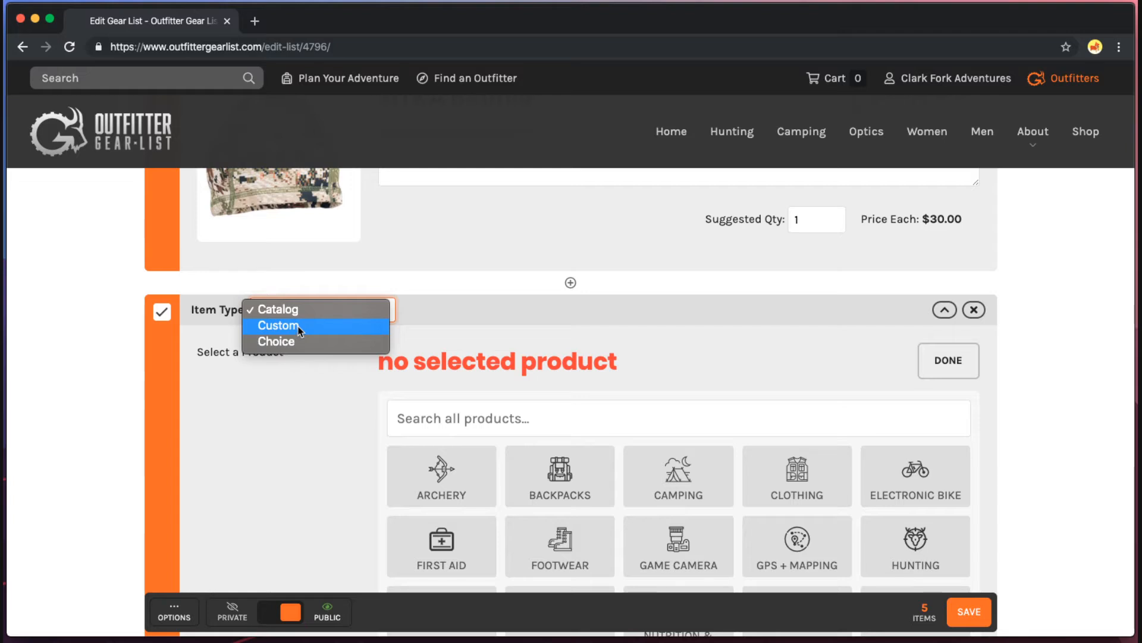
pyautogui.click(294, 342)
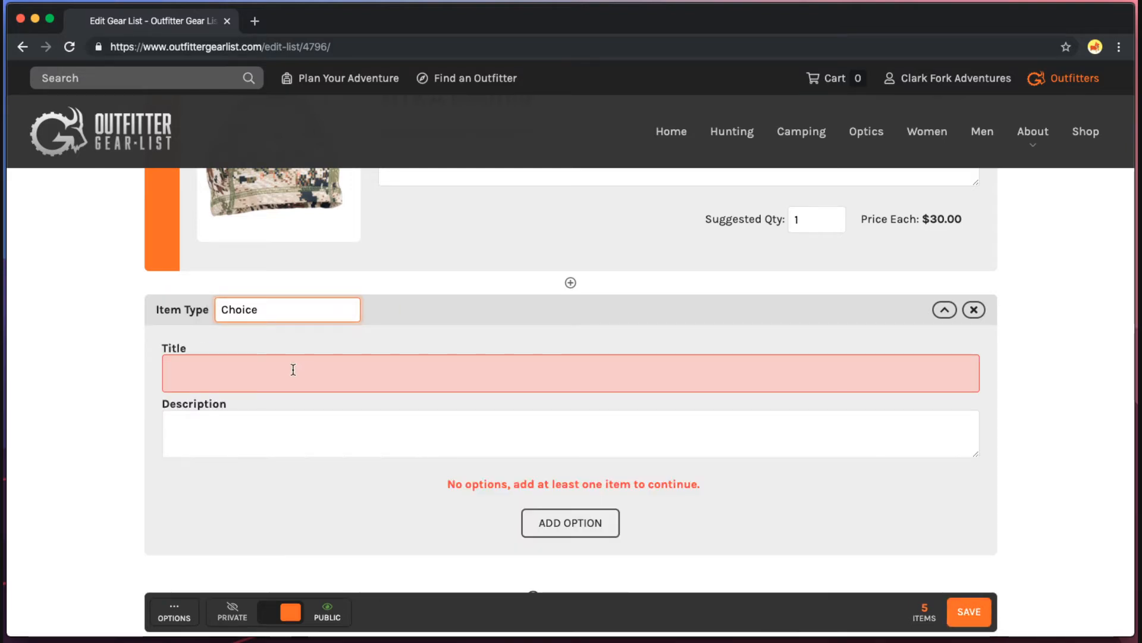
pyautogui.click(294, 369)
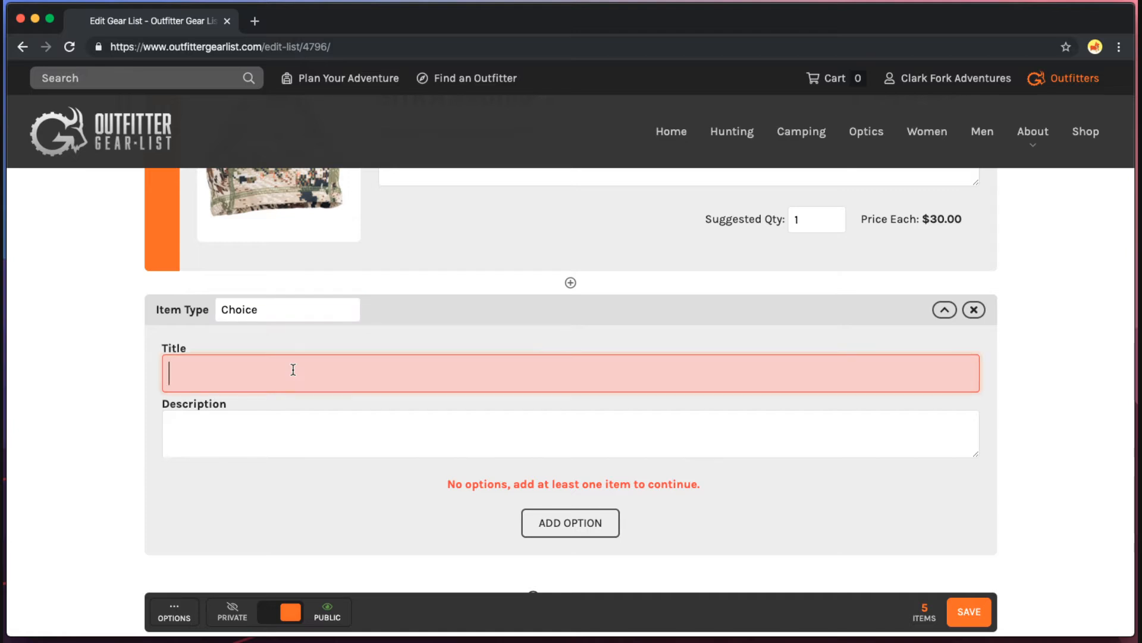
pyautogui.write('Boots')
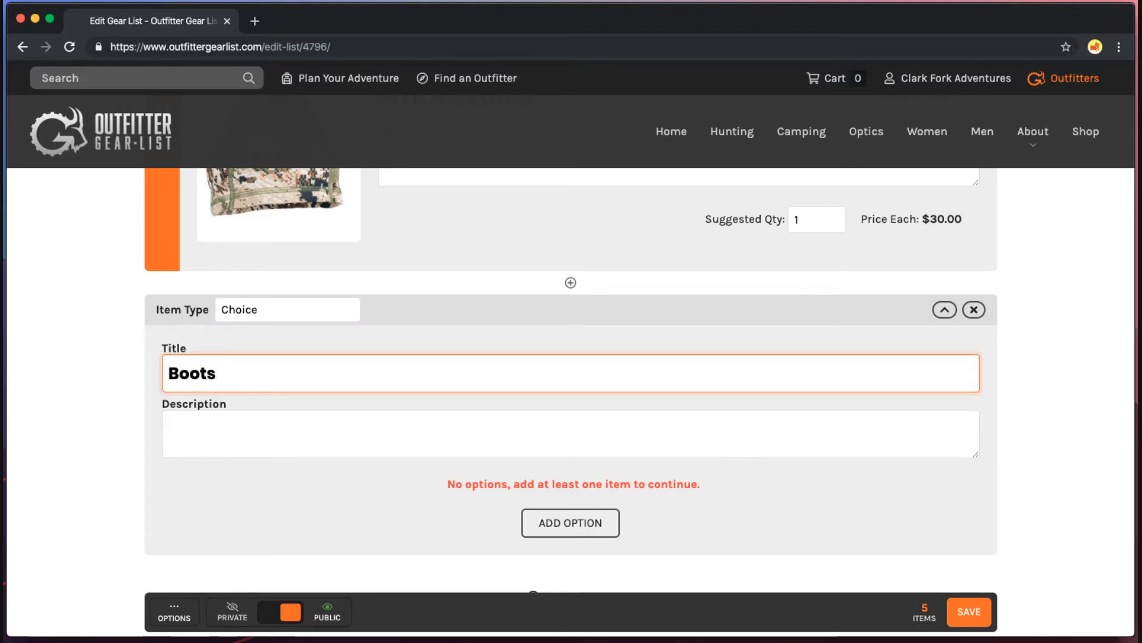
pyautogui.click(272, 483)
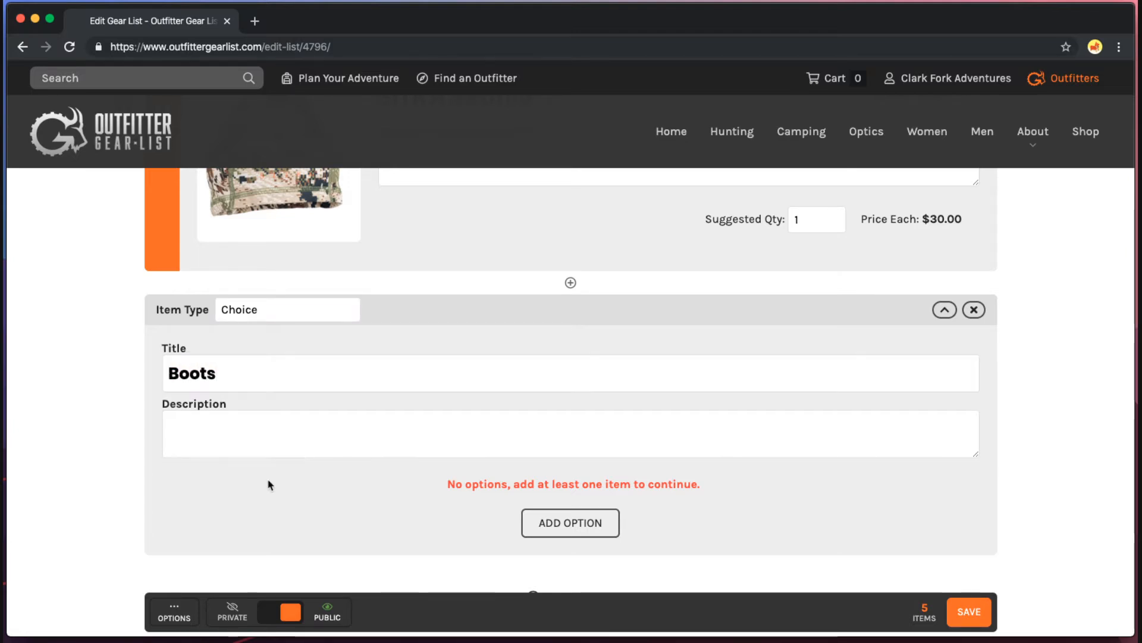
pyautogui.click(578, 525)
# Search 'mountain ext' and pick Mountain Extreme Non-Insulated ($465.00–$505.00) as the Boots first option.
pyautogui.scroll(-3, 707, 500)
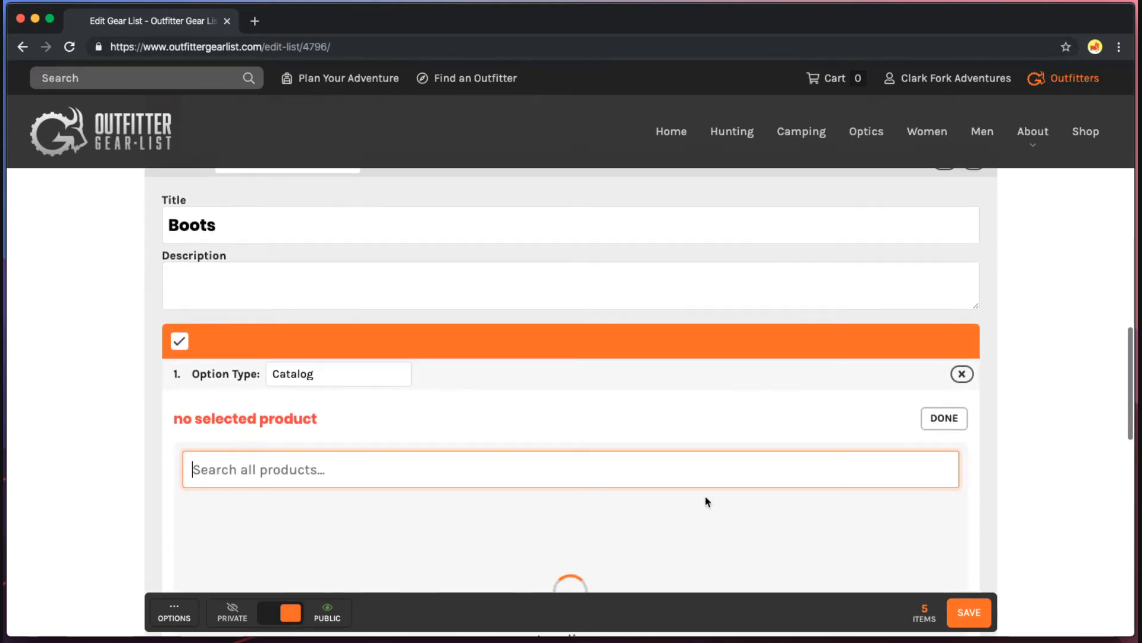
pyautogui.scroll(-5, 703, 501)
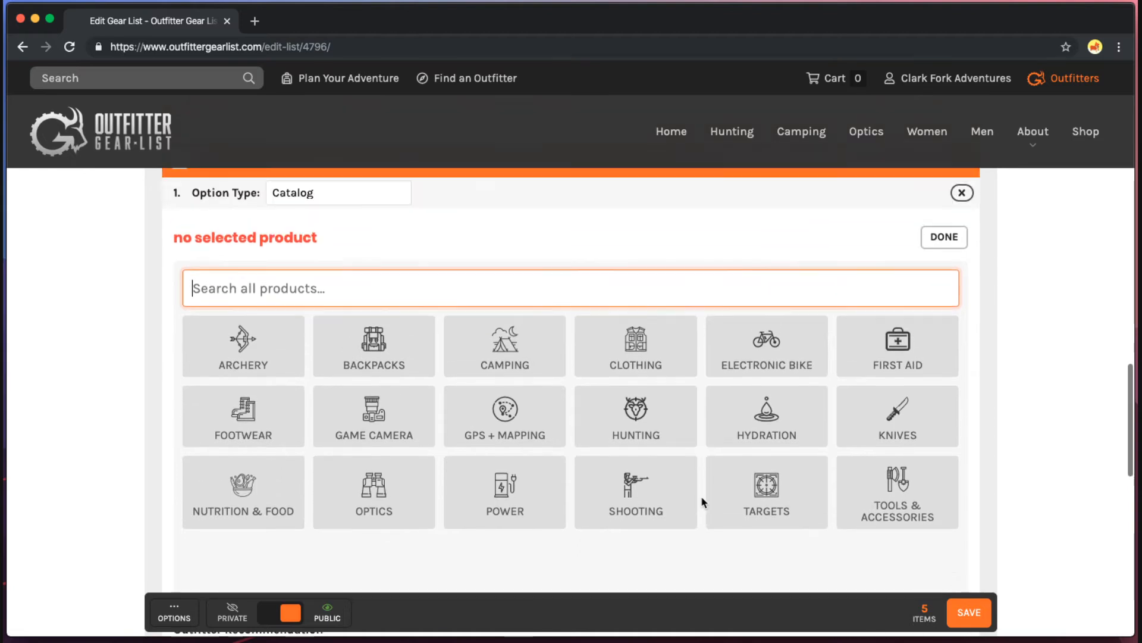
pyautogui.scroll(-3, 703, 501)
pyautogui.scroll(5, 704, 502)
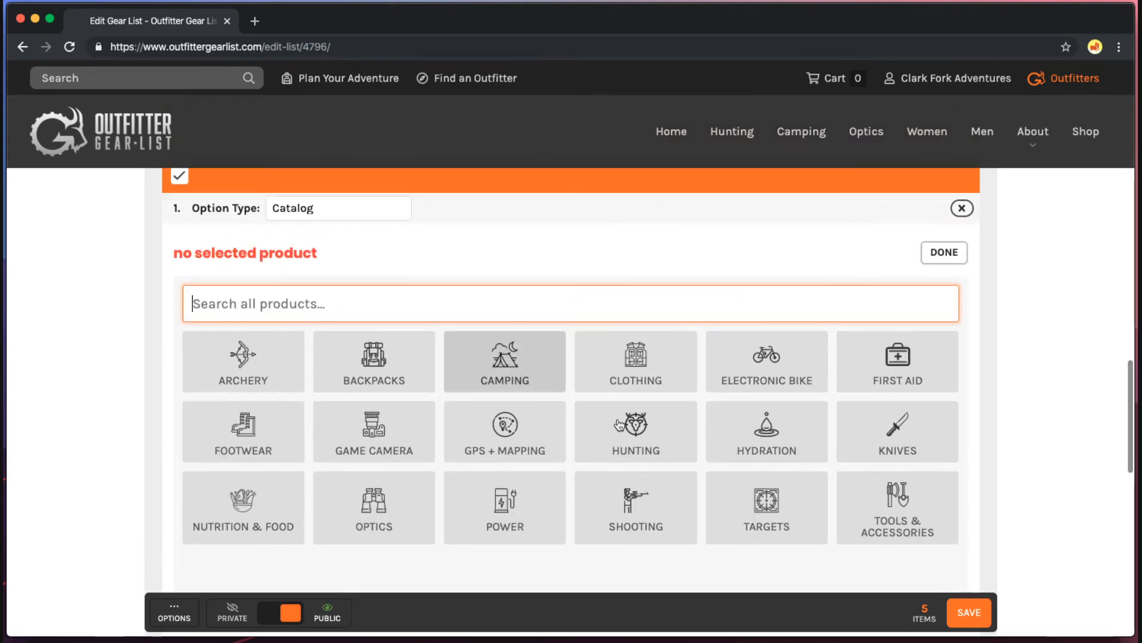
pyautogui.write('mountain')
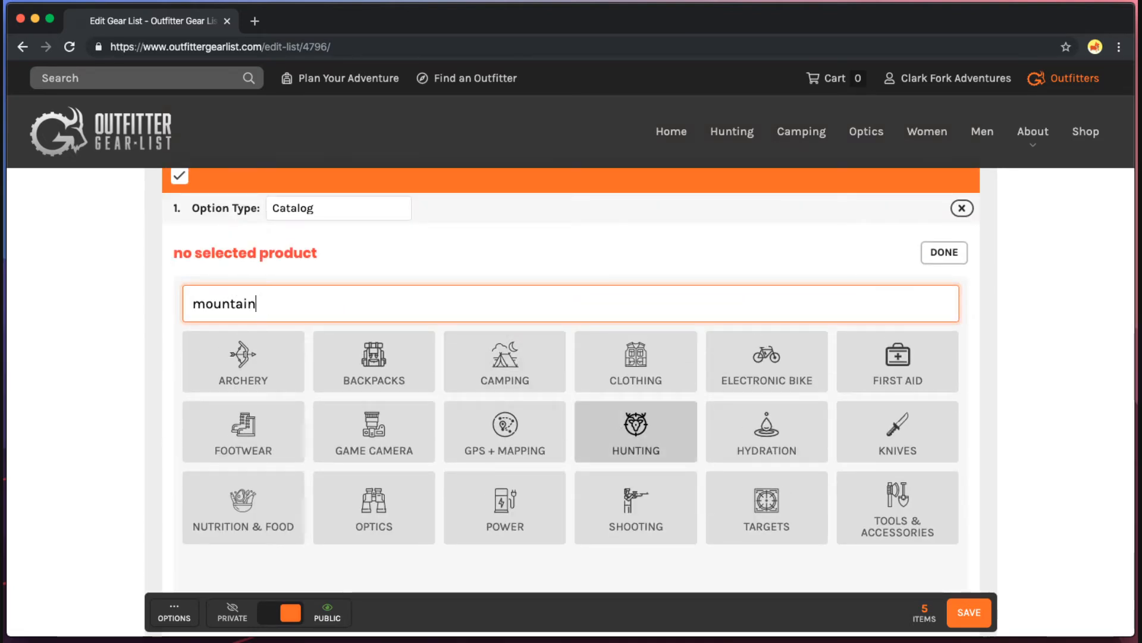
pyautogui.write(' extreme')
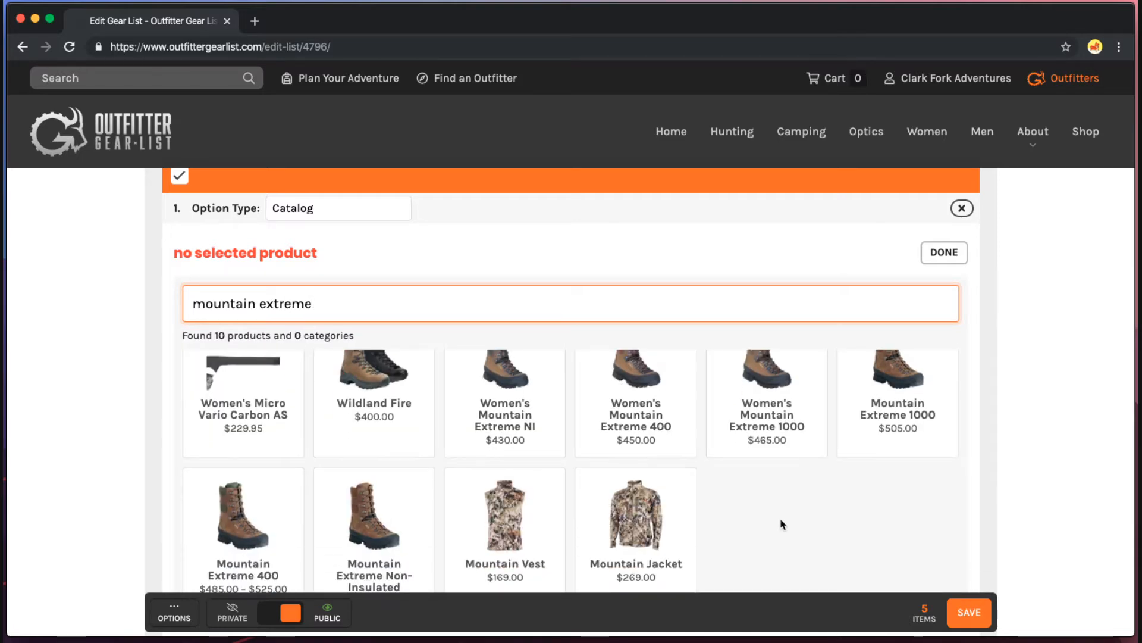
pyautogui.scroll(-1, 783, 524)
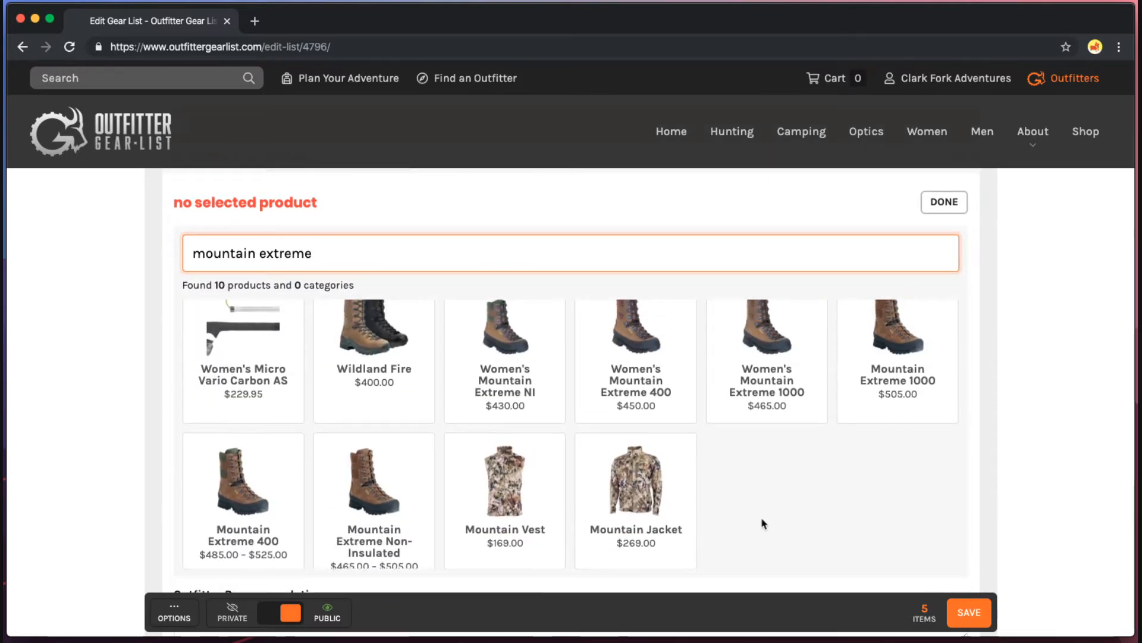
pyautogui.click(424, 494)
pyautogui.scroll(3, 431, 486)
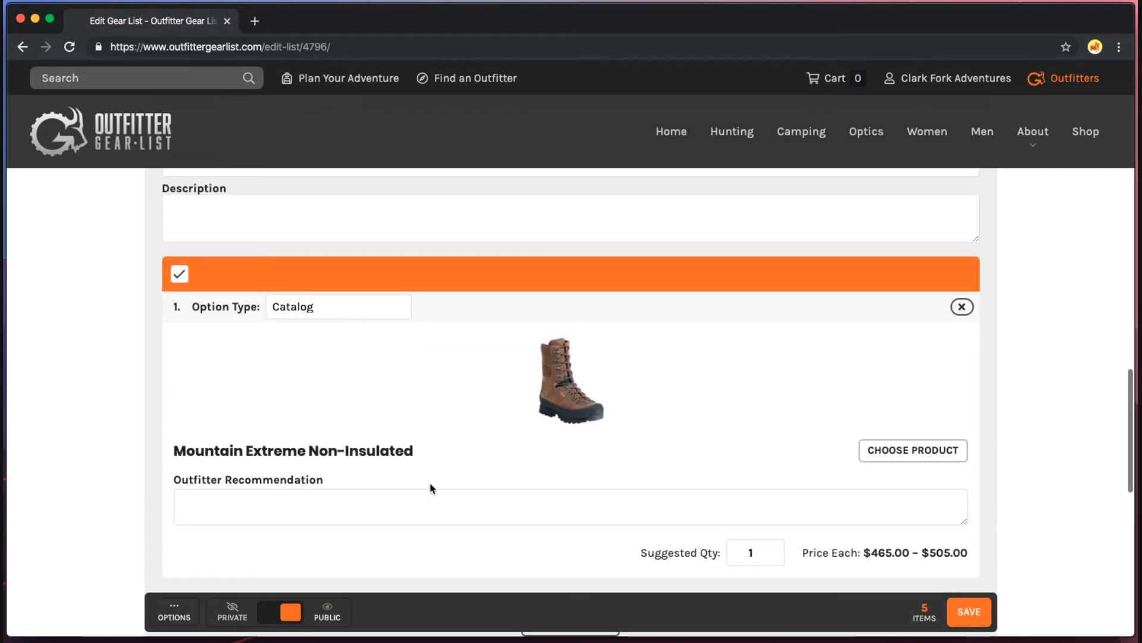
pyautogui.scroll(-1, 432, 486)
pyautogui.moveTo(862, 476); pyautogui.dragTo(952, 479)
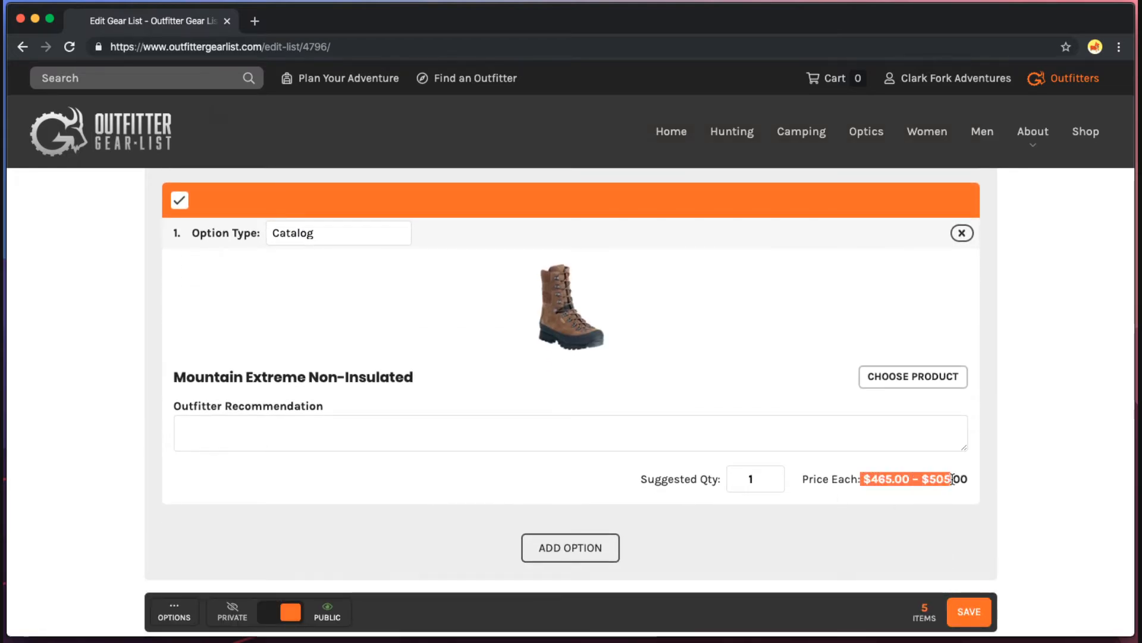
pyautogui.click(622, 561)
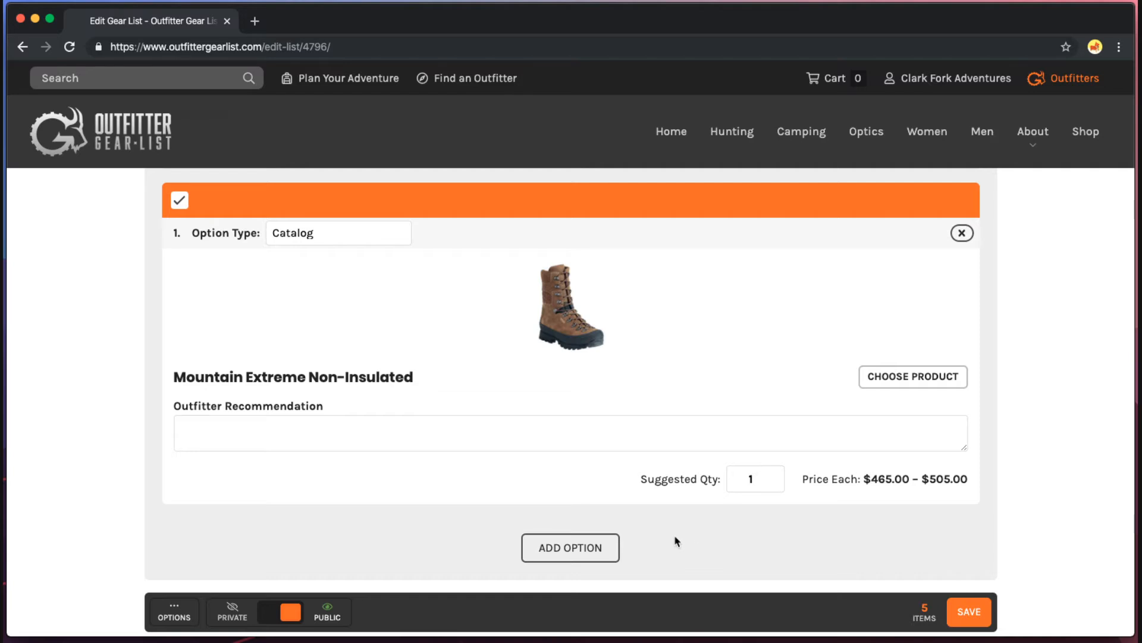
# Add Mountain Guide NI ($480.00) as the Boots choice's second option.
pyautogui.click(605, 545)
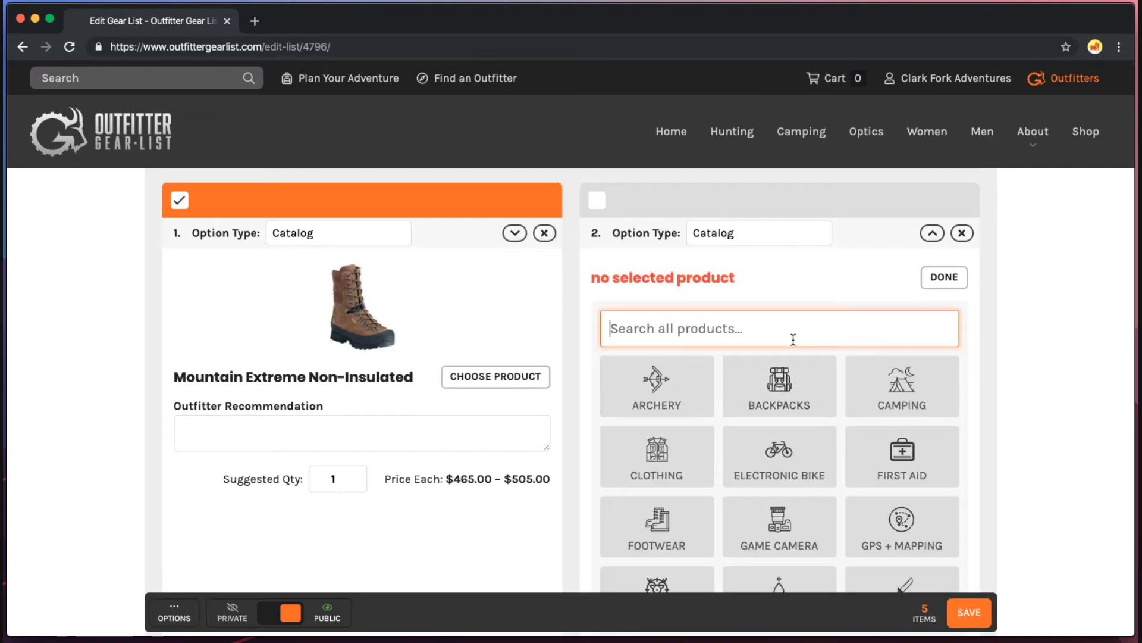
pyautogui.write('mounta')
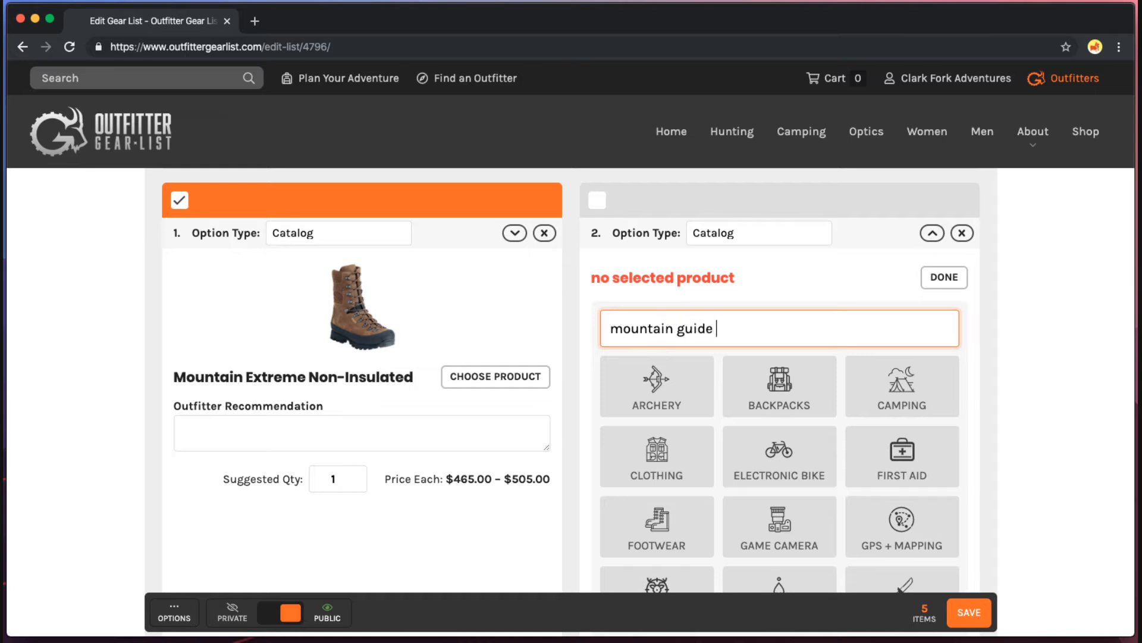
pyautogui.write('in guide')
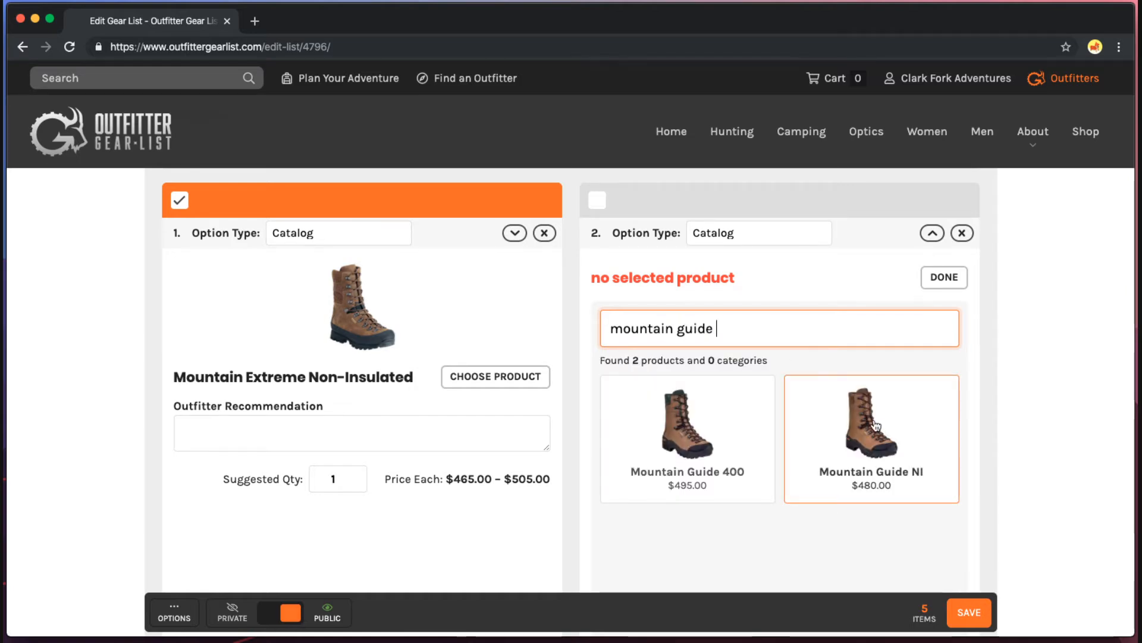
pyautogui.click(890, 434)
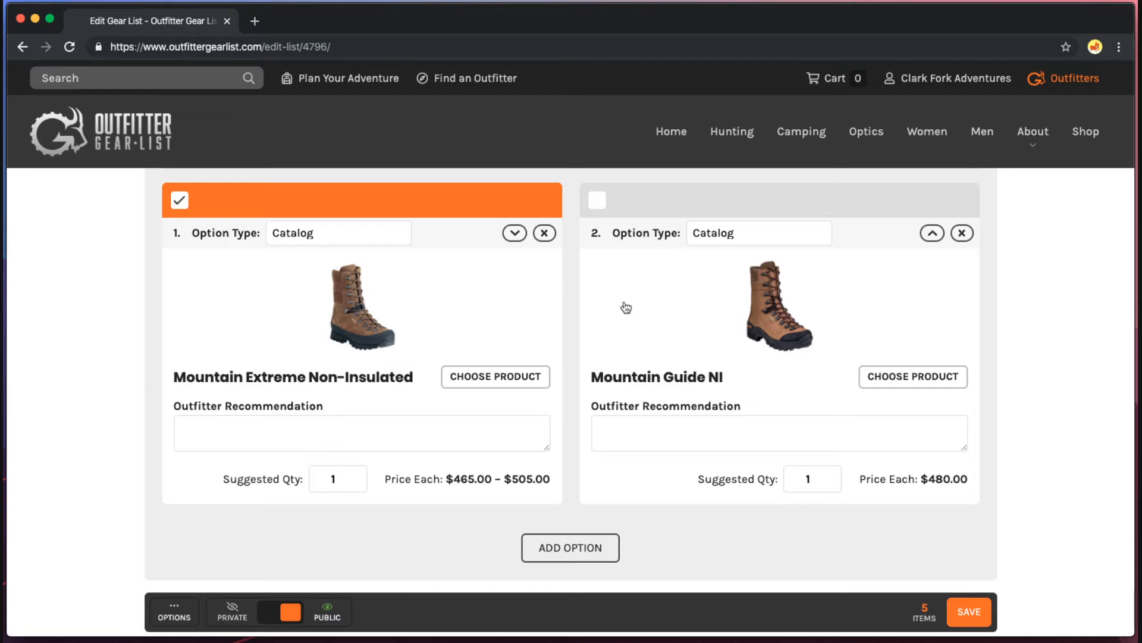
# Make Mountain Extreme Non-Insulated the preselected boot option.
pyautogui.click(643, 209)
pyautogui.click(490, 207)
pyautogui.scroll(2, 684, 203)
pyautogui.click(655, 287)
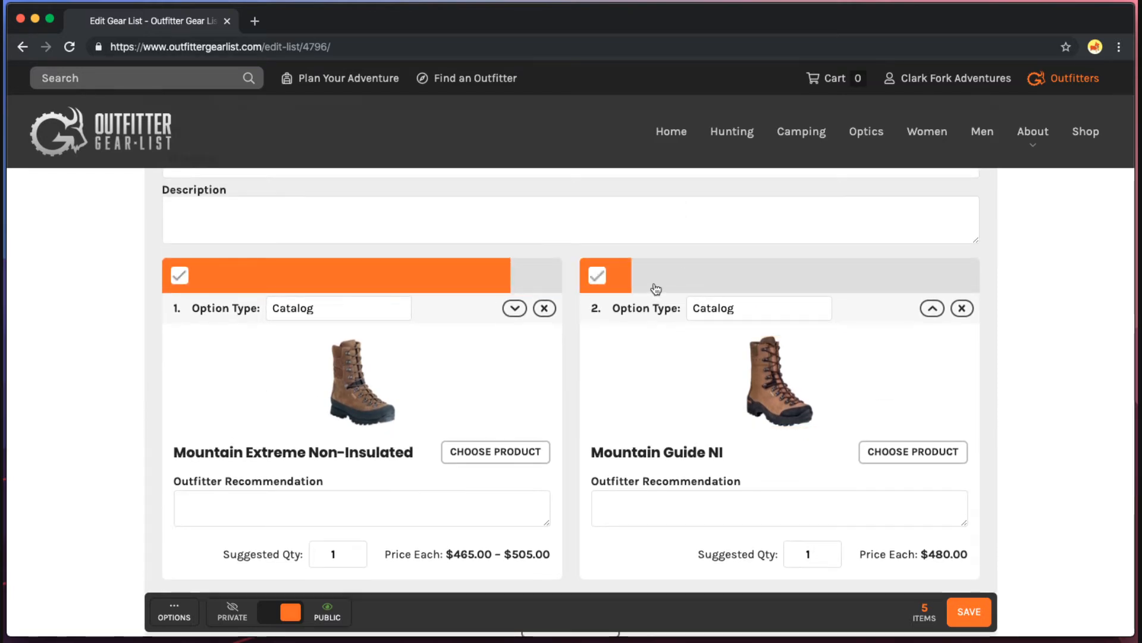
pyautogui.scroll(1, 647, 298)
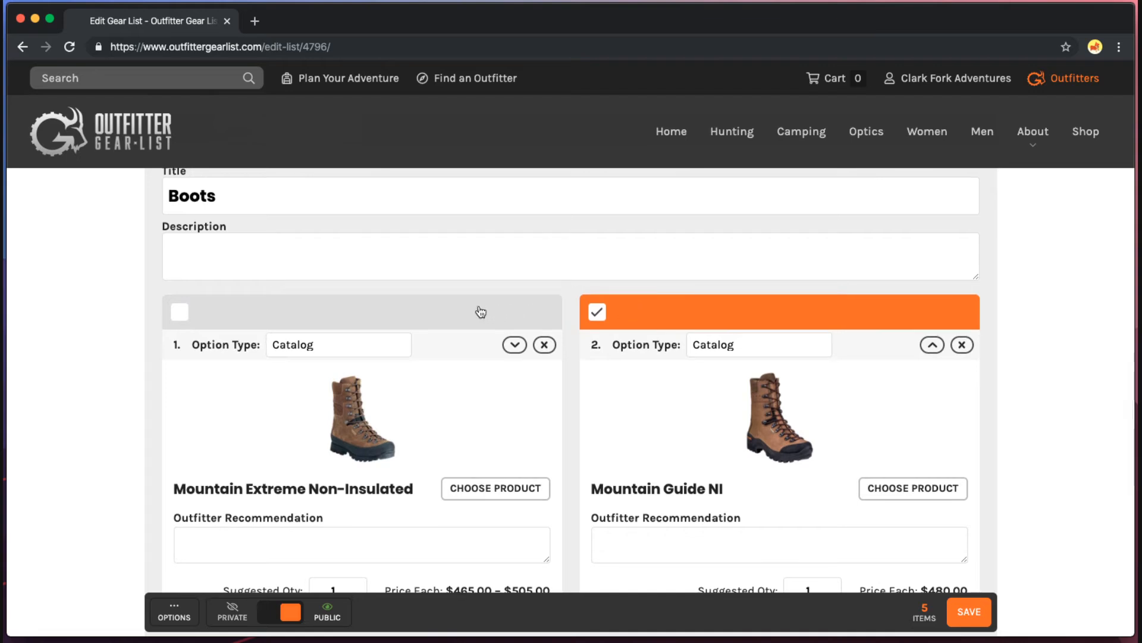
pyautogui.click(383, 316)
pyautogui.click(370, 317)
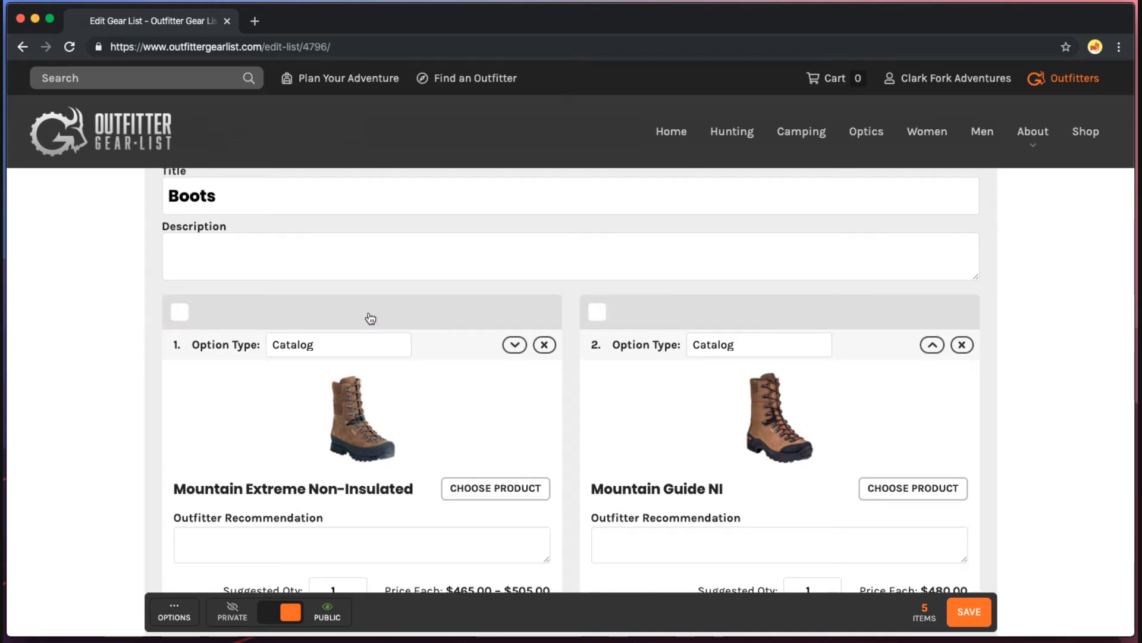
pyautogui.click(370, 317)
# Add a sixth item to the gear list.
pyautogui.scroll(1, 473, 360)
pyautogui.scroll(-2, 473, 360)
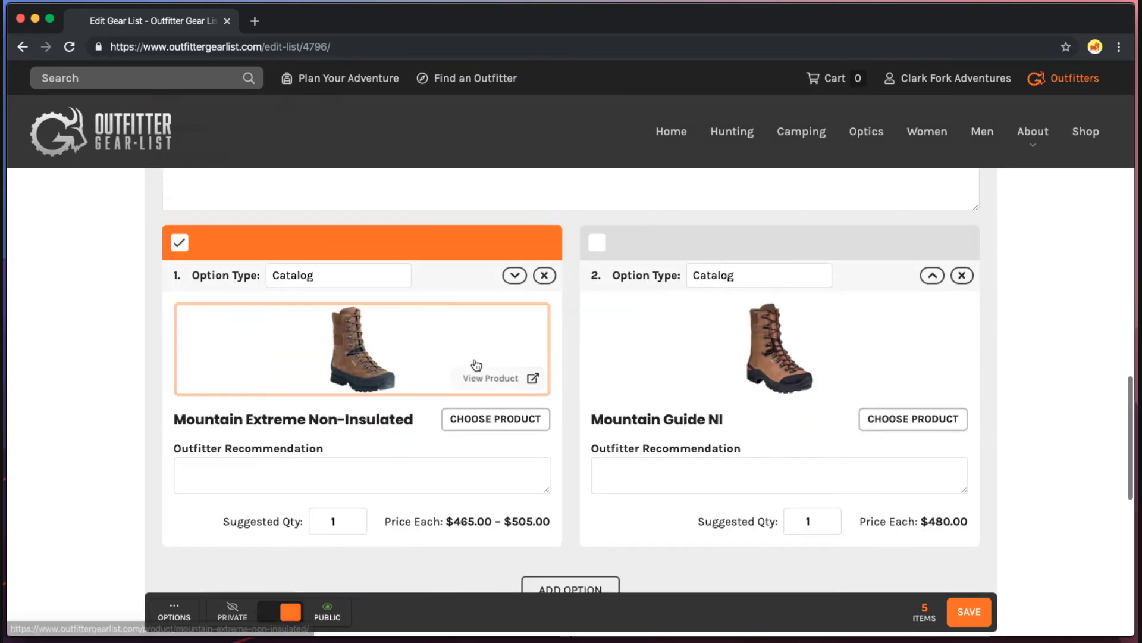
pyautogui.scroll(-4, 602, 408)
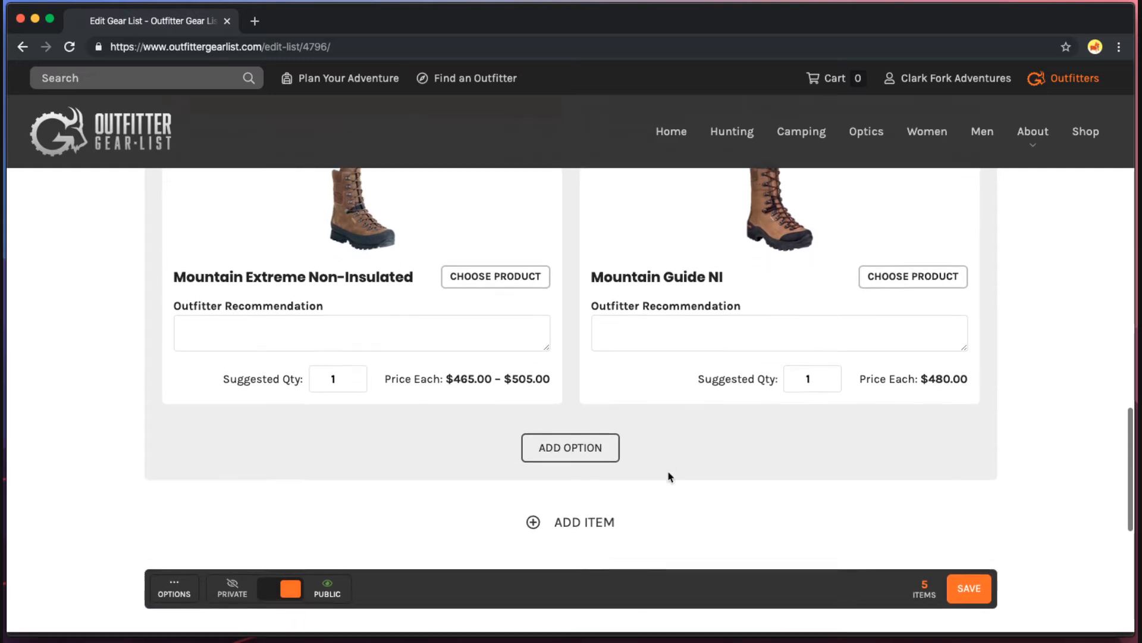
pyautogui.scroll(-4, 670, 476)
pyautogui.click(580, 391)
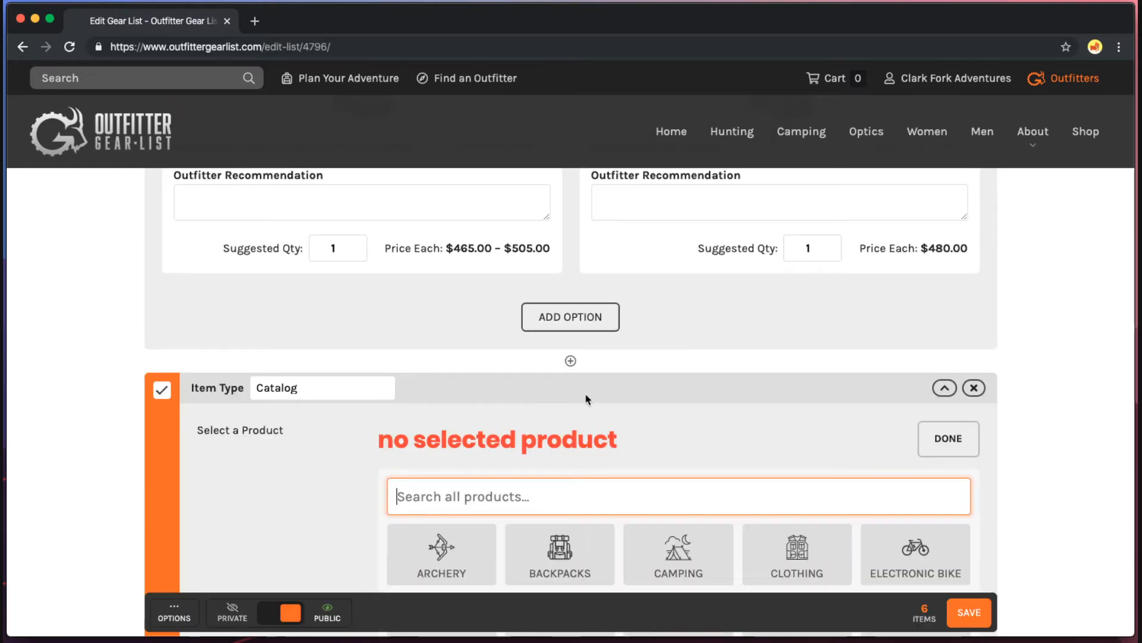
# Make the new item a Choice titled Insoles.
pyautogui.scroll(-3, 478, 363)
pyautogui.click(284, 278)
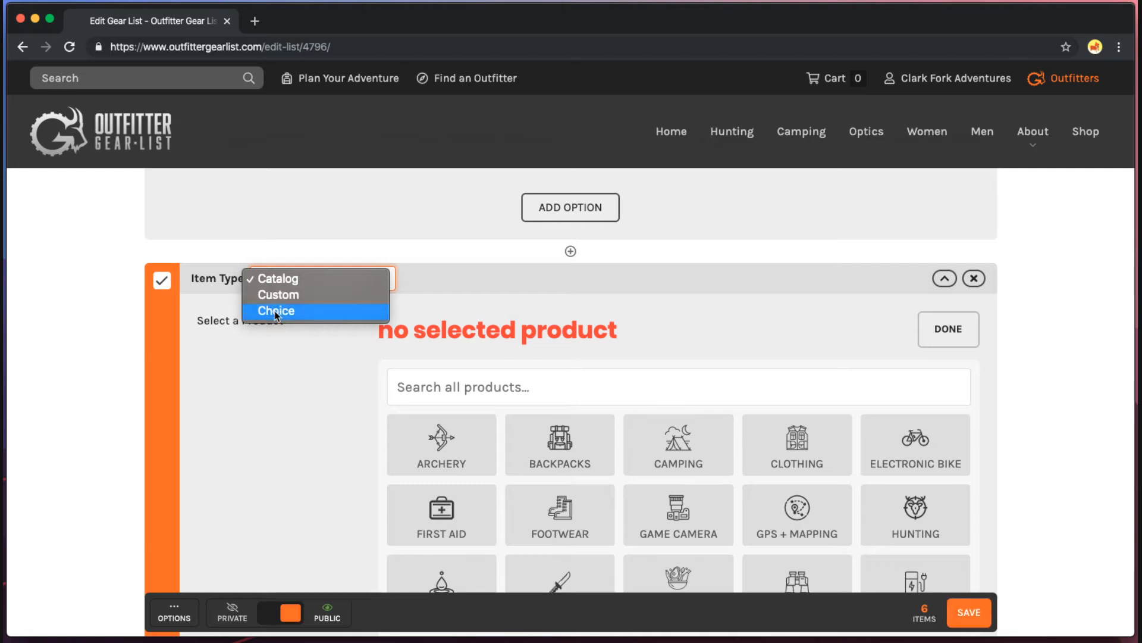
pyautogui.click(277, 312)
pyautogui.click(497, 349)
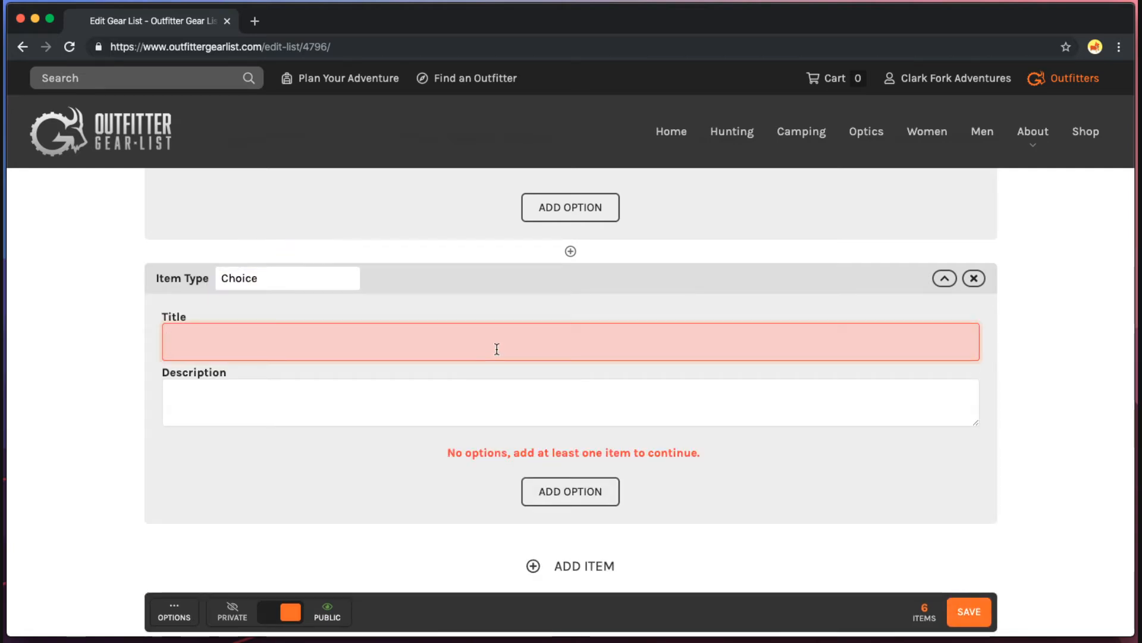
pyautogui.write('I')
pyautogui.press('BackSpace')
pyautogui.write('Insoles')
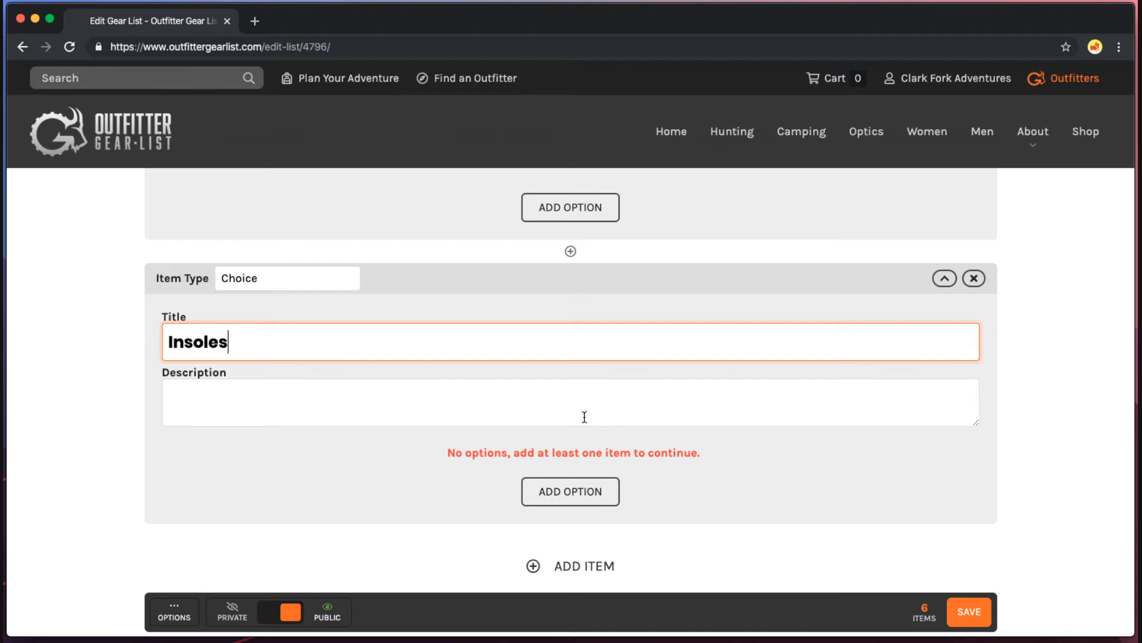
# Describe Insoles as 'You might need these for the boots you just selected.' and add an option.
pyautogui.click(574, 403)
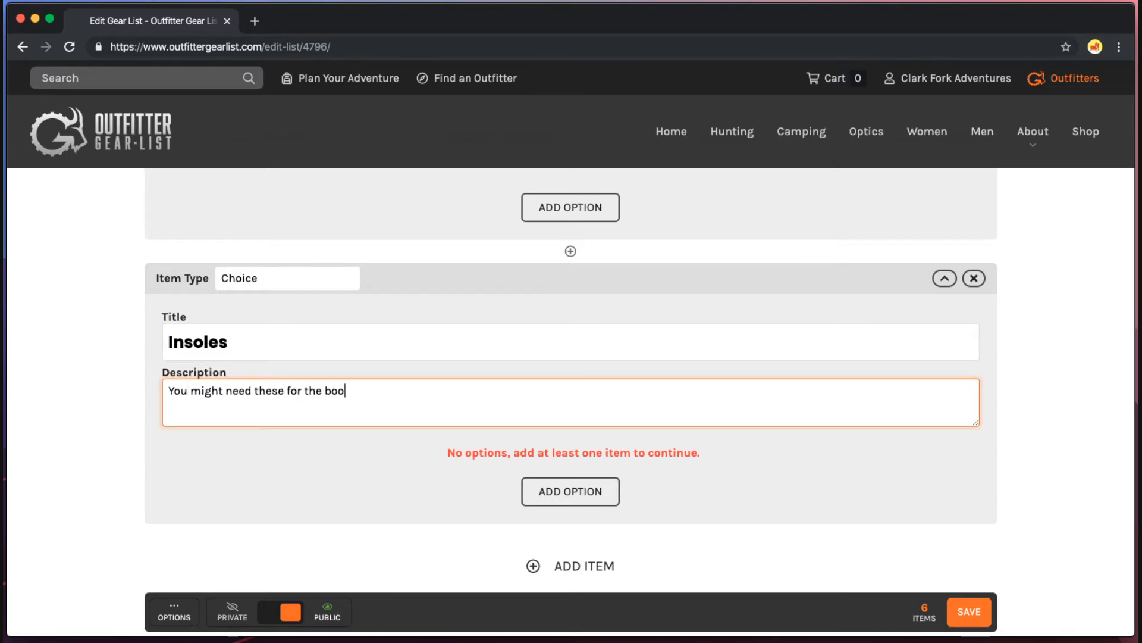
pyautogui.write('ts you just select')
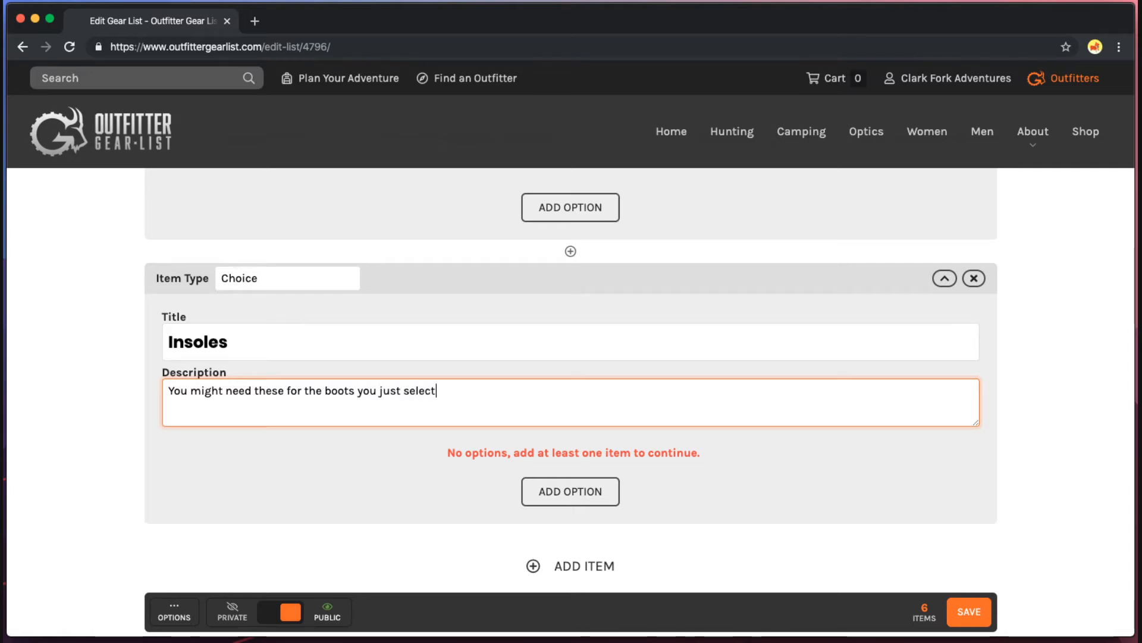
pyautogui.write('ed.')
pyautogui.click(606, 492)
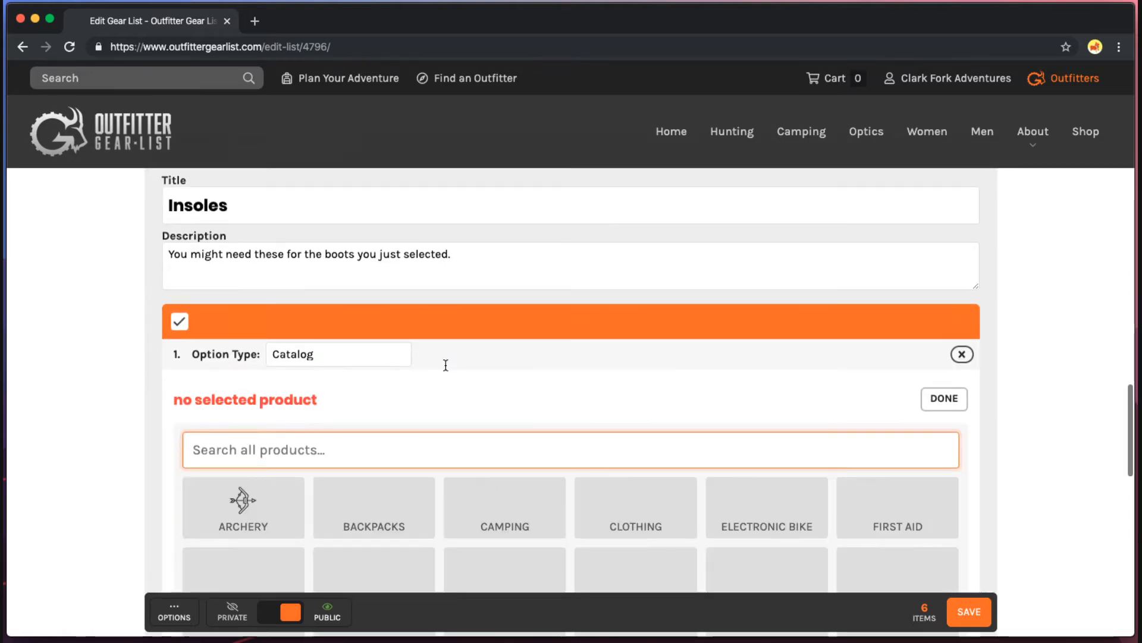
# Make the Blue insole ($49.95) from Footwear > Insoles the first option.
pyautogui.scroll(-4, 363, 366)
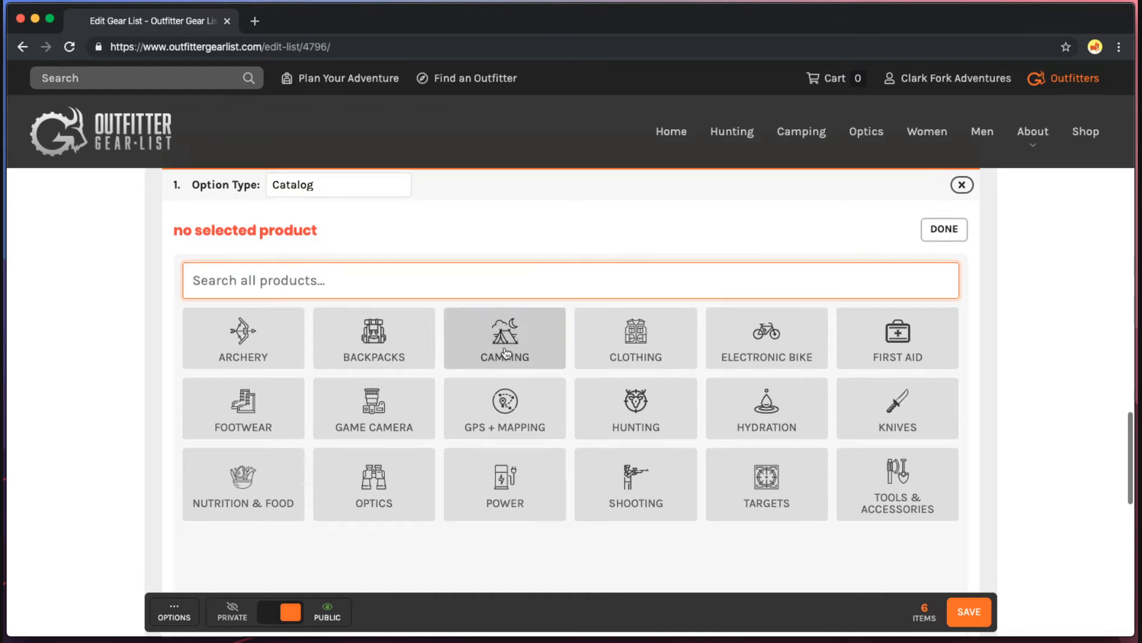
pyautogui.click(244, 408)
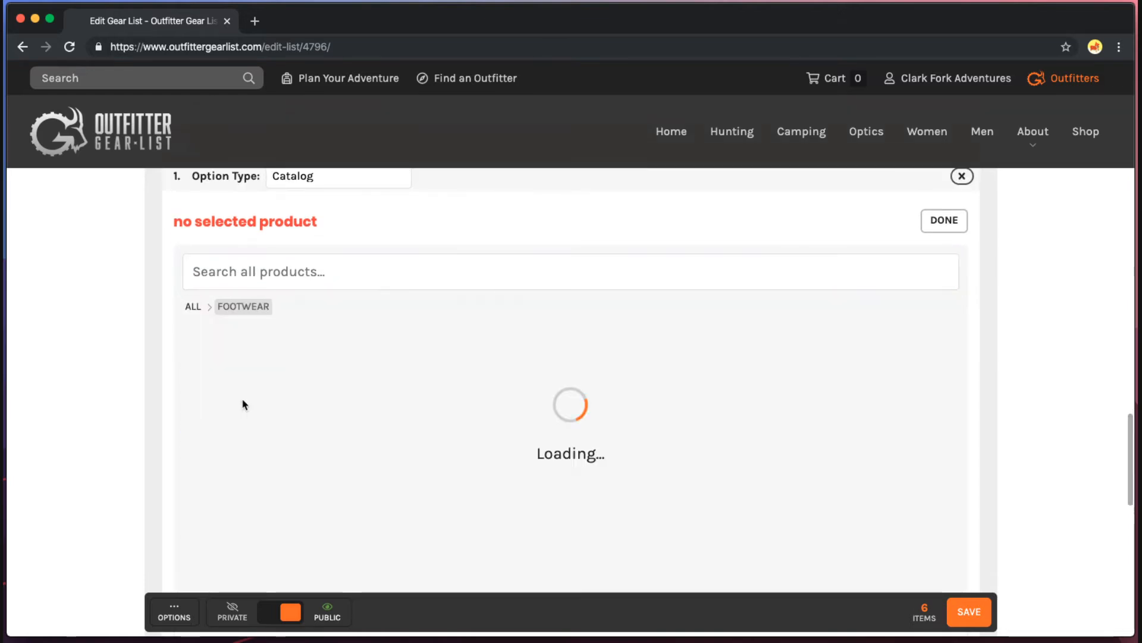
pyautogui.scroll(-4, 281, 429)
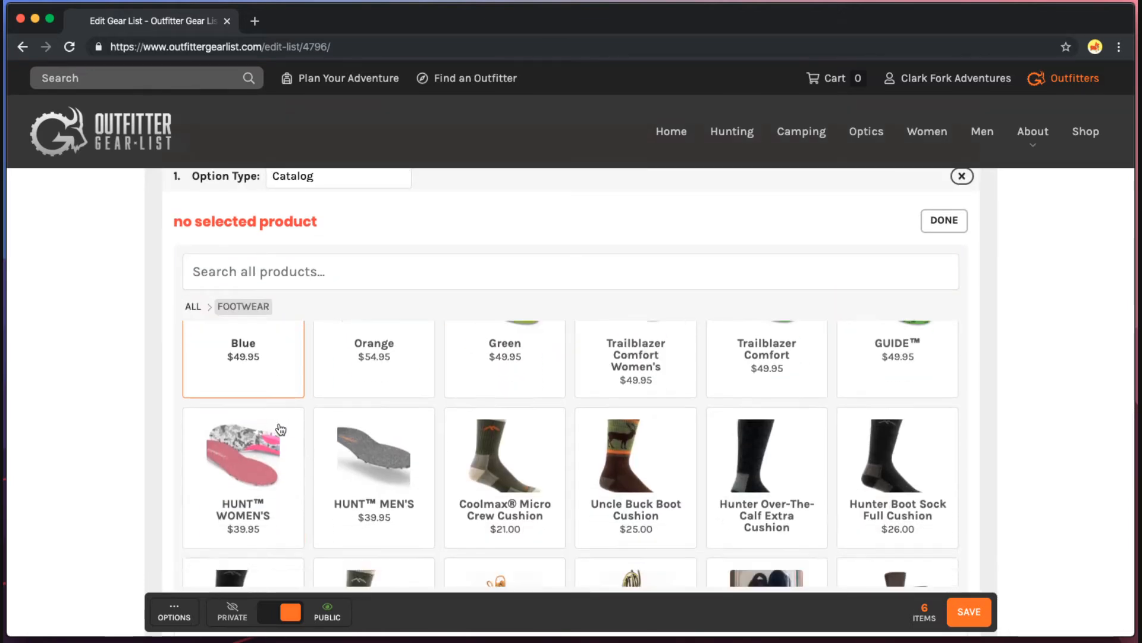
pyautogui.scroll(-5, 281, 429)
pyautogui.scroll(10, 280, 429)
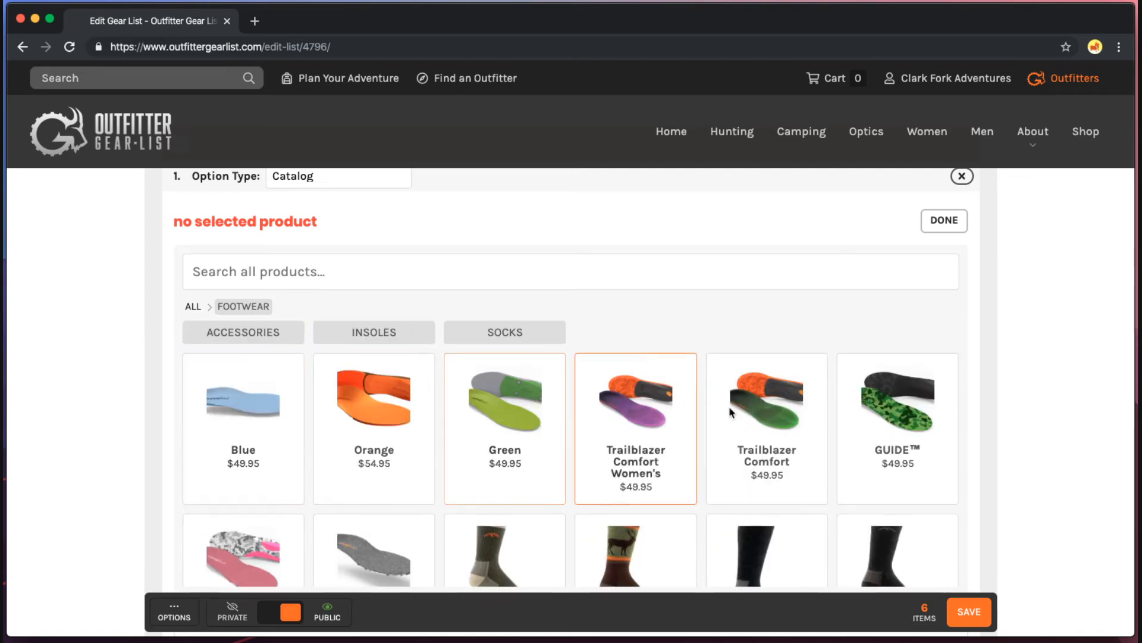
pyautogui.click(344, 332)
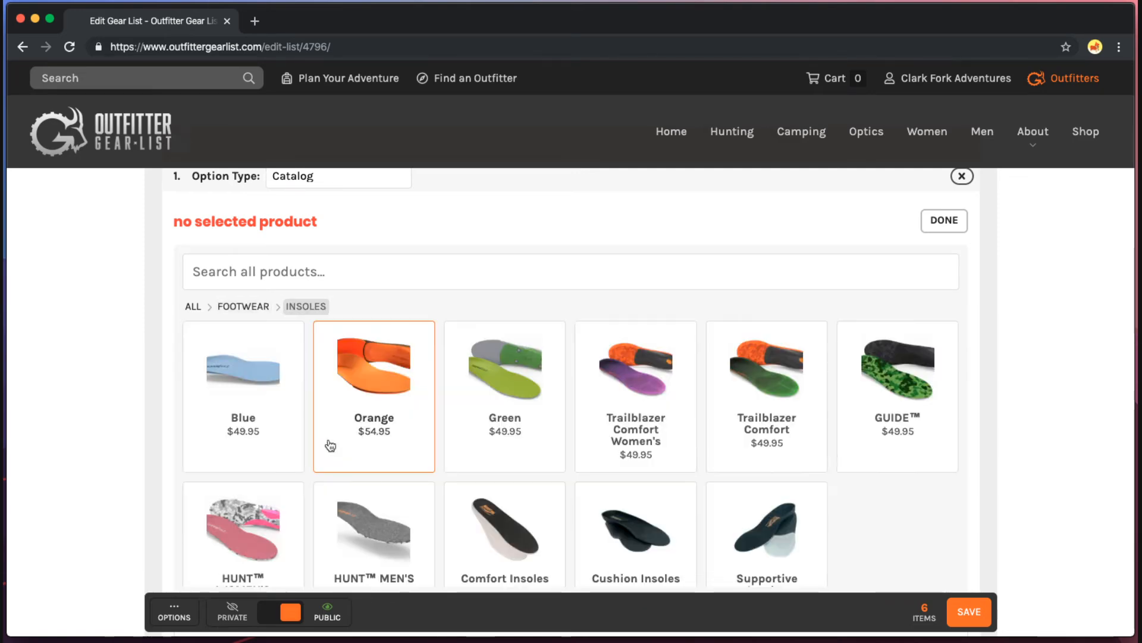
pyautogui.scroll(-1, 645, 532)
pyautogui.scroll(1, 635, 521)
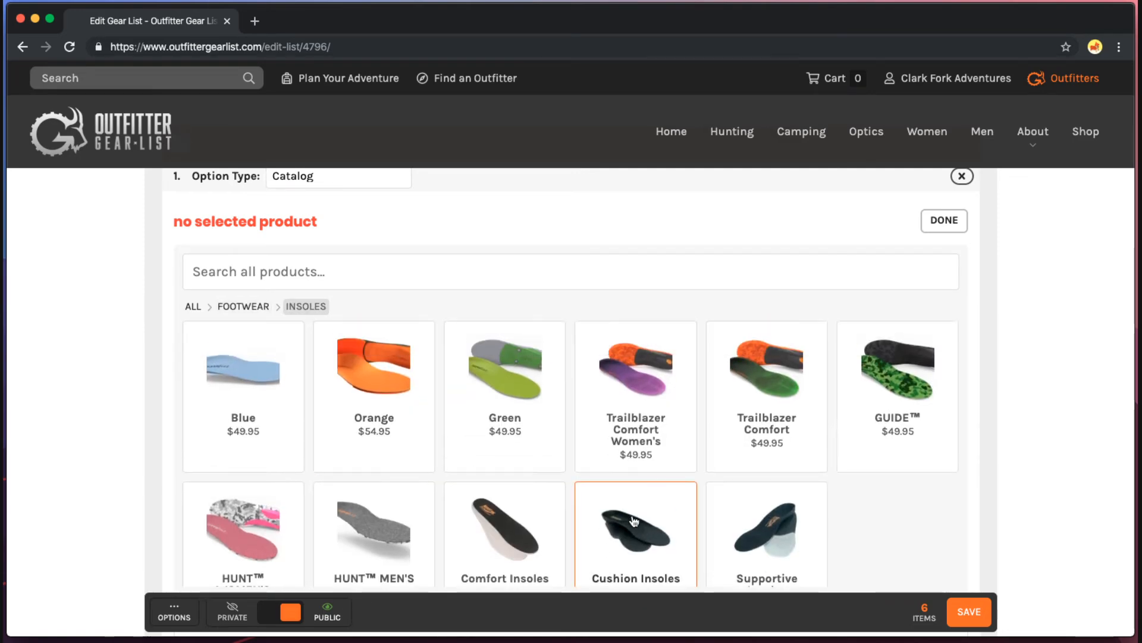
pyautogui.click(263, 409)
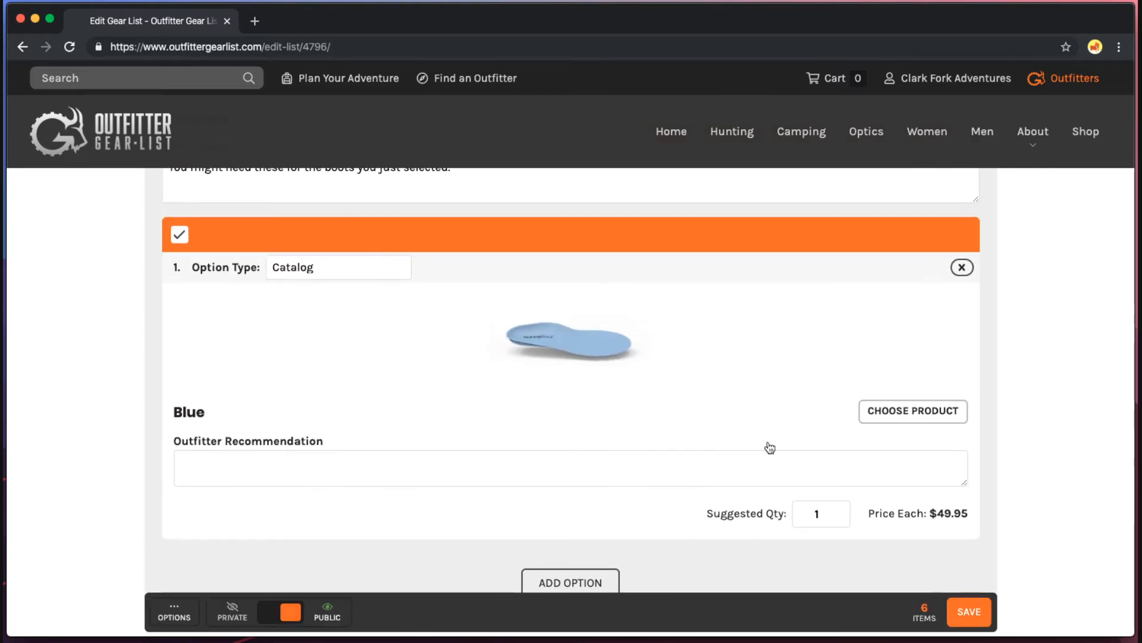
# Add a second option set to the Orange insole ($54.95).
pyautogui.click(570, 582)
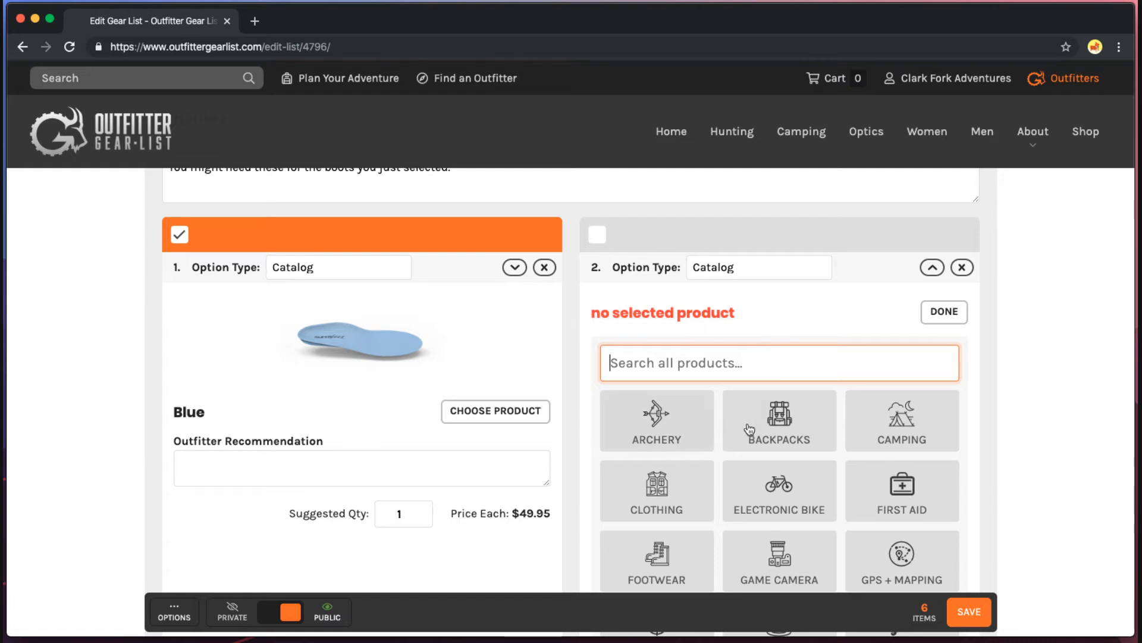
pyautogui.scroll(-3, 762, 426)
pyautogui.click(690, 467)
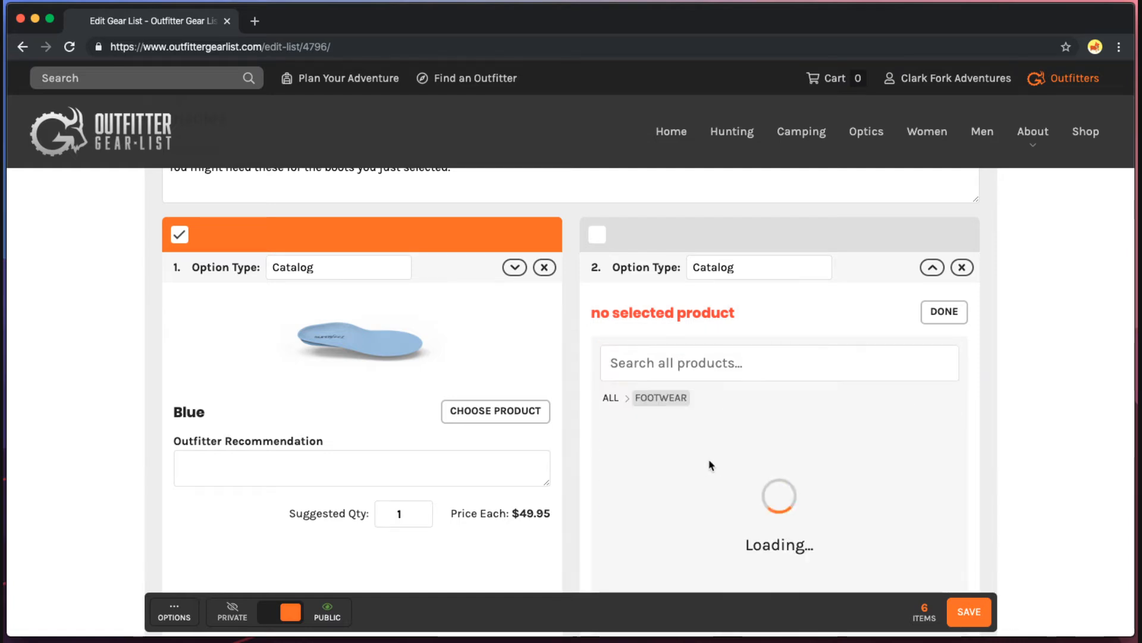
pyautogui.scroll(1, 752, 446)
pyautogui.click(778, 421)
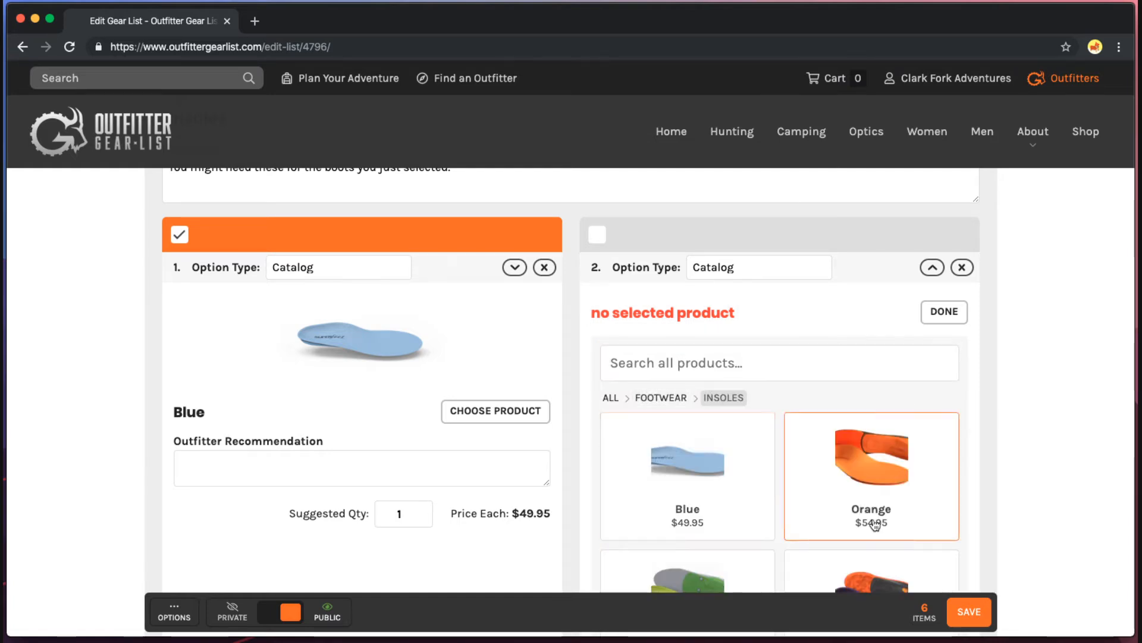
pyautogui.scroll(-1, 874, 523)
pyautogui.scroll(1, 874, 488)
pyautogui.click(875, 462)
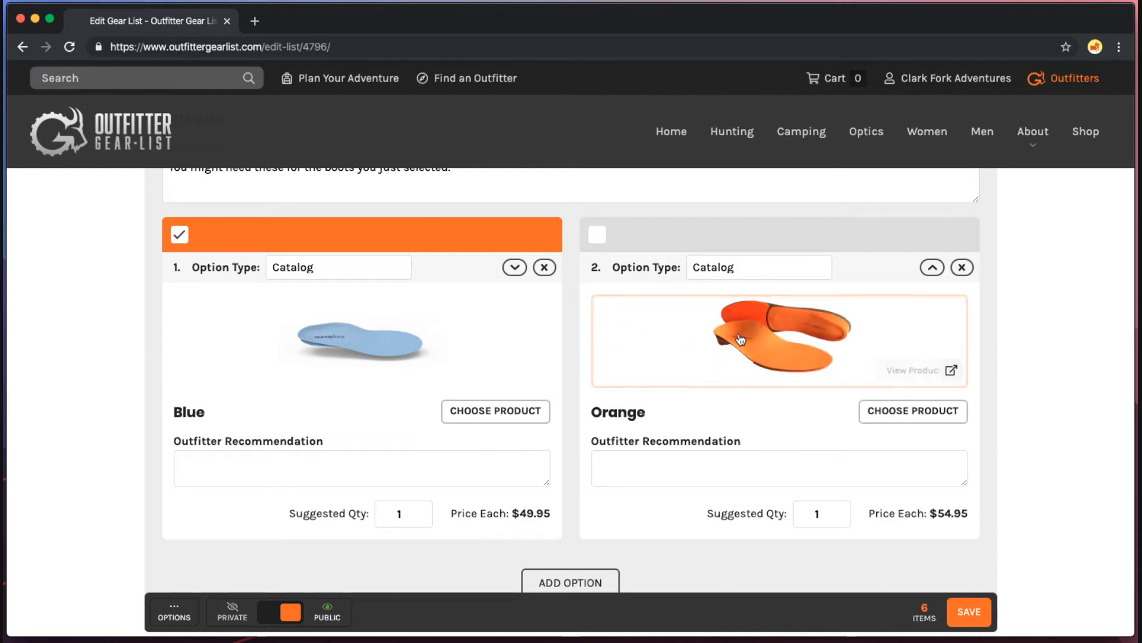
# Add a third option set to the Trailblazer Comfort insole ($49.95).
pyautogui.click(573, 583)
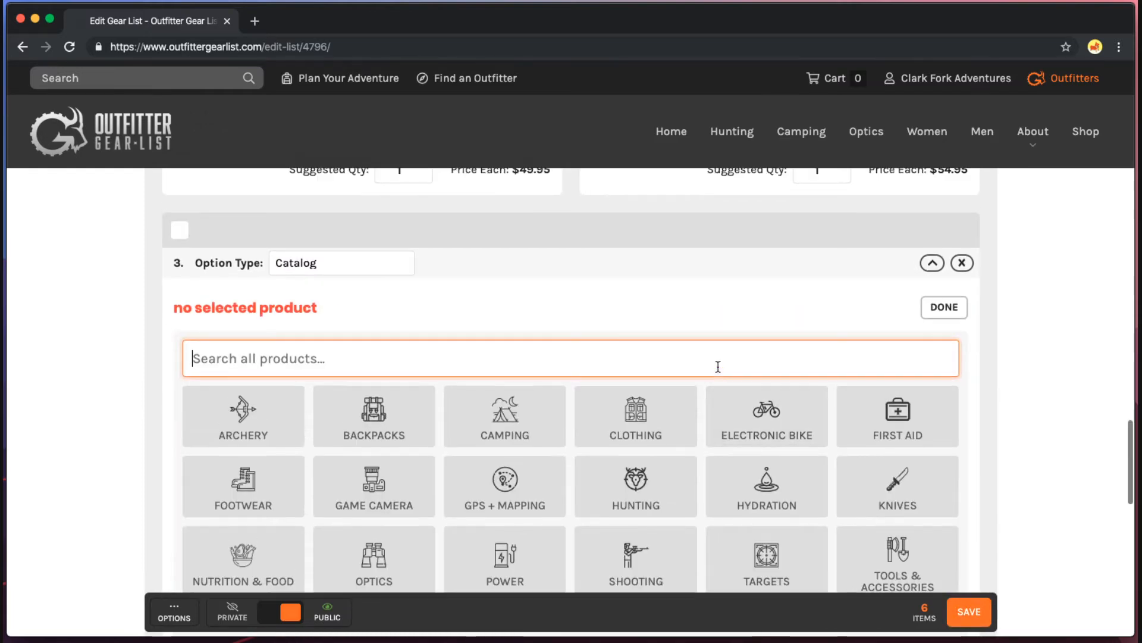
pyautogui.scroll(1, 718, 366)
pyautogui.scroll(-1, 831, 494)
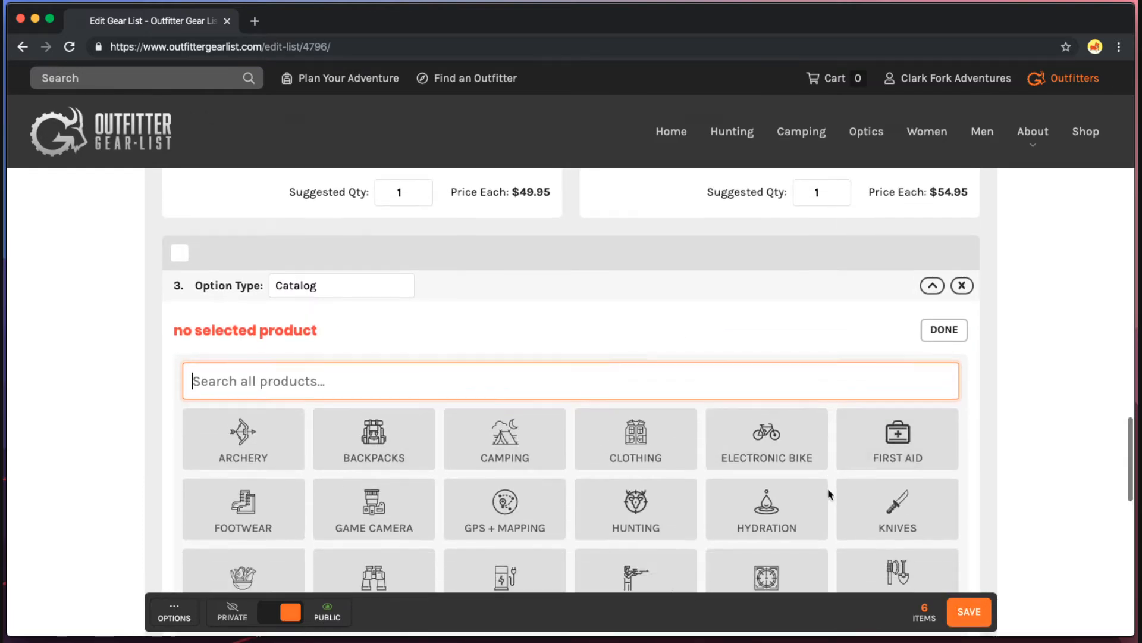
pyautogui.click(296, 489)
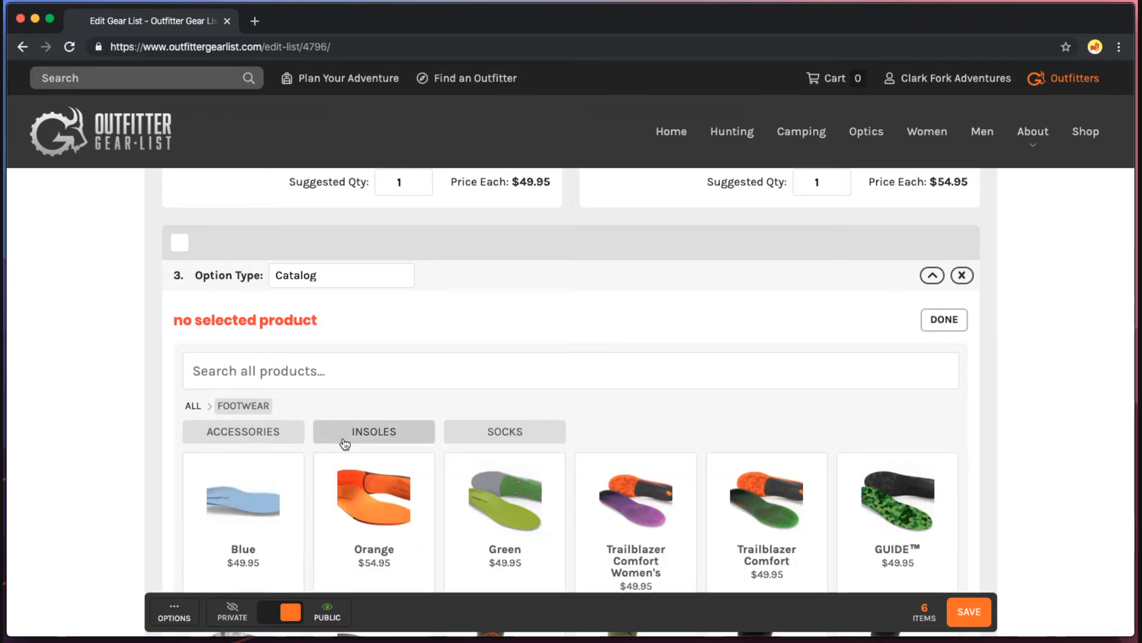
pyautogui.click(353, 439)
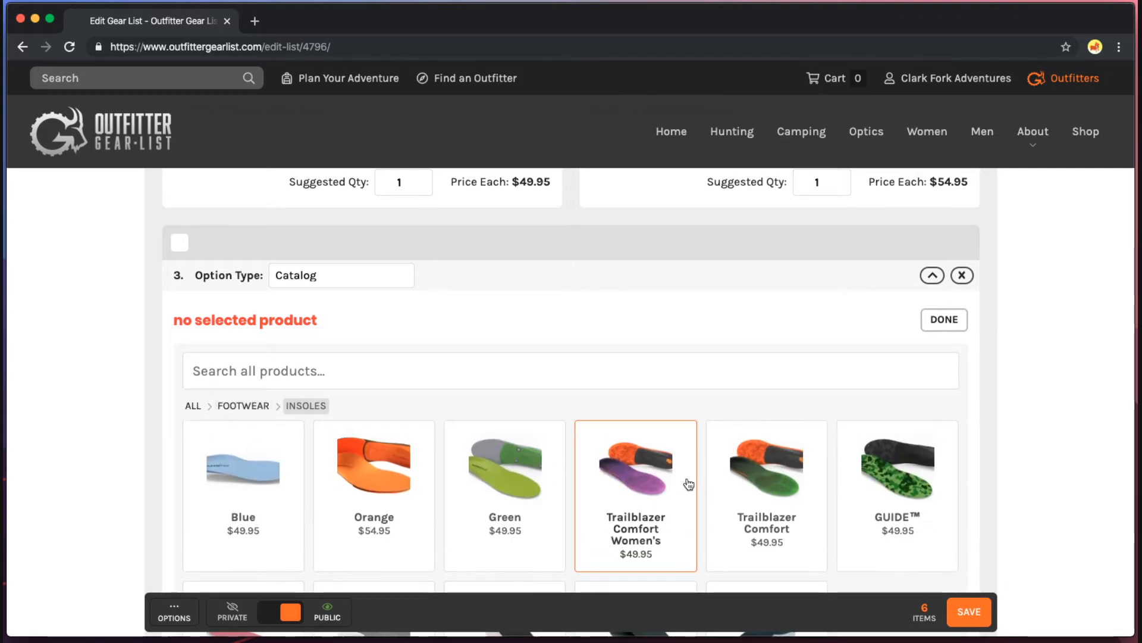
pyautogui.click(777, 483)
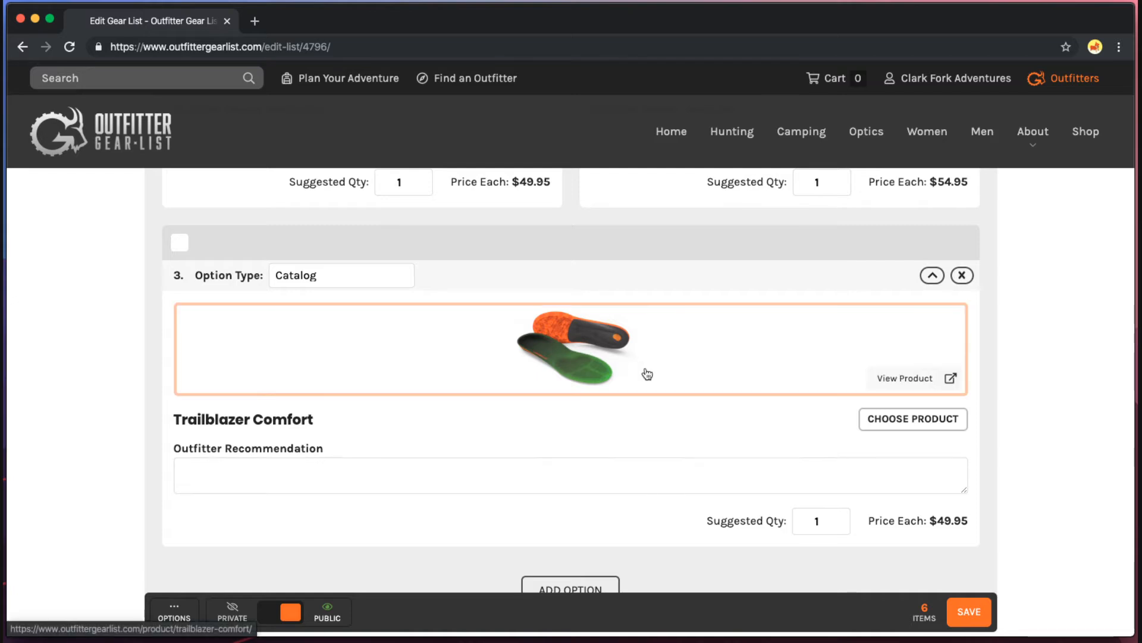
pyautogui.scroll(-3, 647, 374)
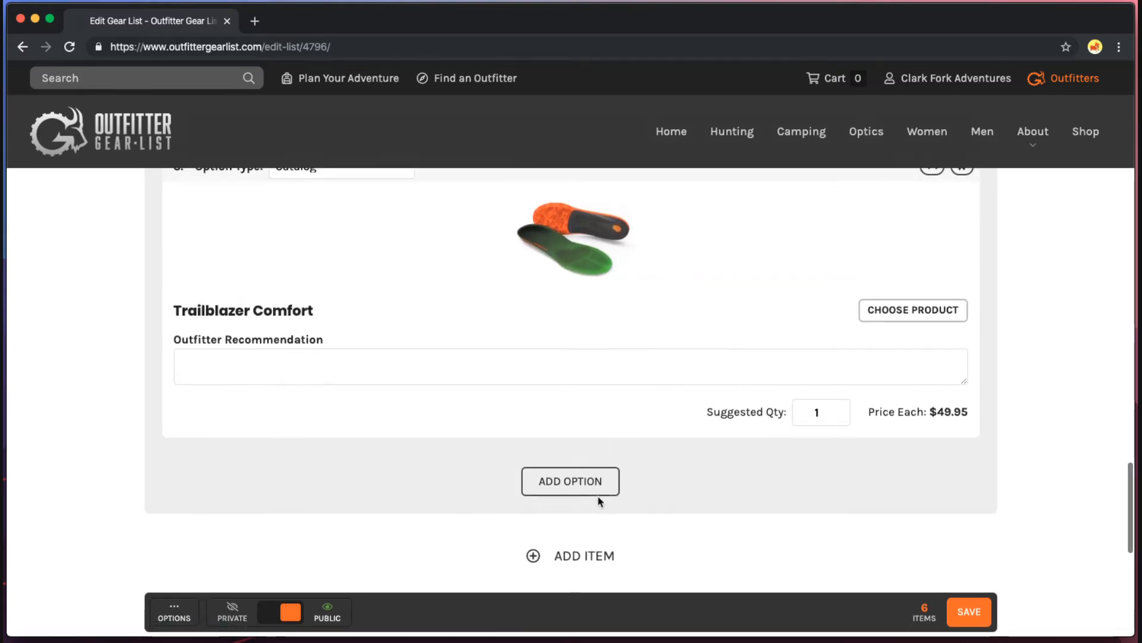
pyautogui.scroll(10, 599, 499)
pyautogui.scroll(-2, 607, 494)
pyautogui.scroll(-6, 603, 496)
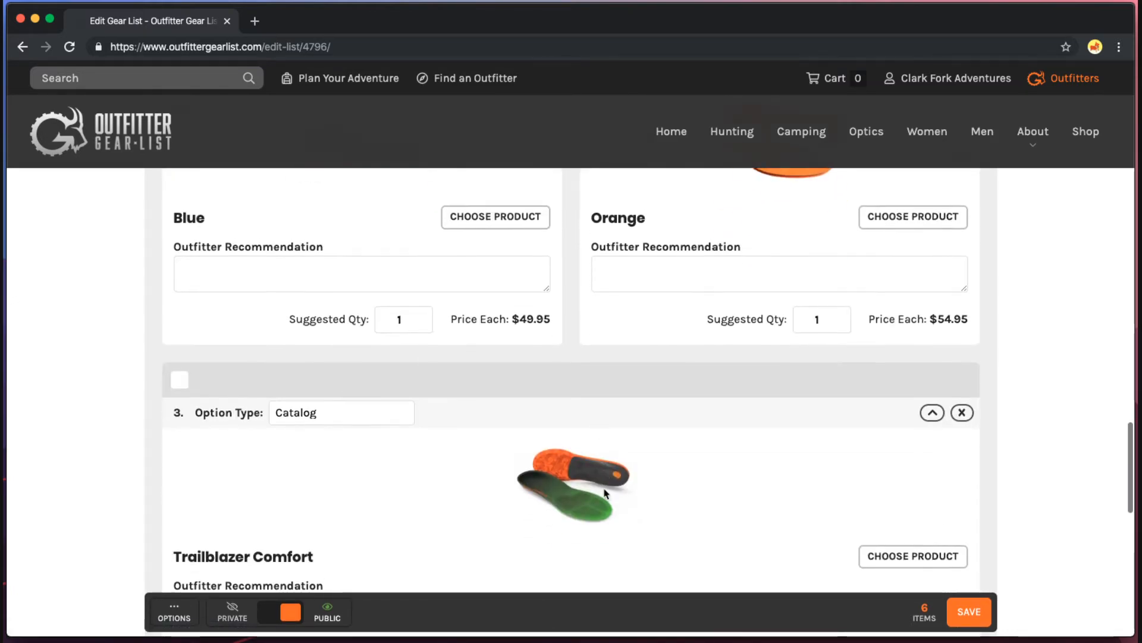
pyautogui.scroll(10, 605, 495)
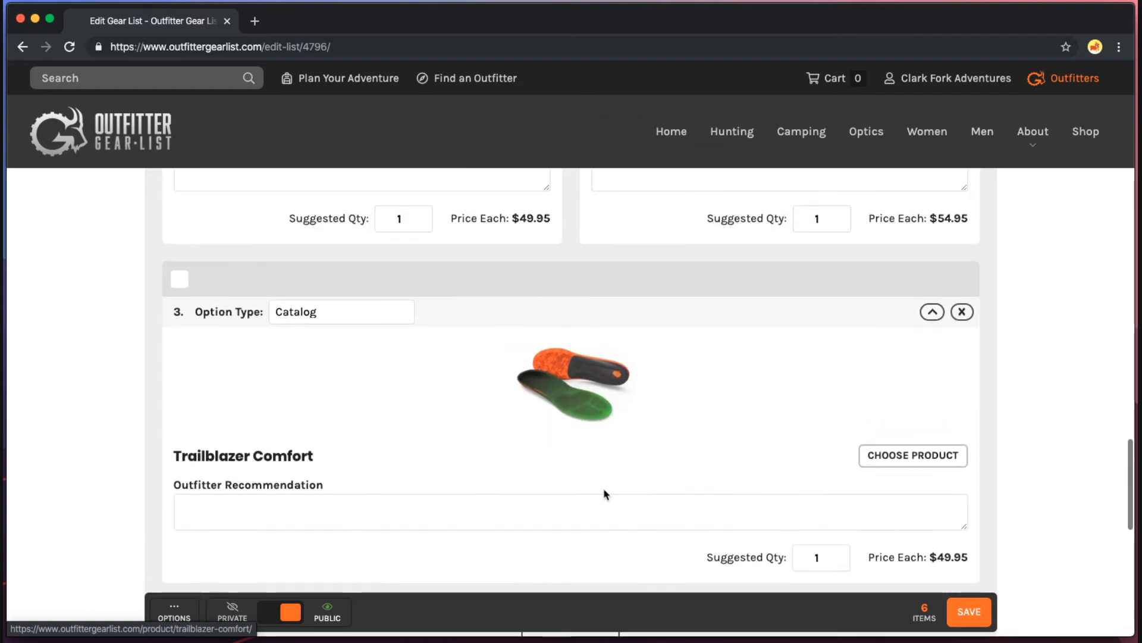
pyautogui.scroll(-10, 606, 495)
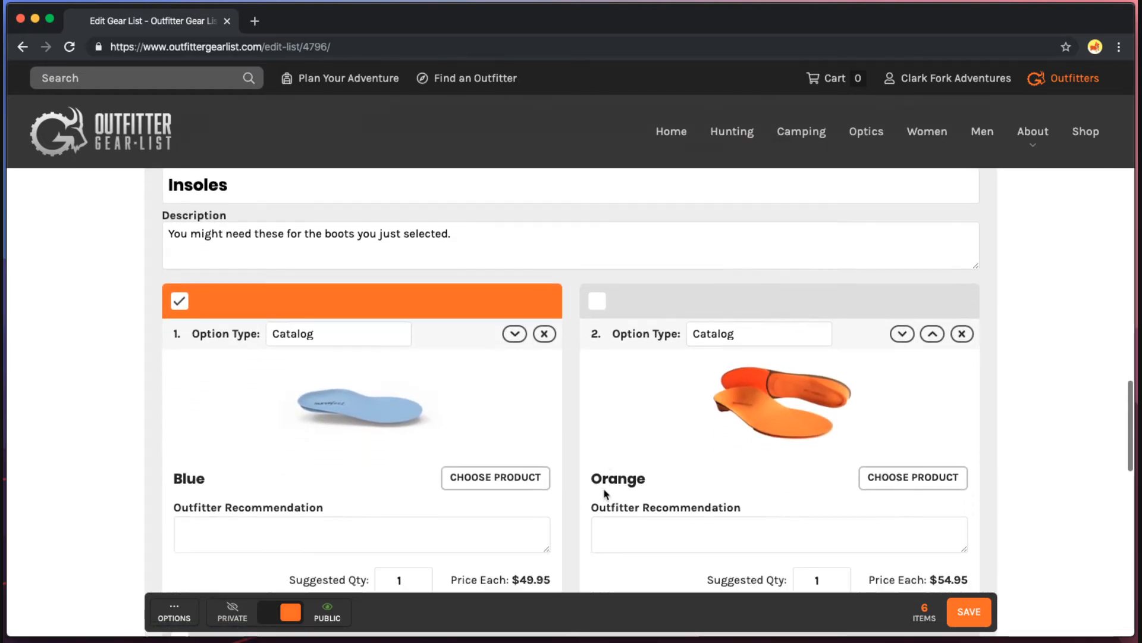
pyautogui.scroll(-4, 635, 490)
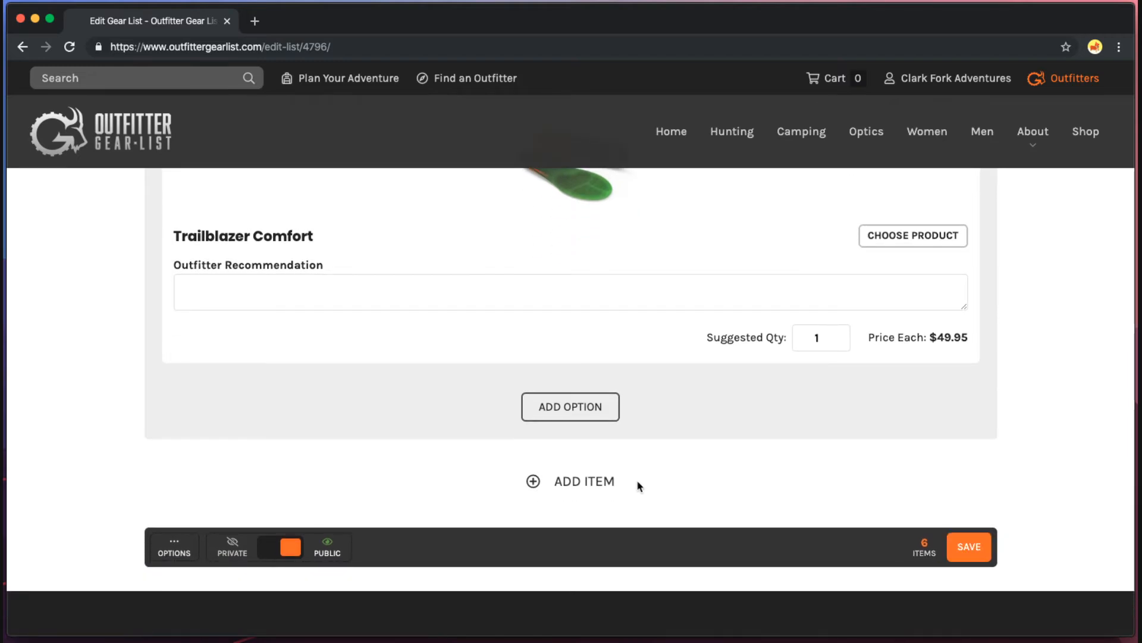
pyautogui.scroll(-1, 637, 481)
# Add a seventh, Custom-type item titled 'Hunting License'.
pyautogui.click(564, 445)
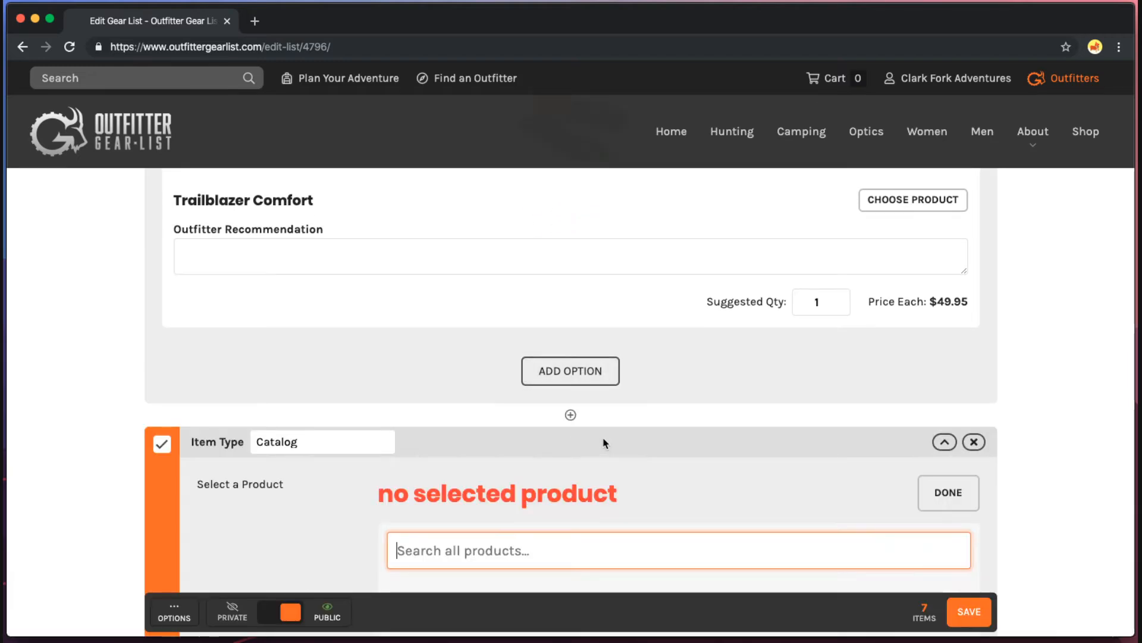
pyautogui.scroll(-3, 605, 444)
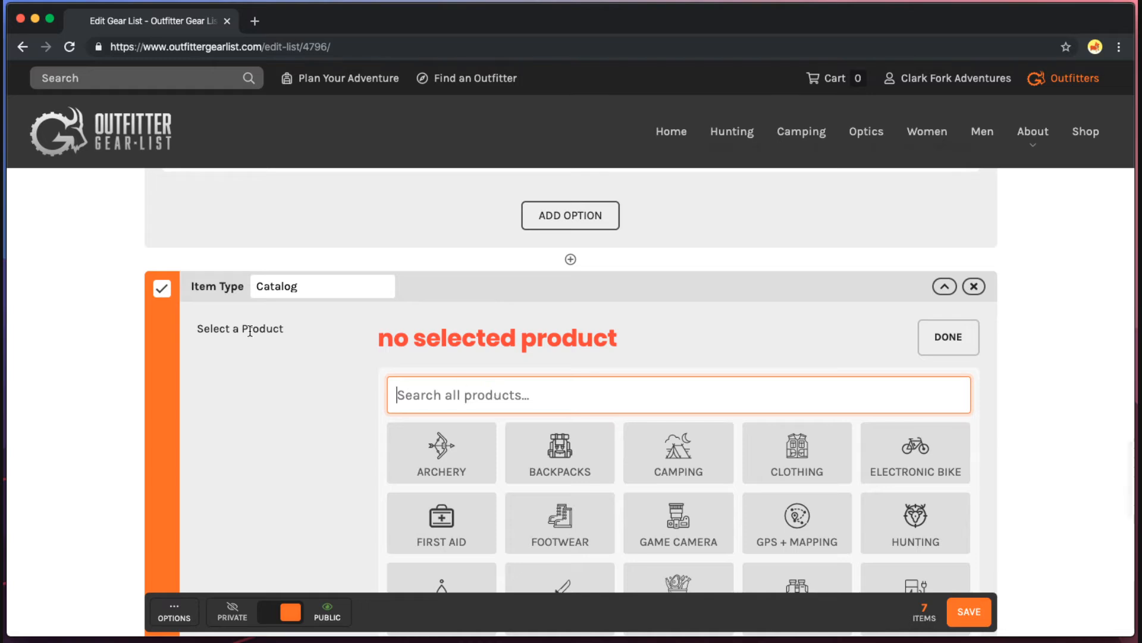
pyautogui.click(299, 278)
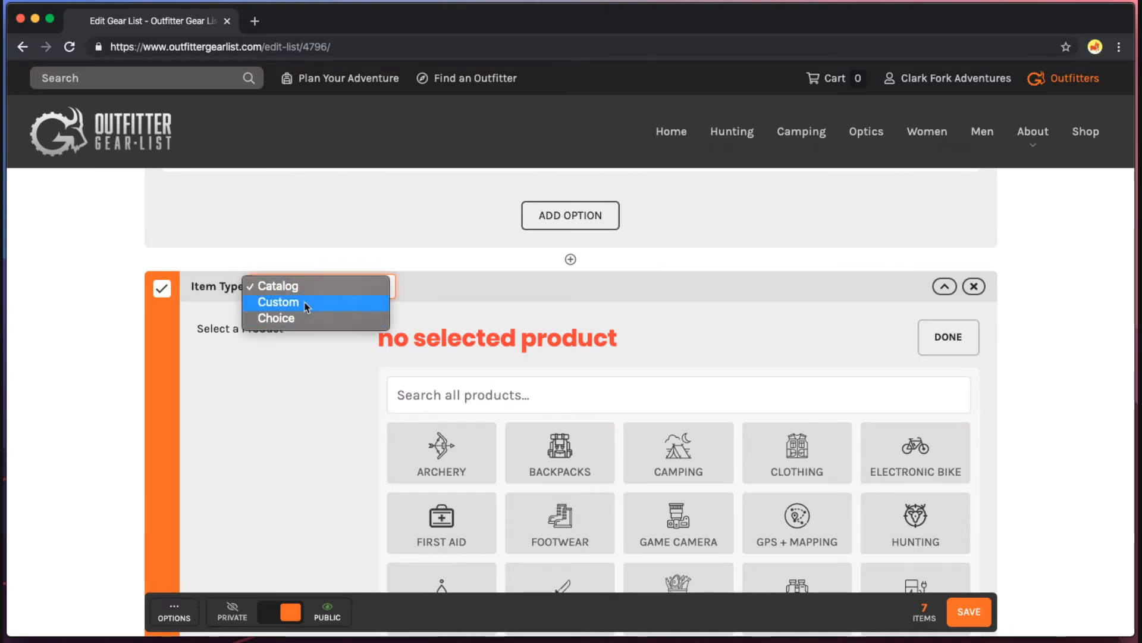
pyautogui.click(301, 303)
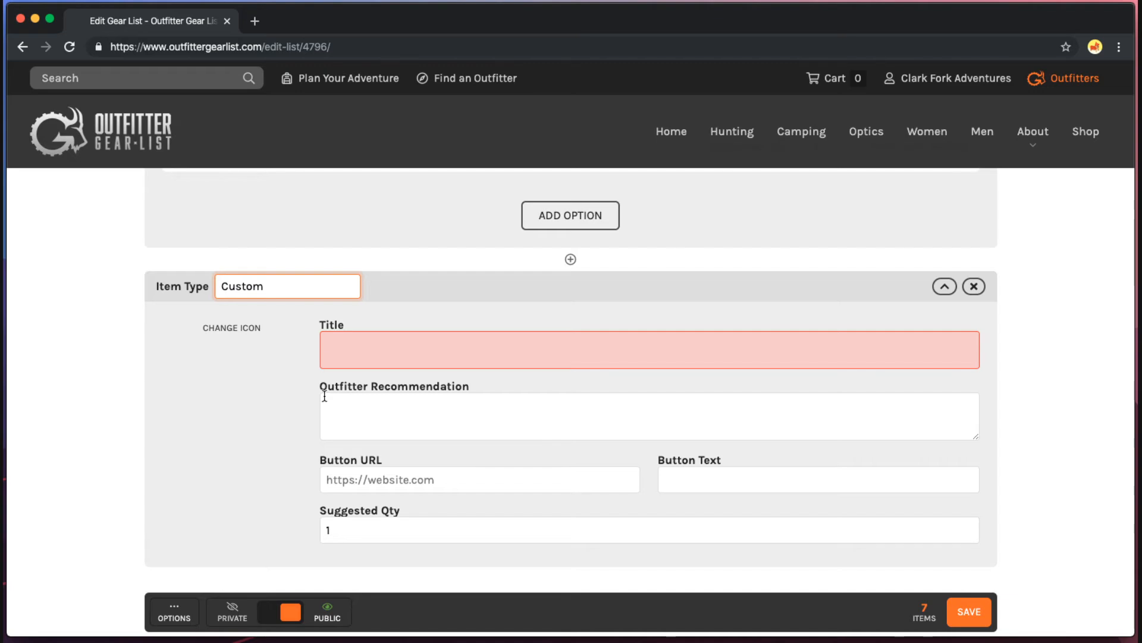
pyautogui.click(409, 348)
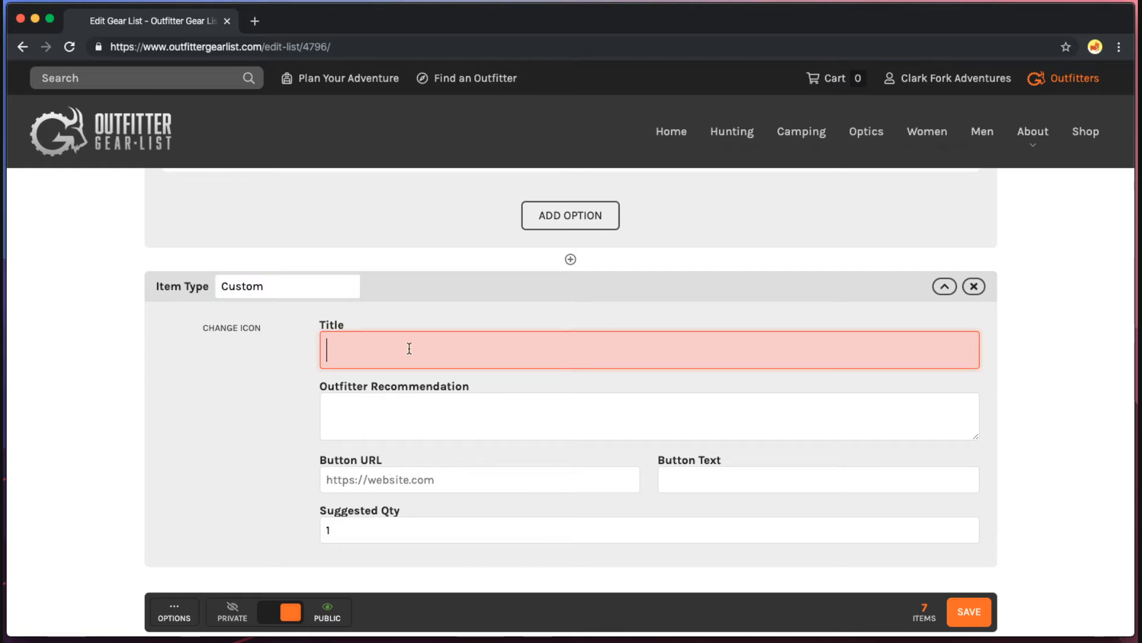
pyautogui.write('Hunting Lic')
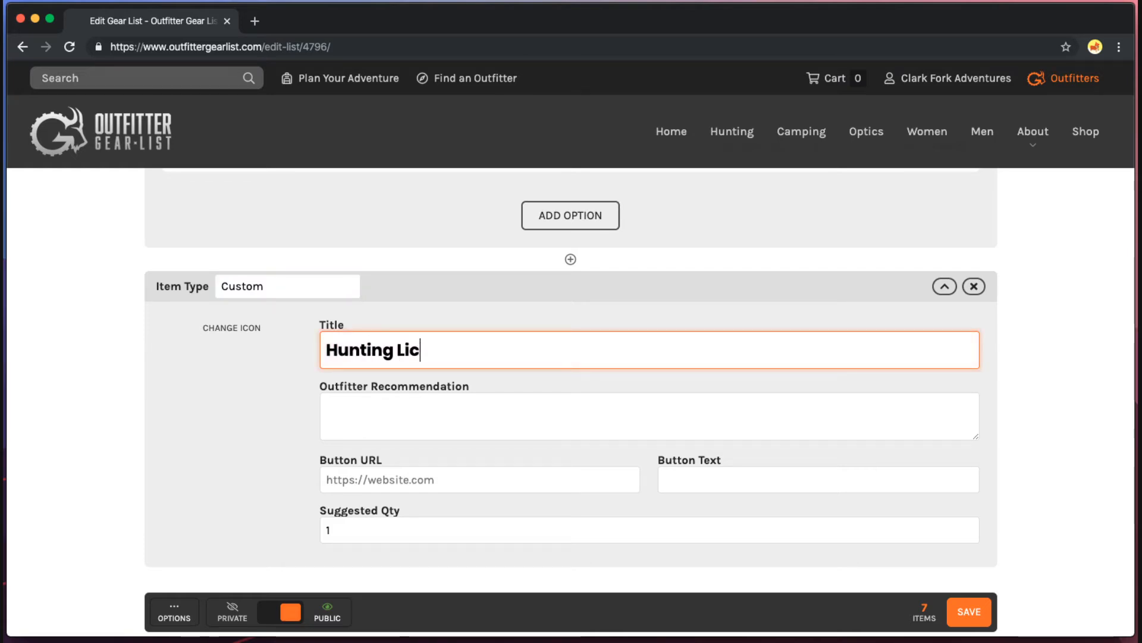
pyautogui.write('ense \\')
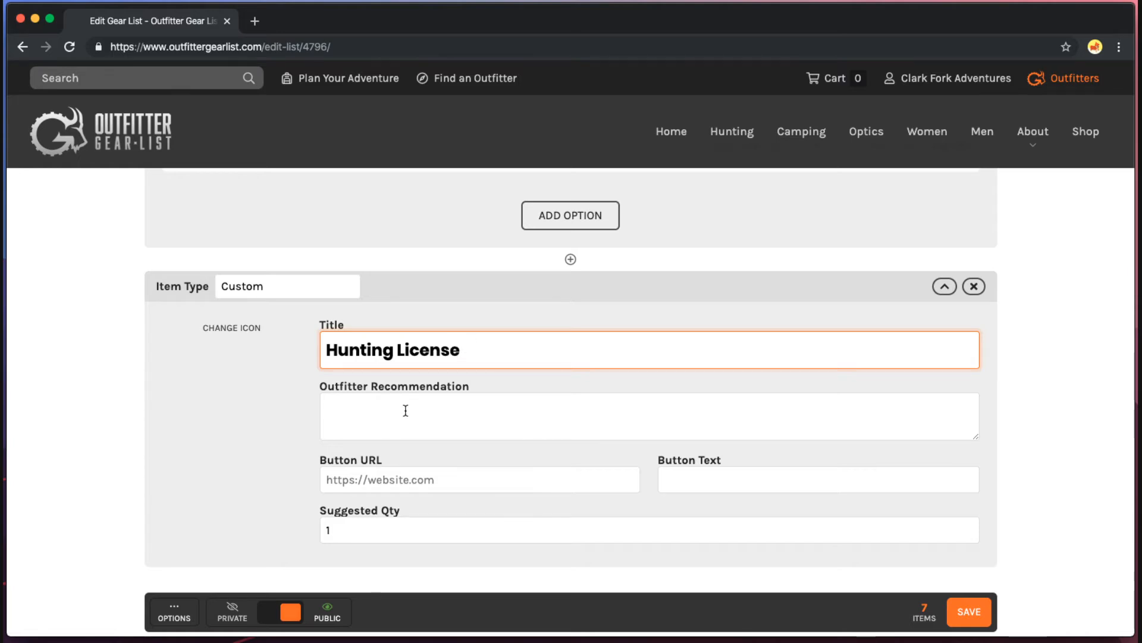
pyautogui.click(301, 416)
# Write the recommendation 'You'll need to bring your own hunting license, we cannot provide this for you.'.
pyautogui.click(354, 406)
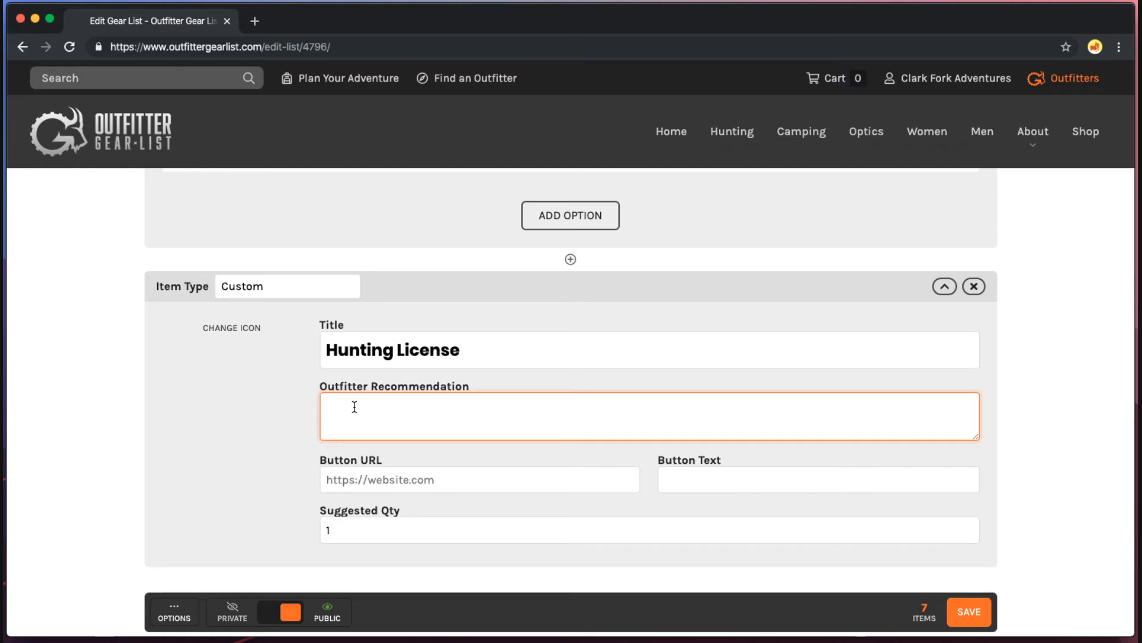
pyautogui.write("You'll need to bnrin")
pyautogui.press('BackSpace')
pyautogui.write('ring you')
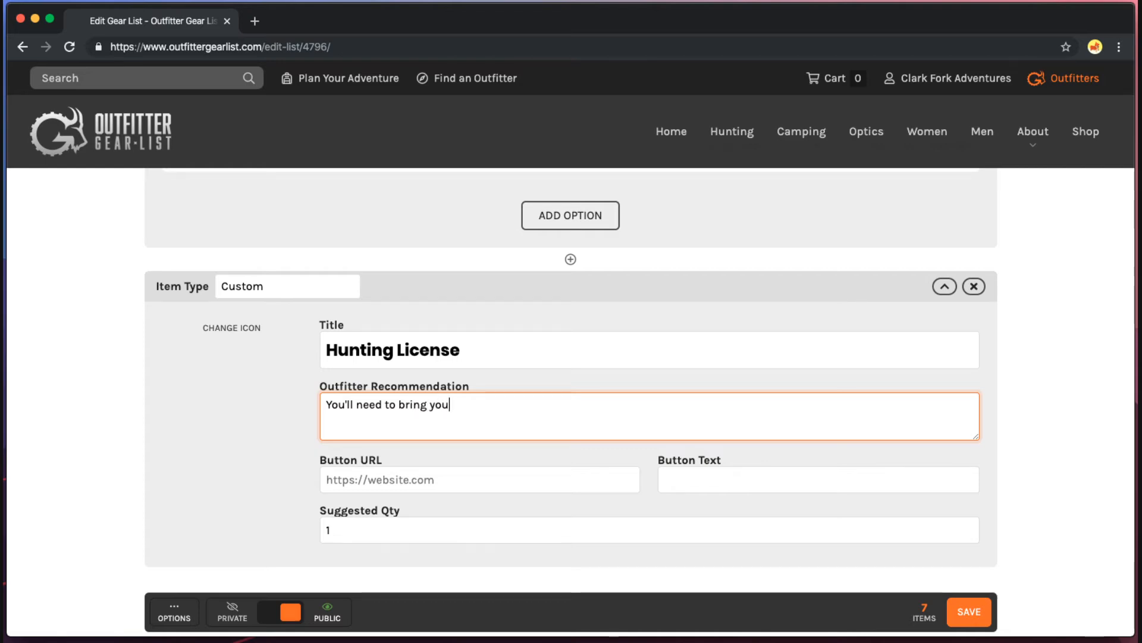
pyautogui.write('r own hunting lice')
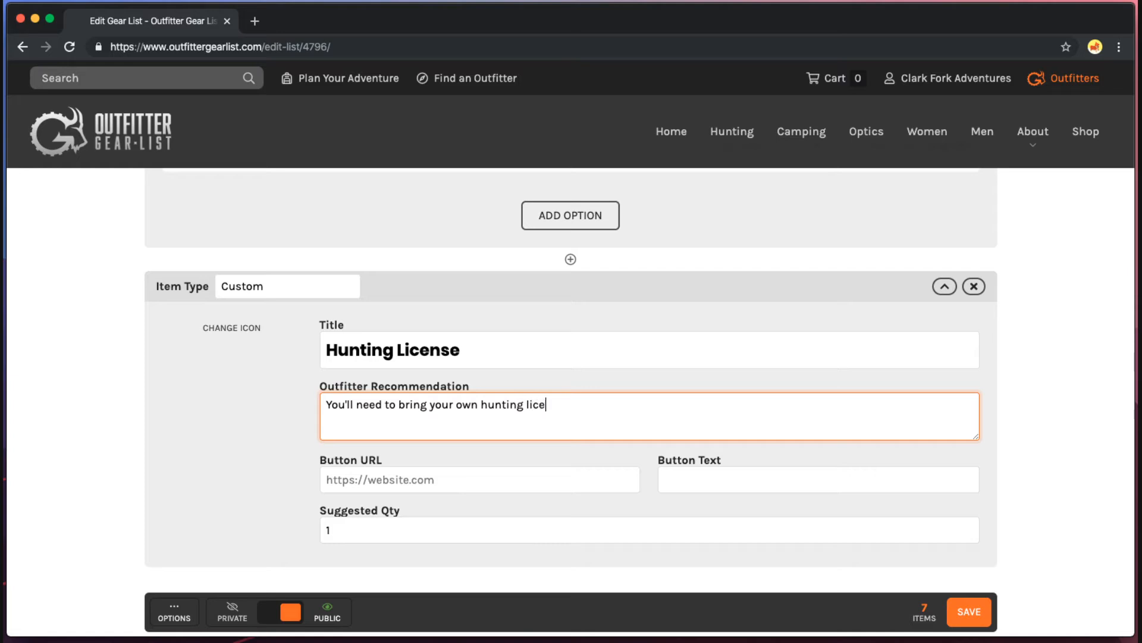
pyautogui.write('nse, we cannot provice')
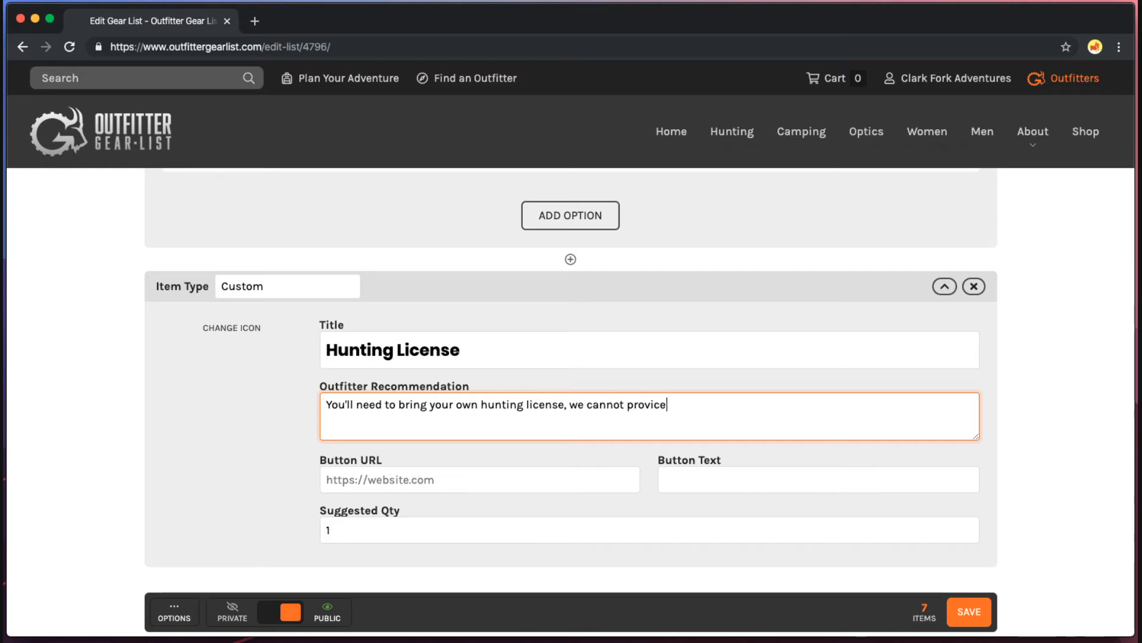
pyautogui.press('BackSpace')
pyautogui.write('de this f')
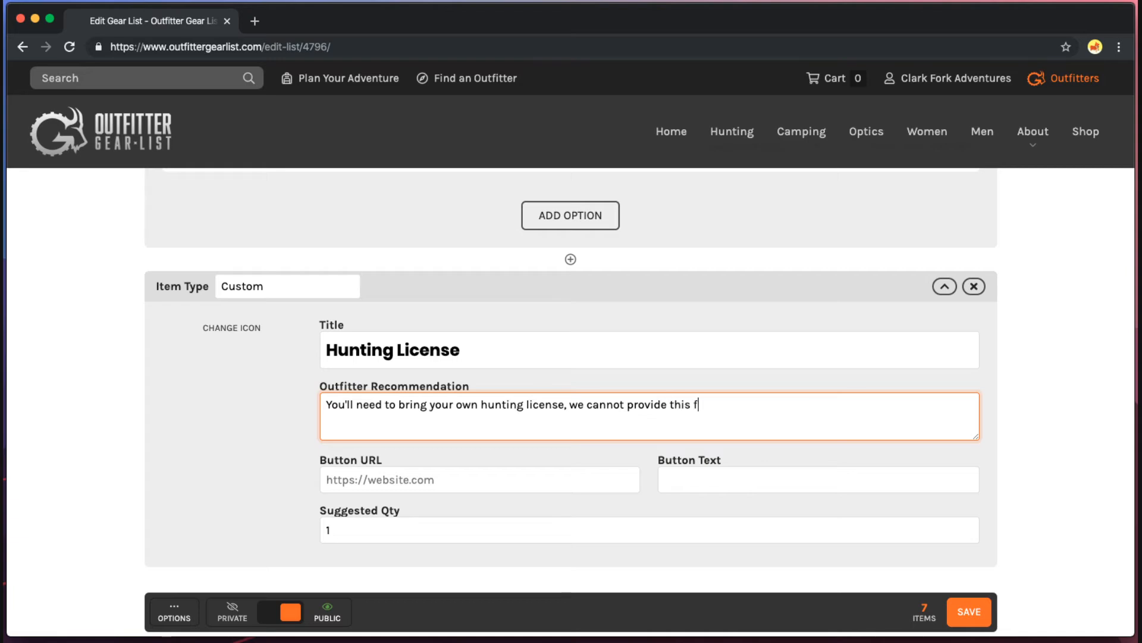
pyautogui.write('or you.')
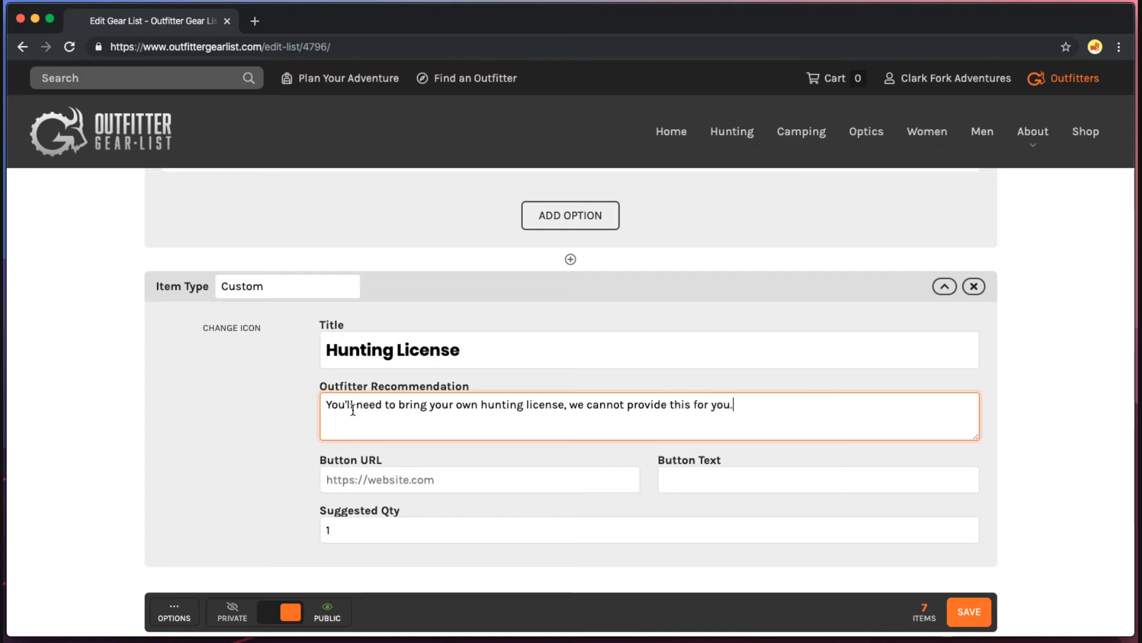
# Search 'montana hunting license' in a new tab to find the licence site, then close it.
pyautogui.click(541, 476)
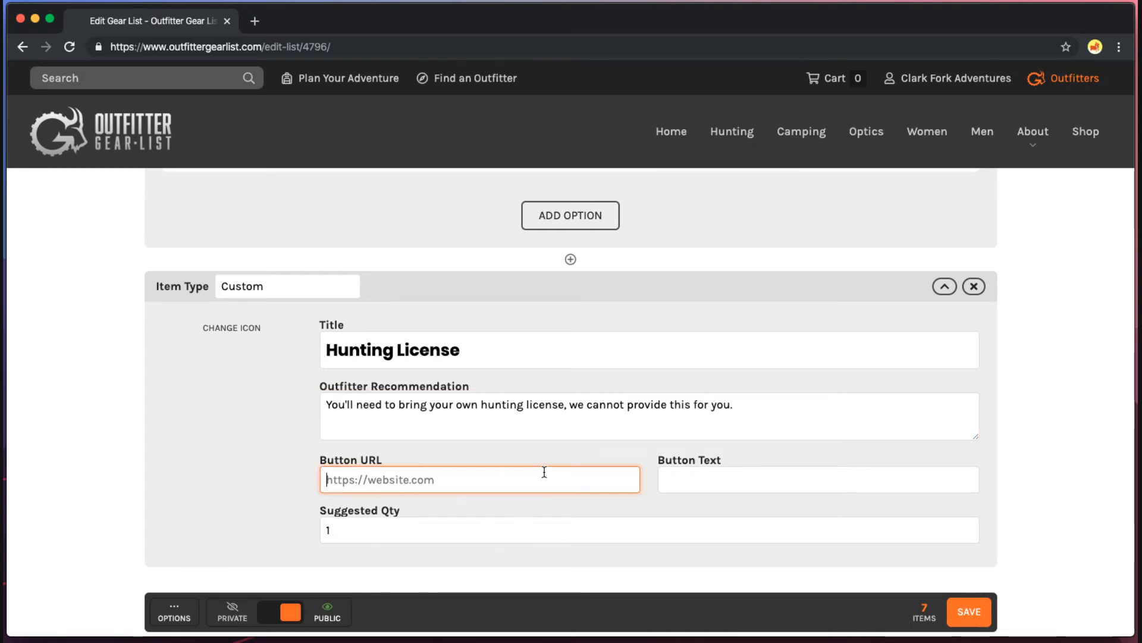
pyautogui.click(702, 470)
pyautogui.click(591, 476)
pyautogui.click(668, 481)
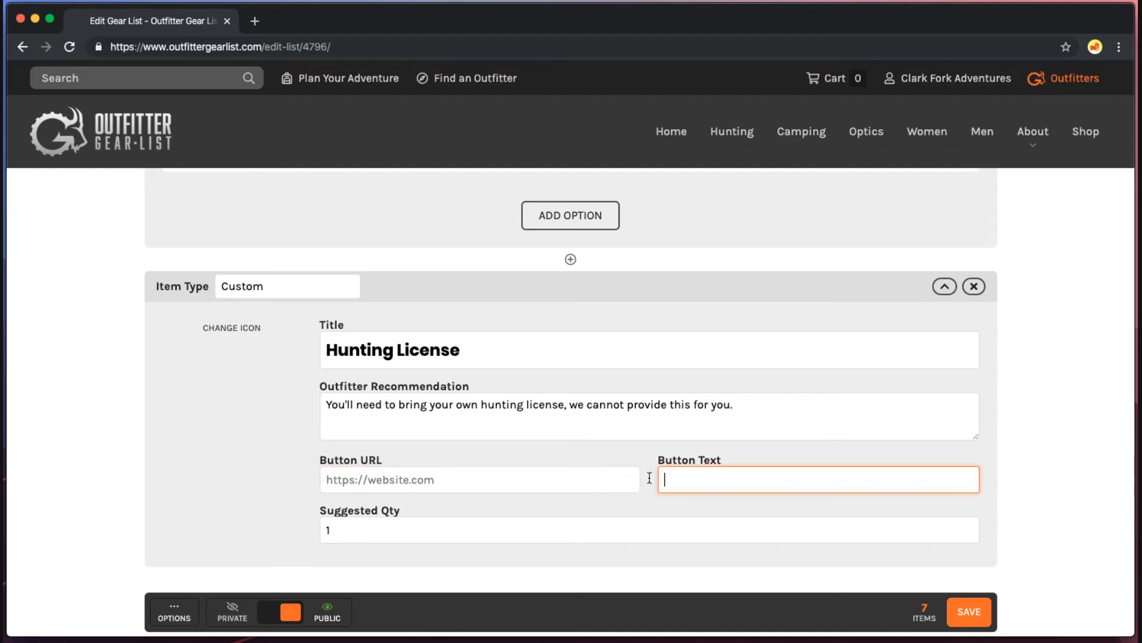
pyautogui.click(581, 479)
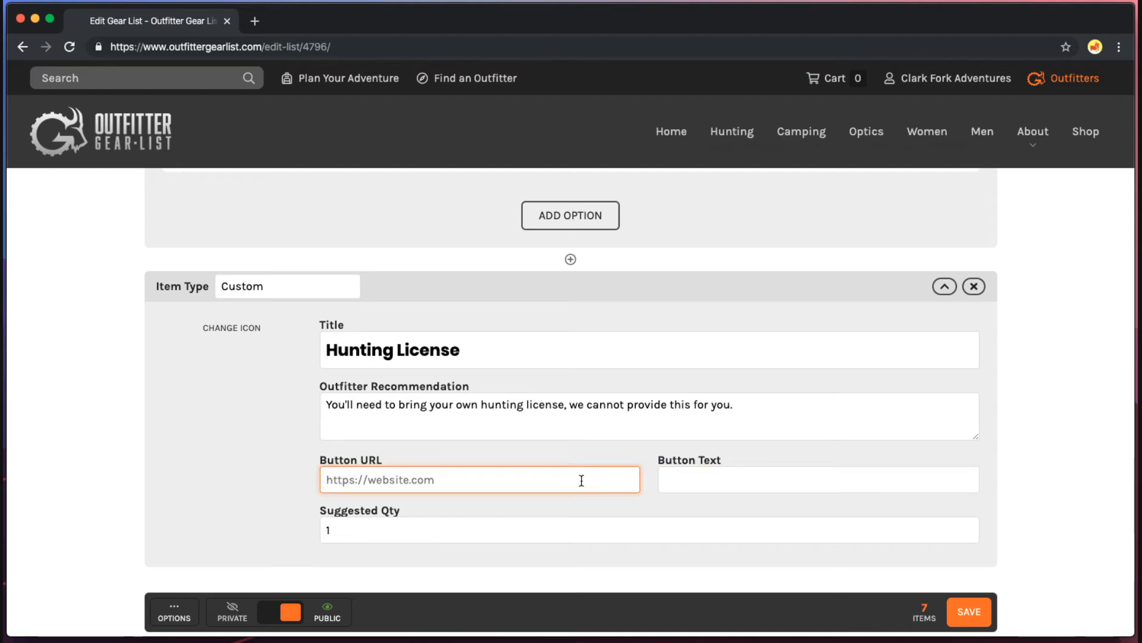
pyautogui.press('super+t')
pyautogui.write('montana hunt')
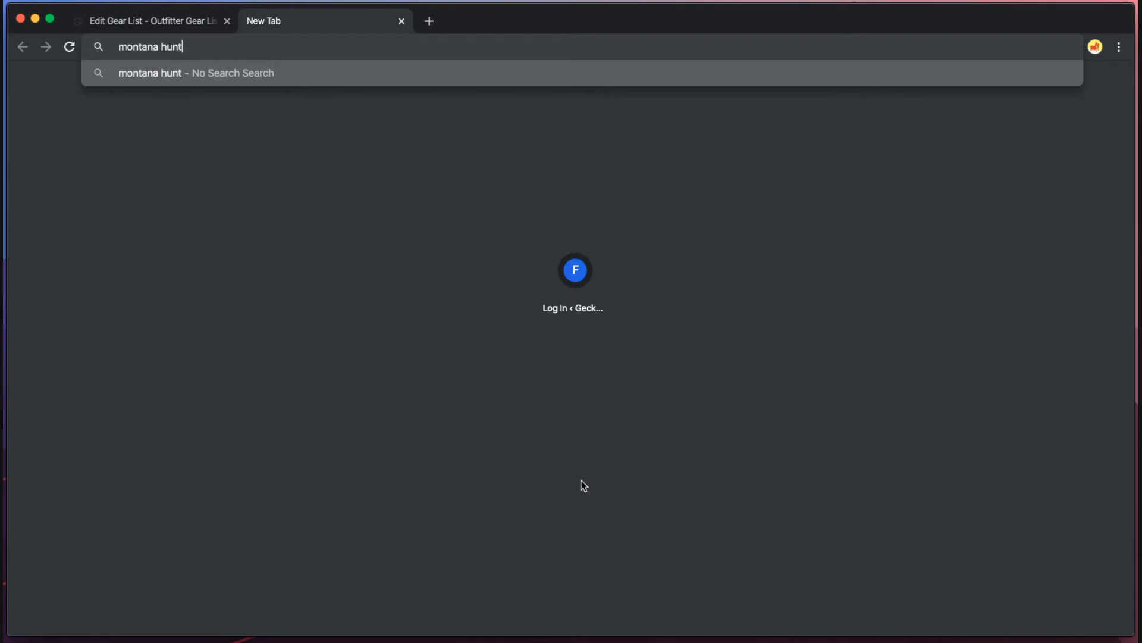
pyautogui.write('ing linc')
pyautogui.write('nse')
pyautogui.press('Return')
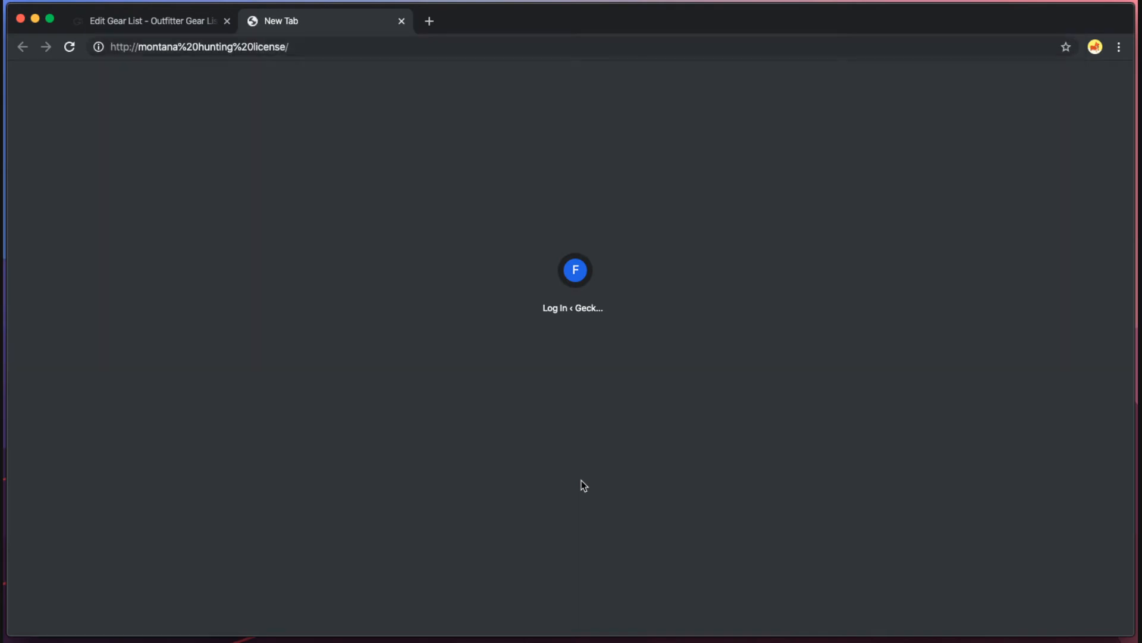
pyautogui.press('super+w')
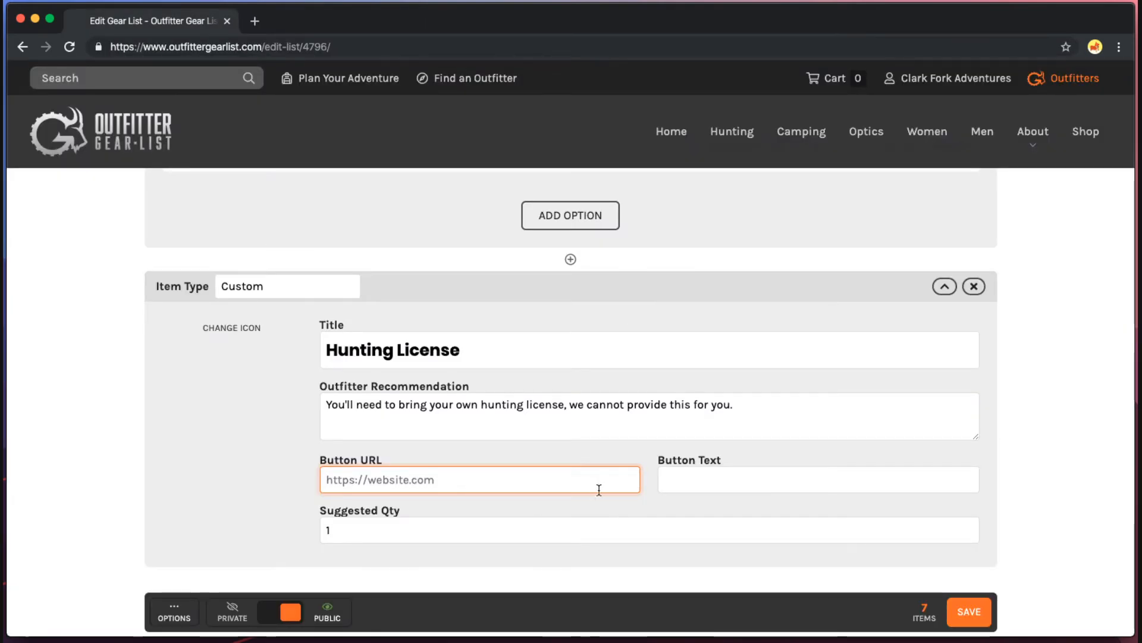
pyautogui.write('mt.gov')
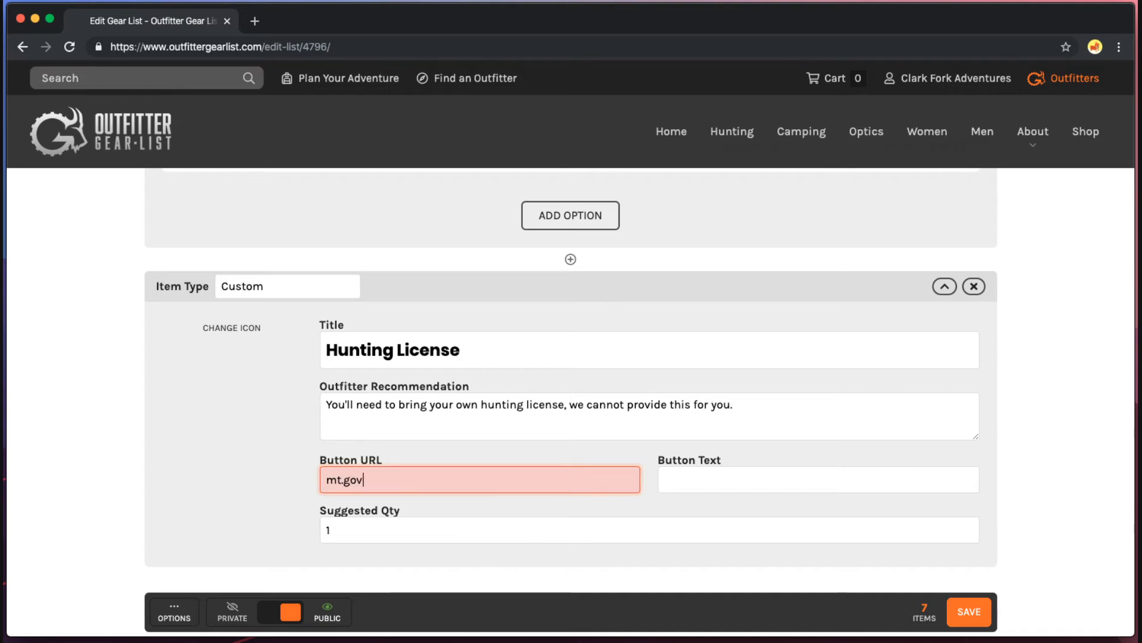
pyautogui.write('/hunting/')
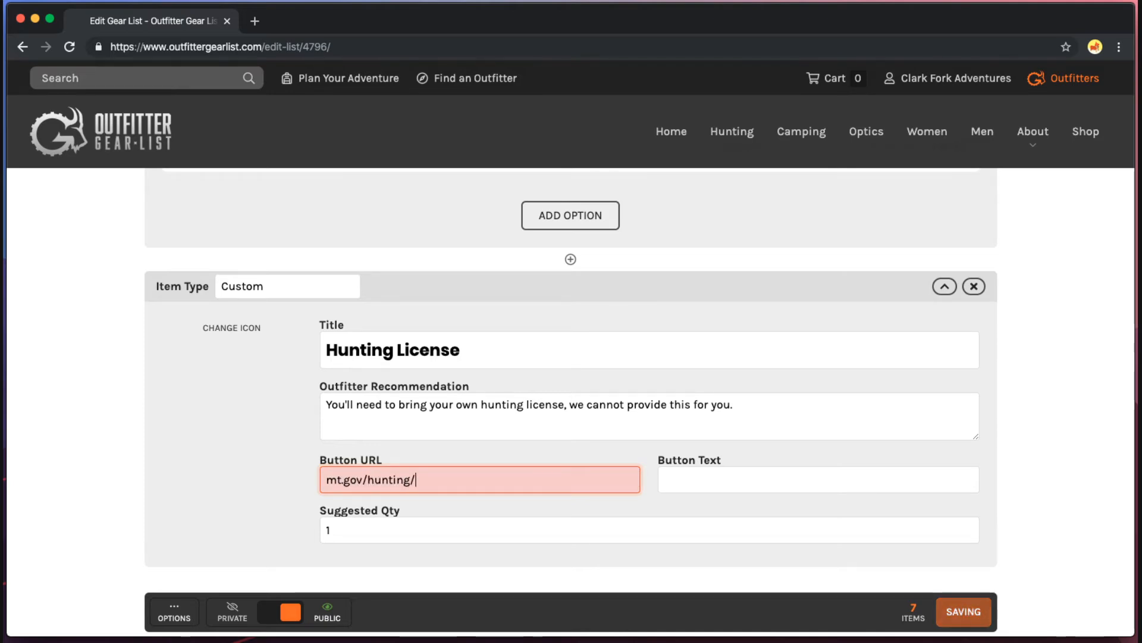
pyautogui.write('getalicense')
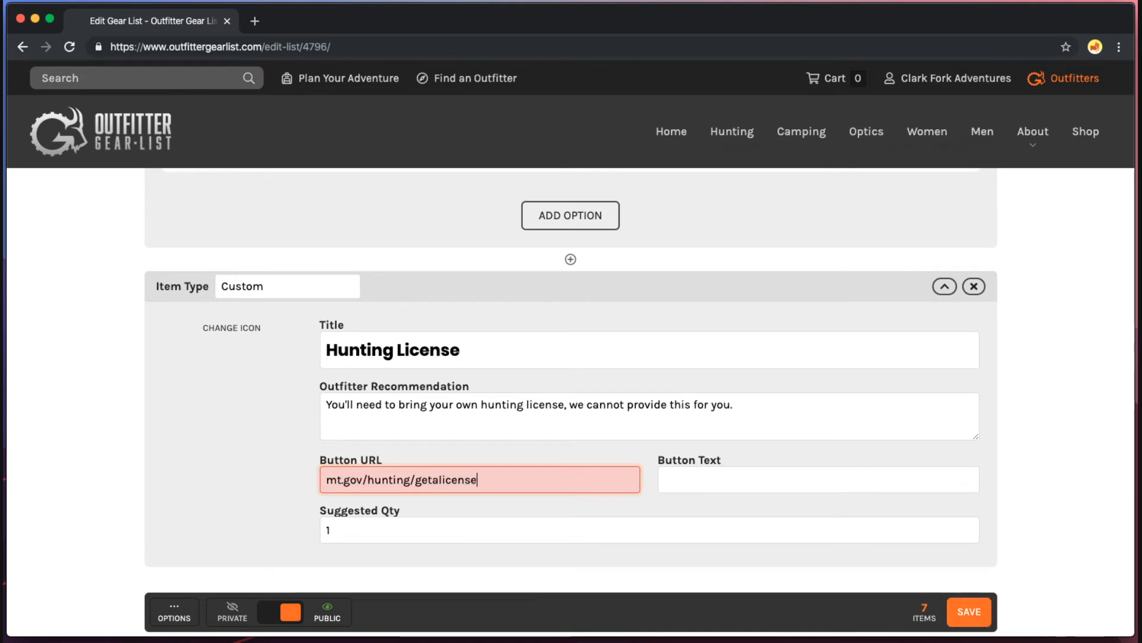
pyautogui.press('Tab')
pyautogui.write('Get a Lice')
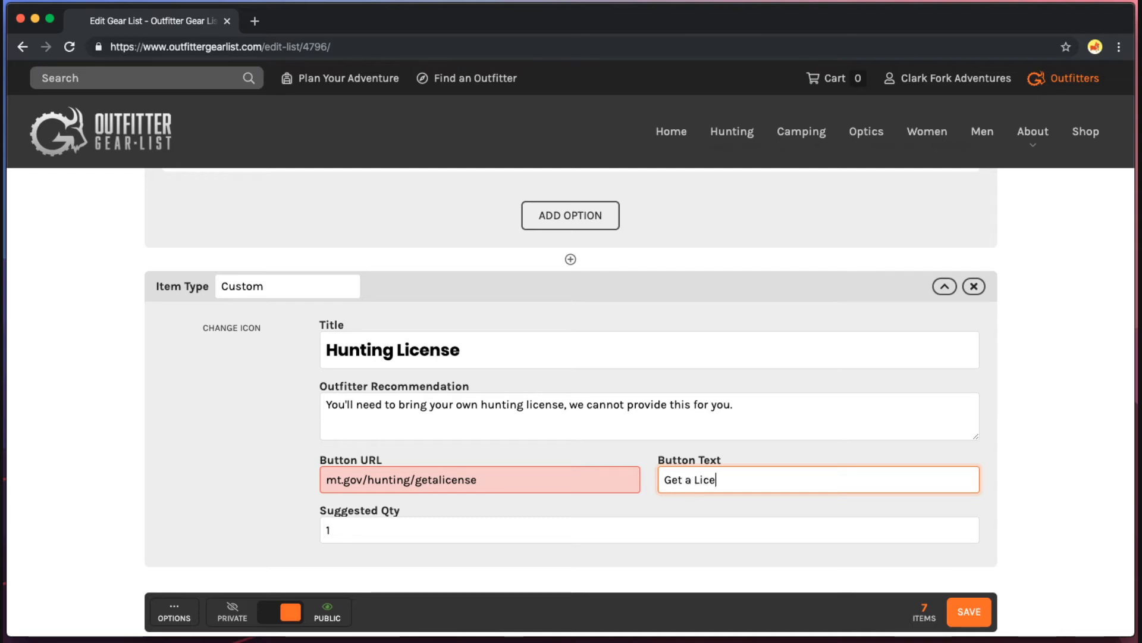
pyautogui.write('nce')
pyautogui.click(573, 479)
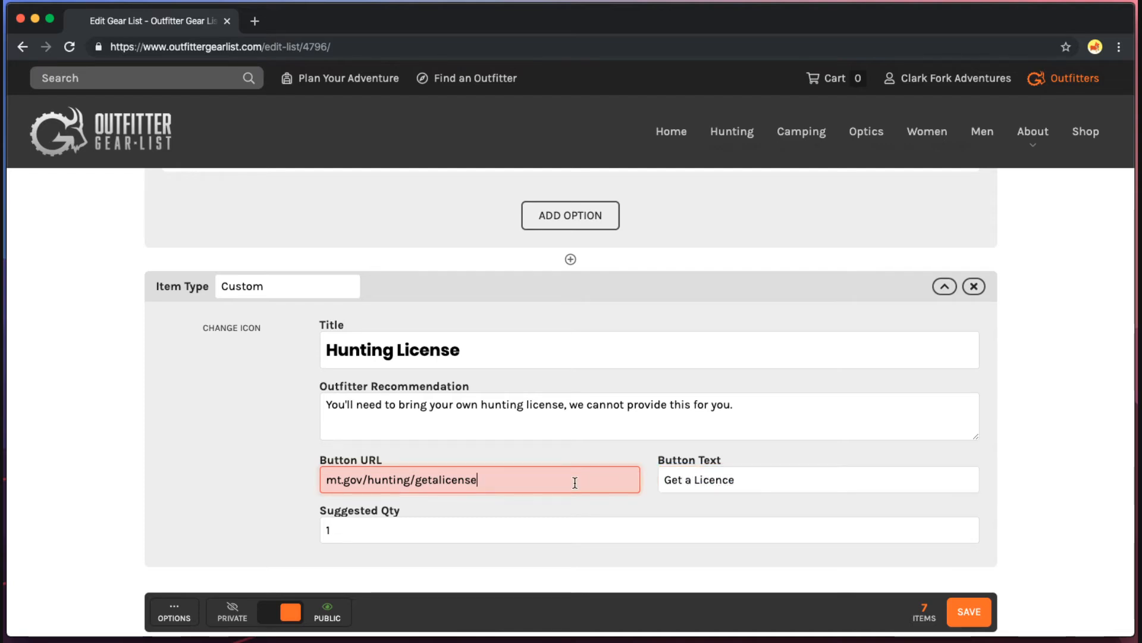
pyautogui.press('Home')
pyautogui.write('www.')
pyautogui.press('End')
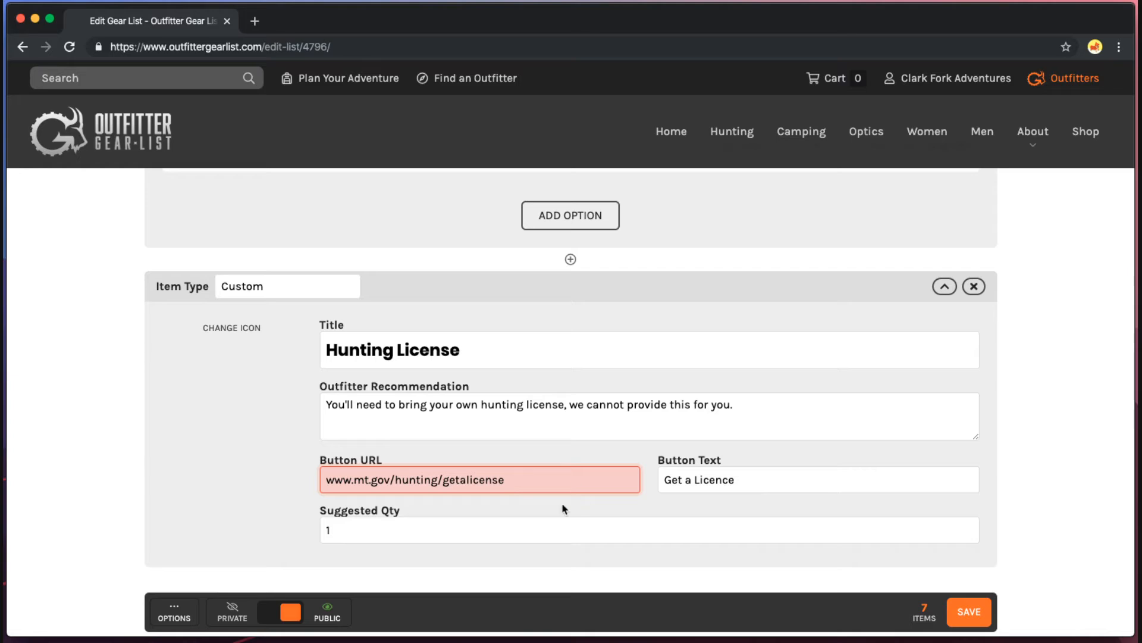
pyautogui.scroll(-1, 553, 513)
pyautogui.click(365, 510)
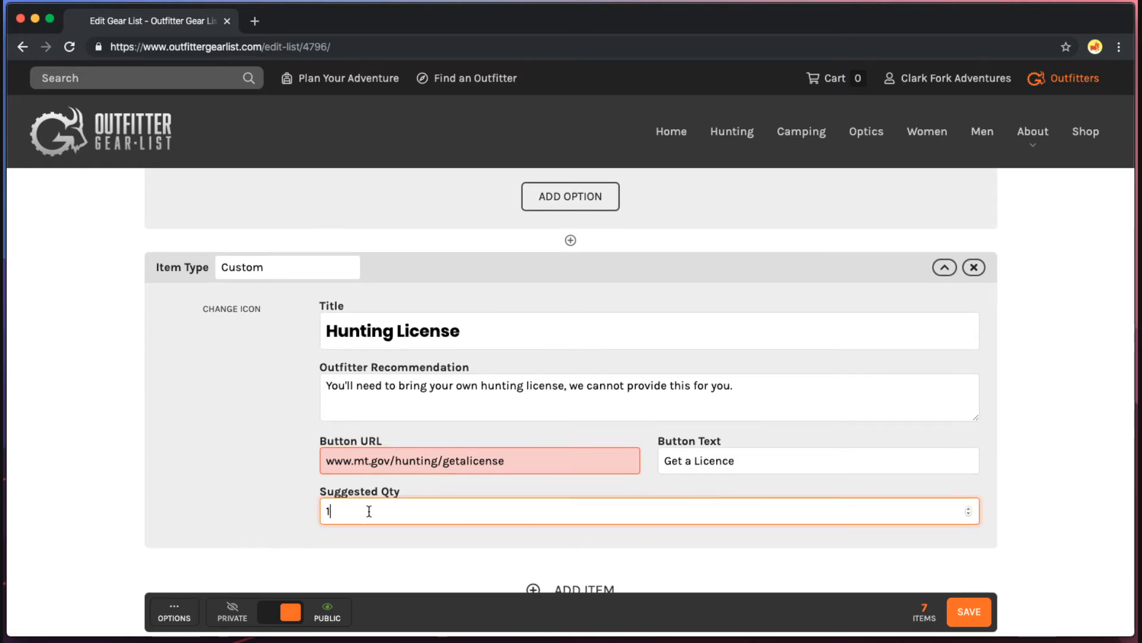
# Give the Hunting License item the deer-in-crosshairs icon.
pyautogui.click(231, 310)
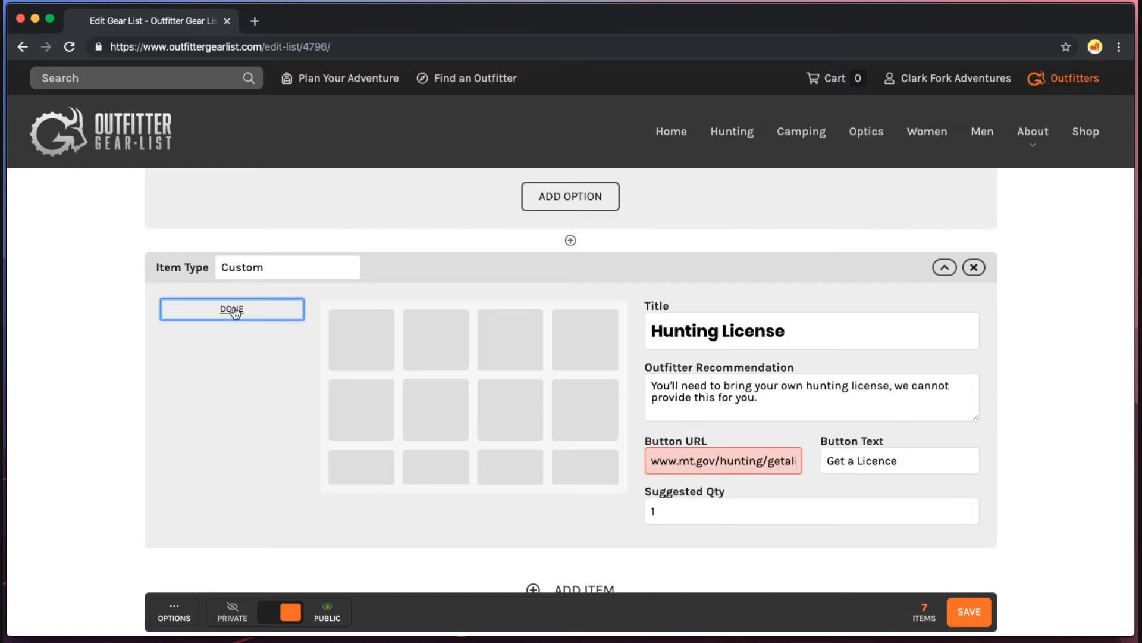
pyautogui.scroll(-3, 543, 390)
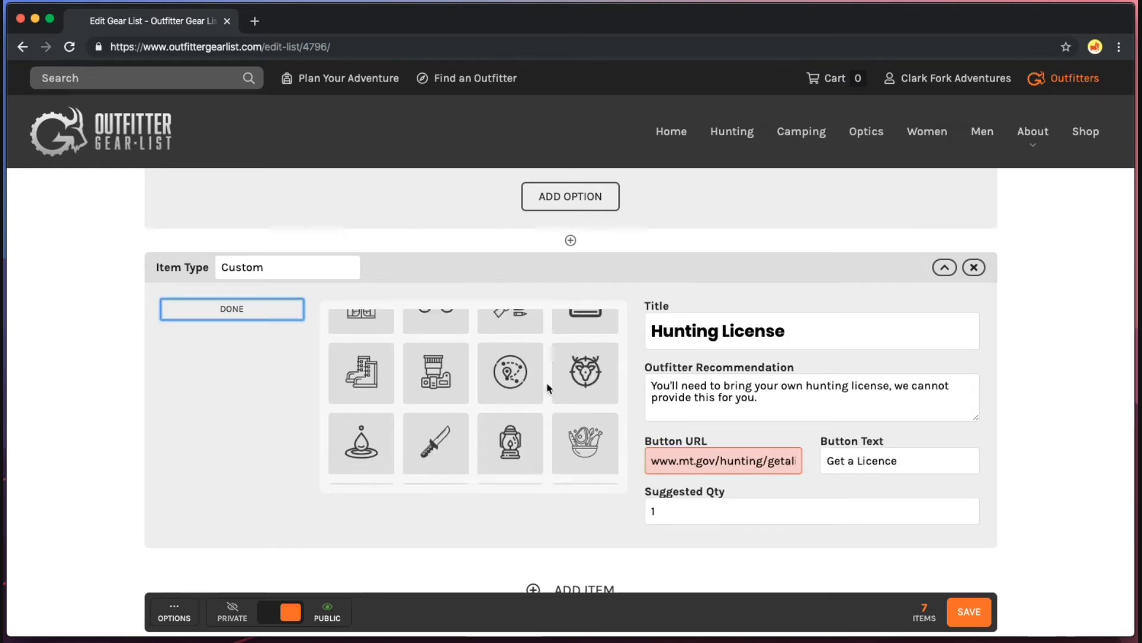
pyautogui.click(587, 376)
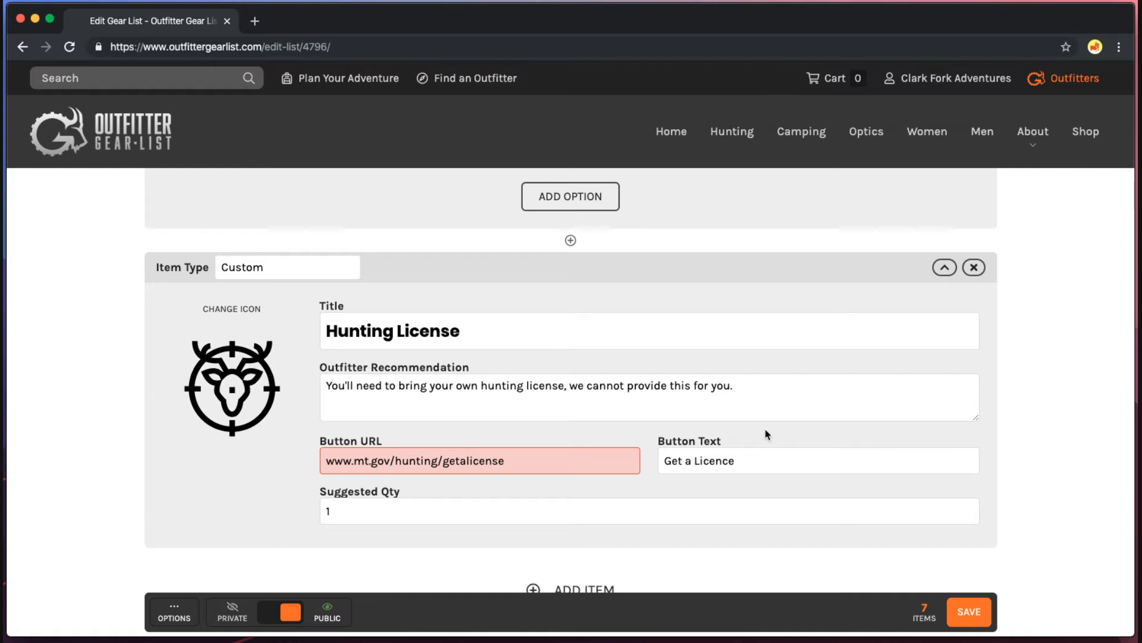
pyautogui.scroll(-2, 755, 538)
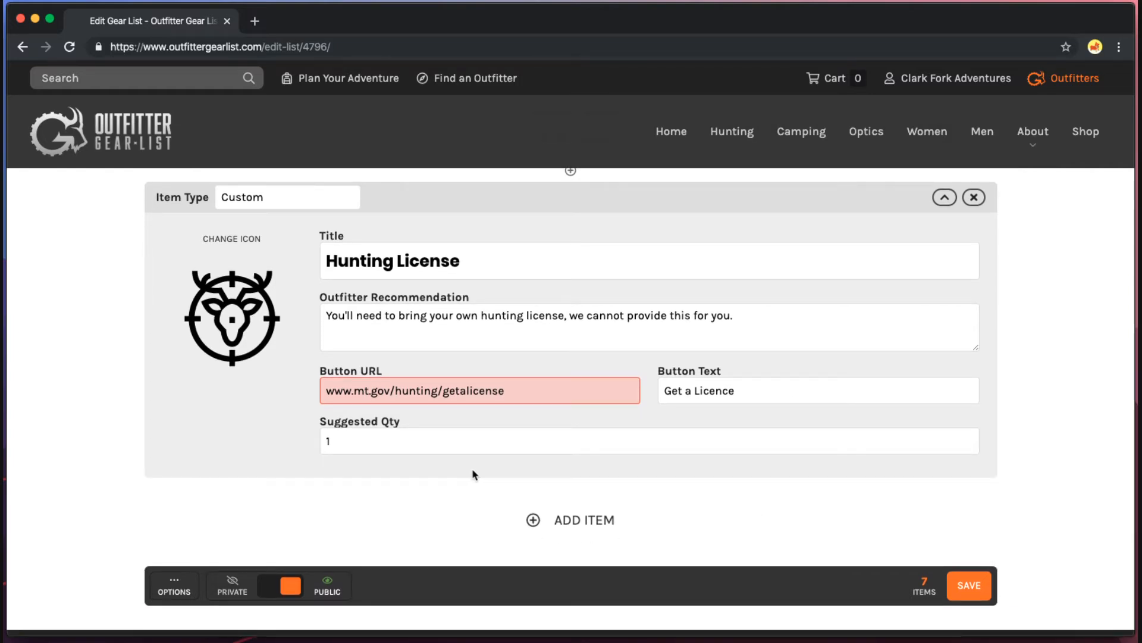
# Add an eighth gear list item and switch its type from Catalog to Custom.
pyautogui.click(590, 521)
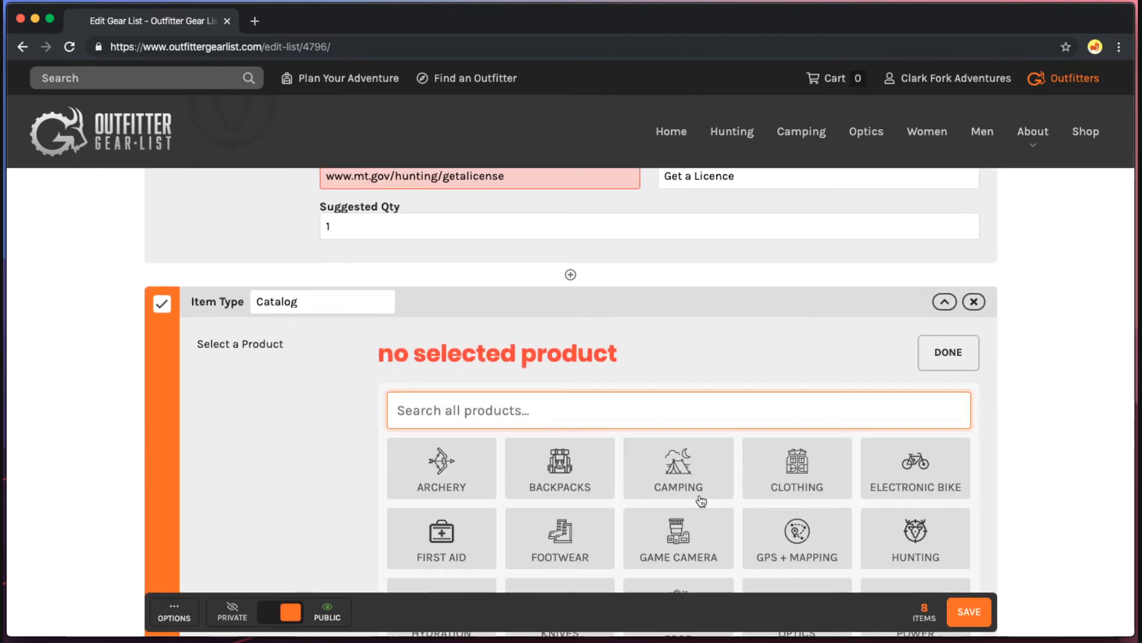
pyautogui.scroll(-2, 1048, 364)
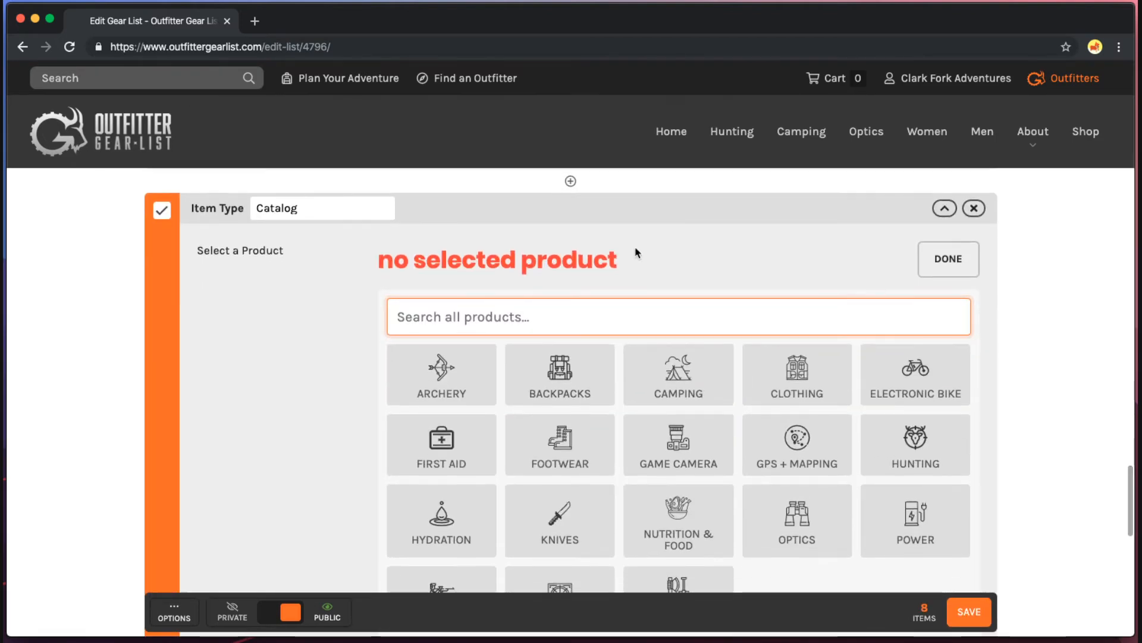
pyautogui.click(297, 212)
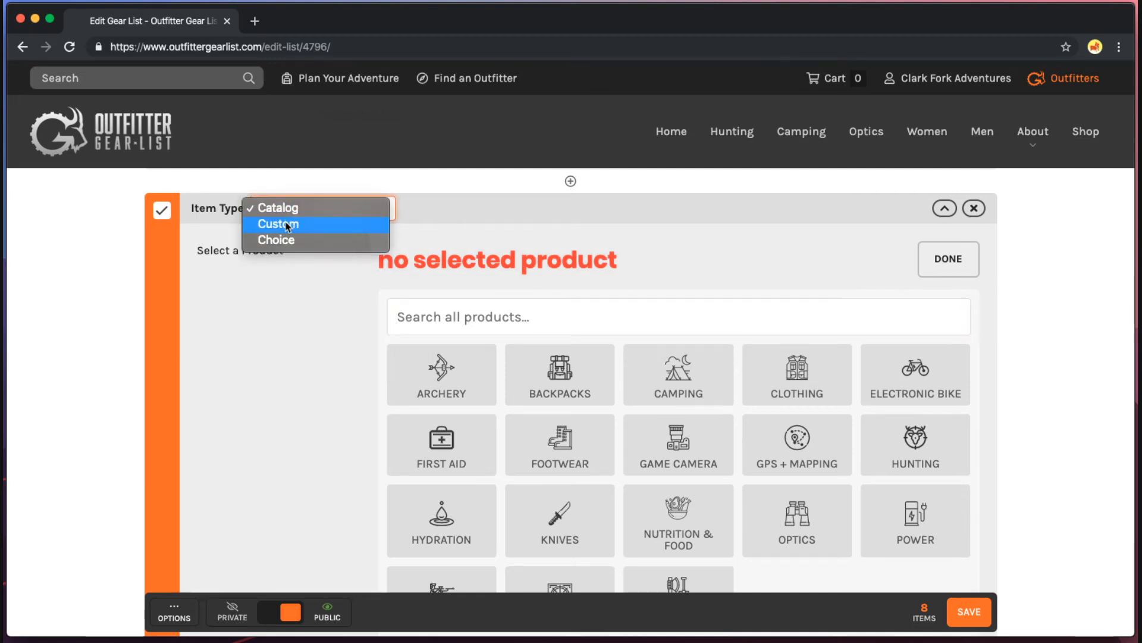
pyautogui.press('Escape')
pyautogui.click(354, 266)
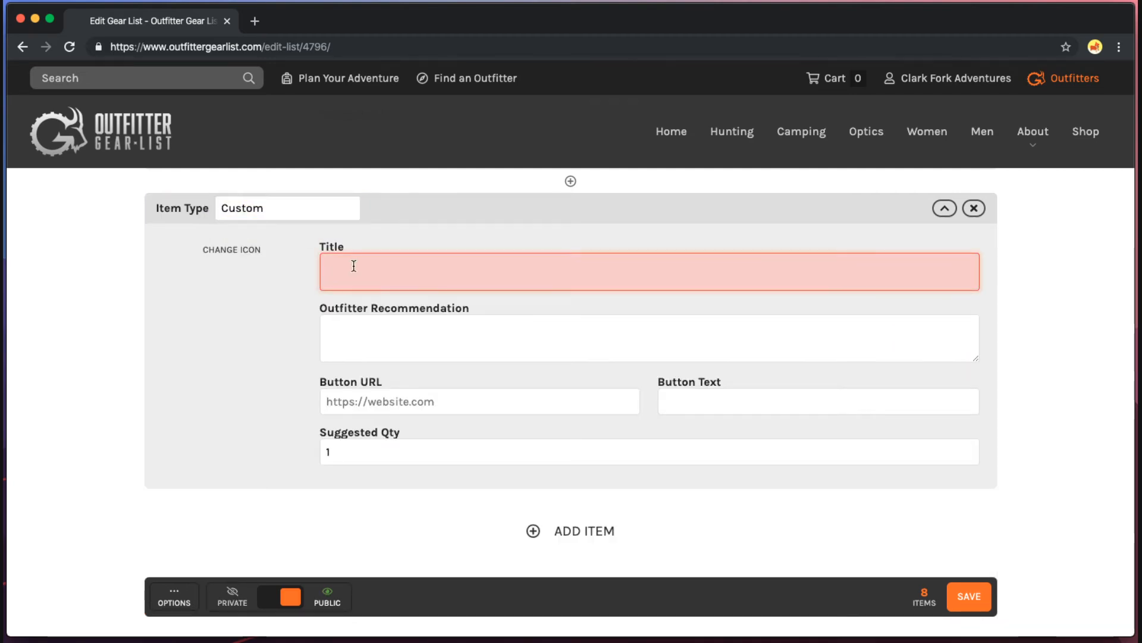
# Title the eighth item 'Propane Fuel Tanks' with a suggested quantity of 4.
pyautogui.write('Propane ')
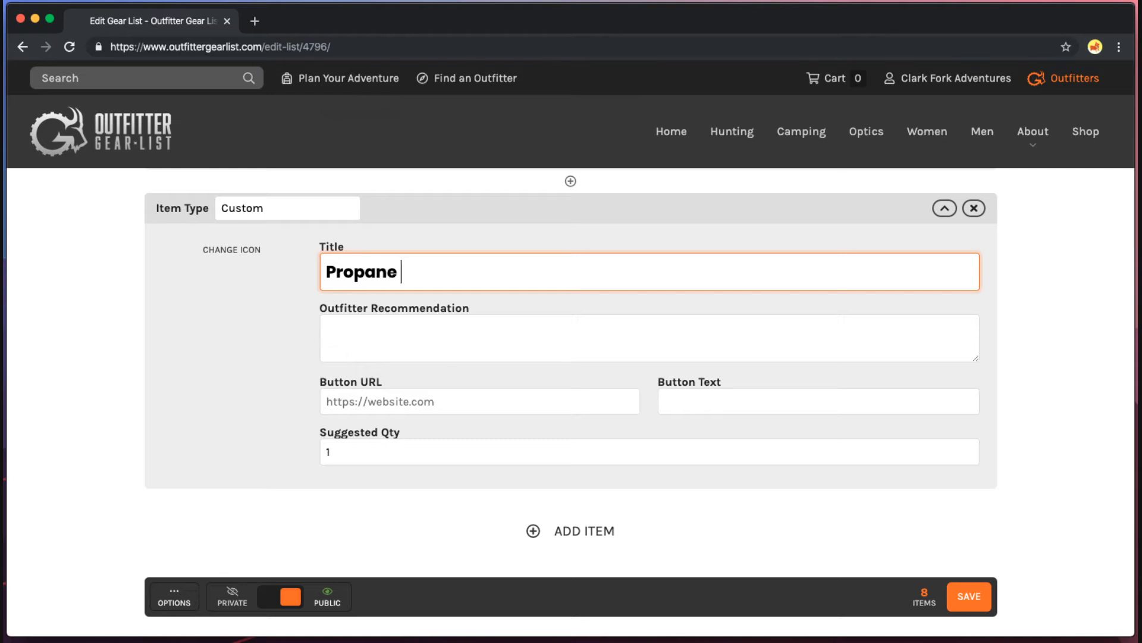
pyautogui.write('Fuel Tanks')
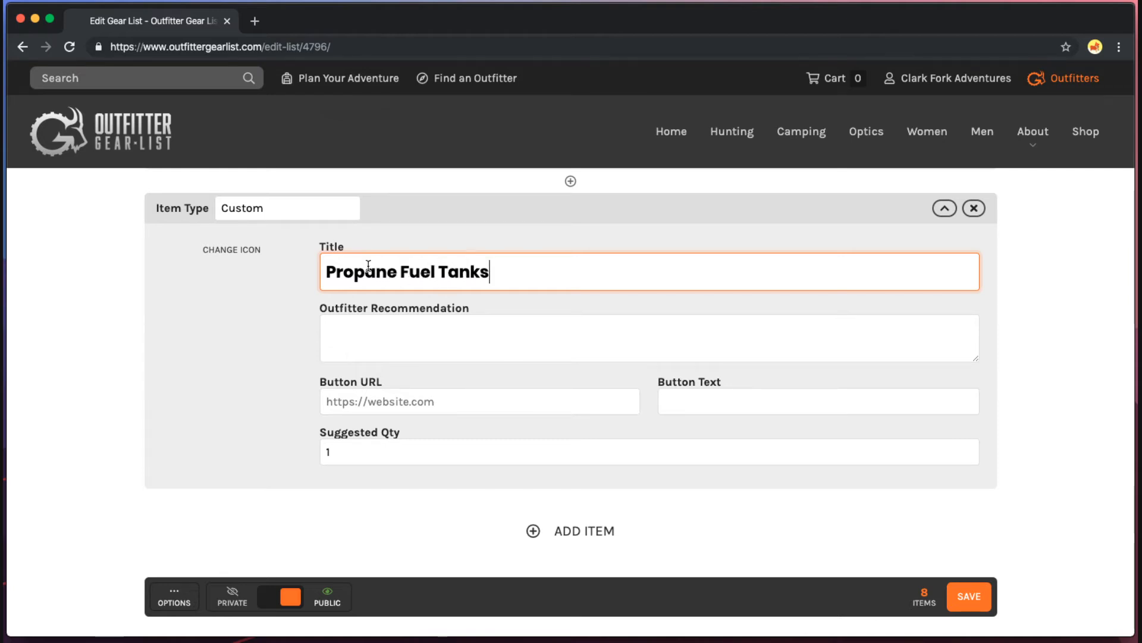
pyautogui.click(415, 320)
pyautogui.click(453, 445)
pyautogui.press('BackSpace')
pyautogui.write('4')
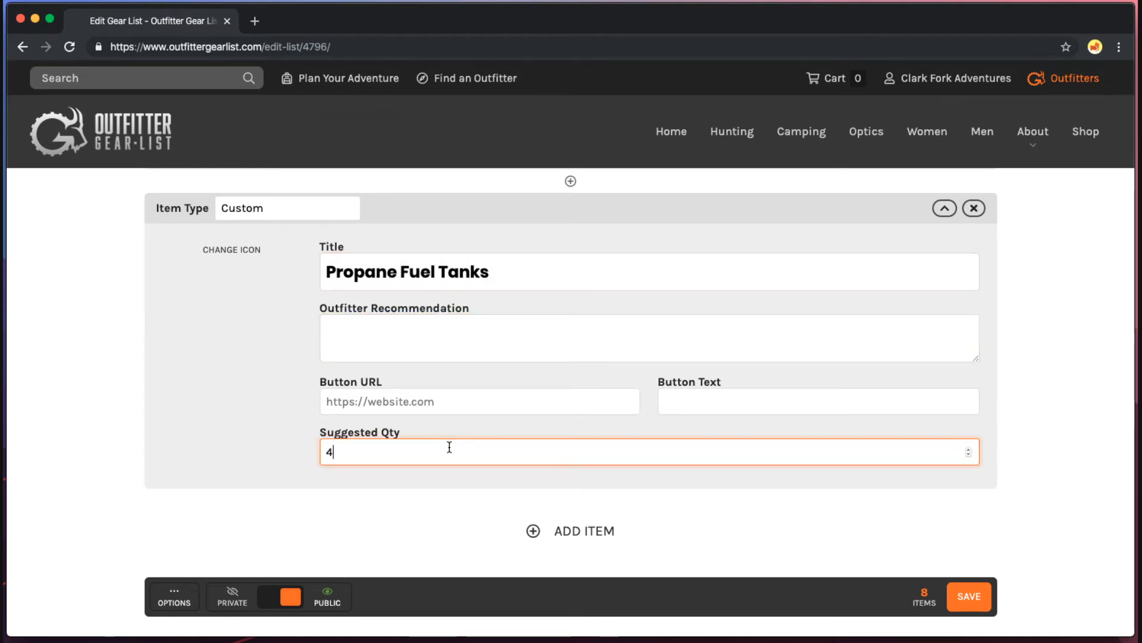
pyautogui.click(405, 325)
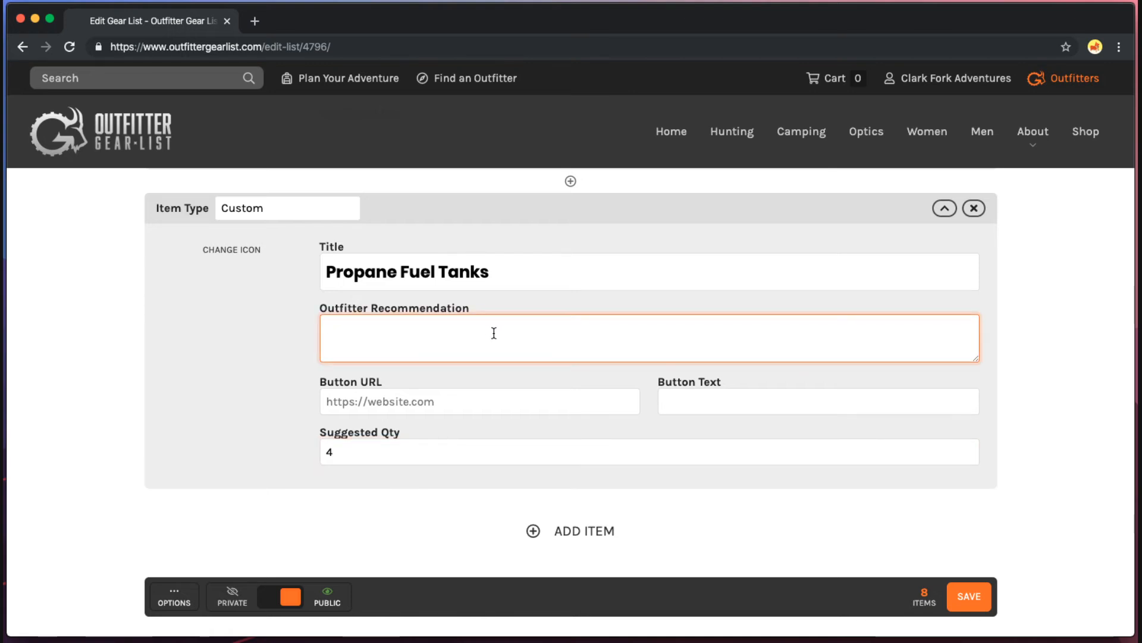
pyautogui.write('YUo')
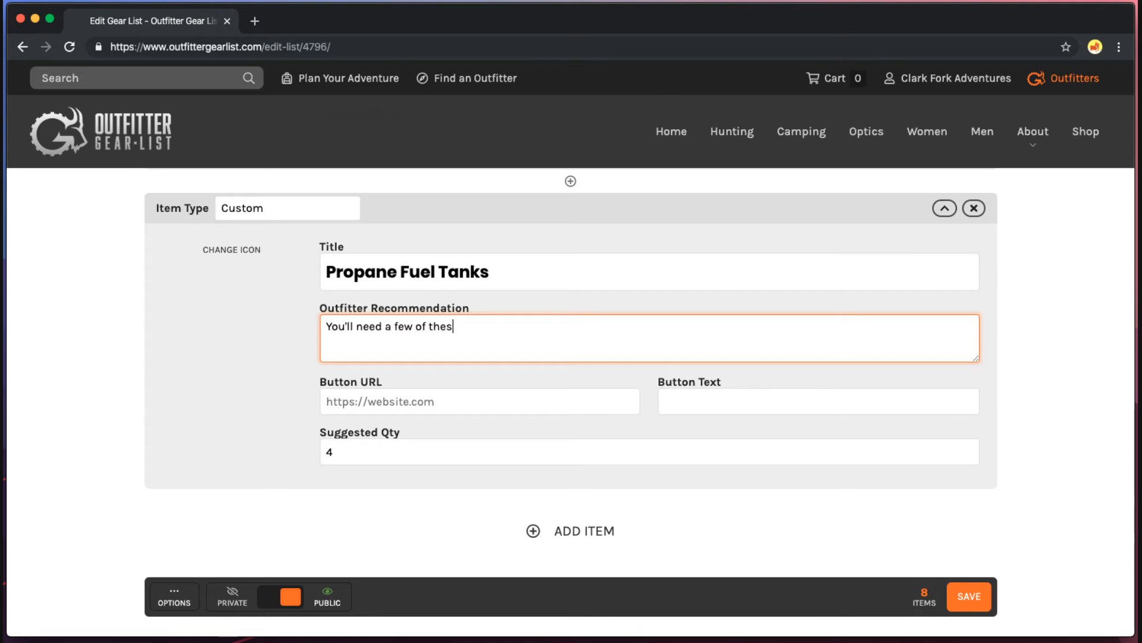
pyautogui.write('e.')
pyautogui.click(495, 408)
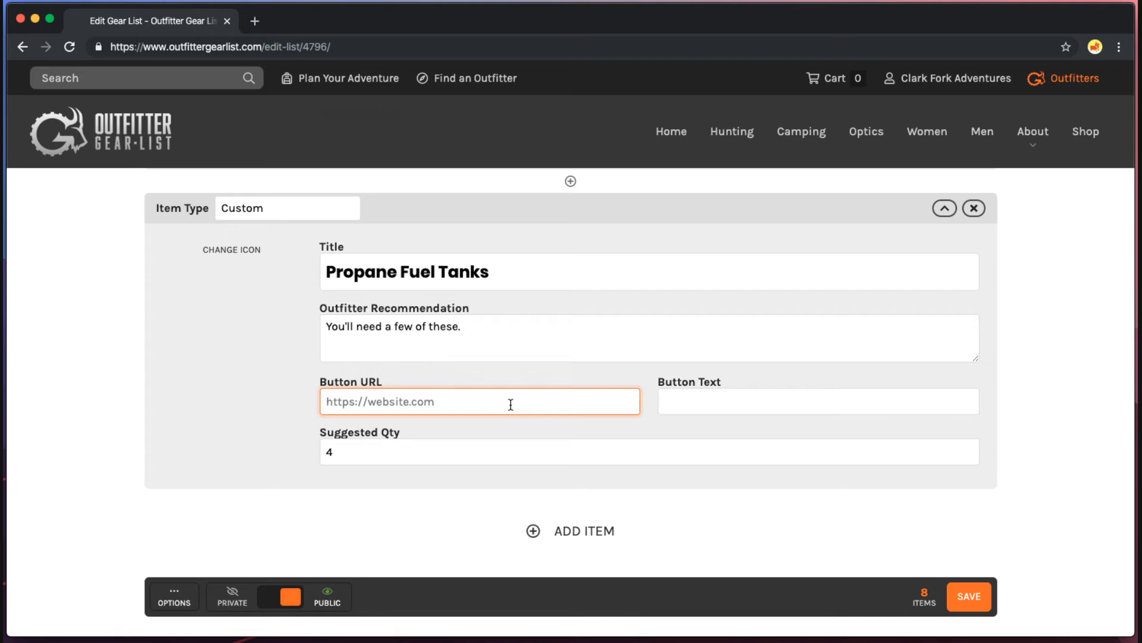
pyautogui.write('www')
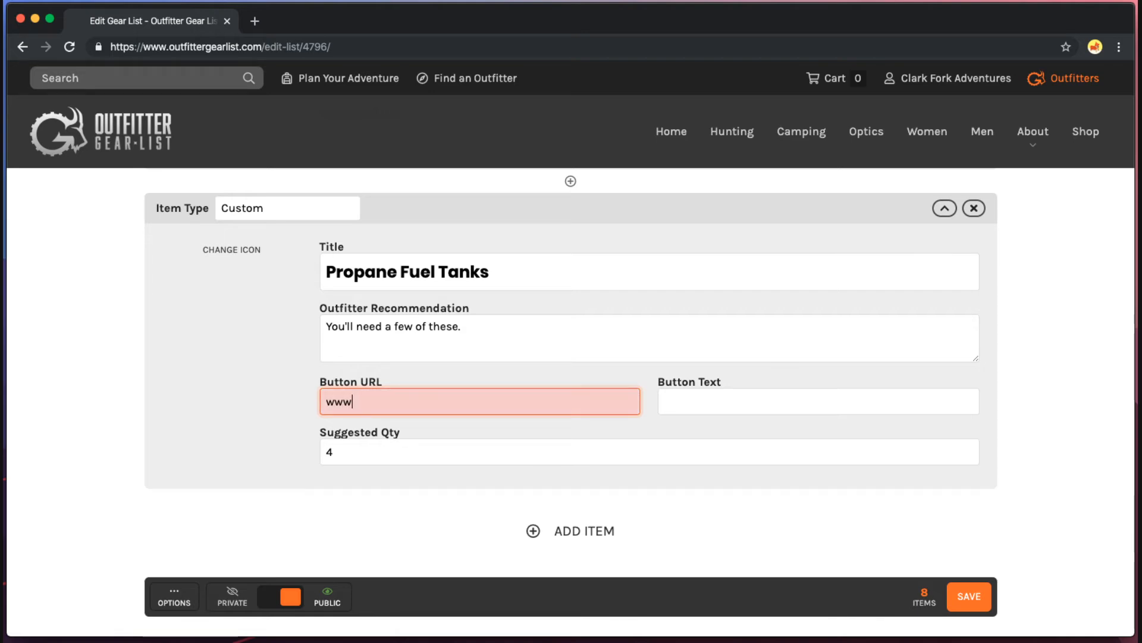
pyautogui.write('.')
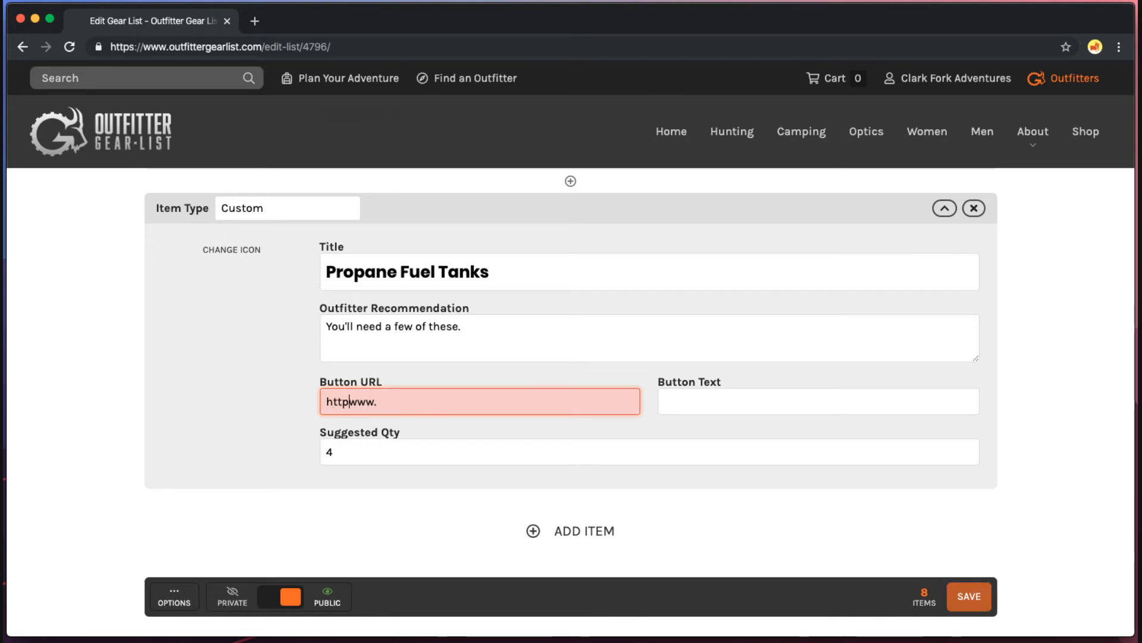
pyautogui.write('http://')
pyautogui.press('super+Right')
pyautogui.write('pr')
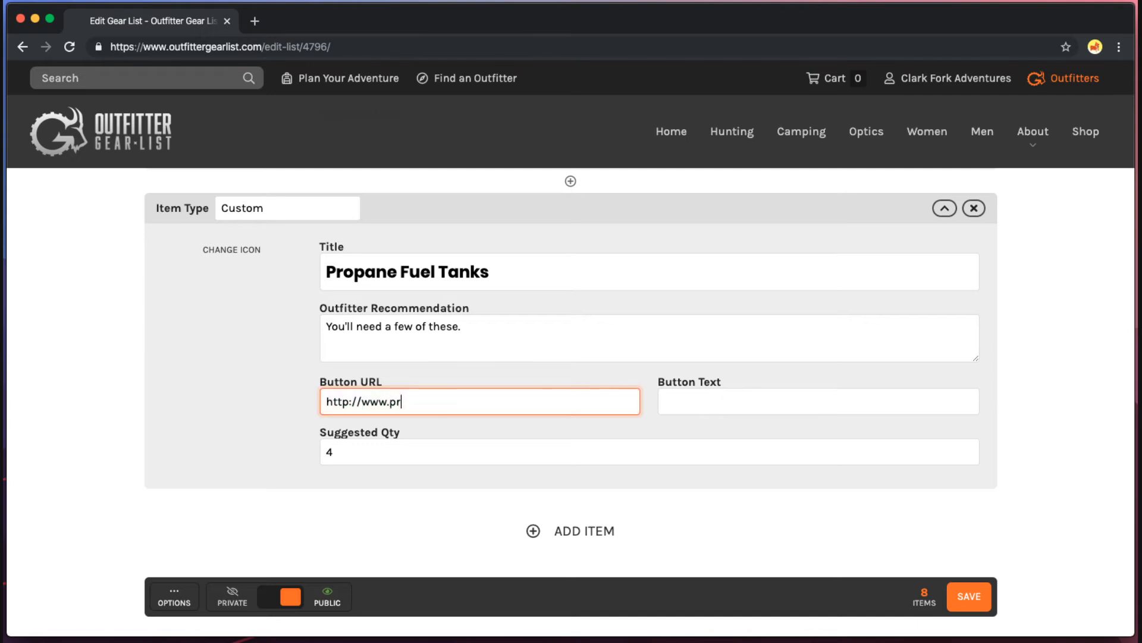
pyautogui.write('opanetanks.com')
pyautogui.press('Tab')
pyautogui.write('Get')
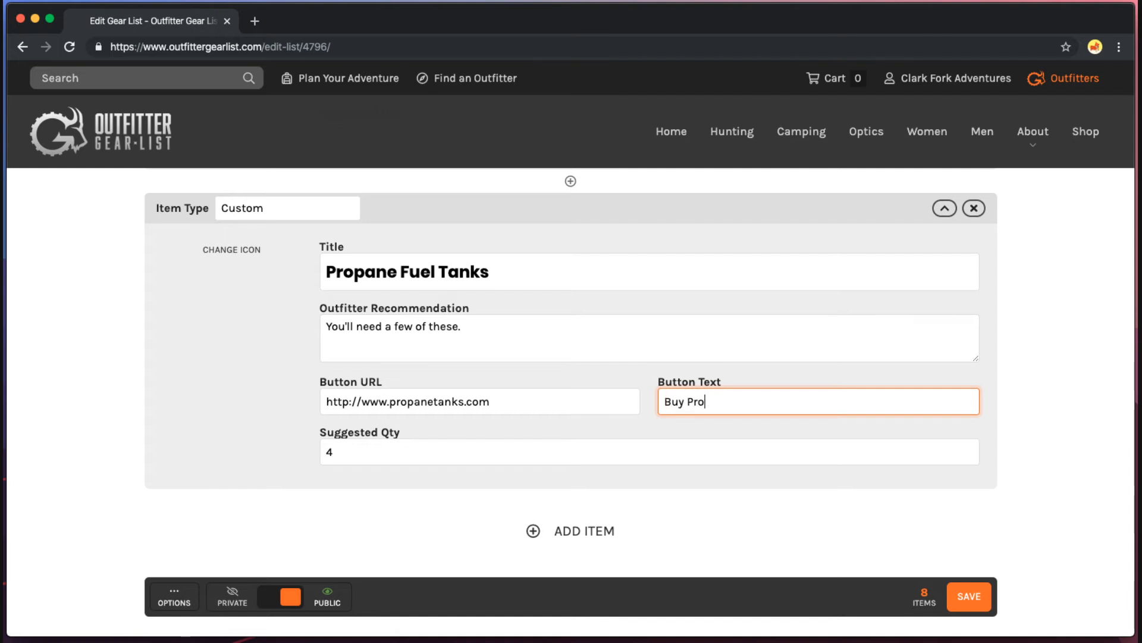
pyautogui.write('Buy Propane Tanks.')
pyautogui.press('BackSpace')
pyautogui.click(533, 398)
pyautogui.press('super+a')
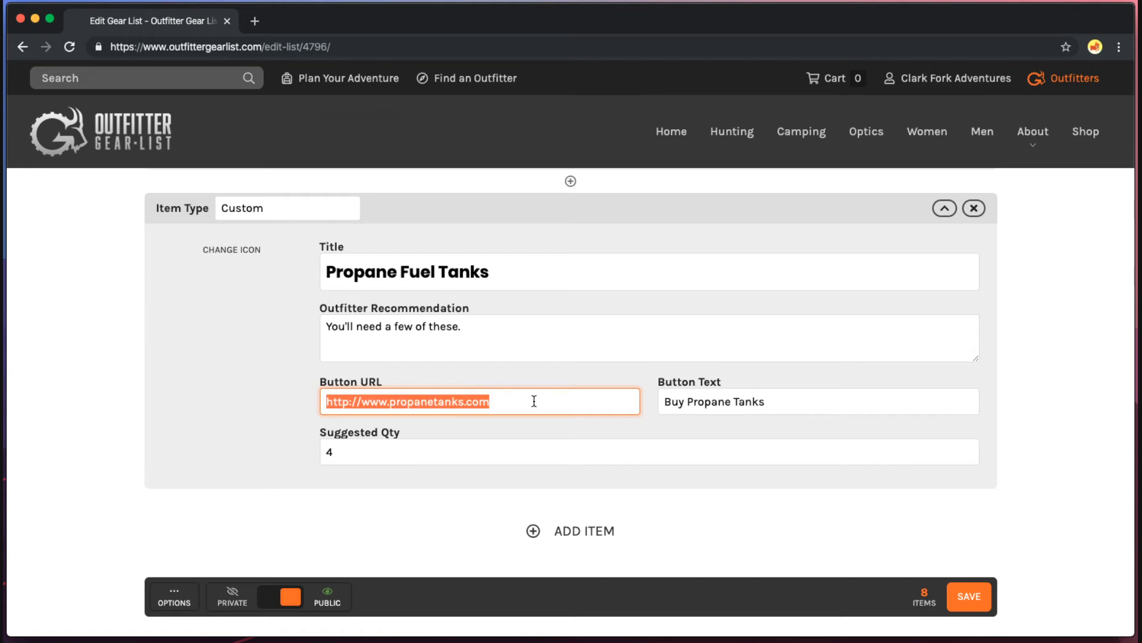
pyautogui.click(537, 400)
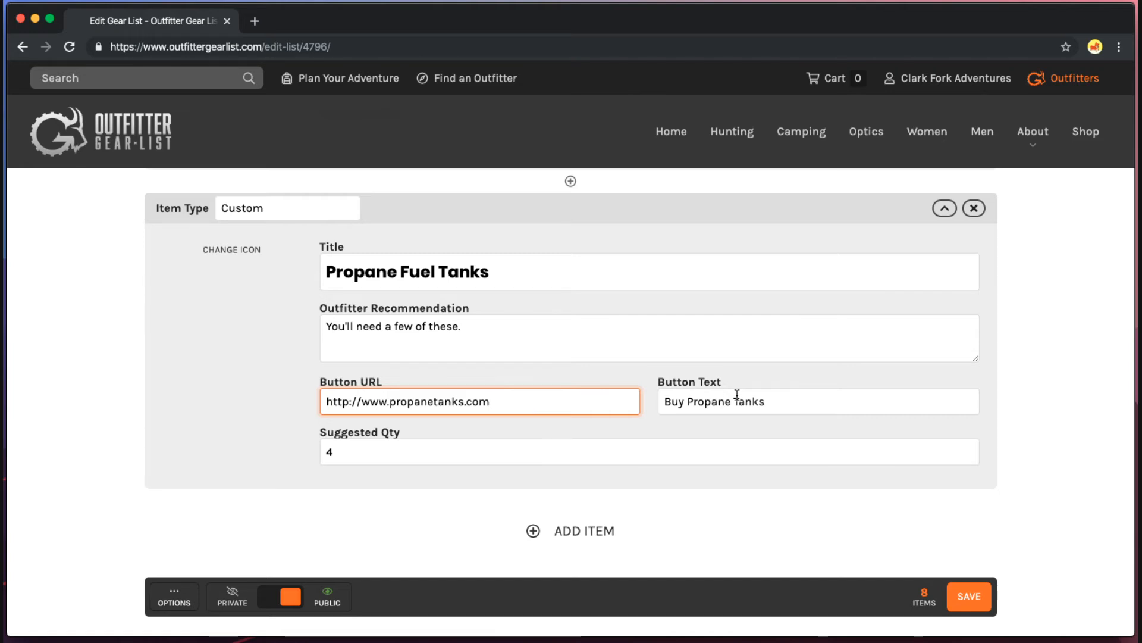
pyautogui.scroll(3, 720, 397)
pyautogui.click(373, 238)
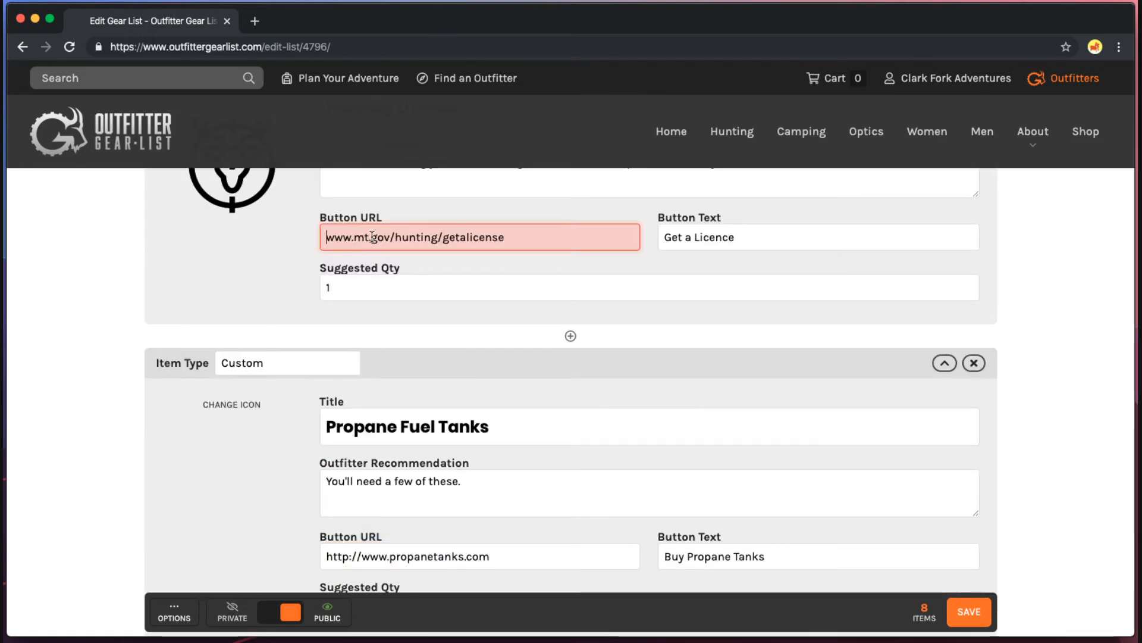
pyautogui.scroll(1, 372, 237)
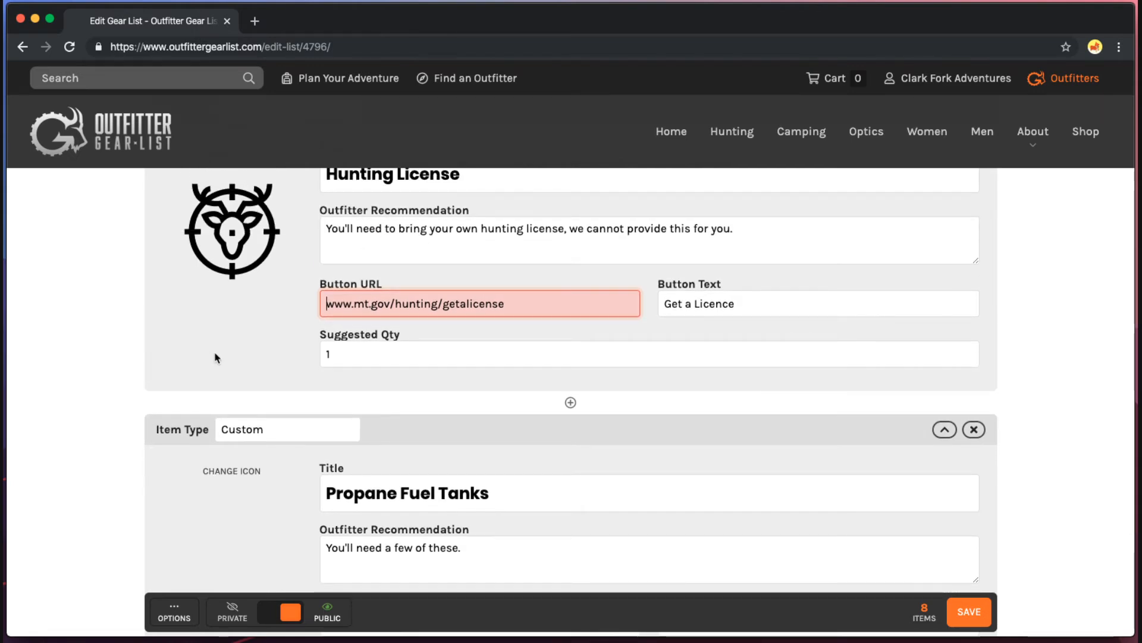
pyautogui.write('https:')
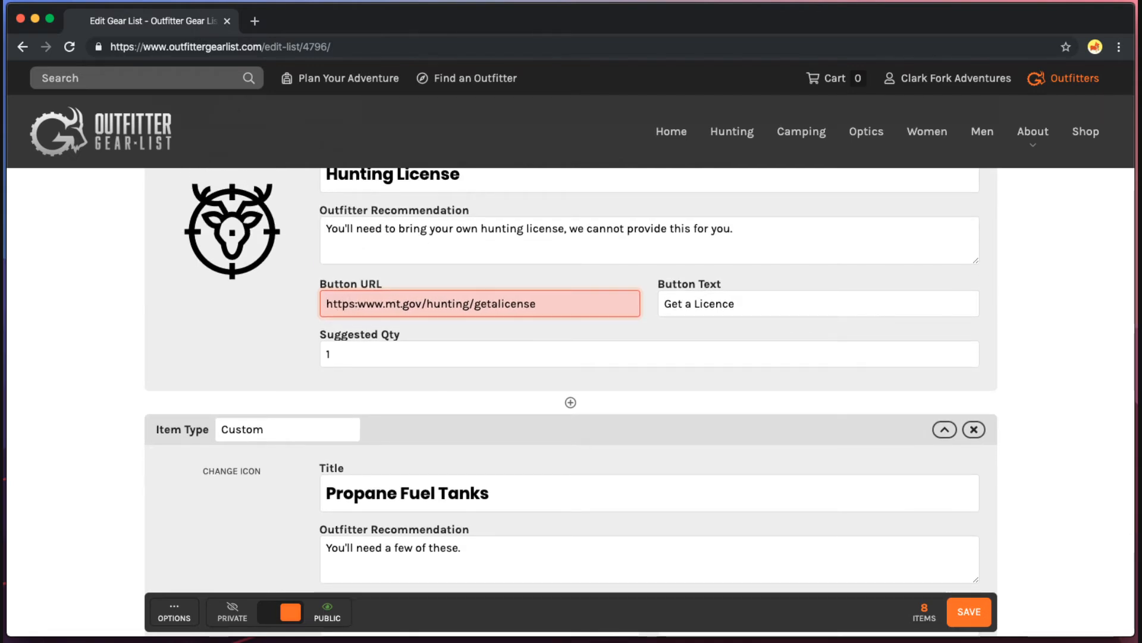
pyautogui.write('//')
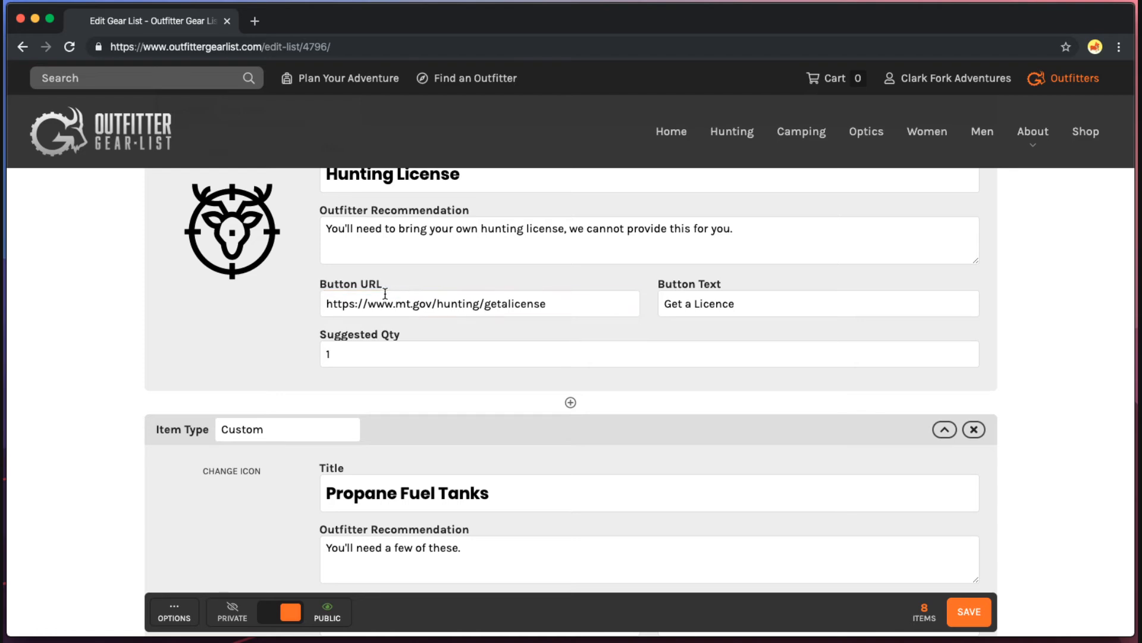
pyautogui.moveTo(325, 304); pyautogui.dragTo(612, 296)
pyautogui.click(580, 309)
pyautogui.scroll(-5, 280, 378)
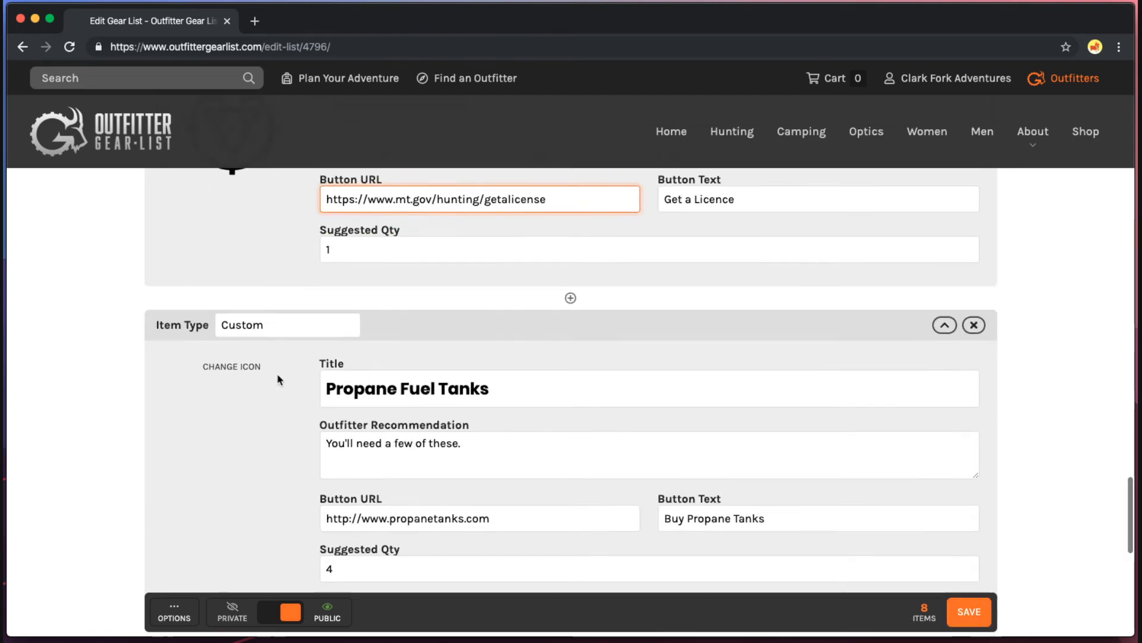
# Set the Propane Fuel Tanks icon to the lantern and save the list.
pyautogui.click(245, 246)
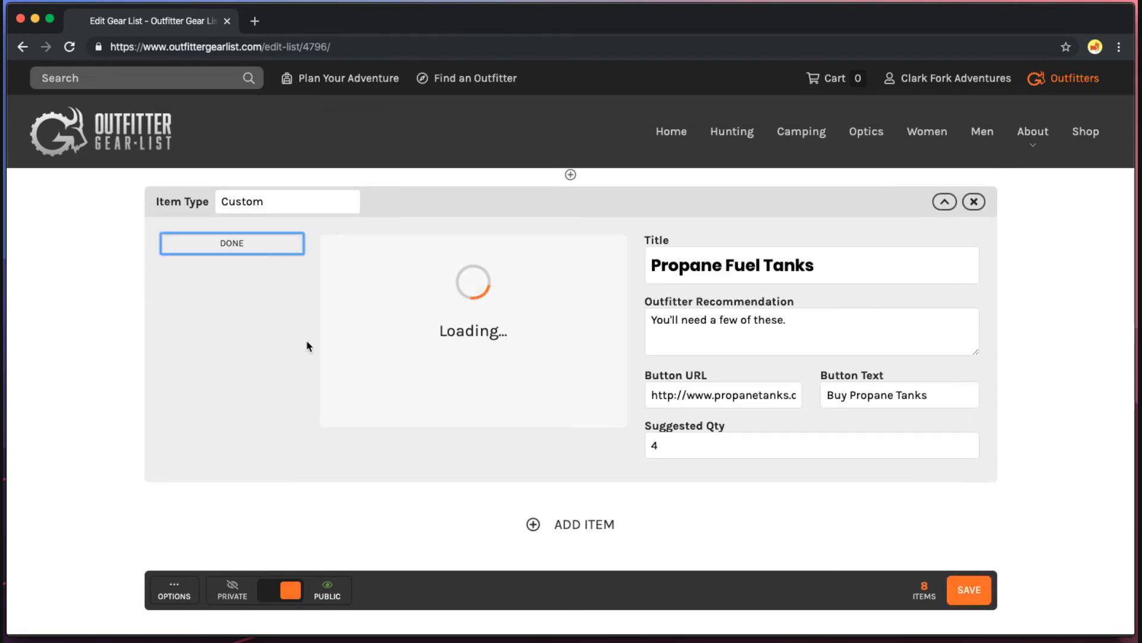
pyautogui.click(585, 406)
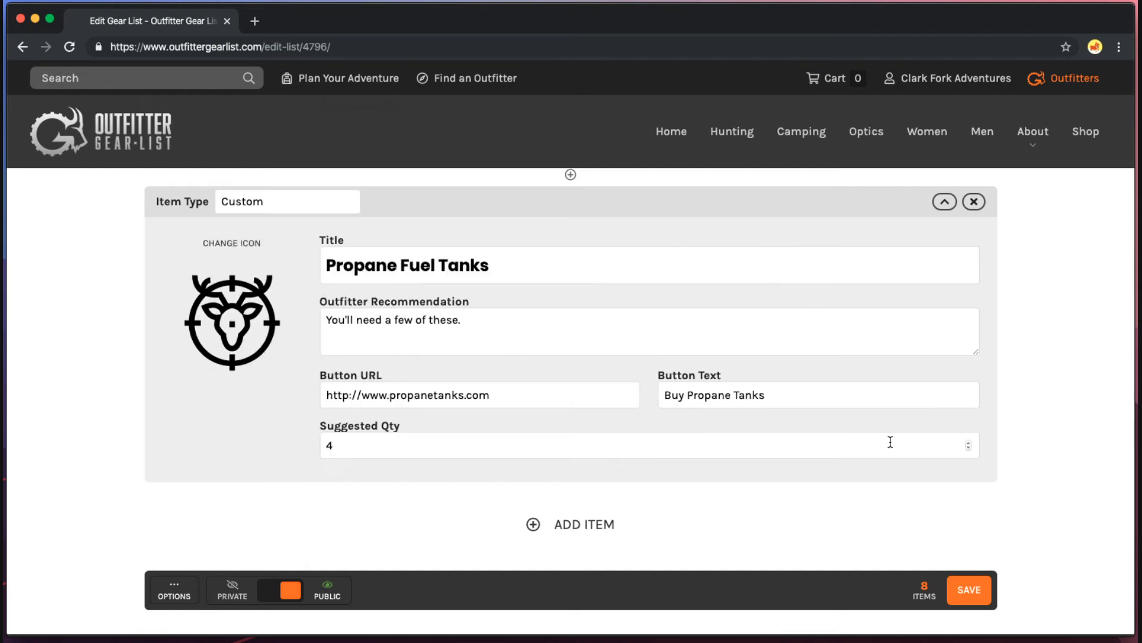
pyautogui.scroll(-1, 964, 506)
pyautogui.click(992, 553)
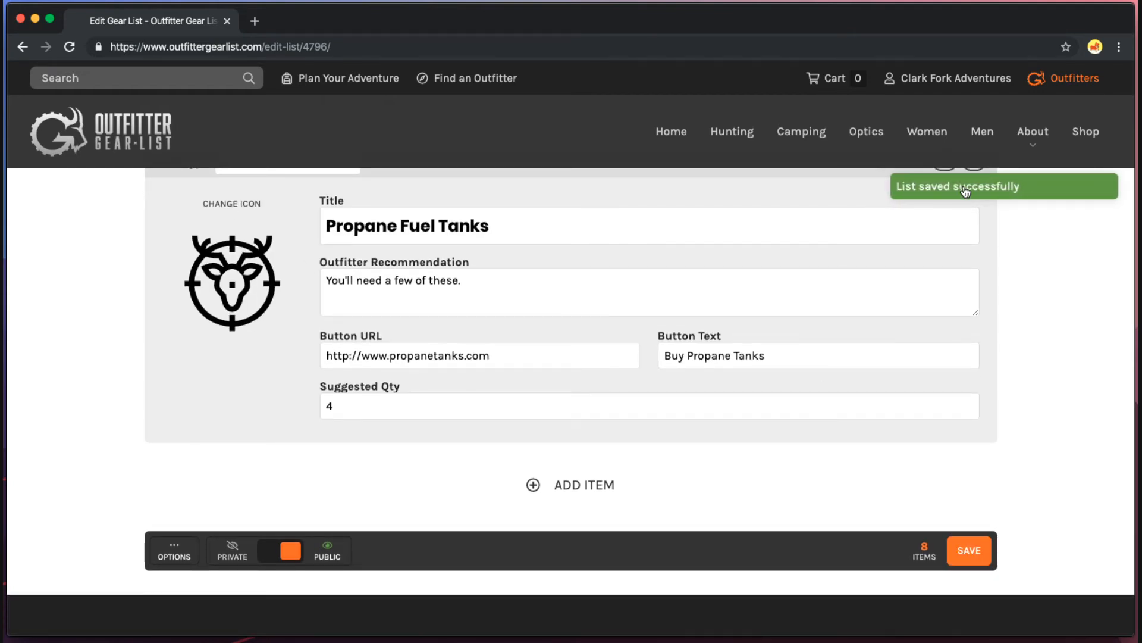
pyautogui.scroll(6, 780, 489)
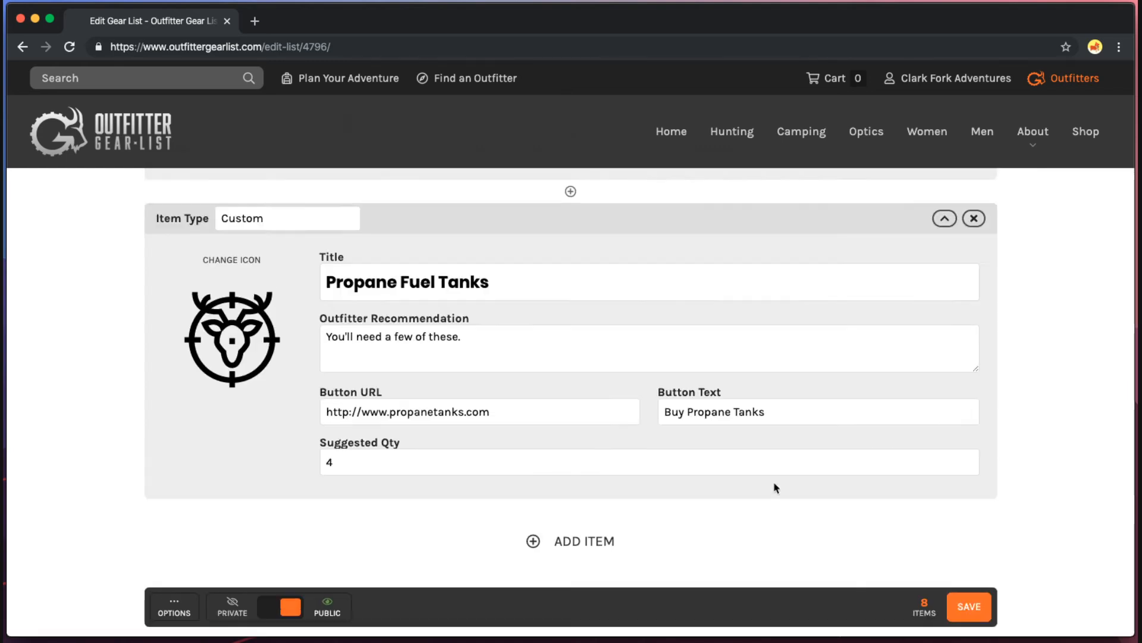
pyautogui.scroll(-2, 776, 488)
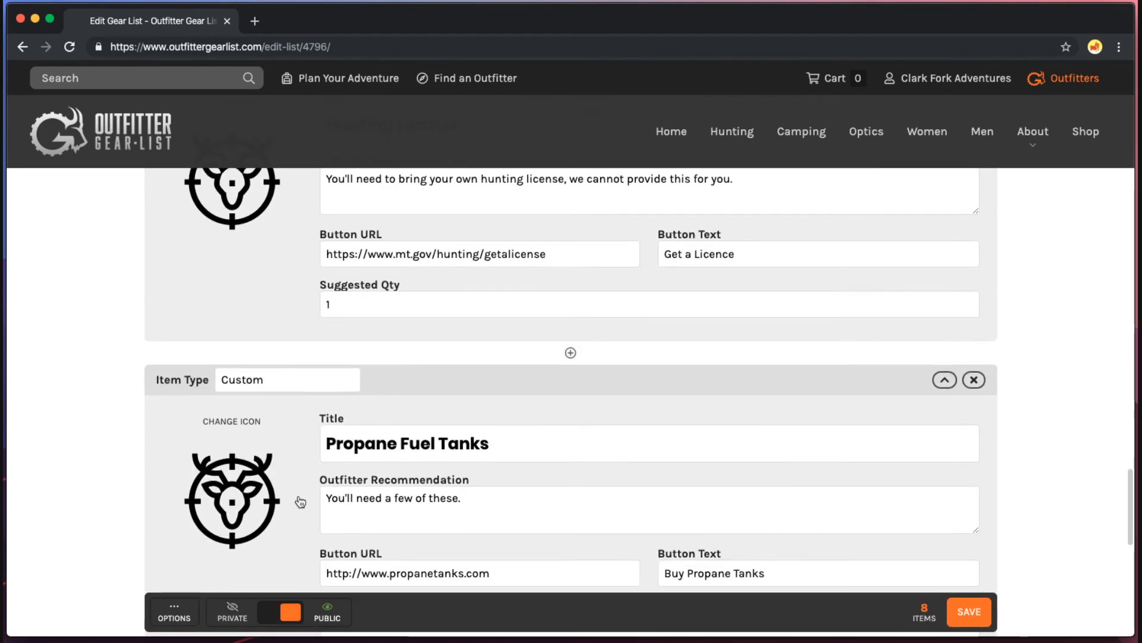
pyautogui.click(262, 490)
pyautogui.scroll(-2, 299, 464)
pyautogui.scroll(-3, 589, 422)
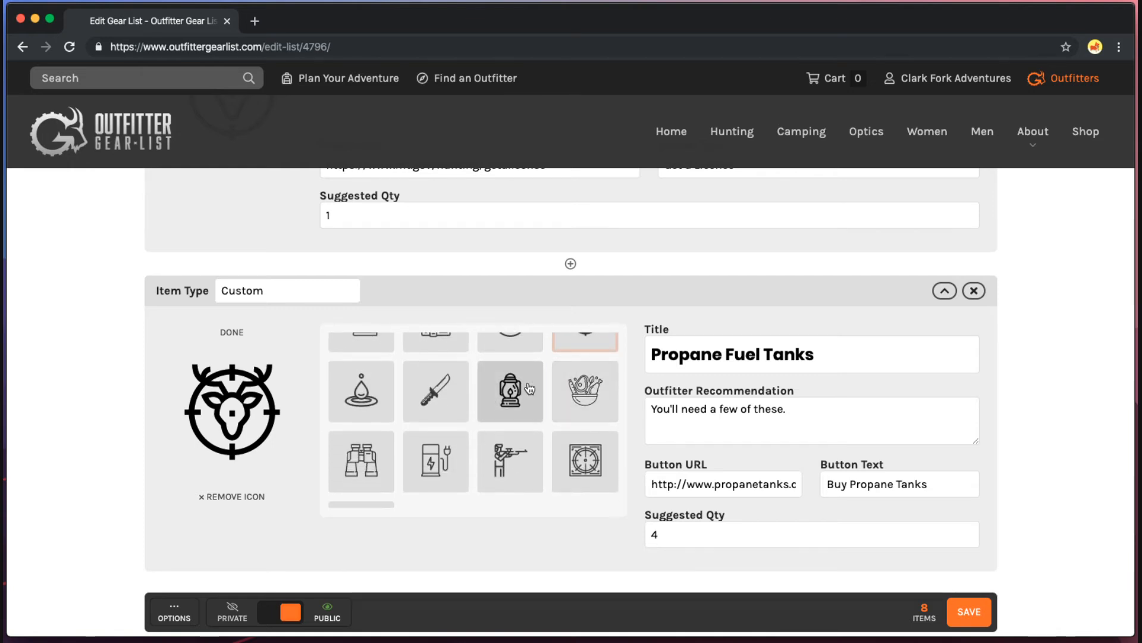
pyautogui.click(510, 389)
pyautogui.click(970, 612)
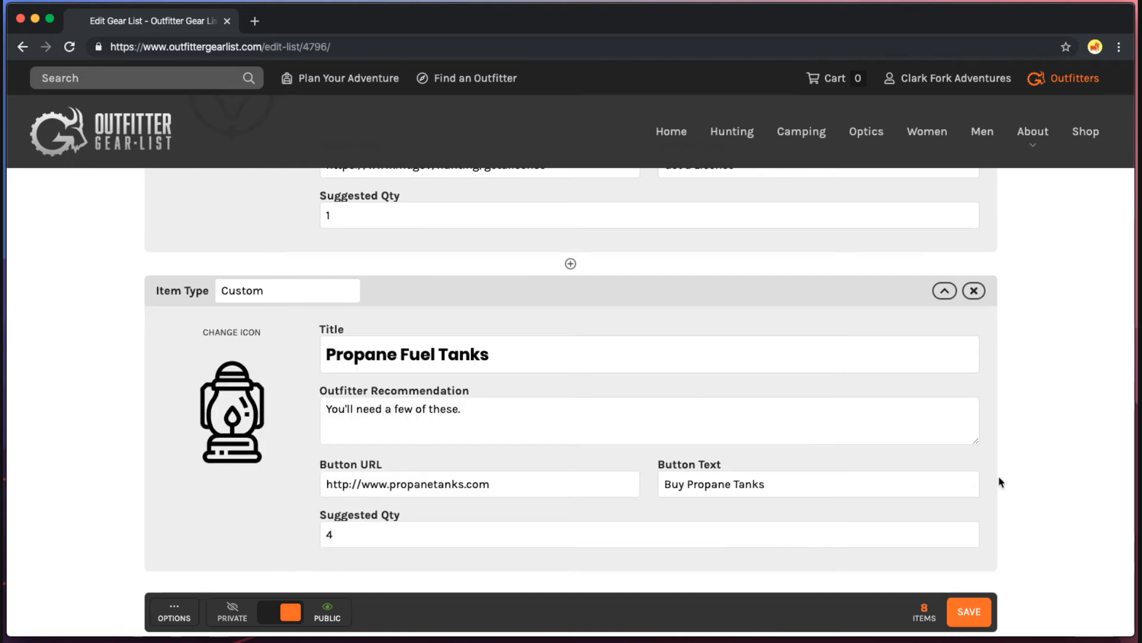
pyautogui.scroll(4, 999, 480)
# Review the eight saved items and open the list's OPTIONS menu.
pyautogui.scroll(10, 999, 483)
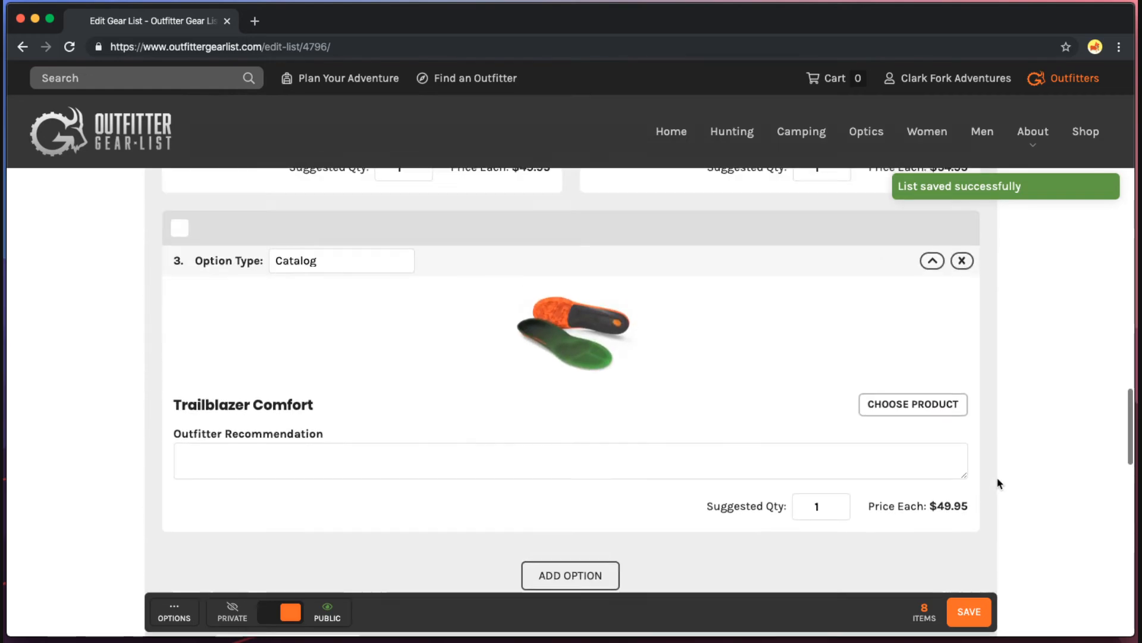
pyautogui.scroll(10, 1000, 483)
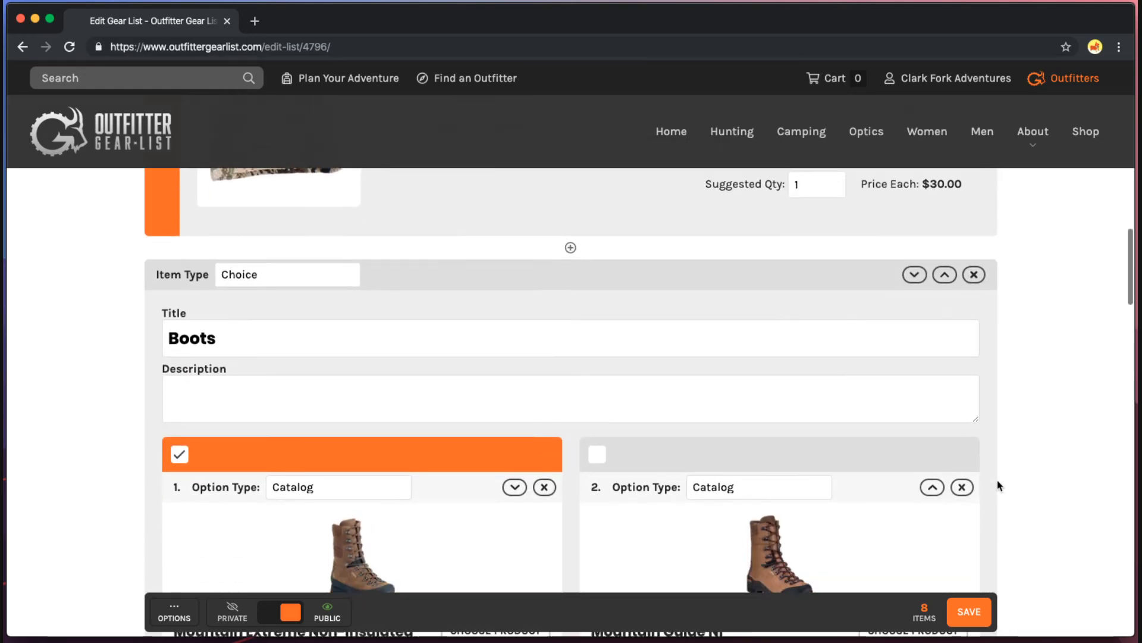
pyautogui.scroll(-20, 999, 482)
pyautogui.scroll(-1, 231, 602)
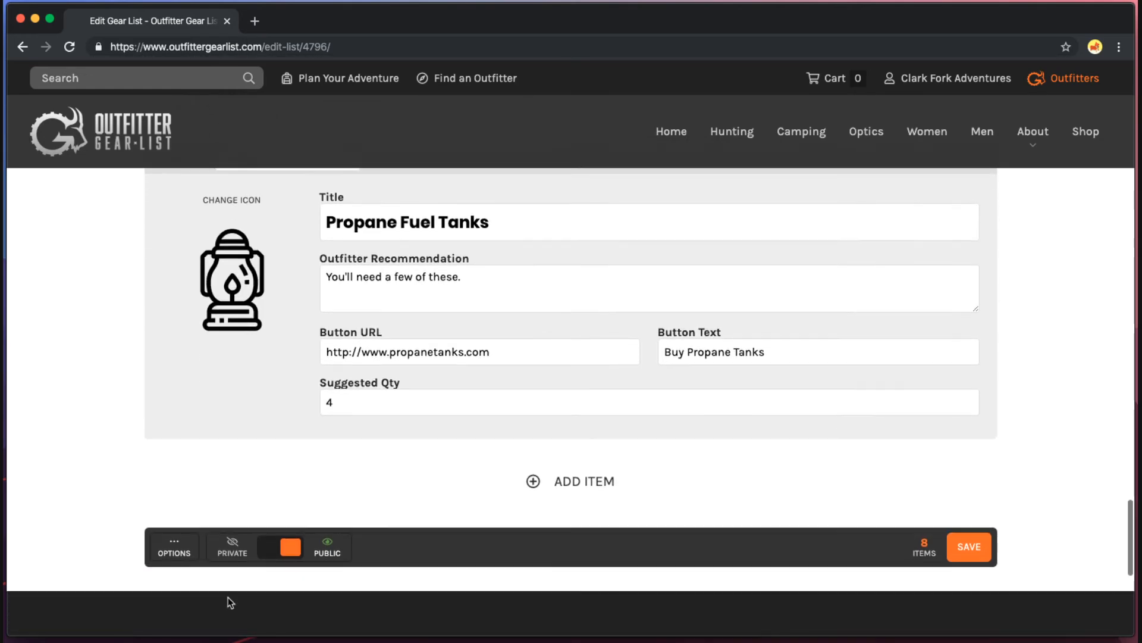
pyautogui.scroll(2, 230, 602)
pyautogui.click(183, 616)
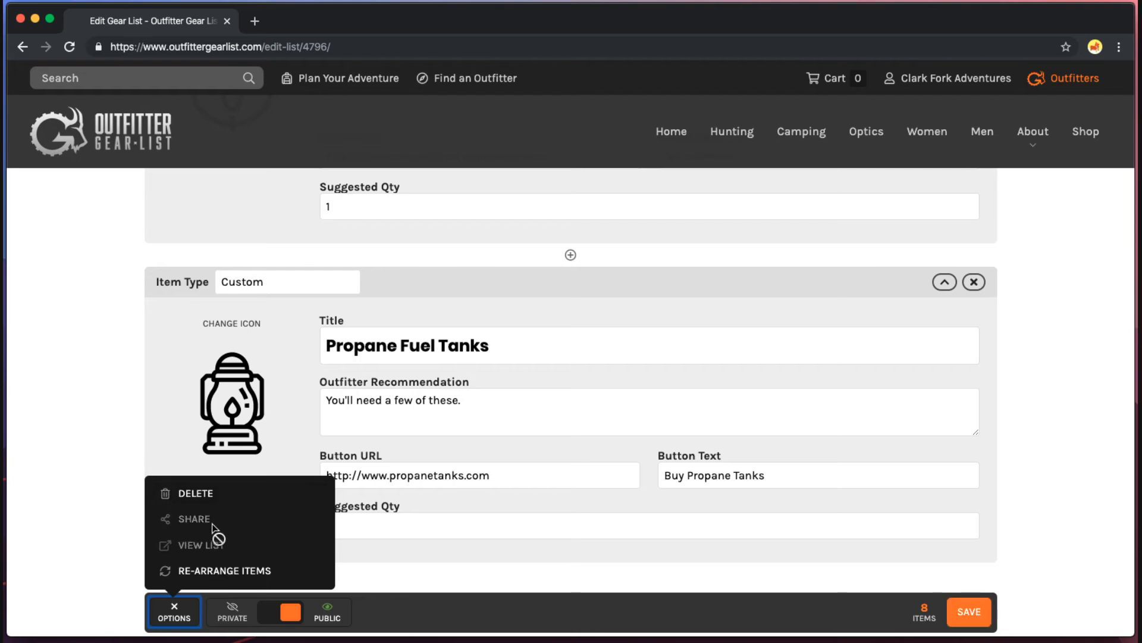
# Toggle the list to Private and back to Public, and show its sharing details.
pyautogui.click(284, 616)
pyautogui.click(284, 617)
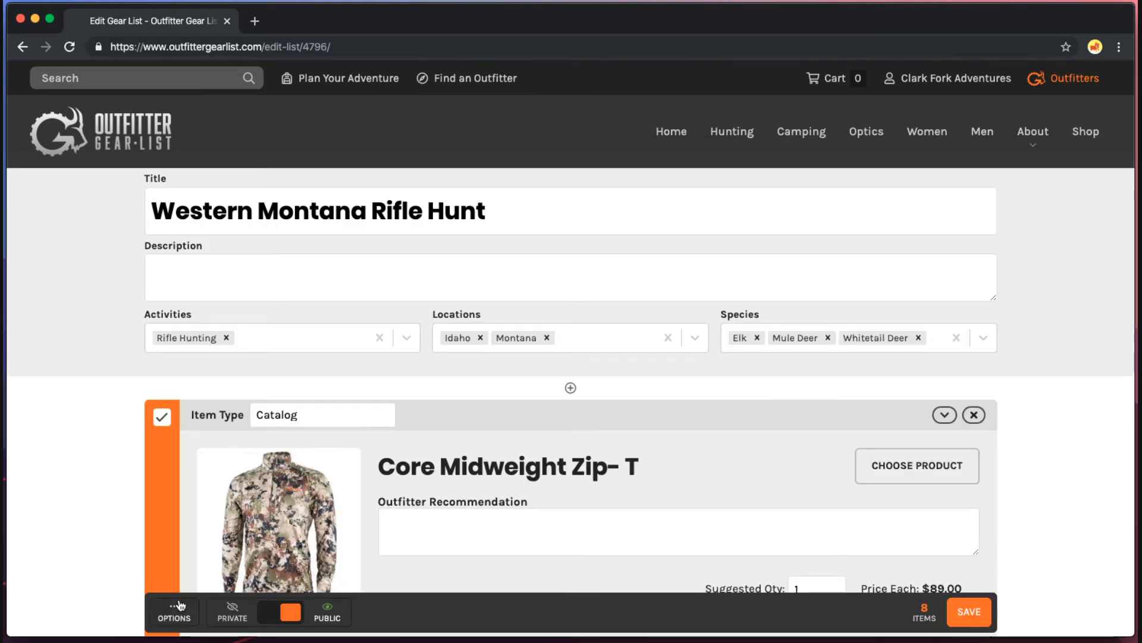
pyautogui.click(173, 612)
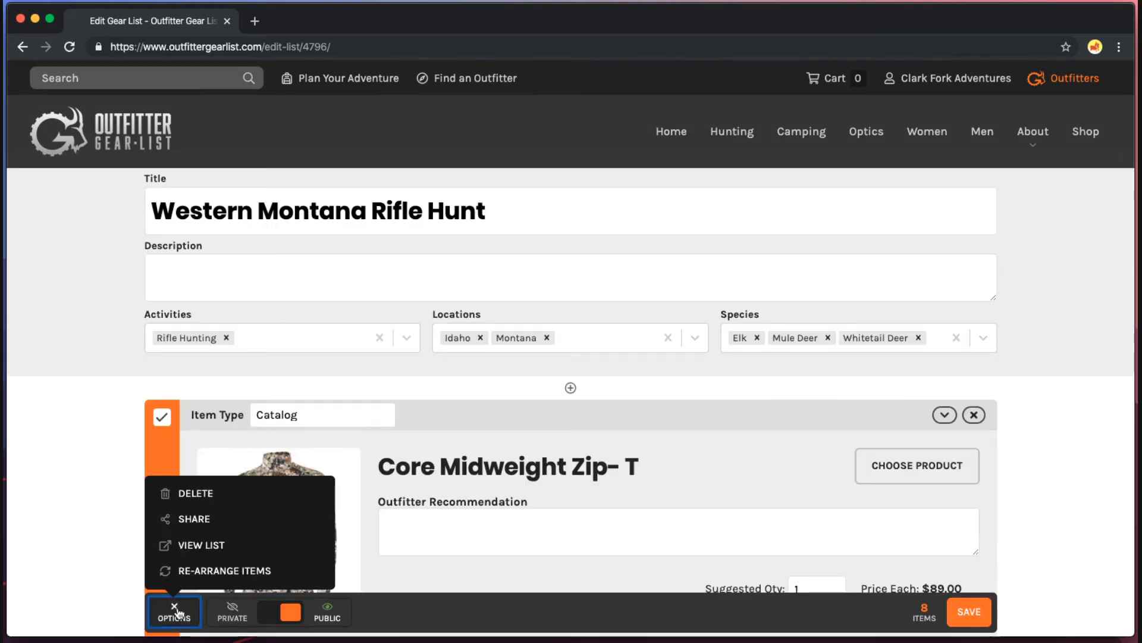
pyautogui.click(254, 521)
# Copy the gear-list/q3ckn6 share link and load it in a new browser tab.
pyautogui.click(509, 348)
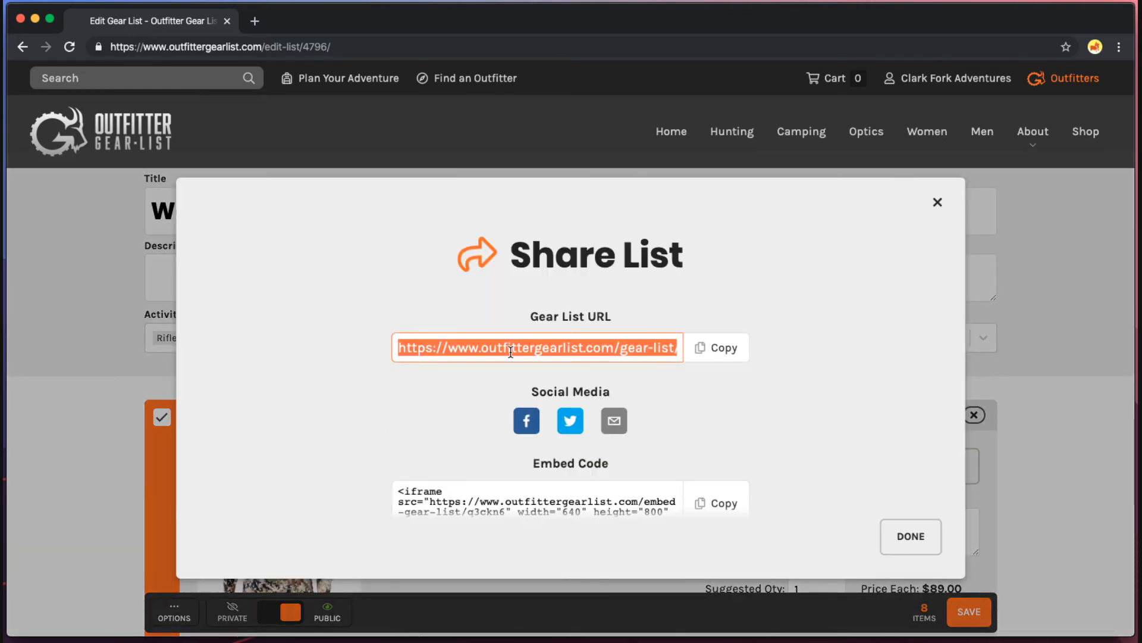
pyautogui.moveTo(509, 348); pyautogui.dragTo(708, 347)
pyautogui.click(554, 347)
pyautogui.click(691, 351)
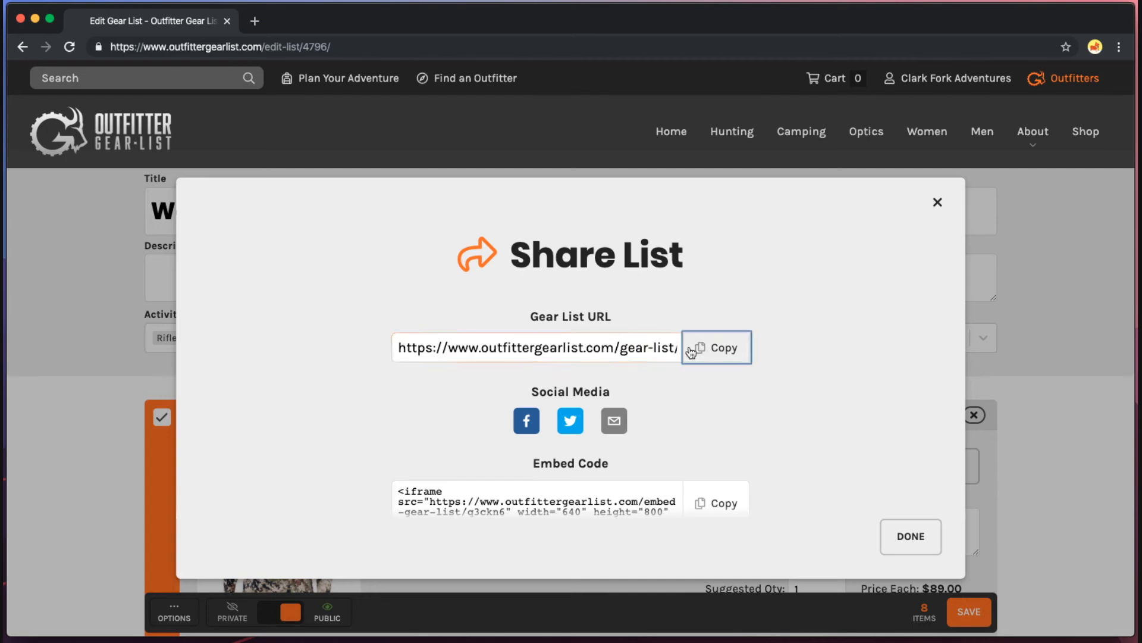
pyautogui.click(551, 357)
pyautogui.press('super+t')
pyautogui.press('super+v')
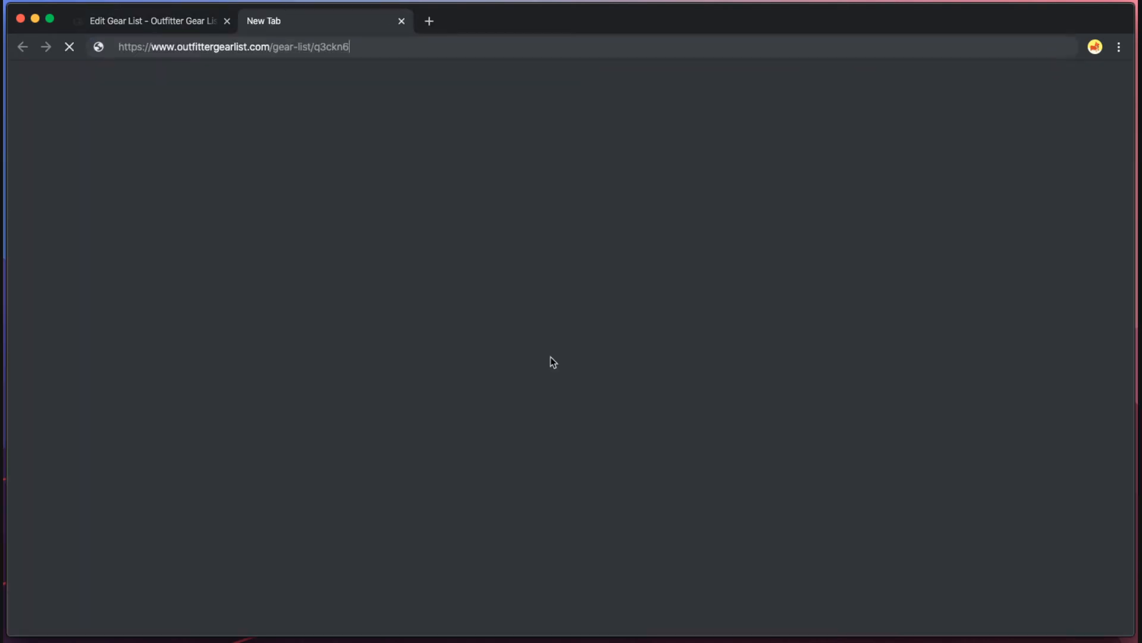
pyautogui.press('Return')
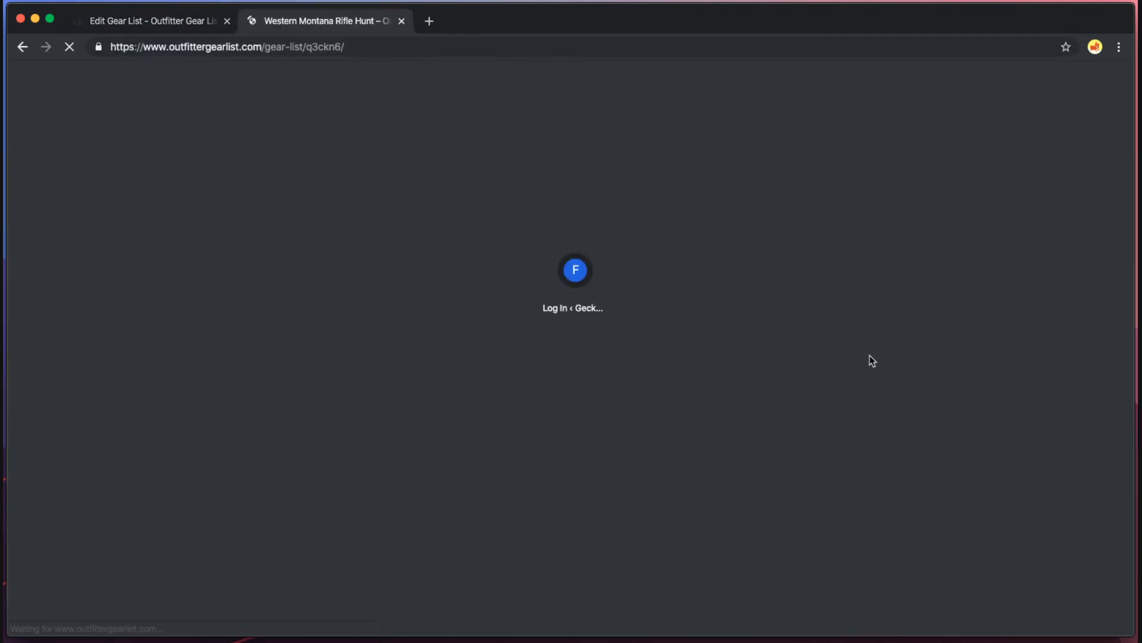
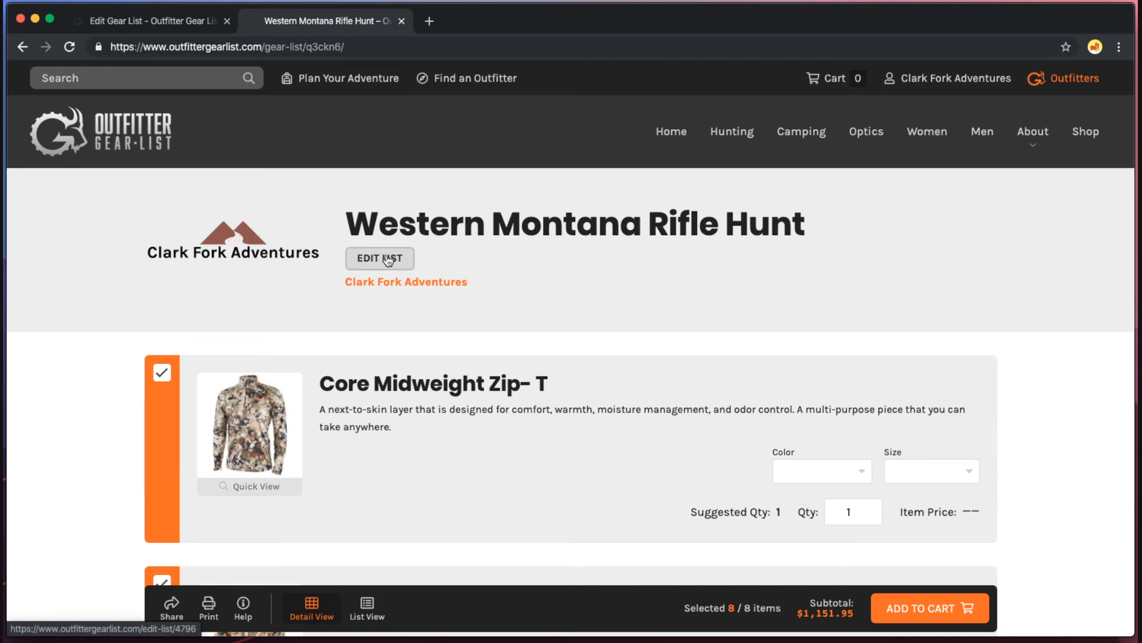
# Browse down the public Western Montana Rifle Hunt list, briefly visiting the propane tank supplier's site.
pyautogui.click(202, 22)
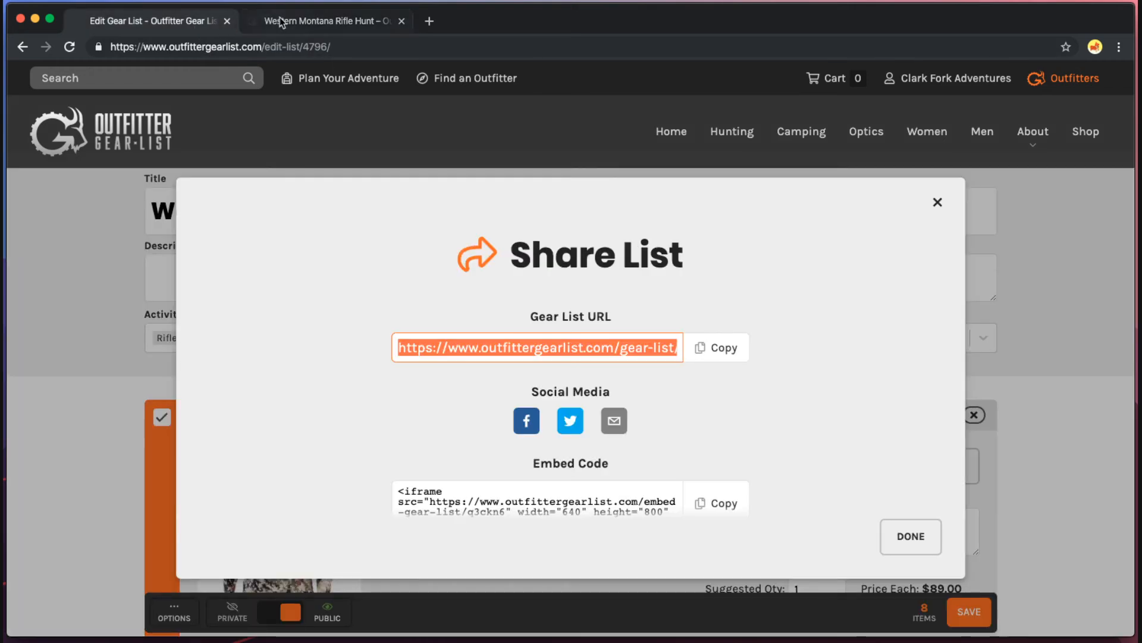
pyautogui.click(288, 23)
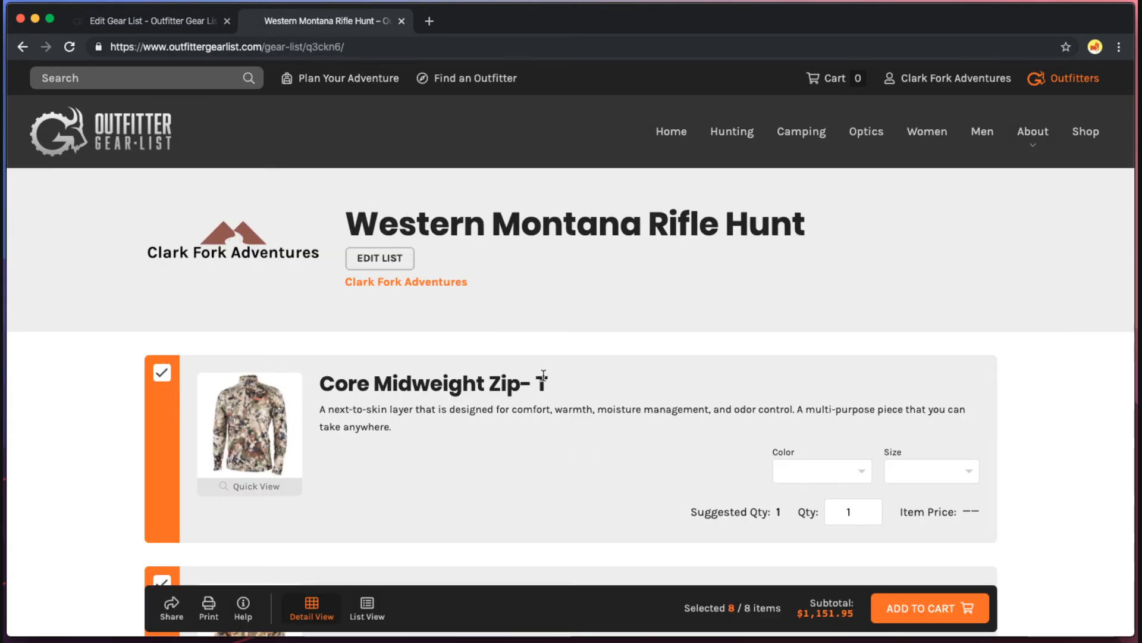
pyautogui.scroll(-9, 678, 456)
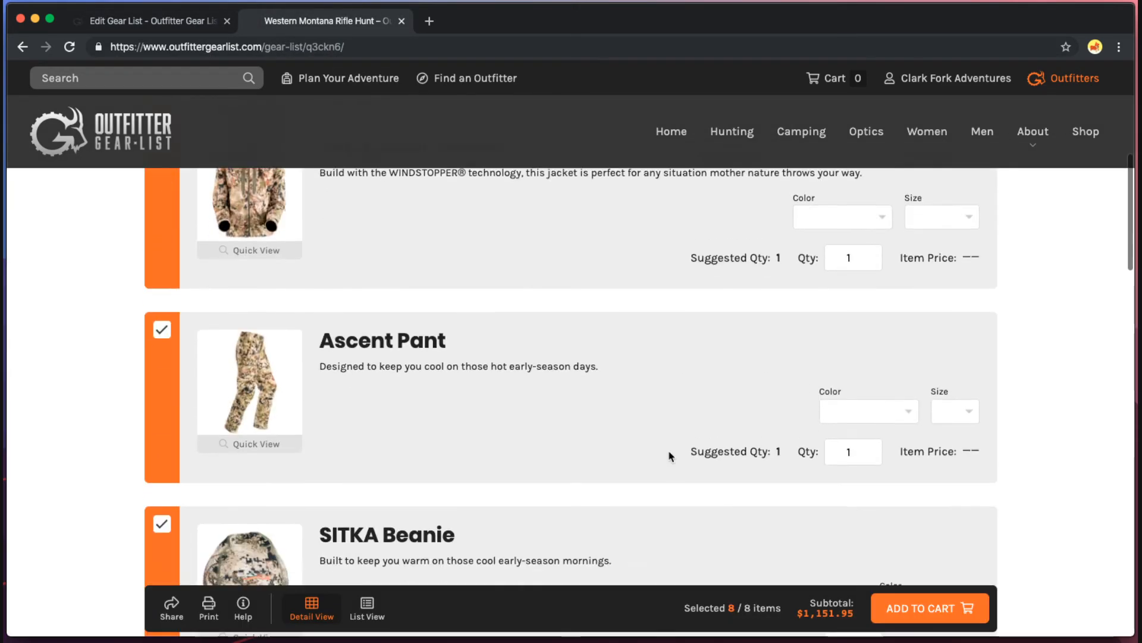
pyautogui.scroll(-6, 668, 456)
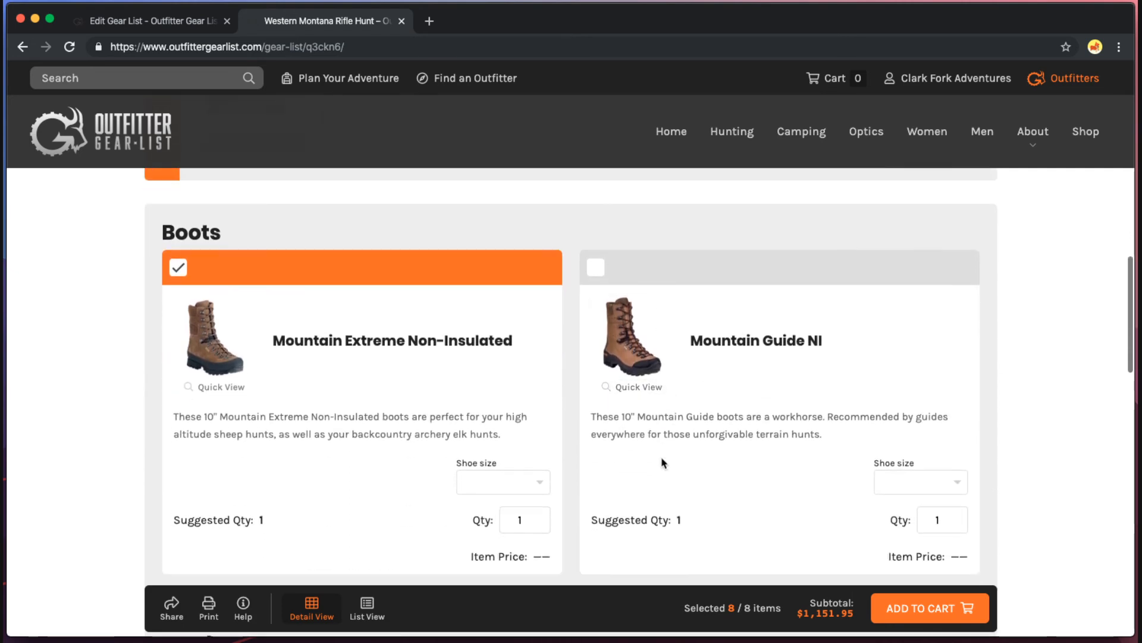
pyautogui.scroll(-10, 668, 460)
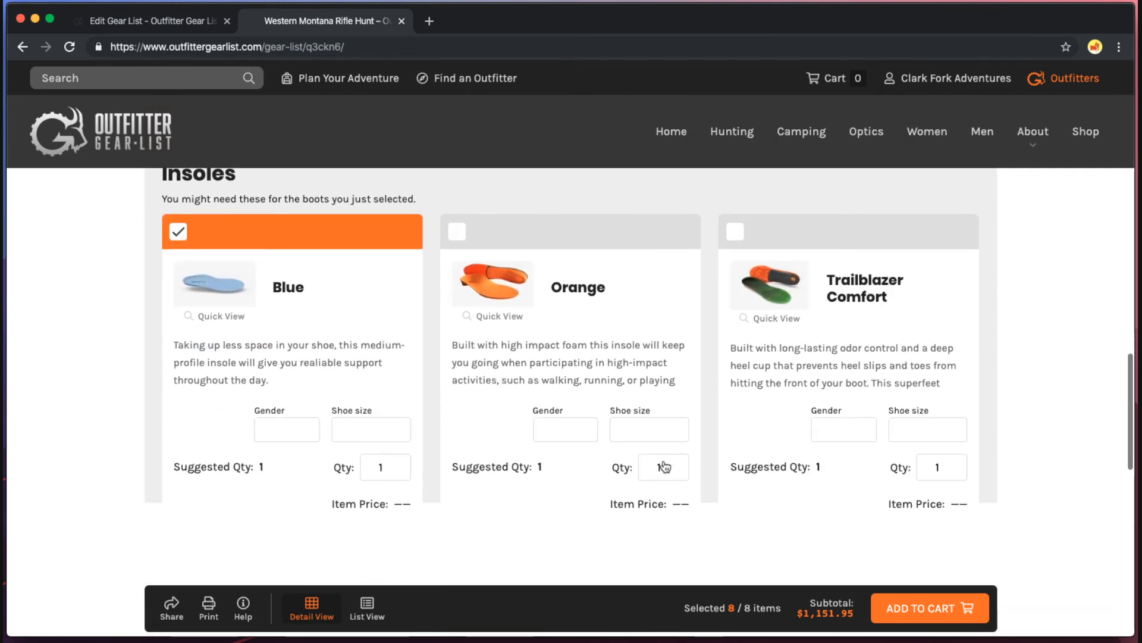
pyautogui.scroll(-3, 665, 466)
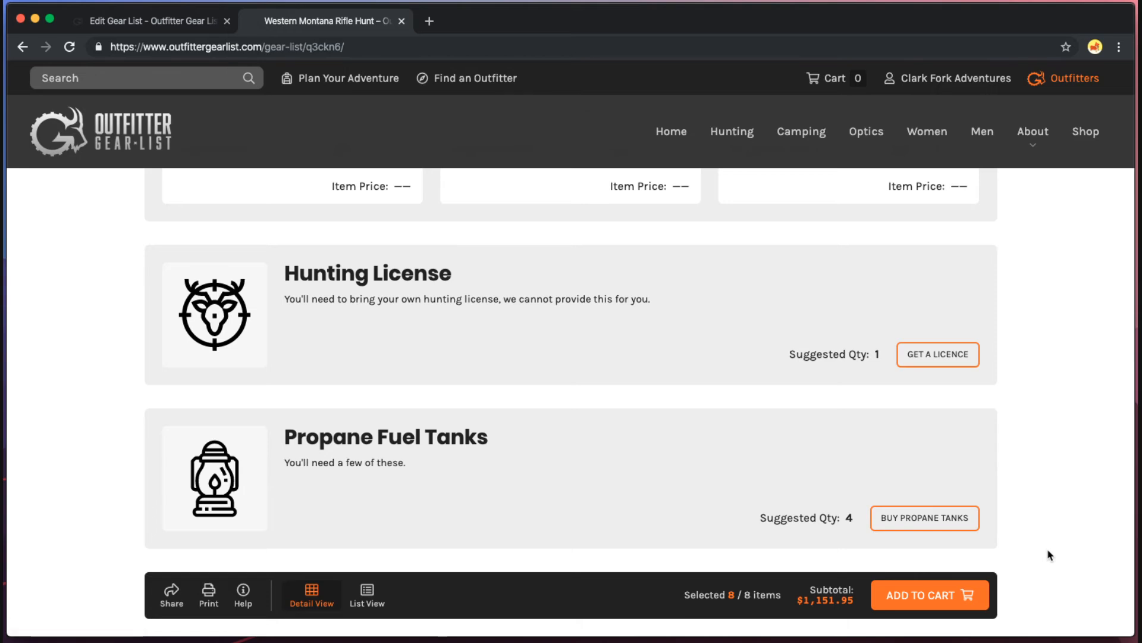
pyautogui.scroll(-1, 917, 492)
pyautogui.click(919, 477)
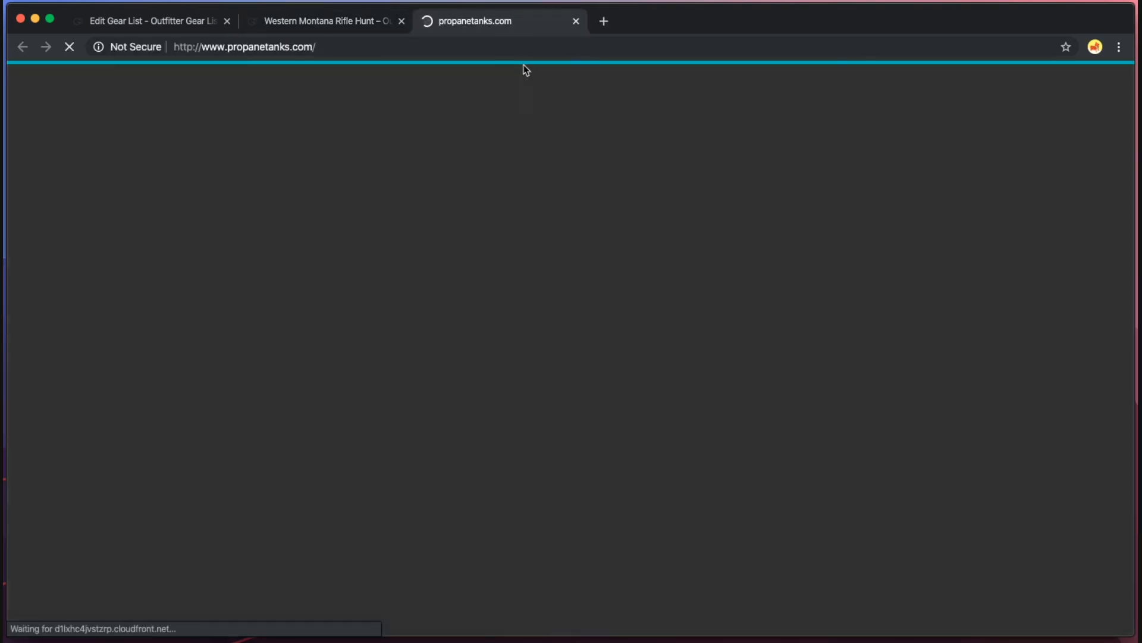
pyautogui.click(574, 22)
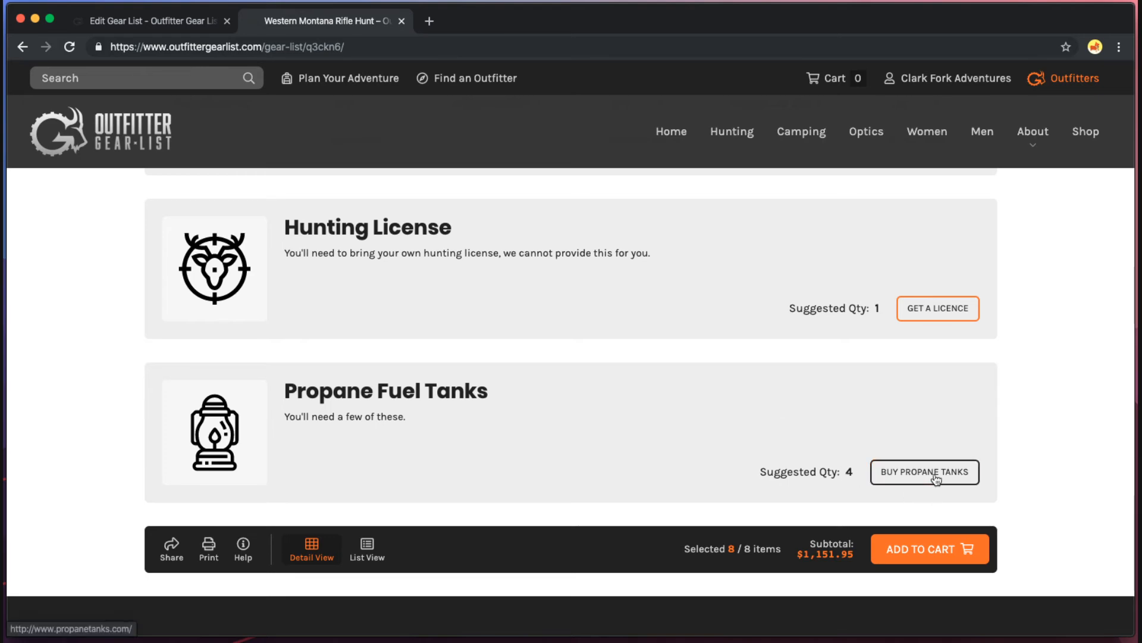
pyautogui.scroll(8, 423, 434)
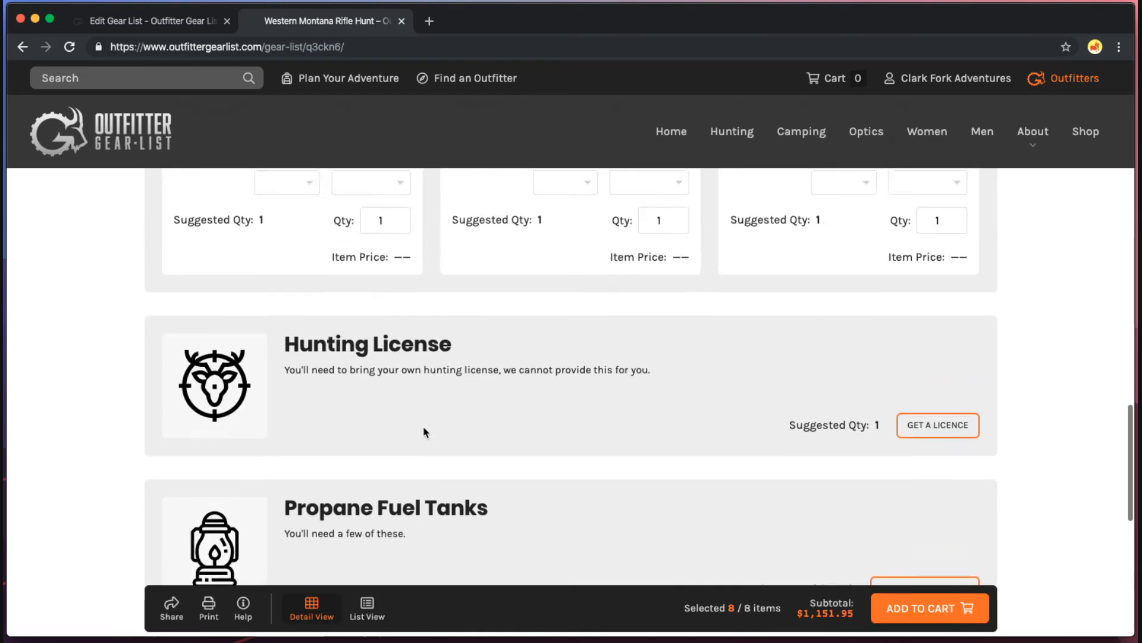
pyautogui.scroll(10, 424, 432)
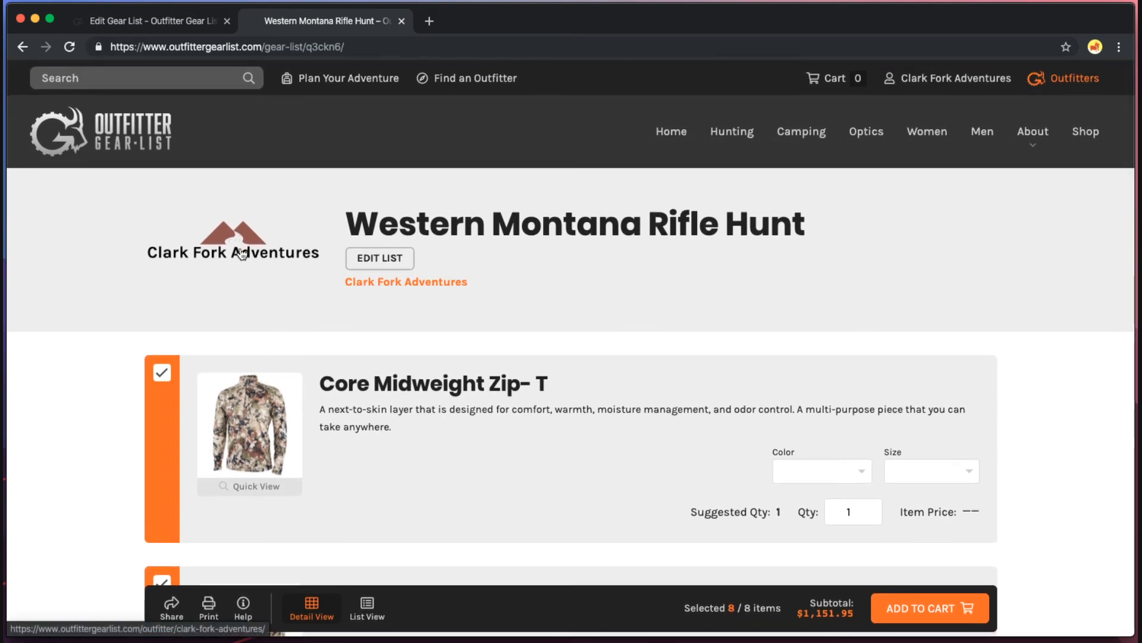
# Look at the Clark Fork Adventures page, then try compact rows before returning to detailed cards.
pyautogui.click(379, 284)
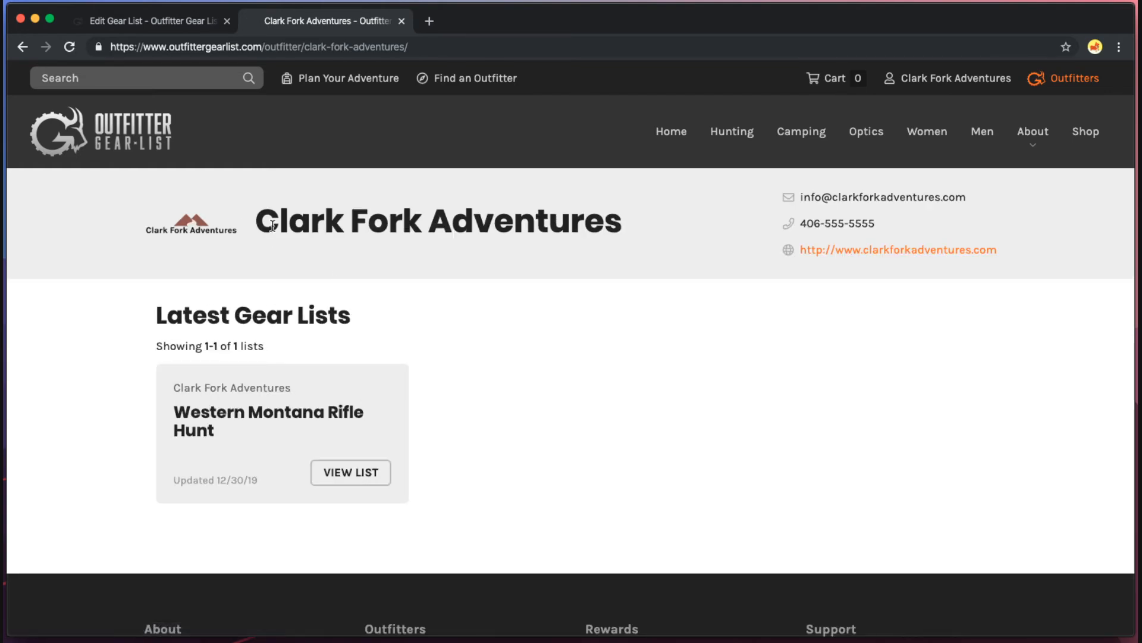
pyautogui.click(22, 47)
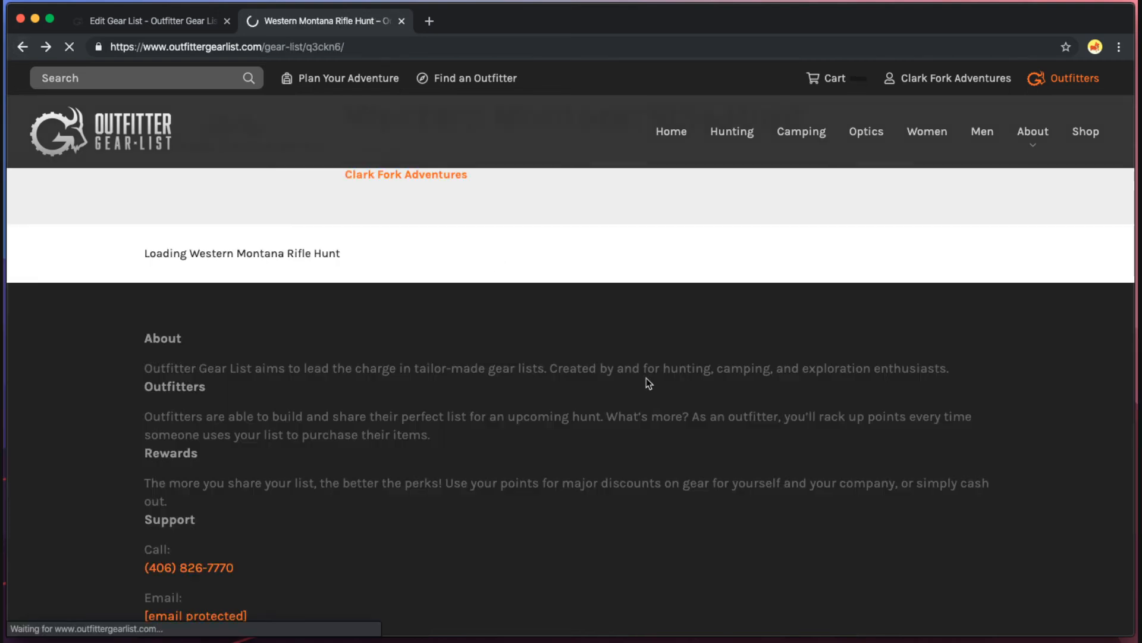
pyautogui.scroll(-2, 968, 408)
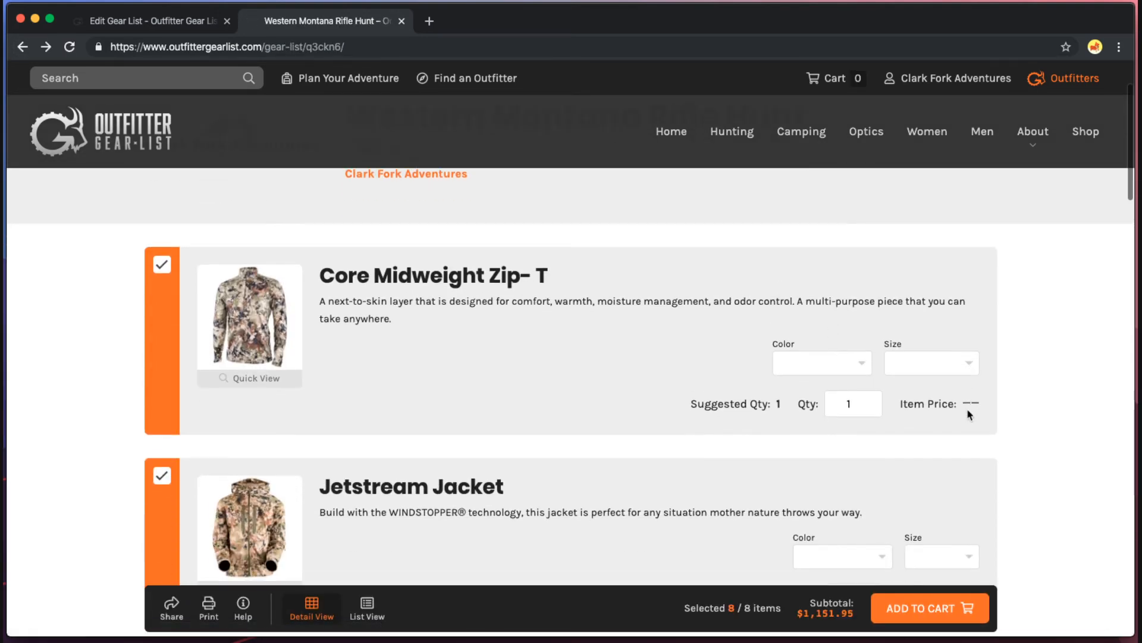
pyautogui.scroll(2, 979, 408)
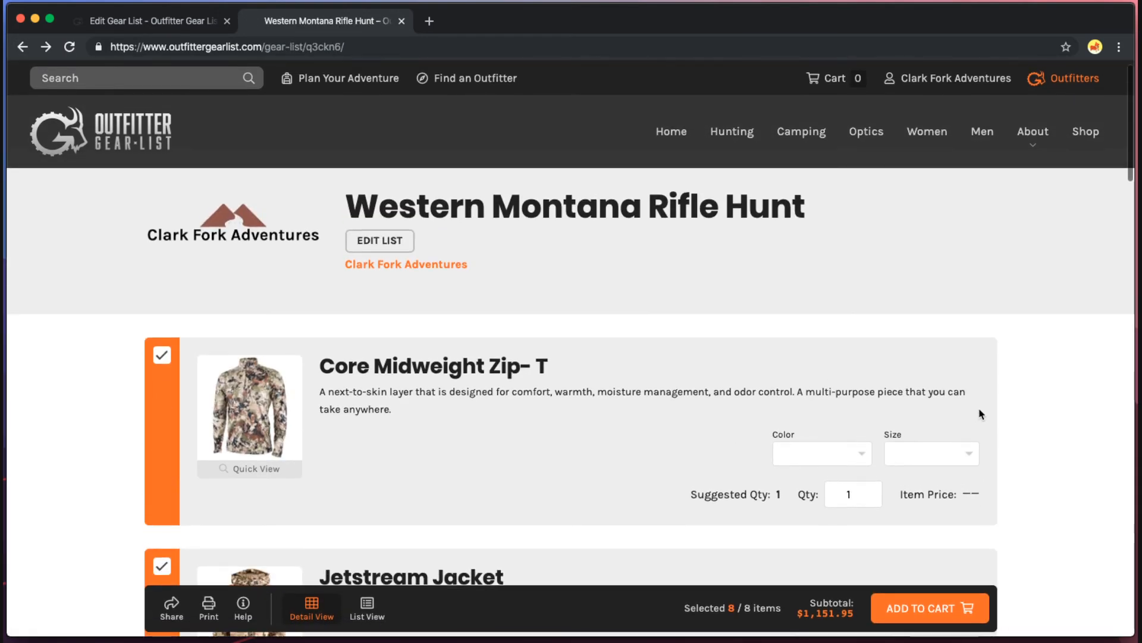
pyautogui.click(367, 607)
pyautogui.scroll(-3, 518, 492)
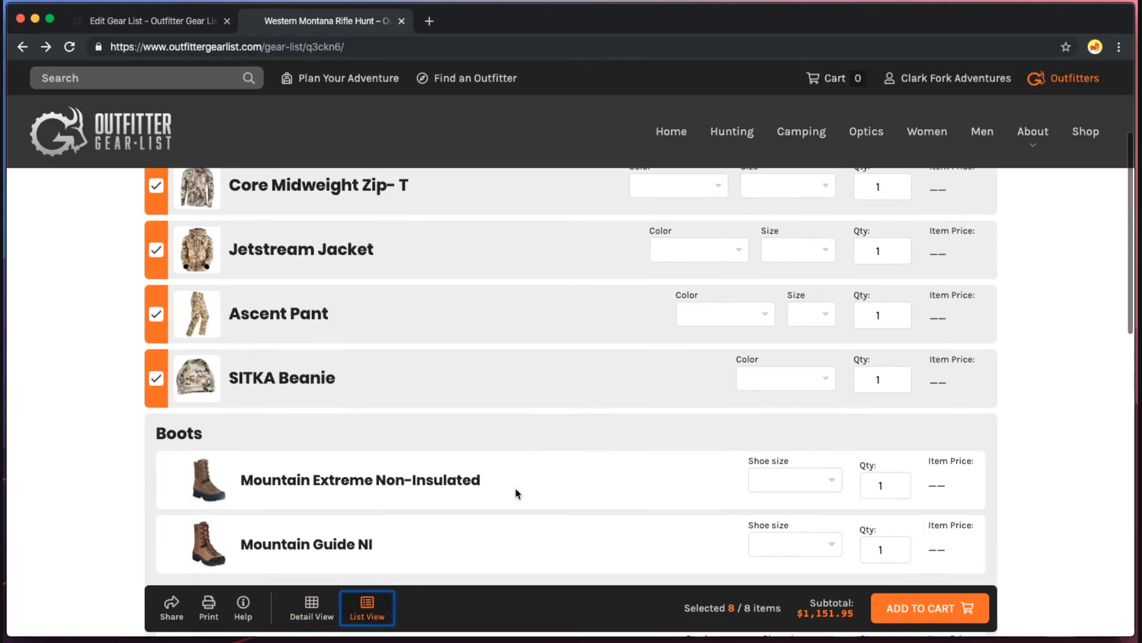
pyautogui.scroll(-4, 515, 493)
pyautogui.scroll(5, 516, 493)
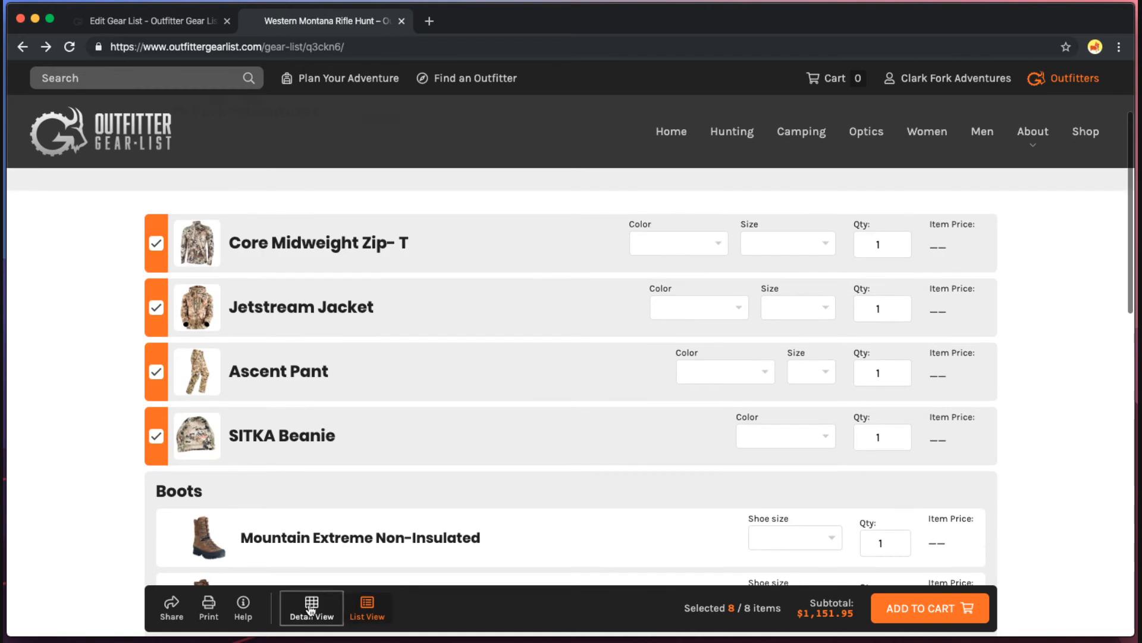
pyautogui.click(310, 607)
# Set the Core Midweight Zip-T to colour Forest, size Large.
pyautogui.click(825, 295)
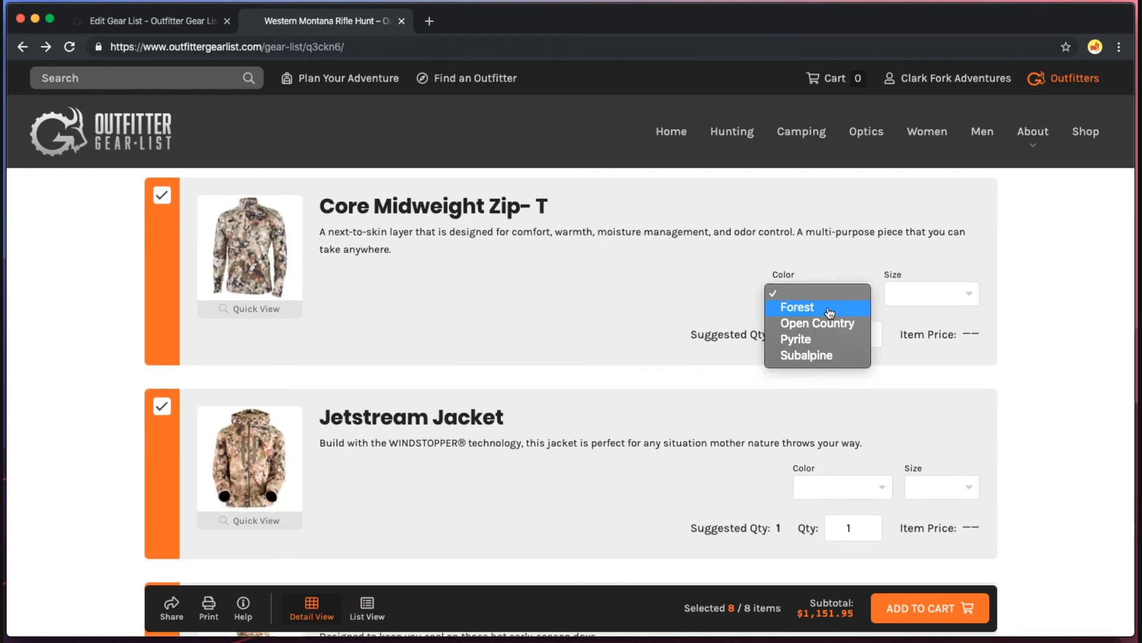
pyautogui.click(830, 309)
pyautogui.click(931, 298)
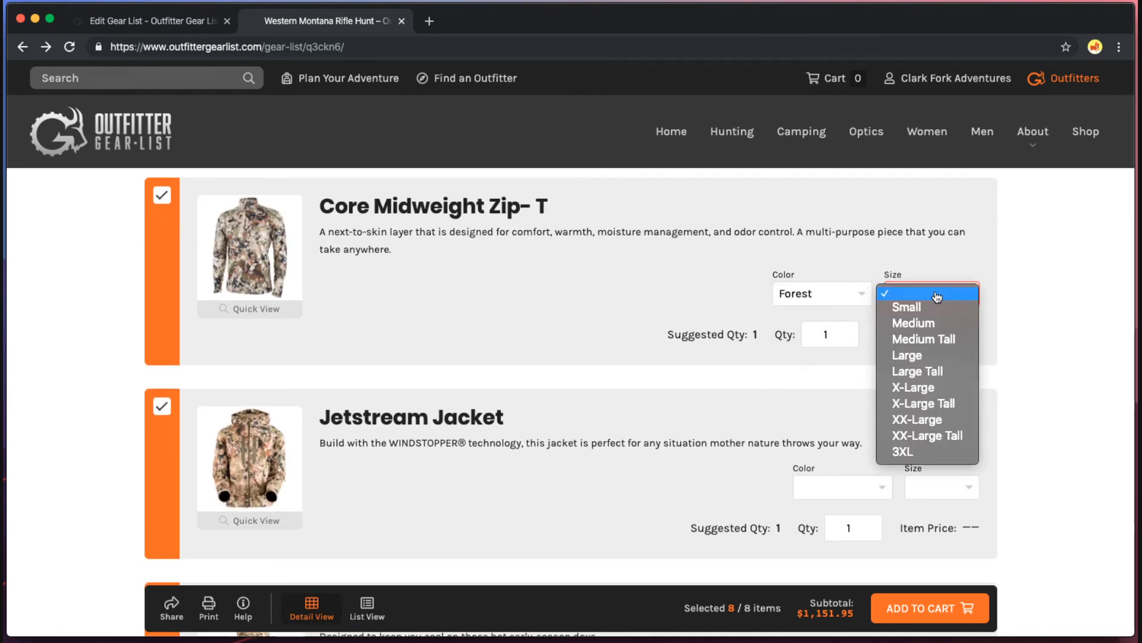
pyautogui.click(932, 357)
# Set the Jetstream Jacket to colour Sitka Black, size Large.
pyautogui.scroll(-2, 706, 391)
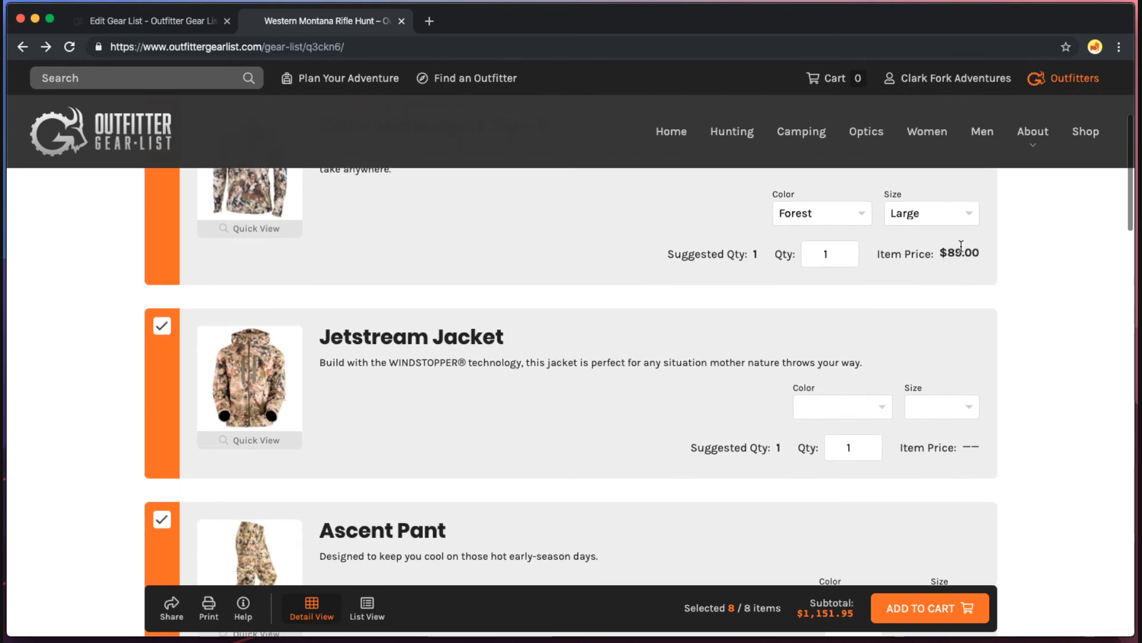
pyautogui.click(821, 407)
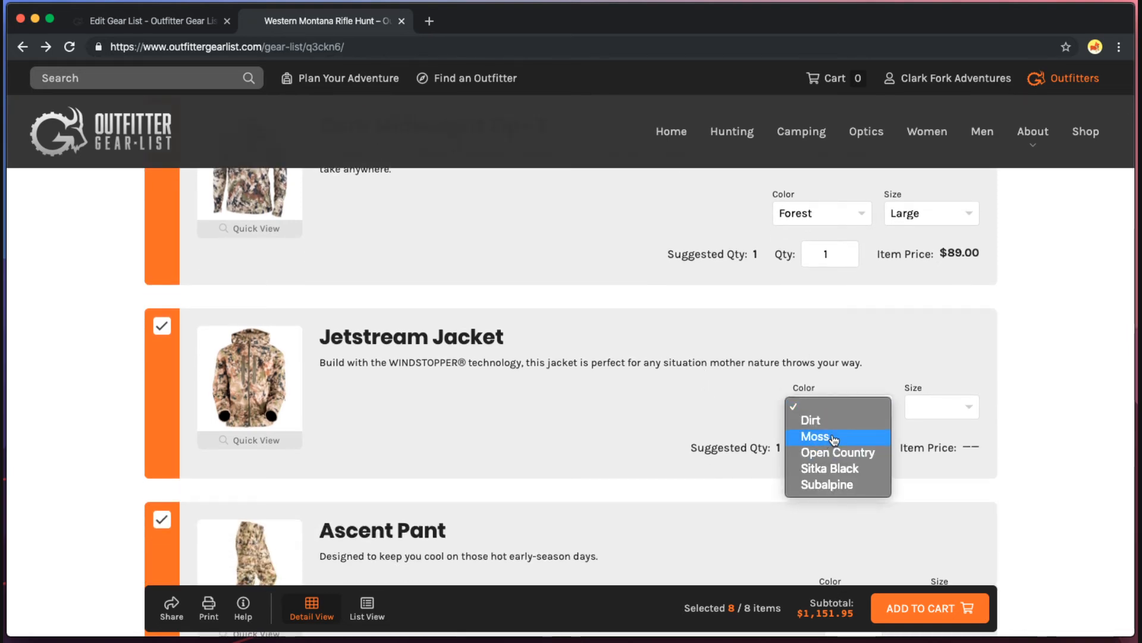
pyautogui.click(851, 473)
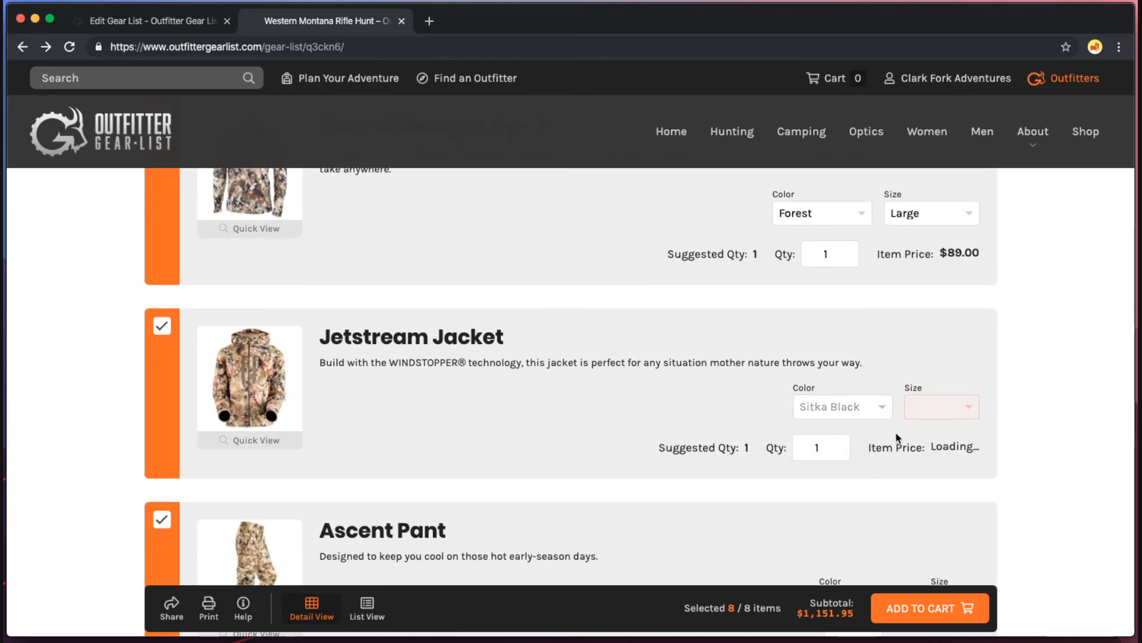
pyautogui.click(943, 407)
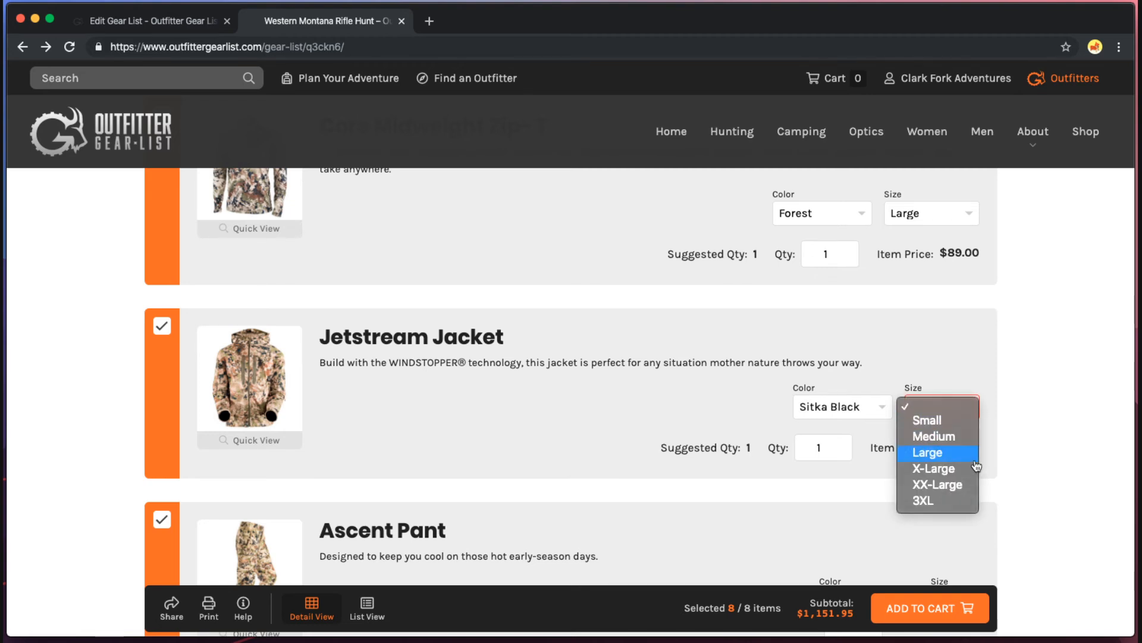
pyautogui.click(946, 452)
# Give the Ascent Pant Open Country in size 38R, and change the Jetstream Jacket to Open Country.
pyautogui.scroll(-5, 1063, 454)
pyautogui.scroll(-1, 1053, 451)
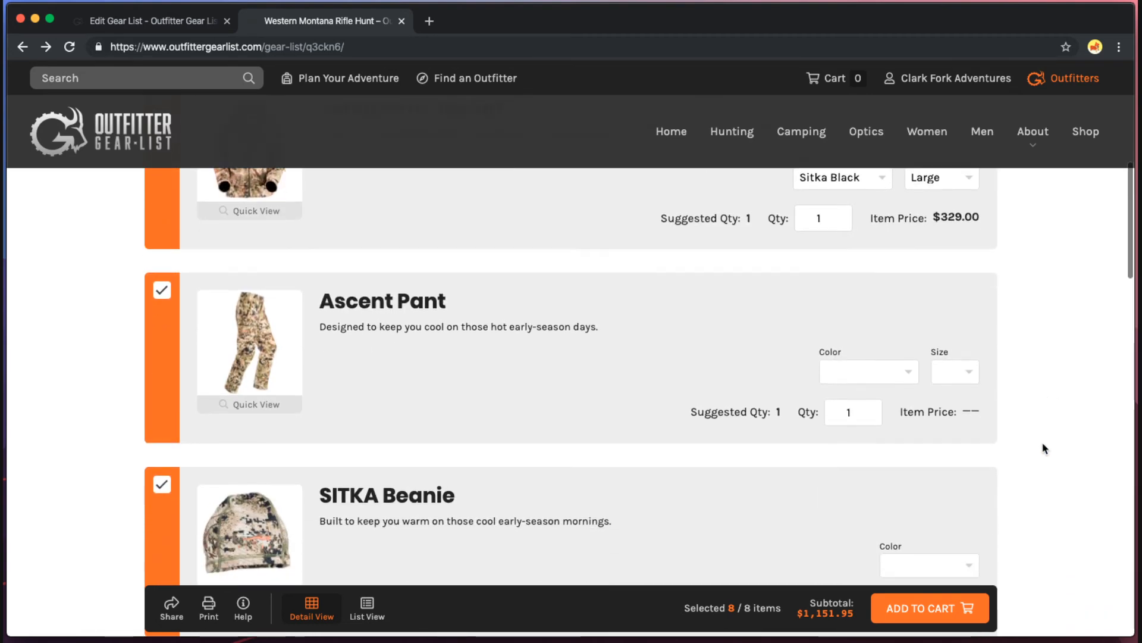
pyautogui.click(885, 379)
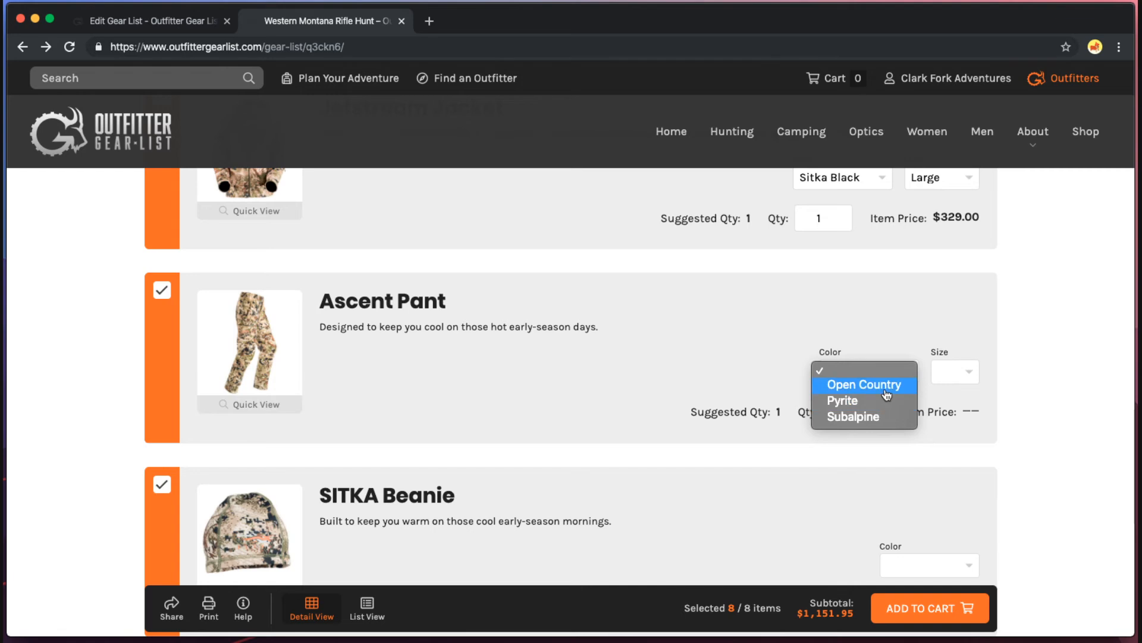
pyautogui.click(887, 385)
pyautogui.scroll(1, 892, 298)
pyautogui.click(845, 199)
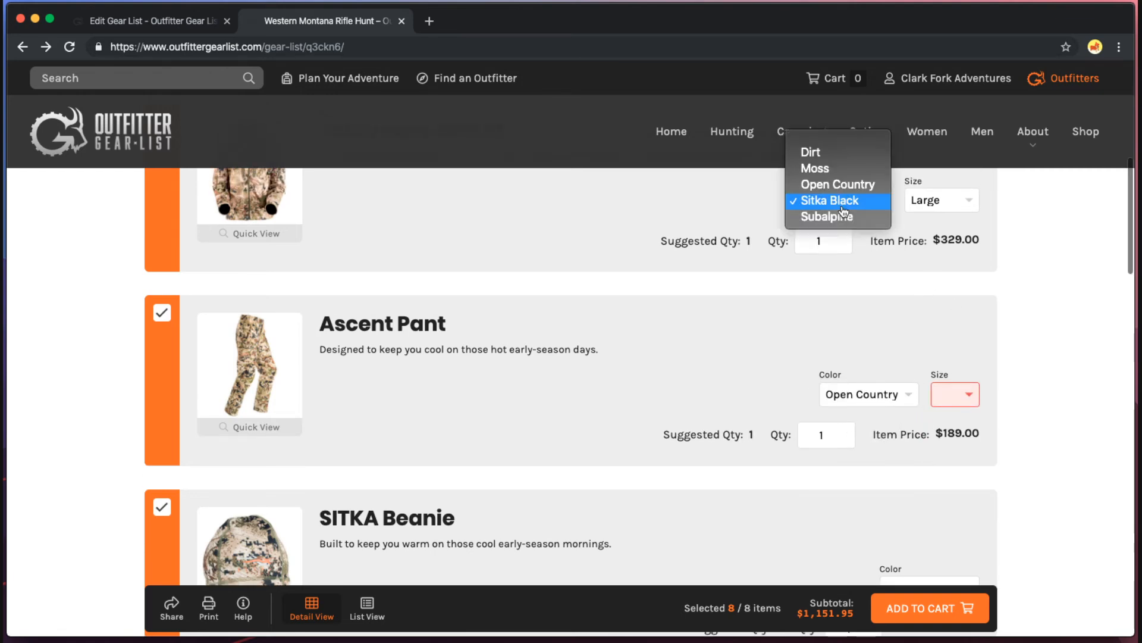
pyautogui.click(846, 189)
pyautogui.click(954, 394)
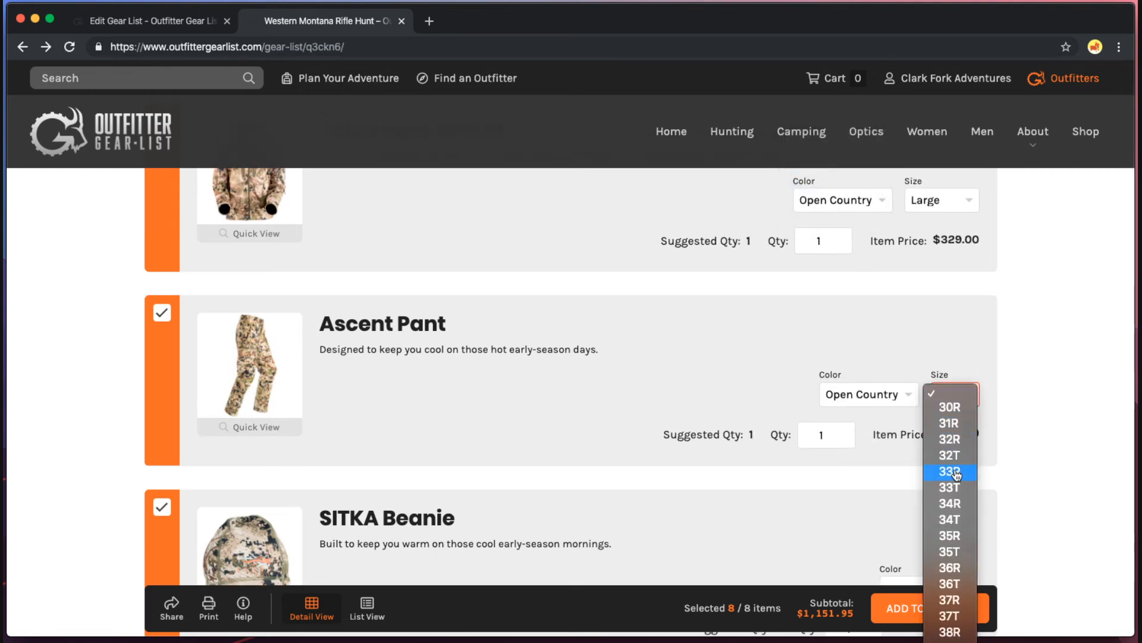
pyautogui.click(949, 625)
# Set the SITKA Beanie colour to Open Country.
pyautogui.scroll(-2, 1014, 372)
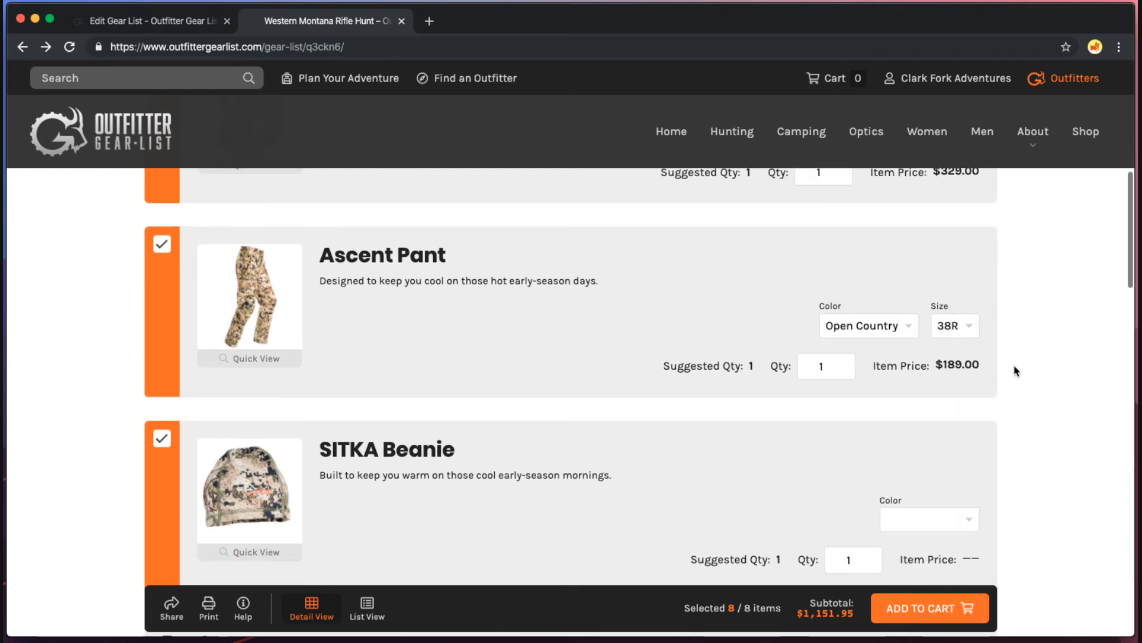
pyautogui.scroll(-3, 996, 363)
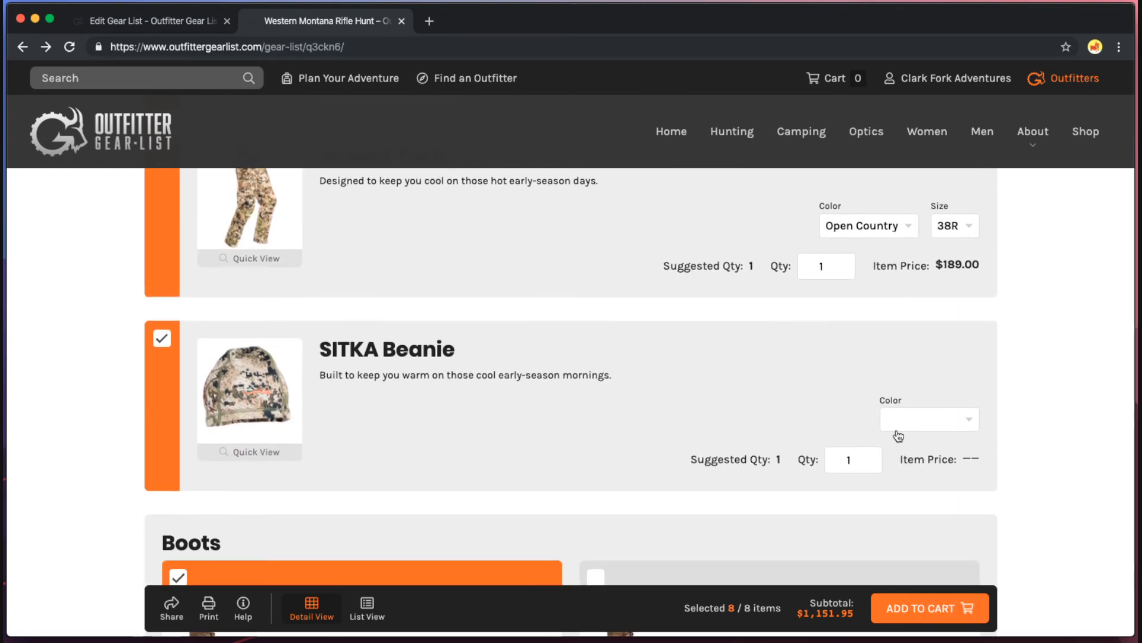
pyautogui.click(915, 421)
pyautogui.press('Return')
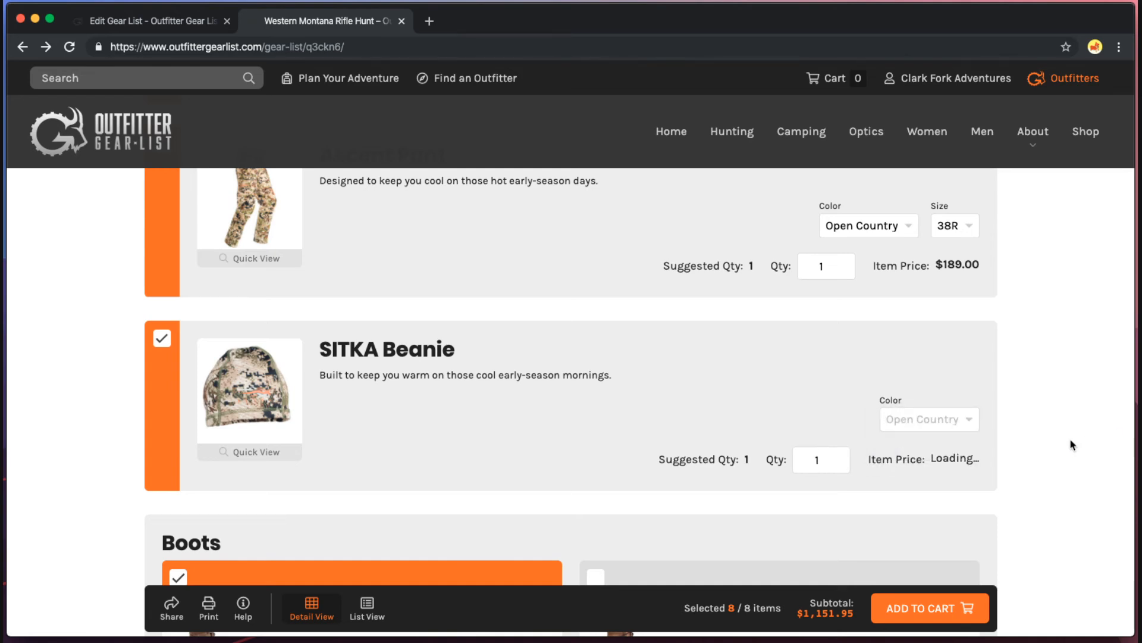
# Swap the boots to Mountain Guide NI in shoe size 11.5 Wide.
pyautogui.scroll(-8, 1065, 434)
pyautogui.scroll(-4, 1050, 429)
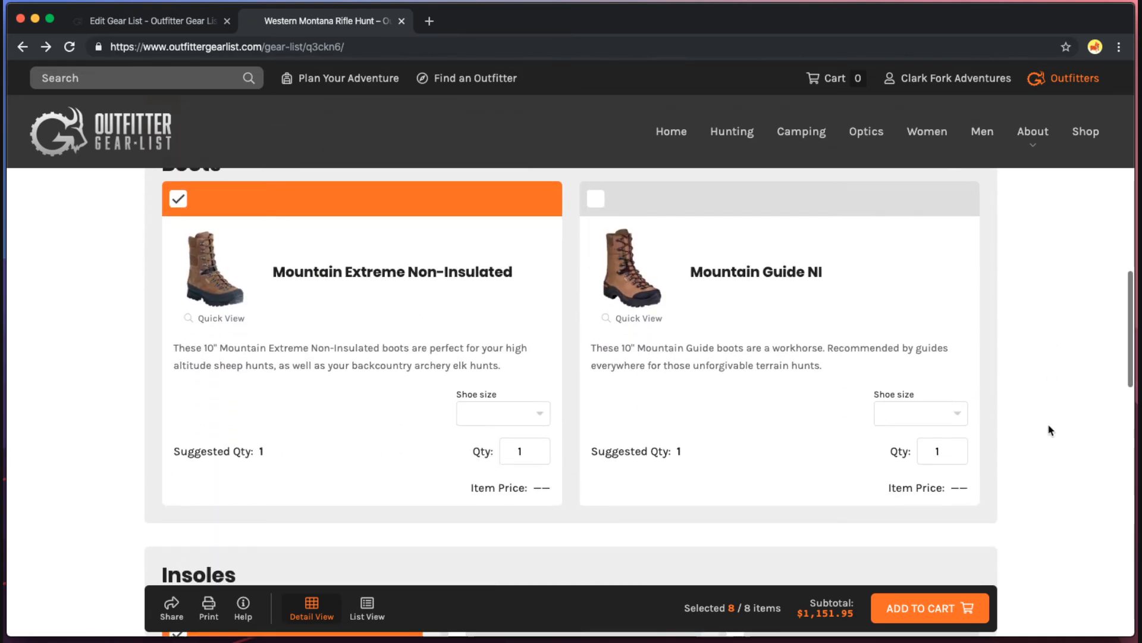
pyautogui.click(736, 210)
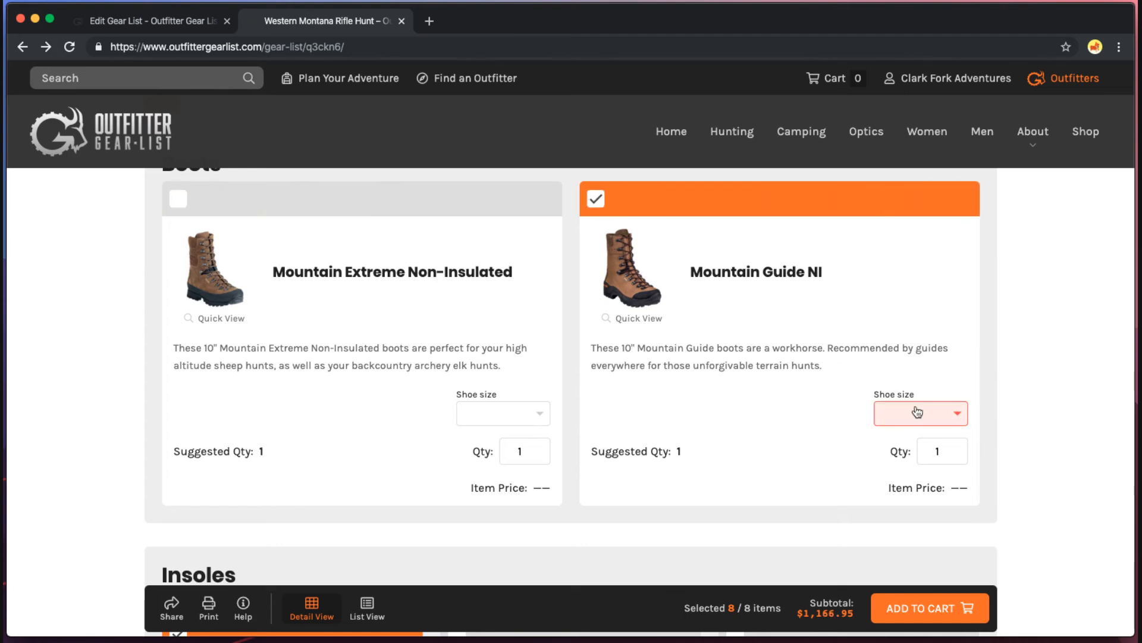
pyautogui.click(914, 413)
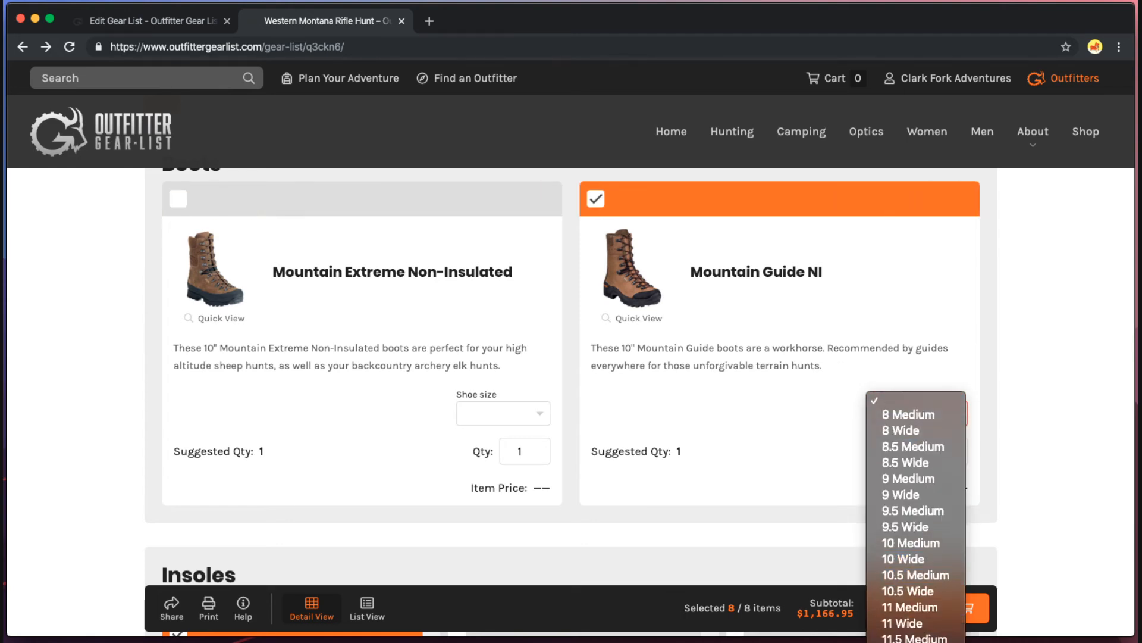
pyautogui.click(915, 642)
pyautogui.scroll(-7, 1010, 489)
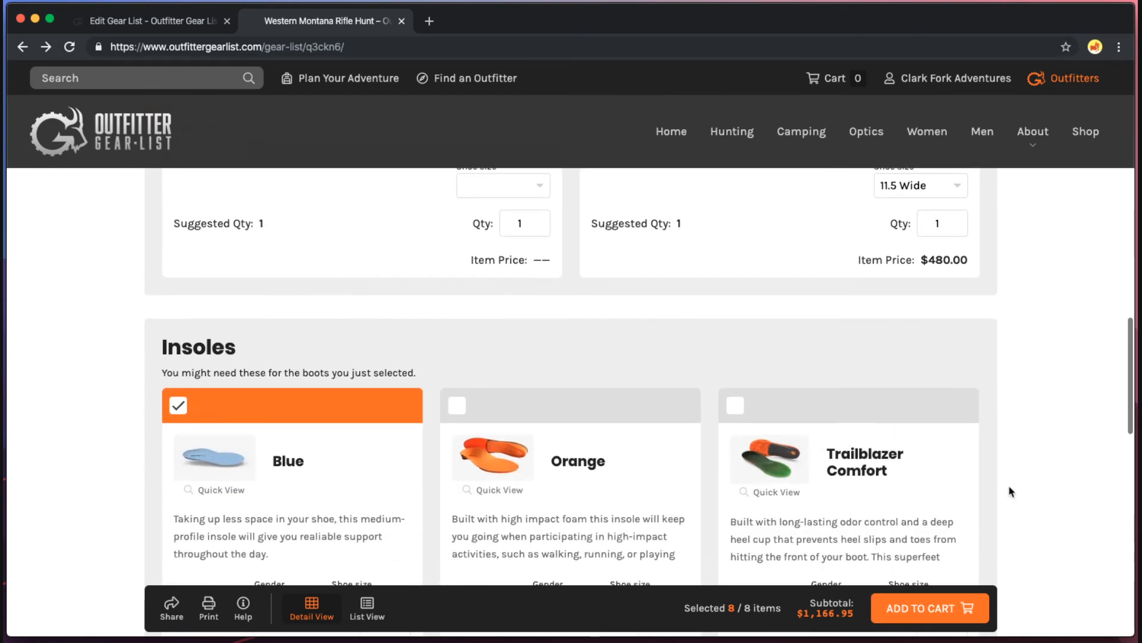
pyautogui.scroll(-5, 1008, 484)
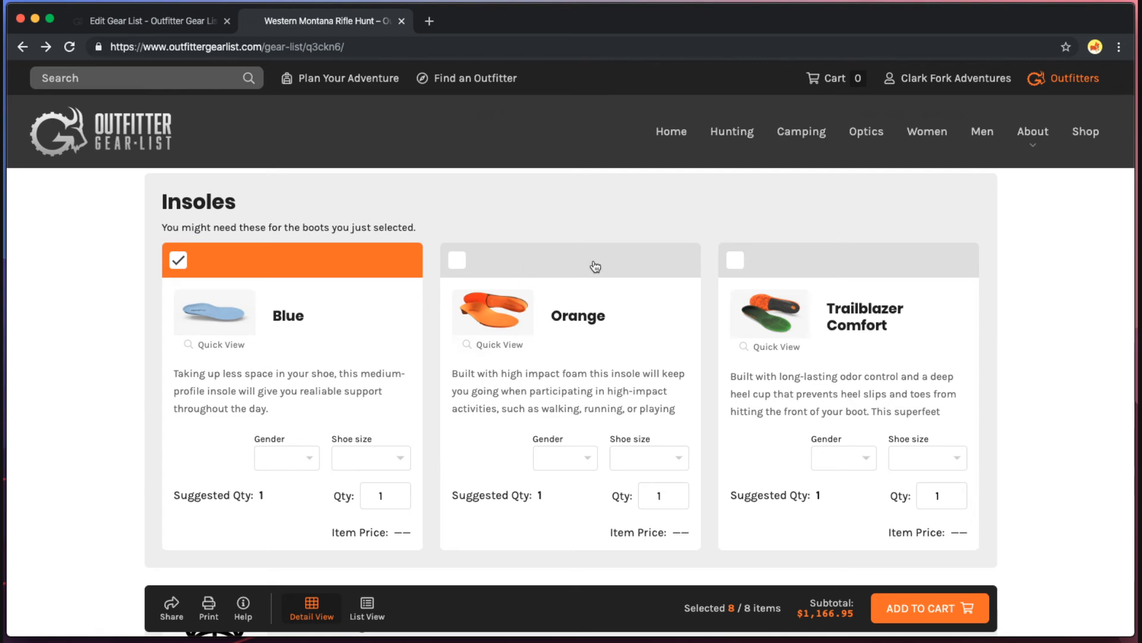
# Choose the Orange insoles, Male, size 11.5-13 (F), and check the $1,171.95 subtotal.
pyautogui.click(606, 266)
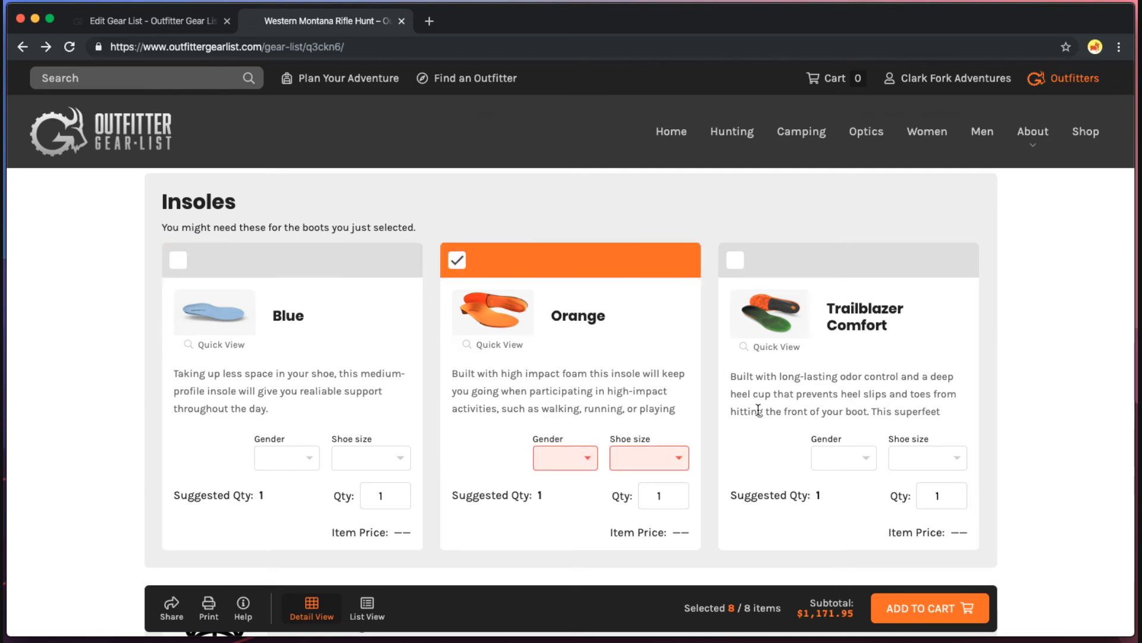
pyautogui.click(559, 456)
pyautogui.click(654, 467)
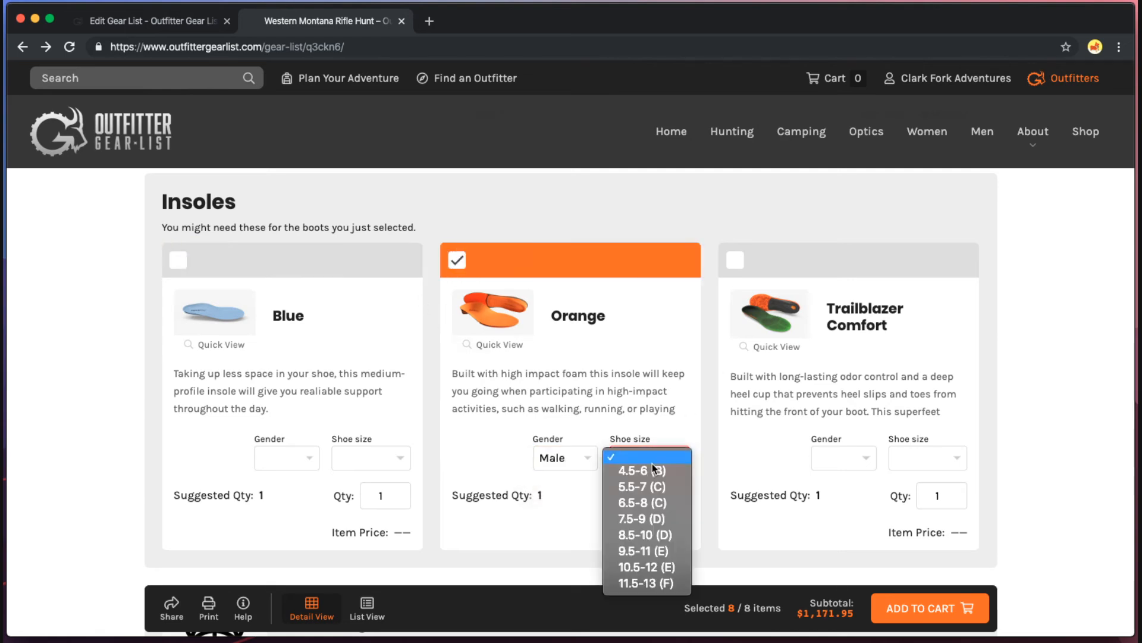
pyautogui.click(646, 583)
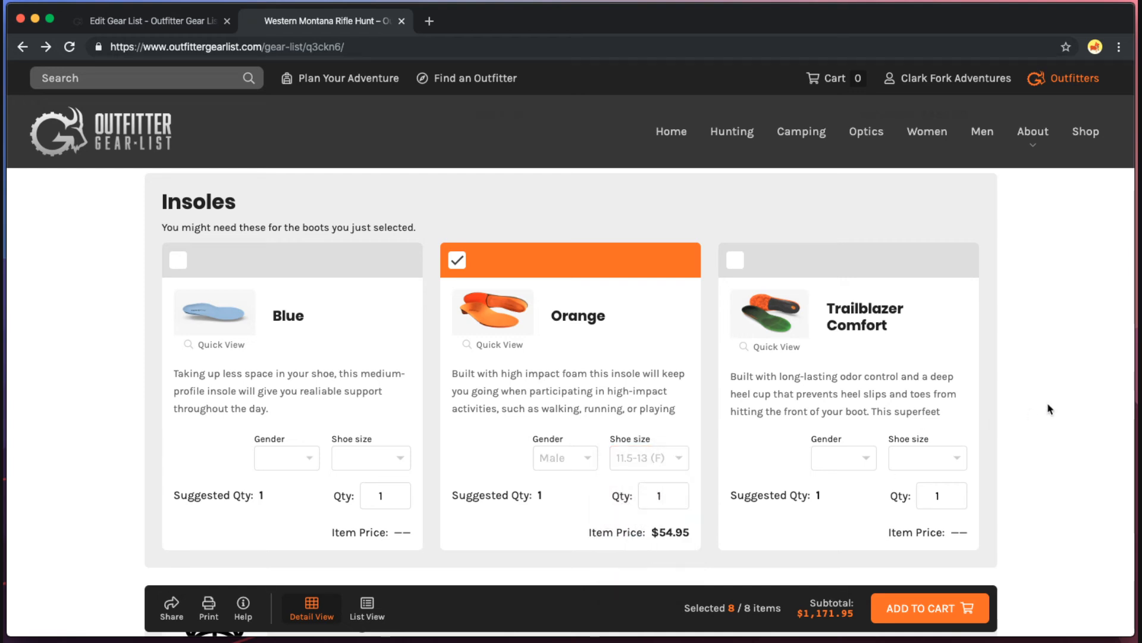
pyautogui.scroll(-5, 1062, 416)
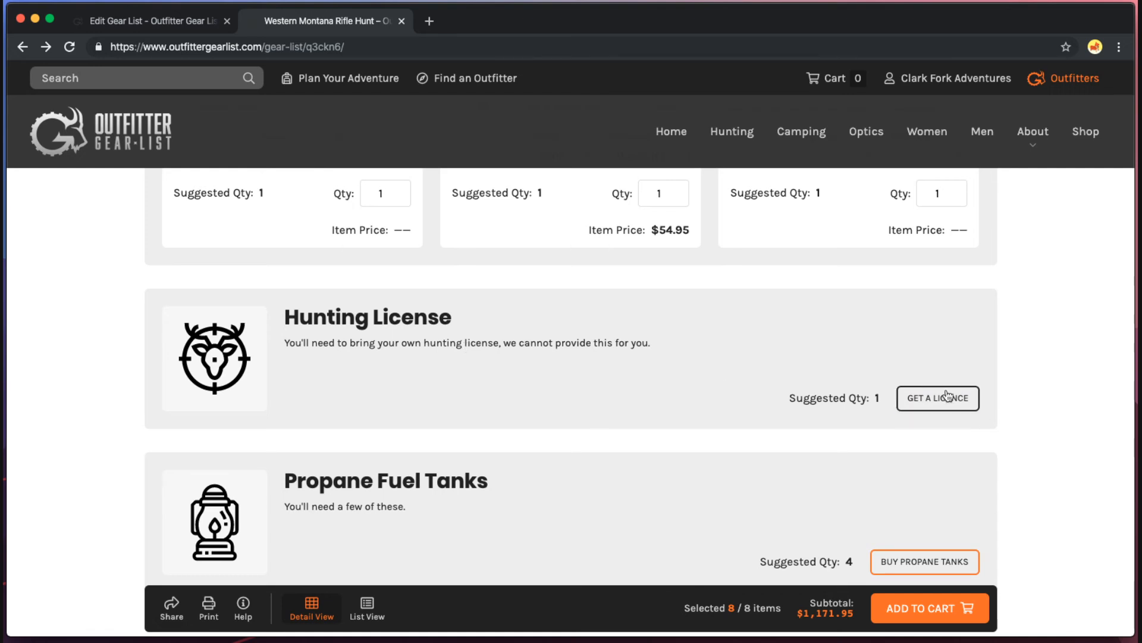
pyautogui.scroll(-1, 948, 397)
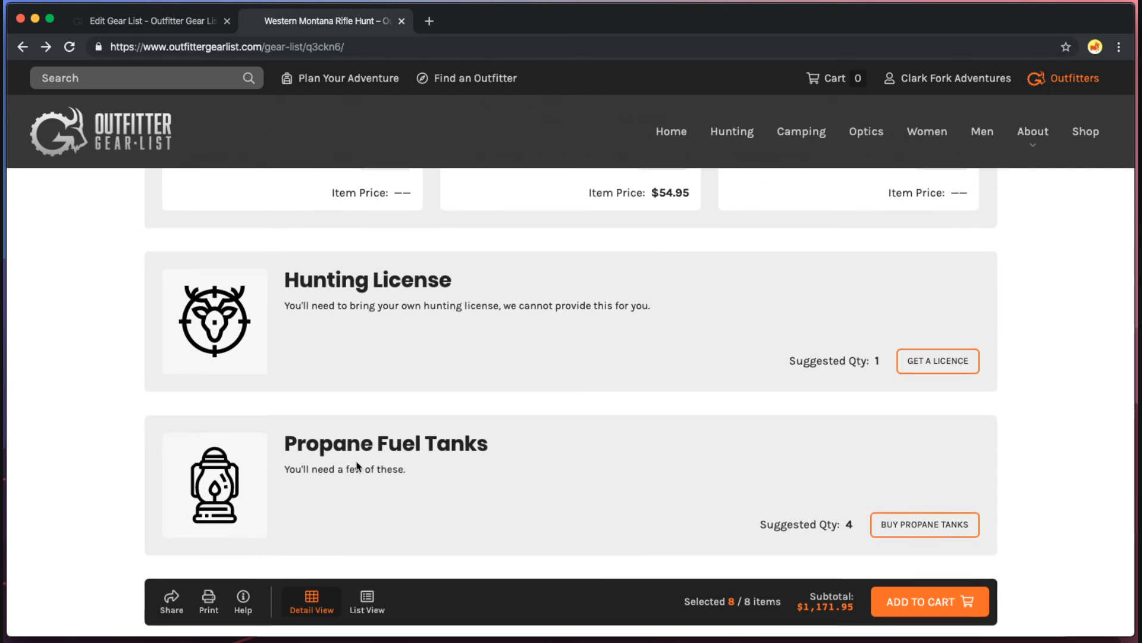
pyautogui.scroll(-1, 303, 364)
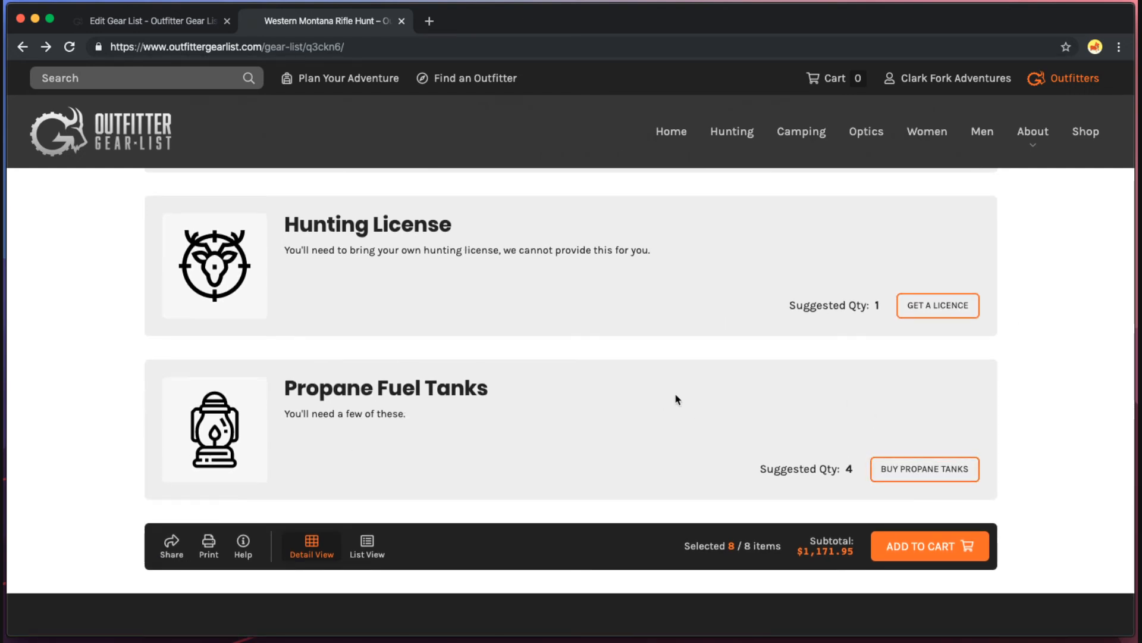
pyautogui.scroll(20, 676, 398)
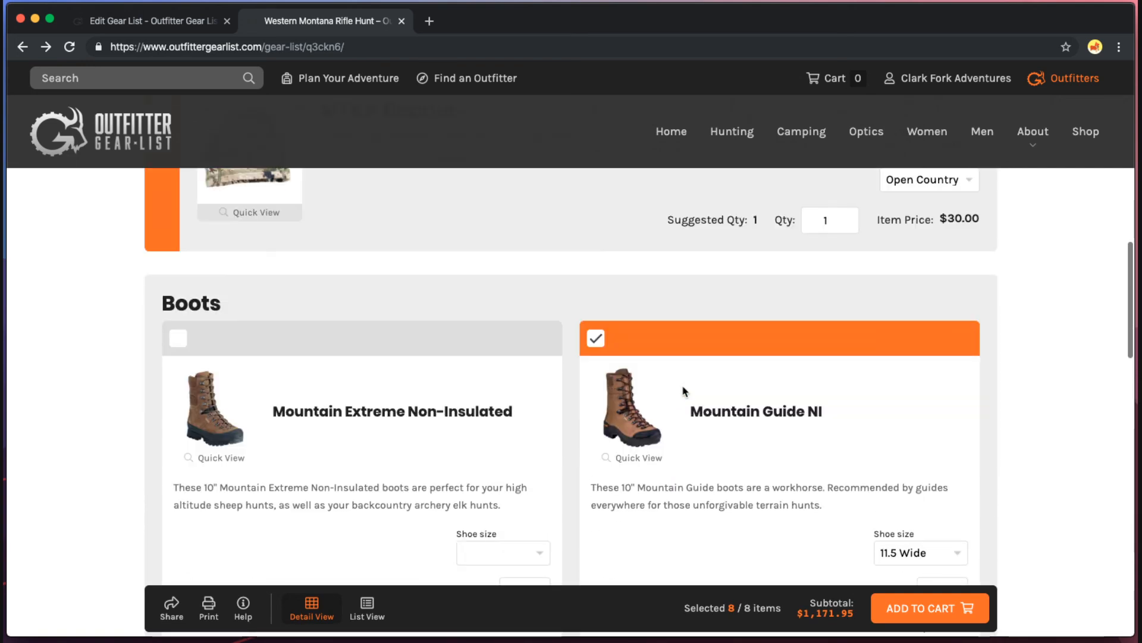
pyautogui.click(690, 351)
pyautogui.click(692, 350)
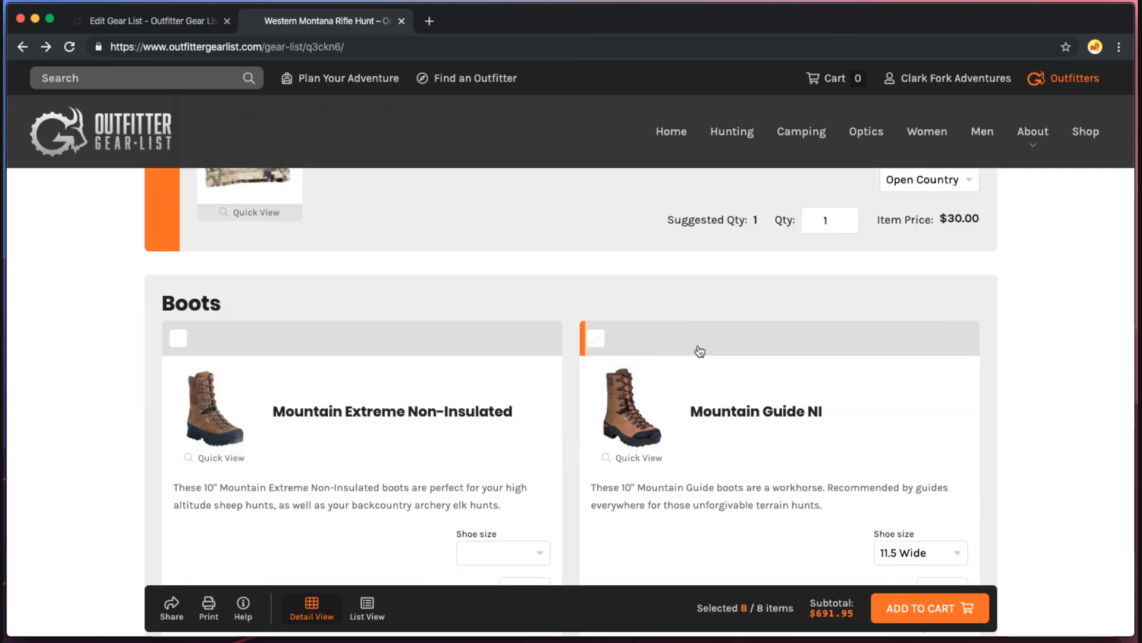
pyautogui.scroll(-10, 697, 393)
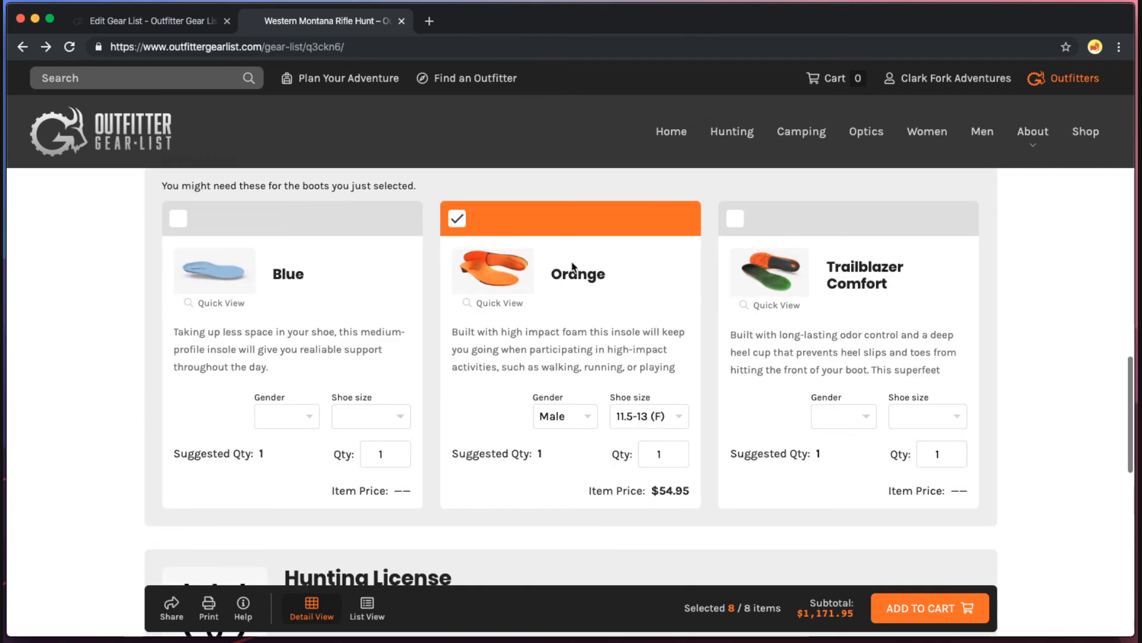
pyautogui.click(581, 224)
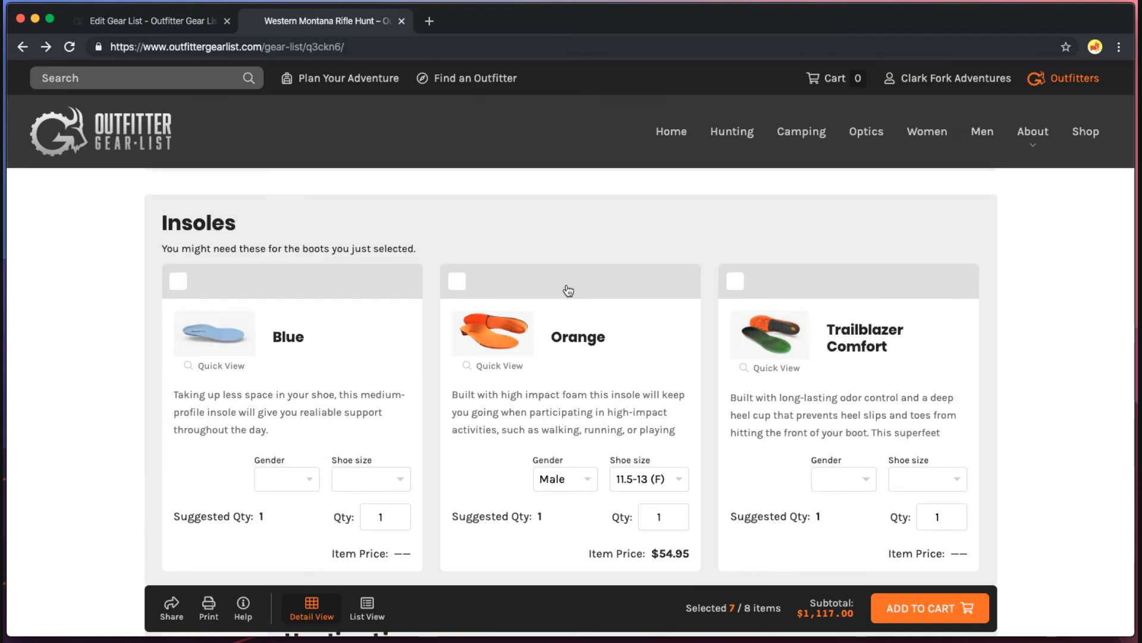
pyautogui.click(579, 283)
pyautogui.scroll(-2, 702, 458)
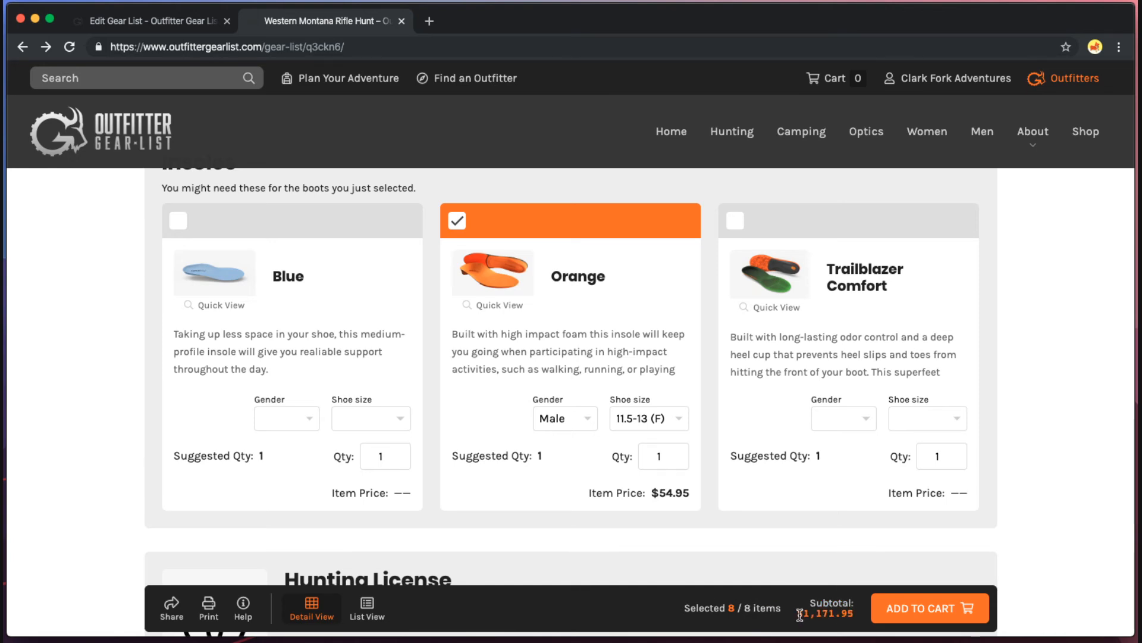
pyautogui.click(171, 615)
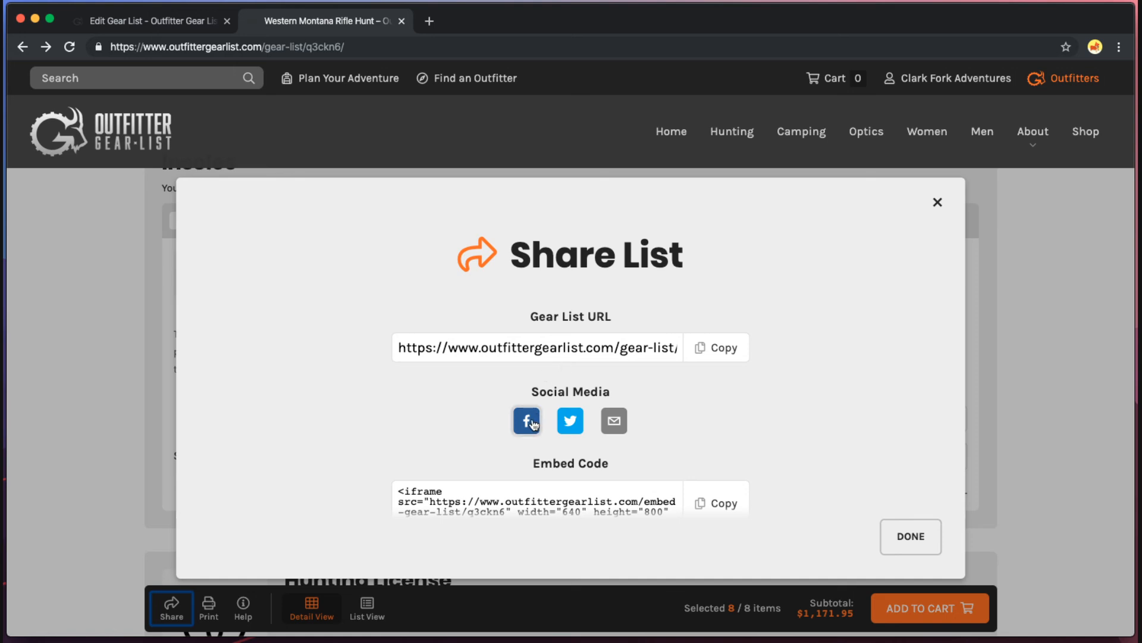
pyautogui.scroll(-3, 763, 410)
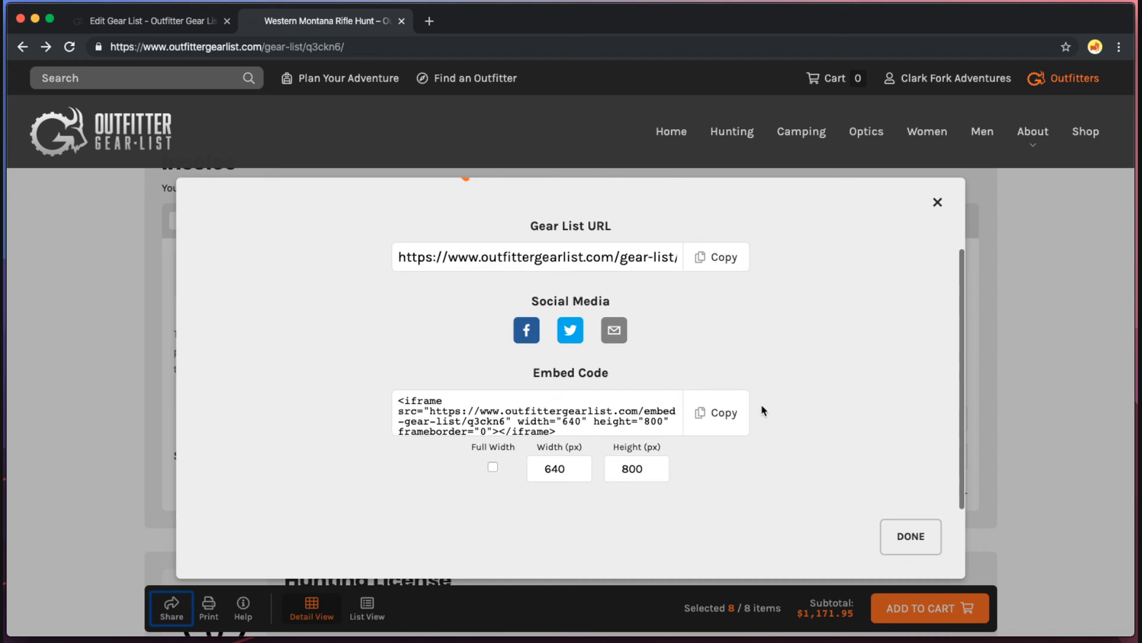
pyautogui.scroll(3, 763, 410)
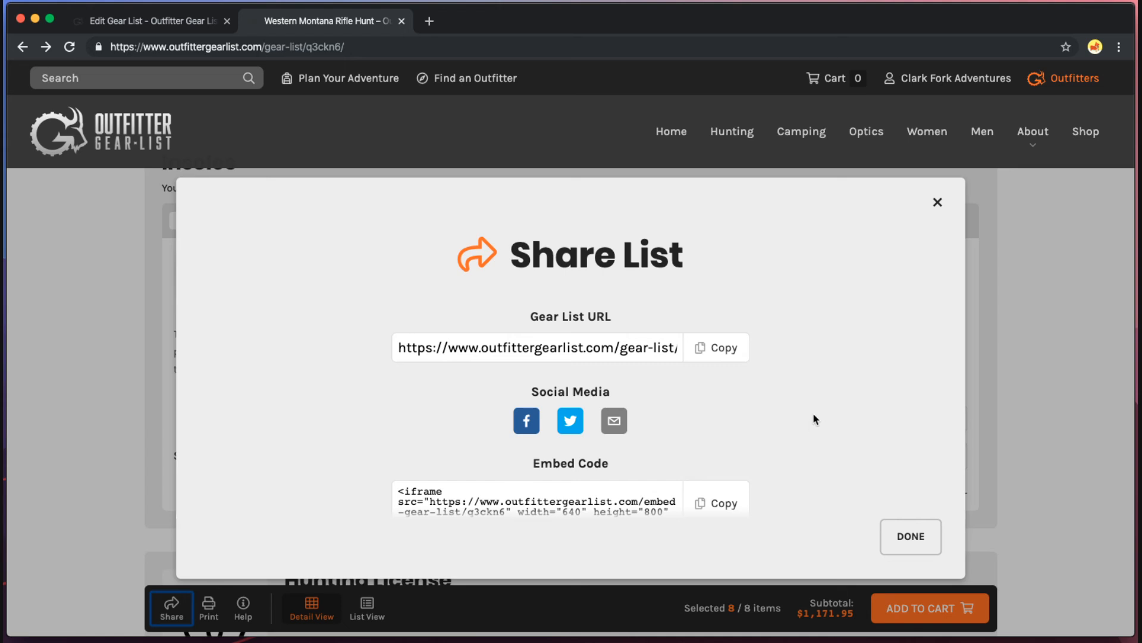
pyautogui.click(923, 535)
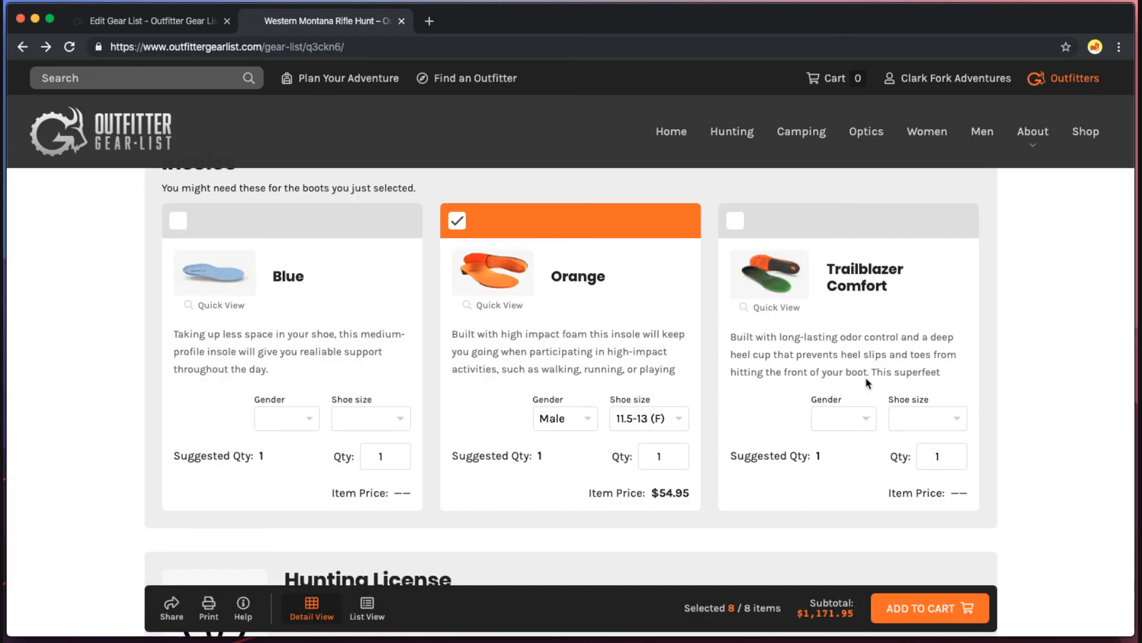
# Cancel out of a print preview of the gear list, then add all selected items to the cart.
pyautogui.click(218, 617)
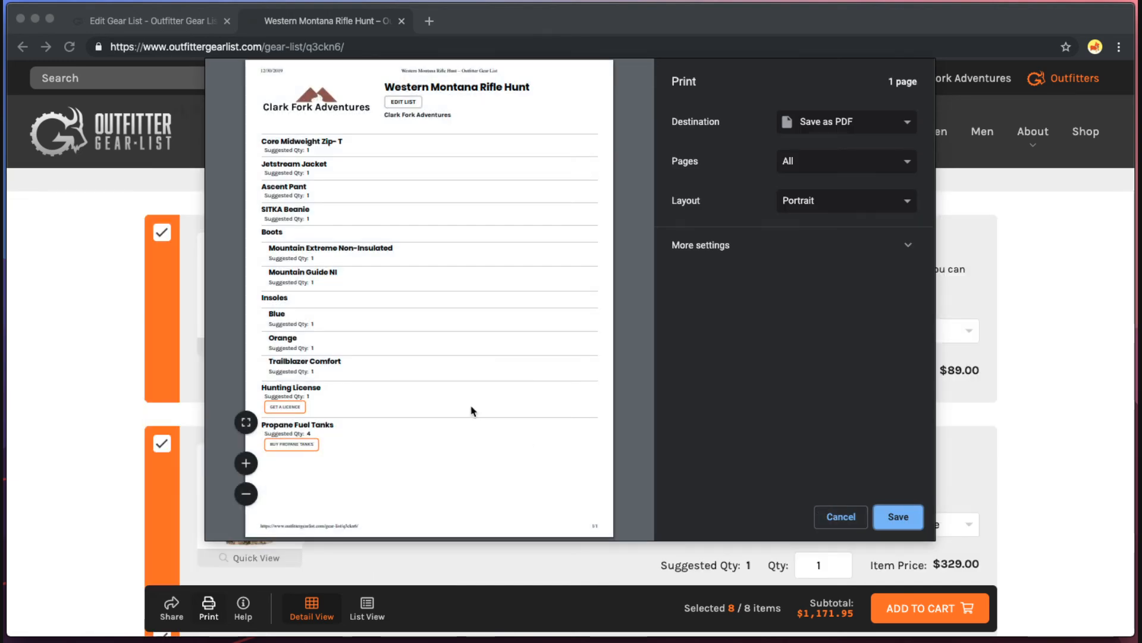
pyautogui.click(841, 517)
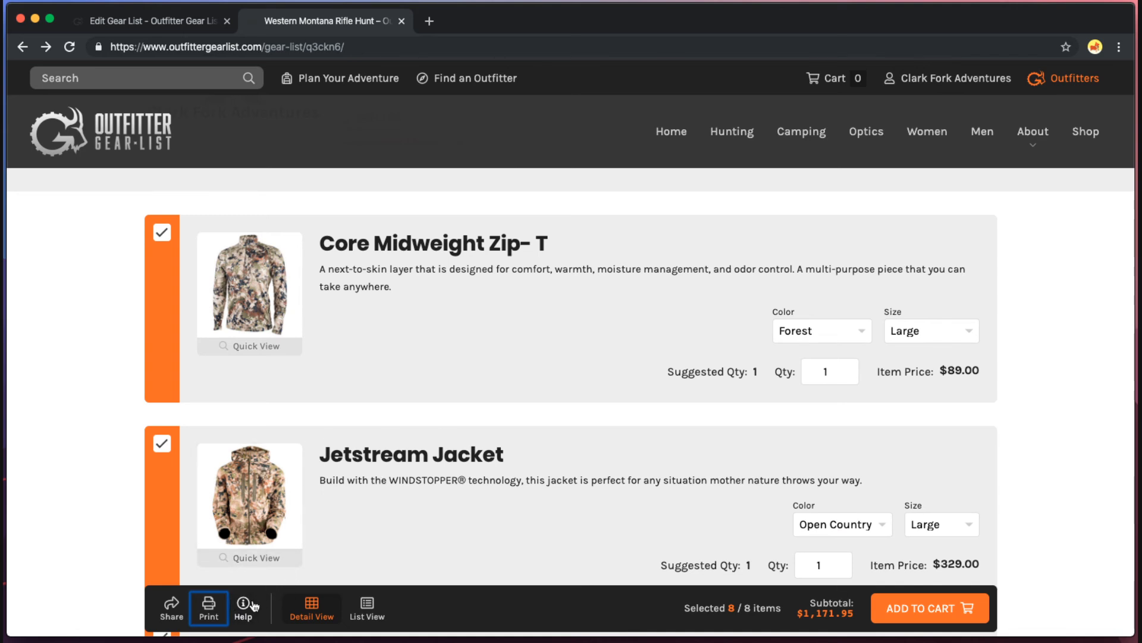
pyautogui.click(947, 615)
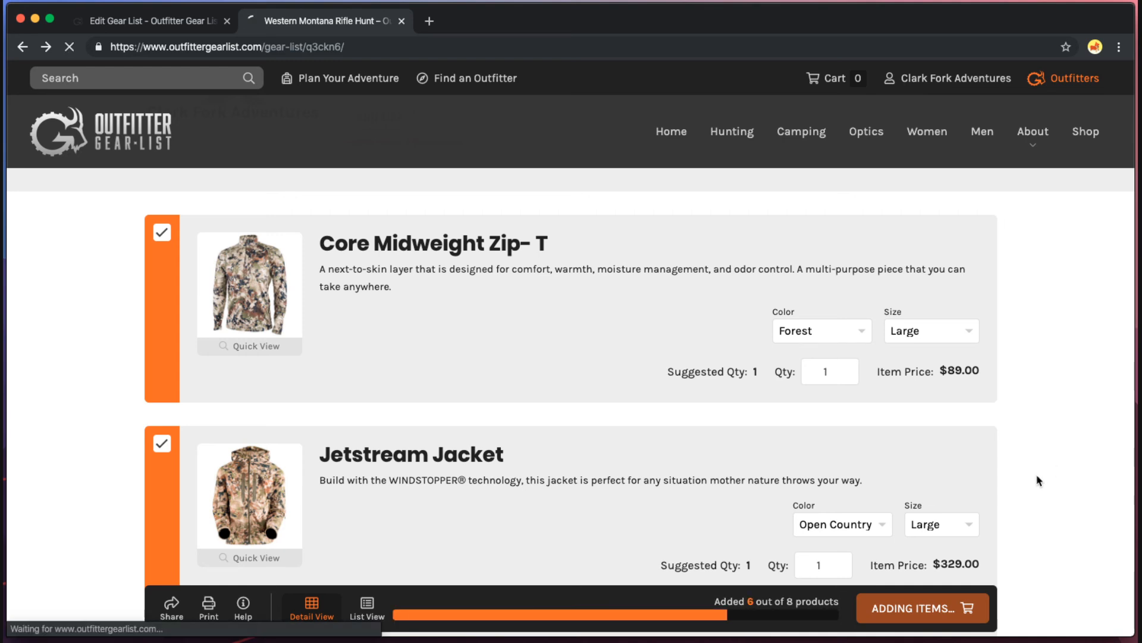
# Review the $1,191.95 cart with $20.00 UPS shipping and proceed to checkout.
pyautogui.scroll(-5, 836, 467)
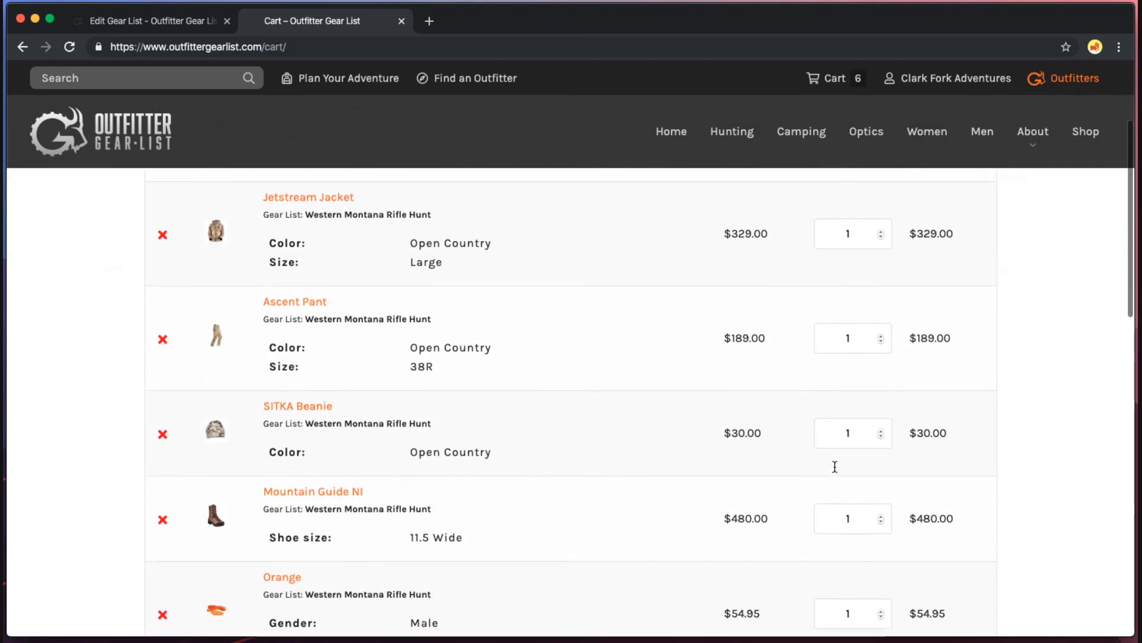
pyautogui.scroll(4, 836, 467)
pyautogui.scroll(2, 498, 250)
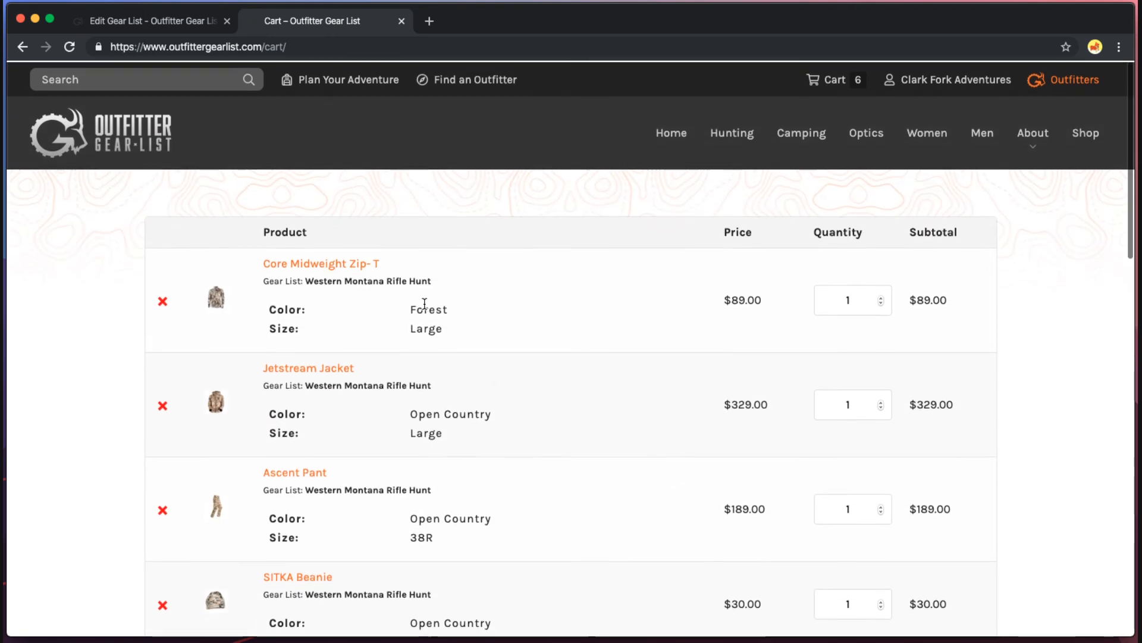
pyautogui.scroll(-5, 528, 339)
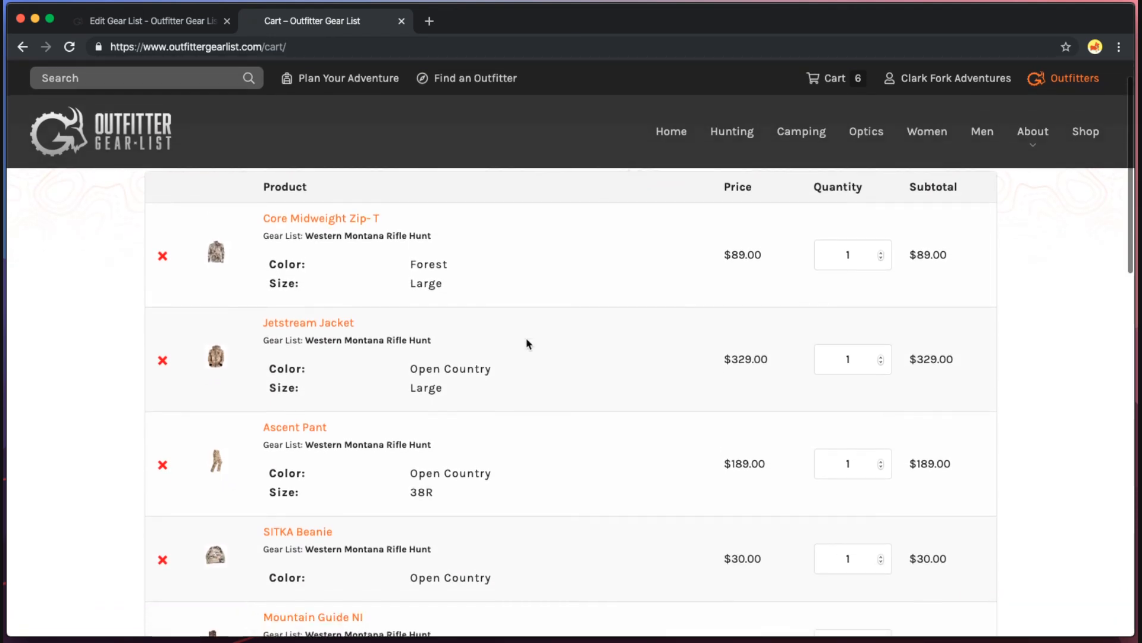
pyautogui.scroll(-2, 530, 433)
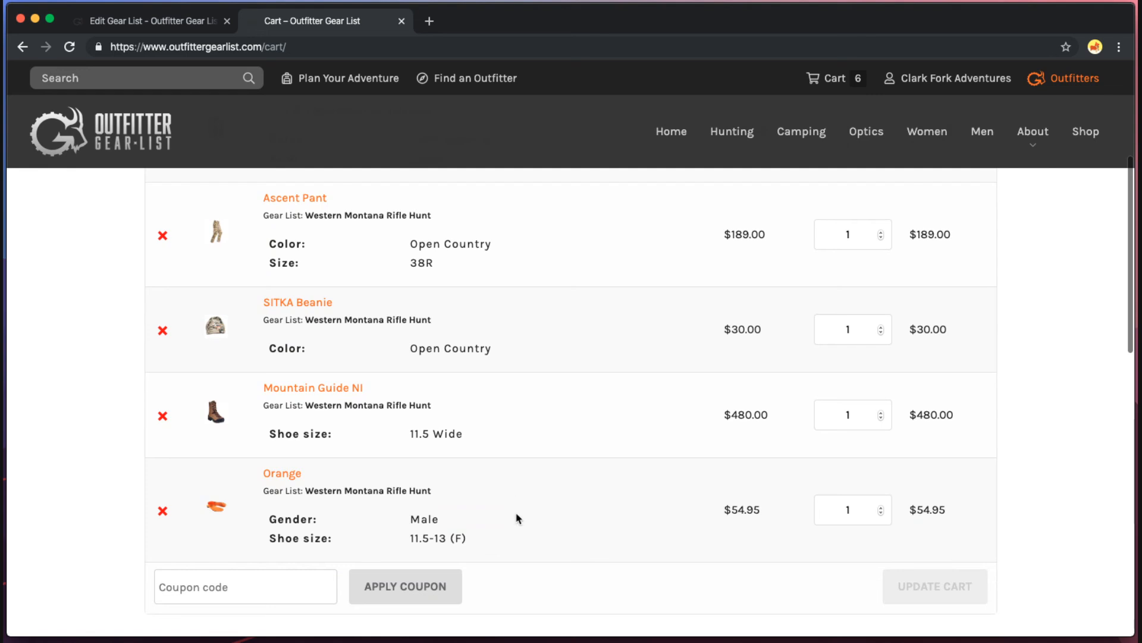
pyautogui.scroll(6, 581, 523)
pyautogui.scroll(-4, 582, 523)
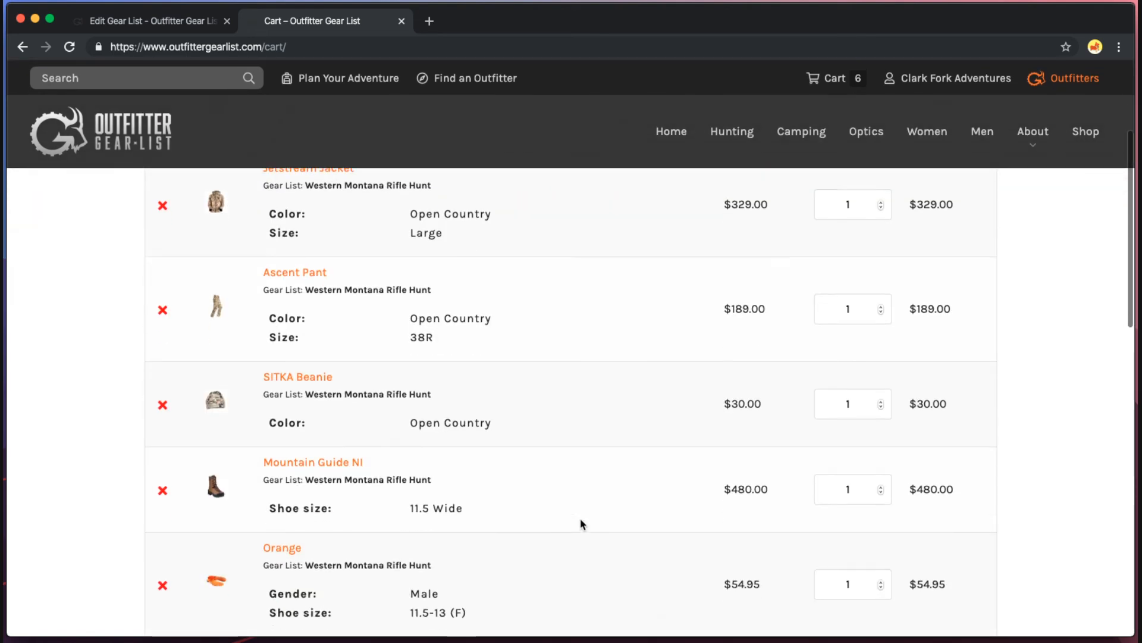
pyautogui.scroll(-5, 582, 523)
pyautogui.scroll(3, 582, 523)
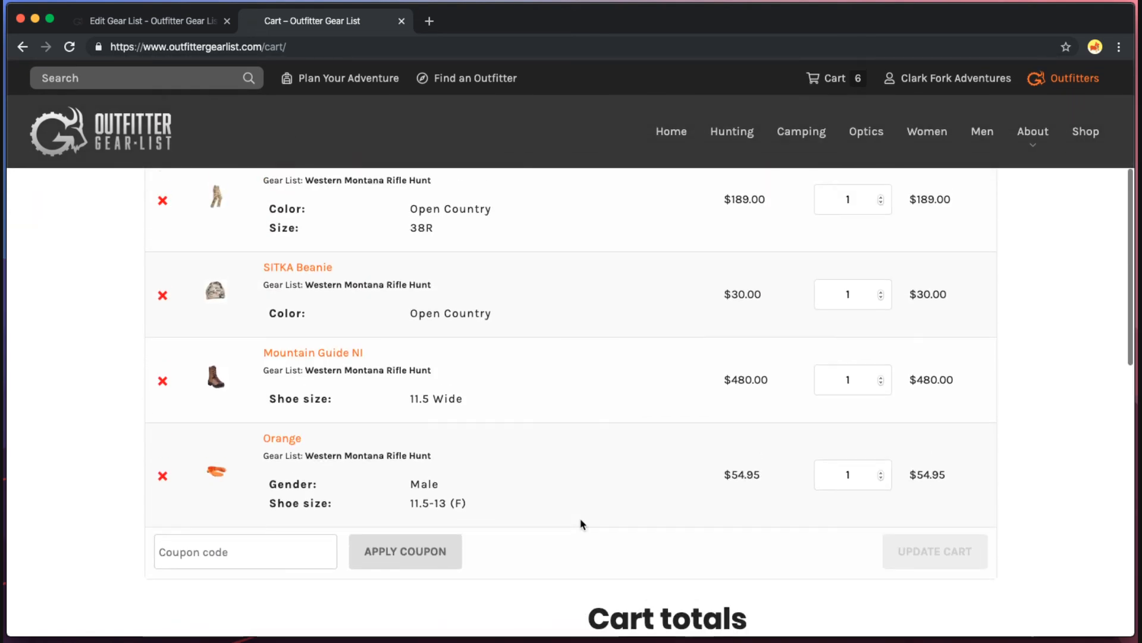
pyautogui.scroll(3, 581, 524)
pyautogui.scroll(-9, 581, 524)
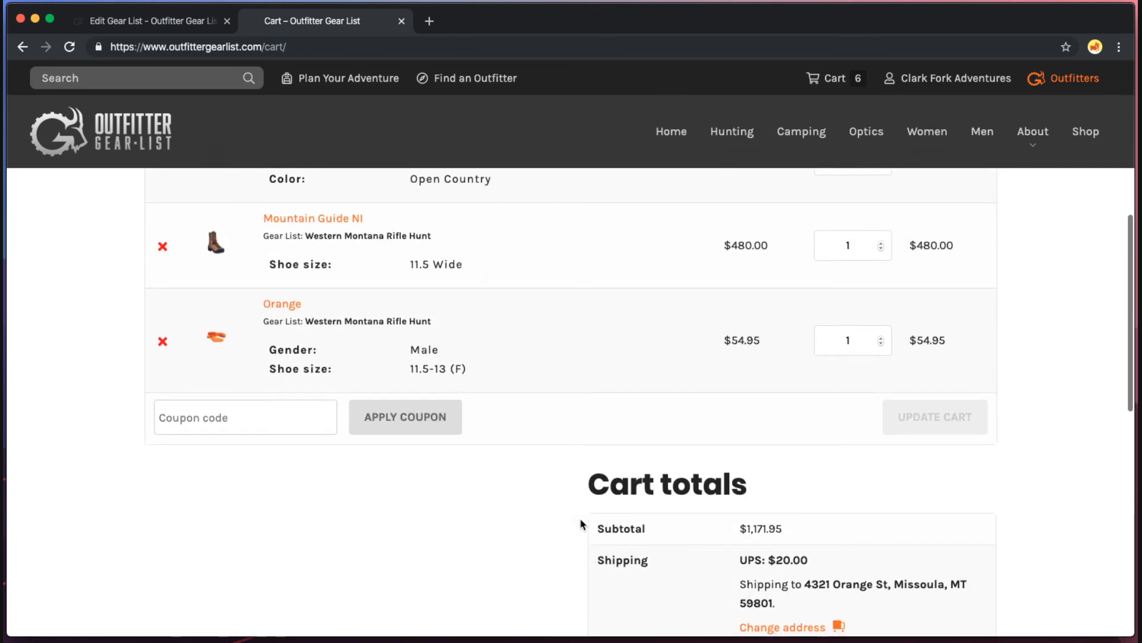
pyautogui.click(697, 580)
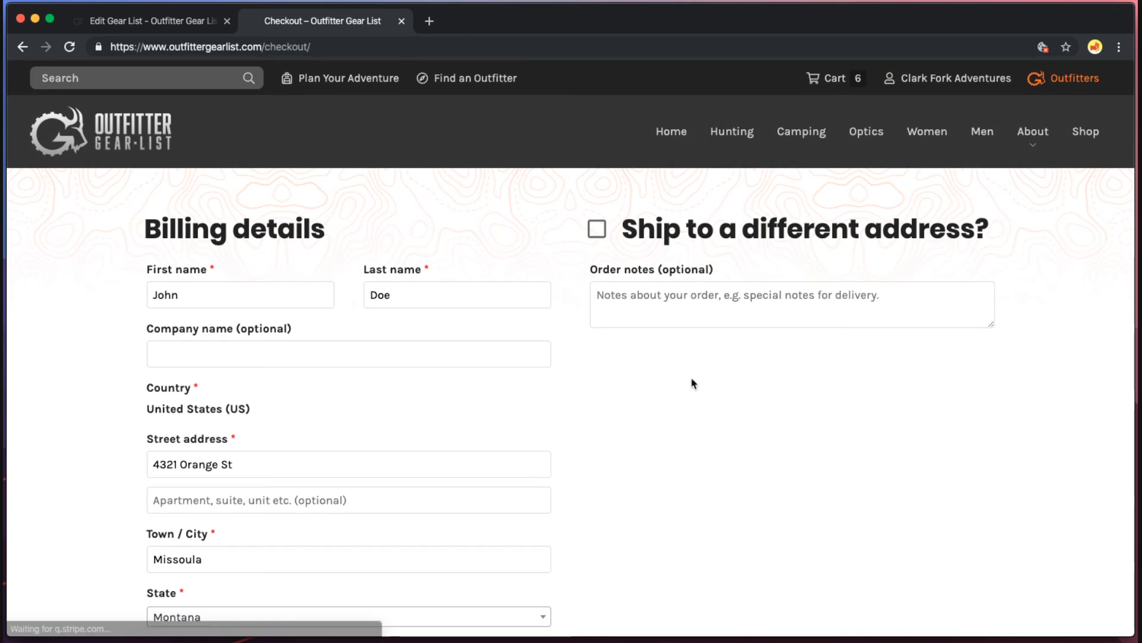
# Review the prefilled billing details and the $1,191.95 order summary.
pyautogui.scroll(-2, 693, 383)
pyautogui.scroll(-6, 693, 384)
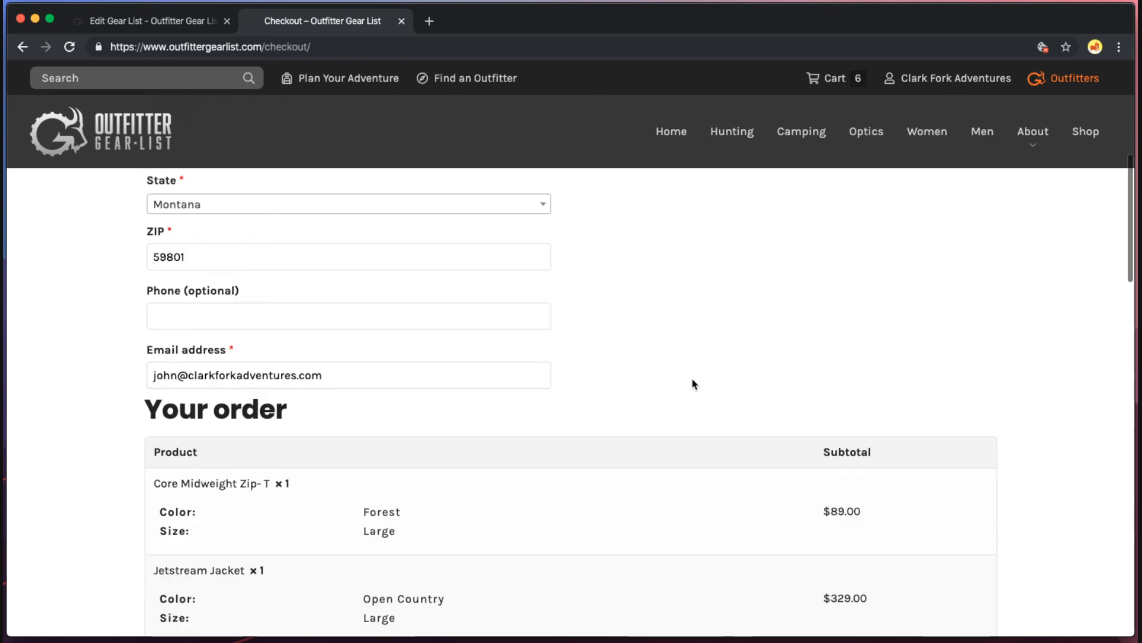
pyautogui.scroll(7, 693, 384)
pyautogui.scroll(-1, 452, 352)
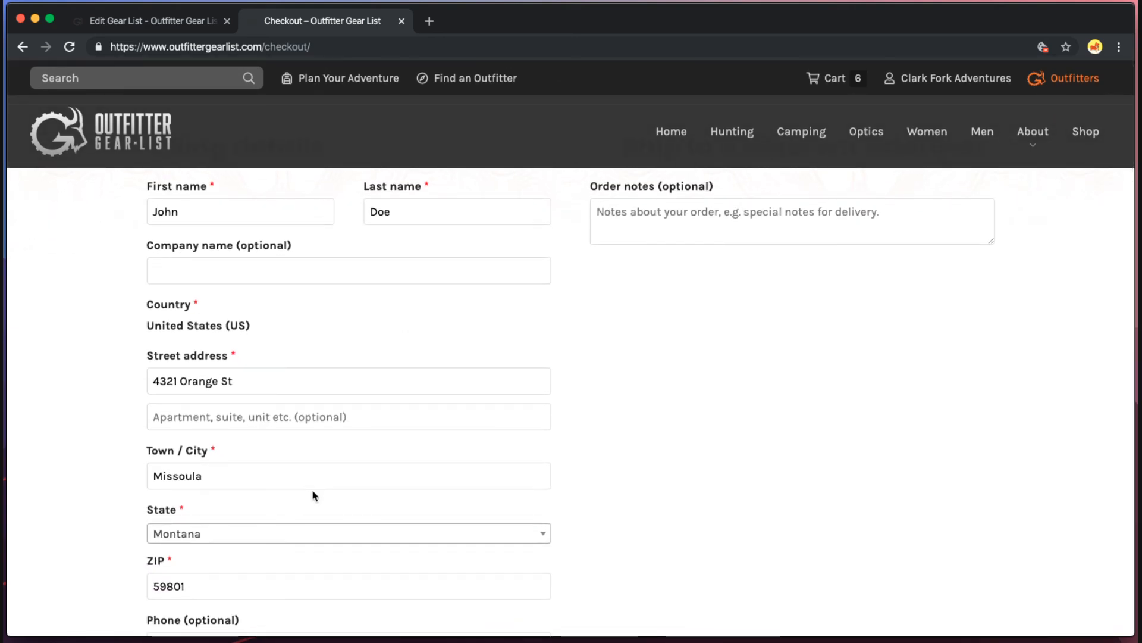
pyautogui.scroll(1, 312, 489)
pyautogui.scroll(-5, 311, 489)
pyautogui.scroll(-1, 313, 498)
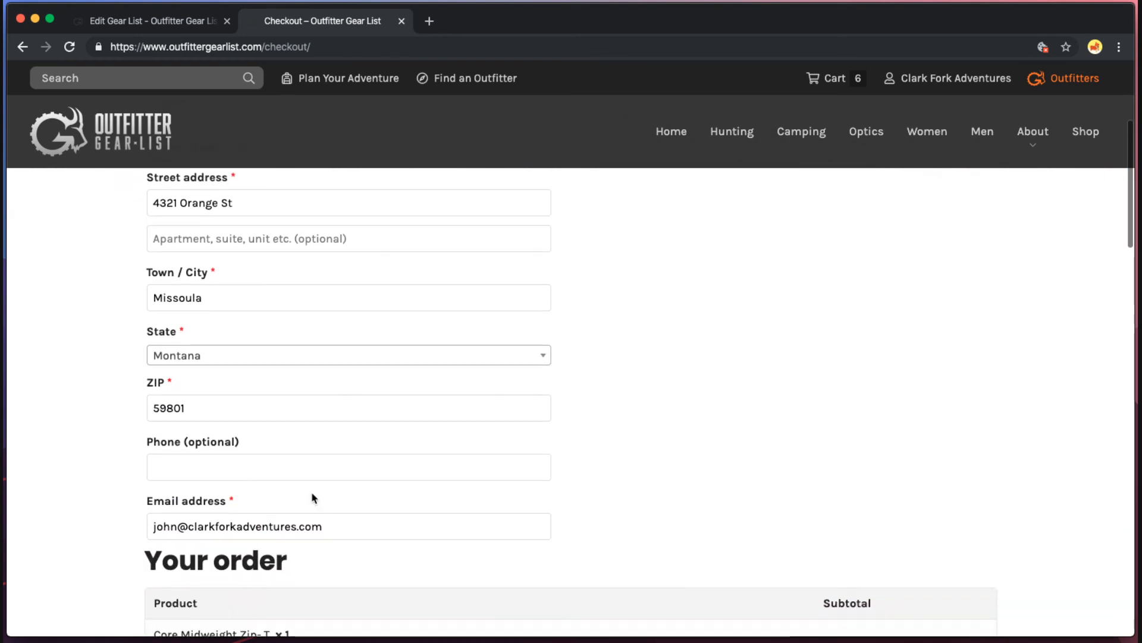
pyautogui.scroll(-10, 633, 448)
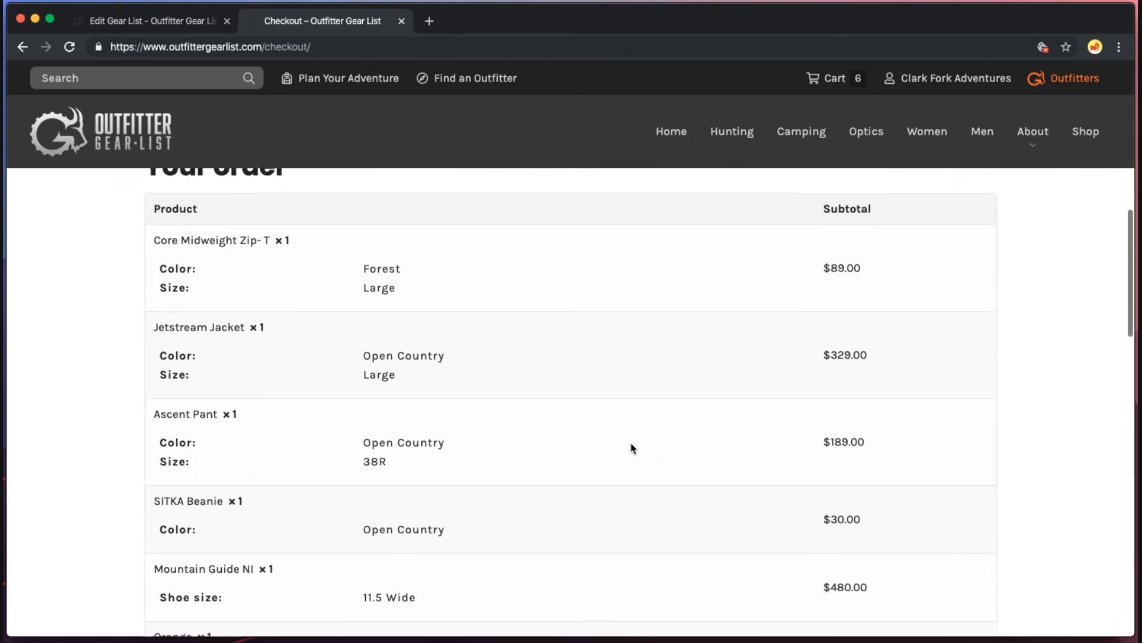
pyautogui.scroll(-4, 631, 447)
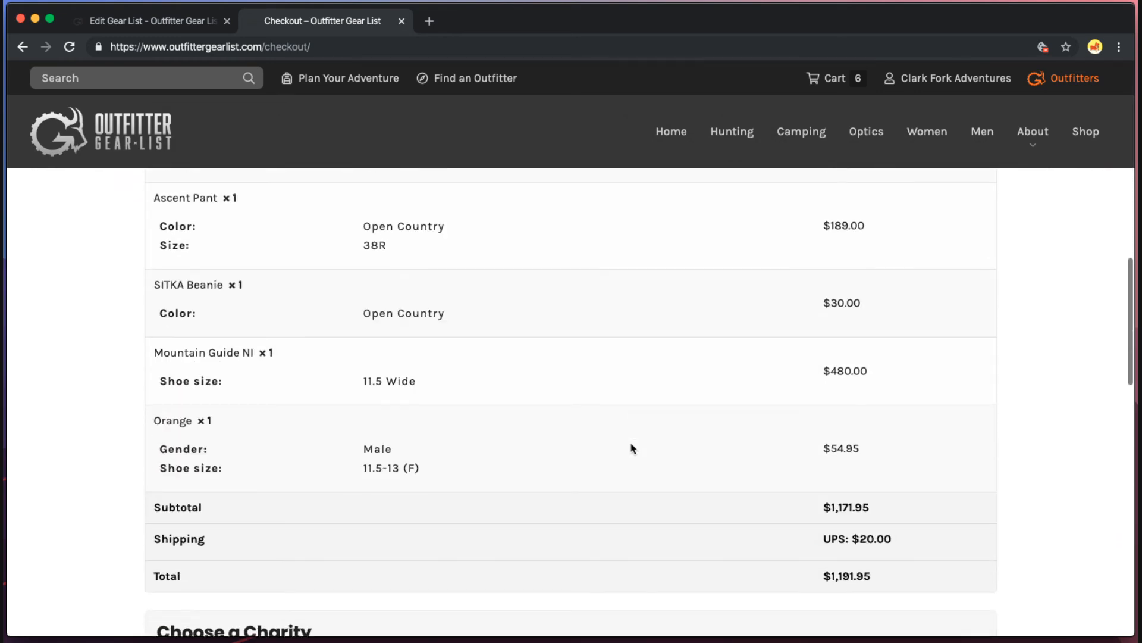
pyautogui.scroll(-1, 631, 445)
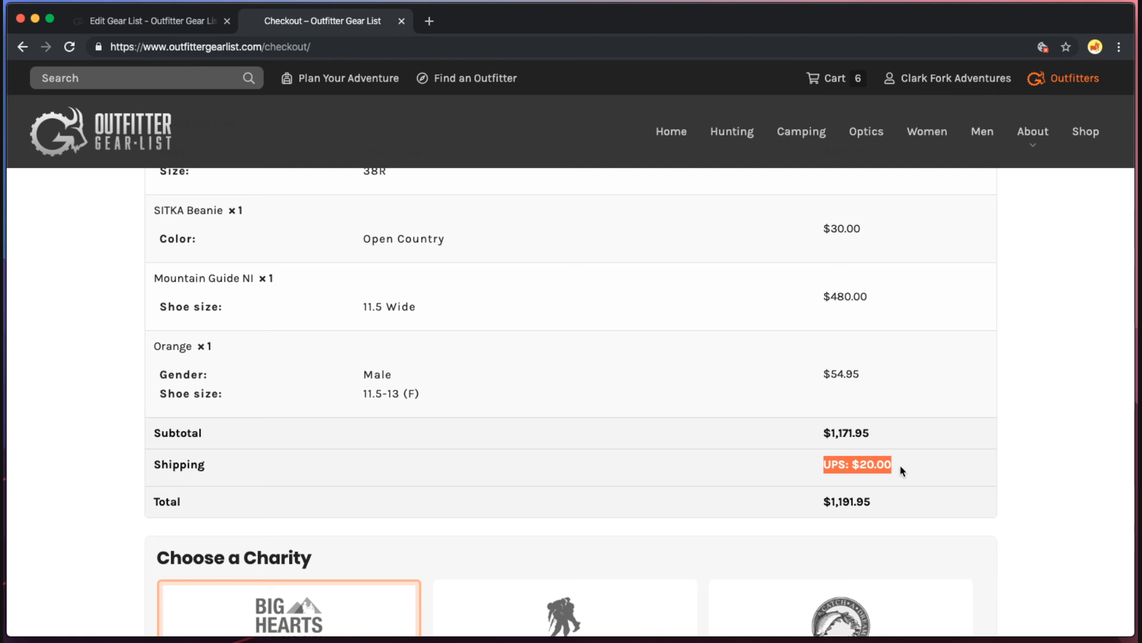
pyautogui.moveTo(872, 503); pyautogui.dragTo(802, 516)
pyautogui.click(797, 517)
pyautogui.scroll(-3, 795, 517)
pyautogui.scroll(-2, 785, 518)
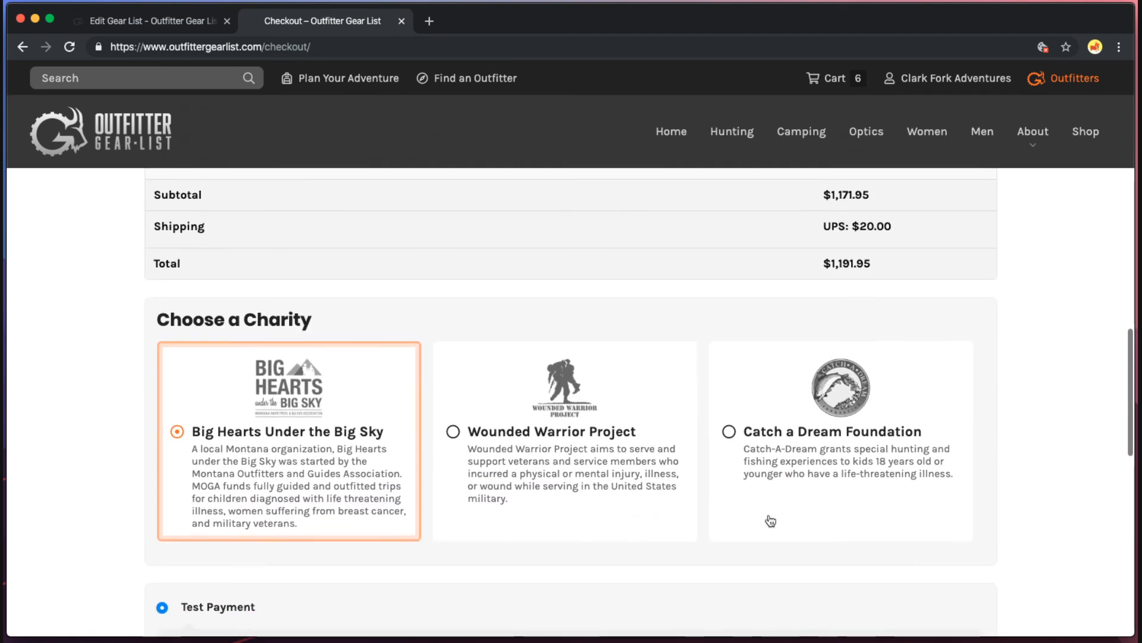
pyautogui.scroll(-1, 740, 520)
# Compare the charity options and select Big Hearts Under the Big Sky.
pyautogui.click(558, 385)
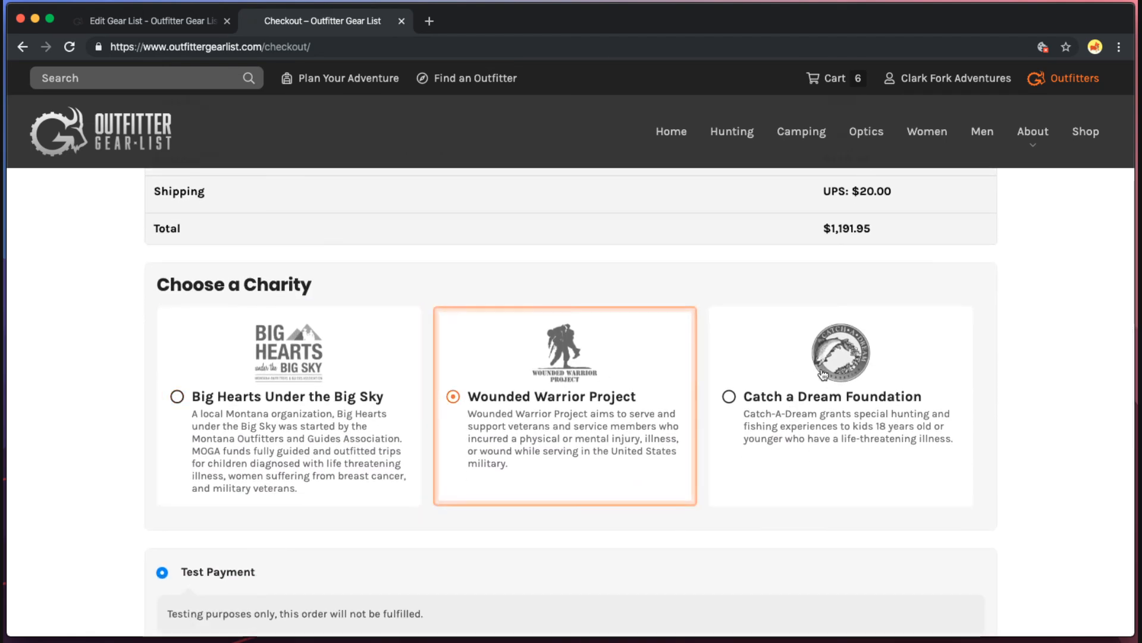
pyautogui.click(747, 376)
pyautogui.click(506, 373)
pyautogui.click(399, 373)
pyautogui.click(547, 370)
pyautogui.click(774, 365)
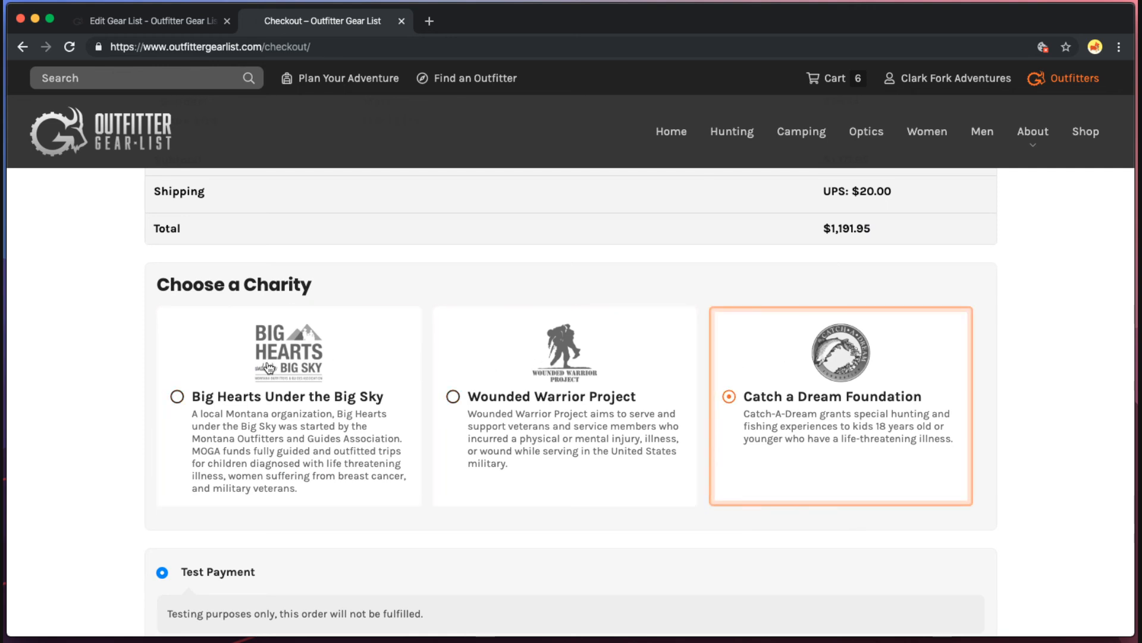
pyautogui.click(263, 365)
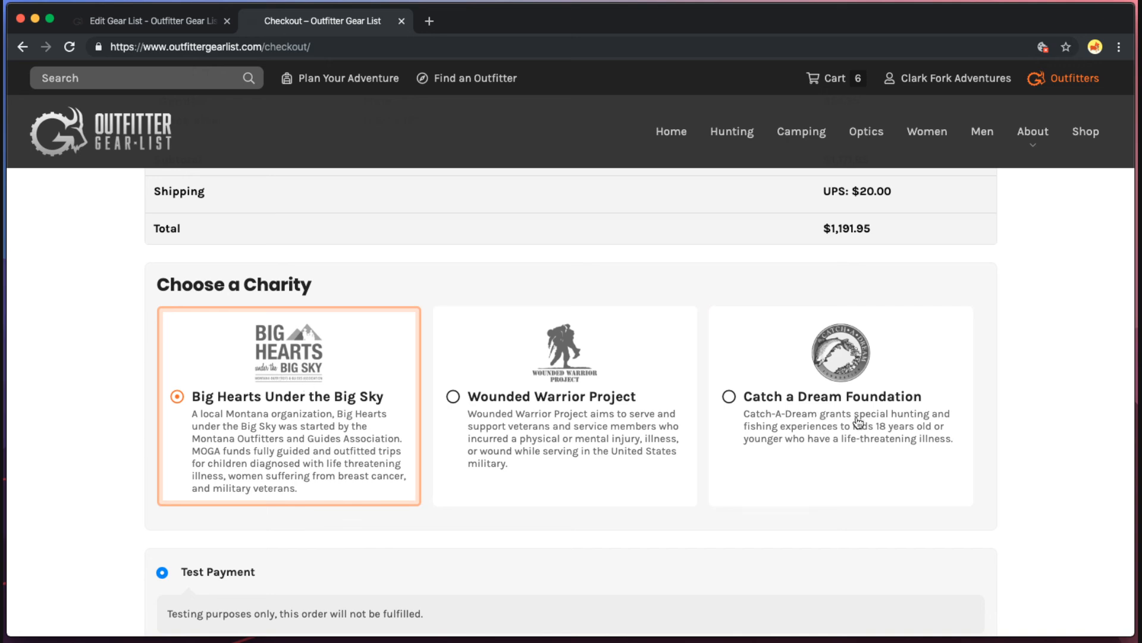
# Place the $1,191.95 order using Test Payment.
pyautogui.scroll(-5, 1006, 440)
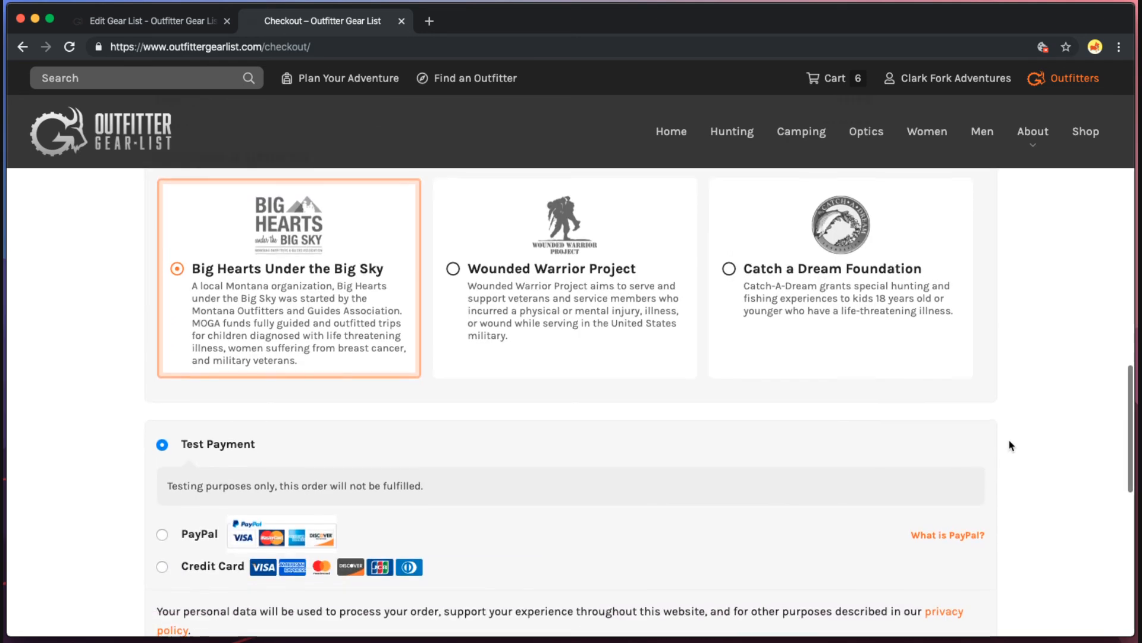
pyautogui.scroll(-5, 1004, 433)
pyautogui.scroll(2, 429, 427)
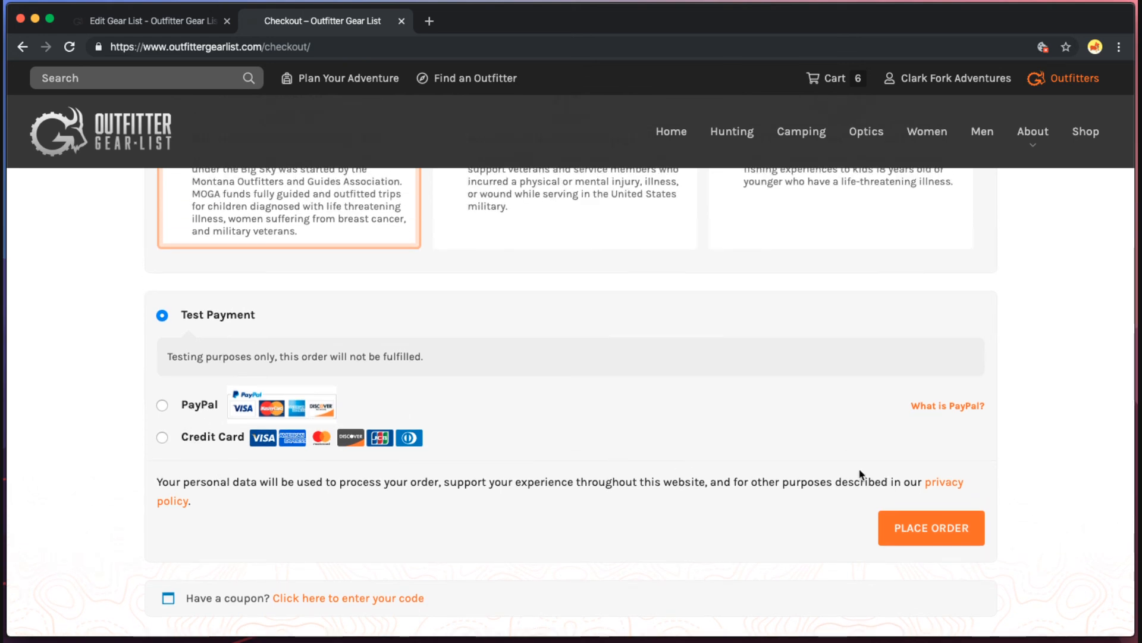
pyautogui.scroll(15, 1047, 468)
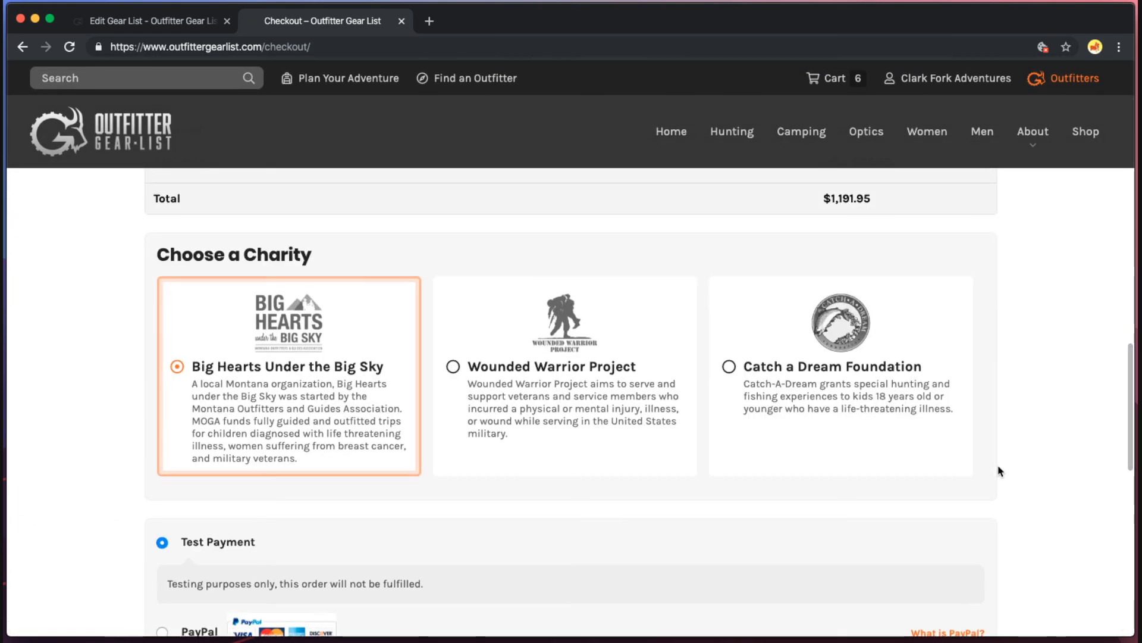
pyautogui.scroll(15, 1000, 471)
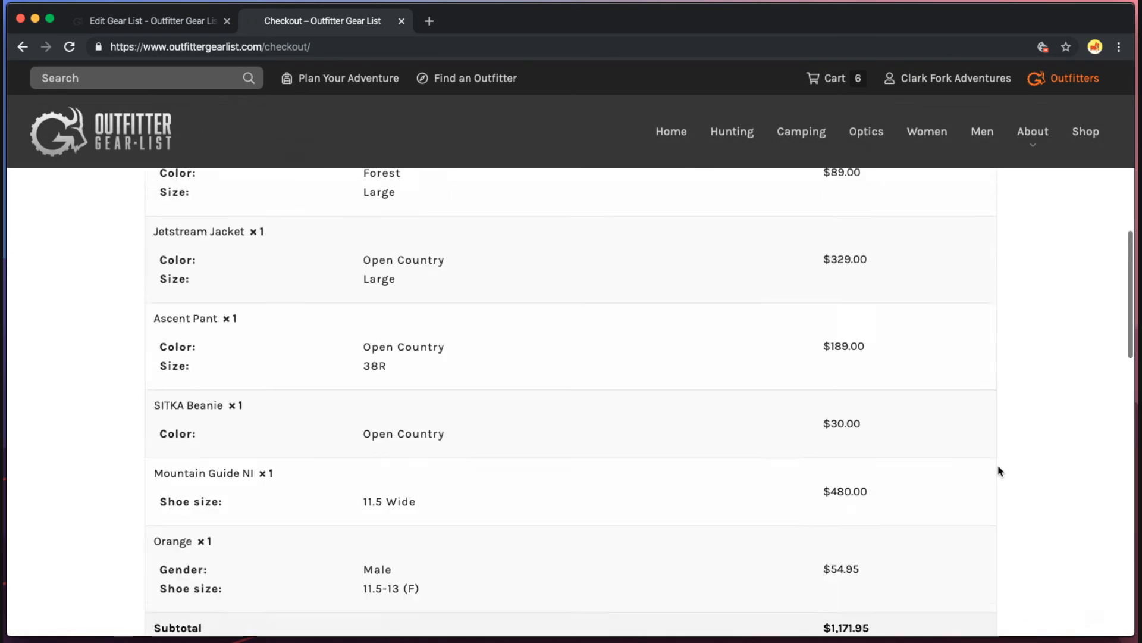
pyautogui.scroll(-12, 1000, 472)
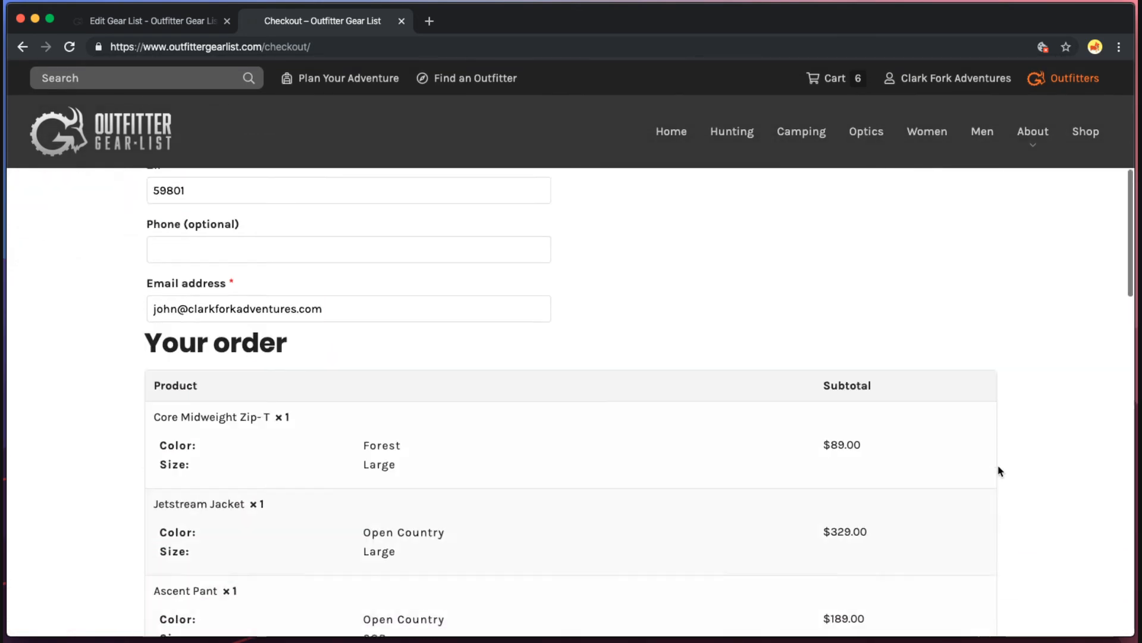
pyautogui.scroll(-6, 999, 471)
pyautogui.click(962, 617)
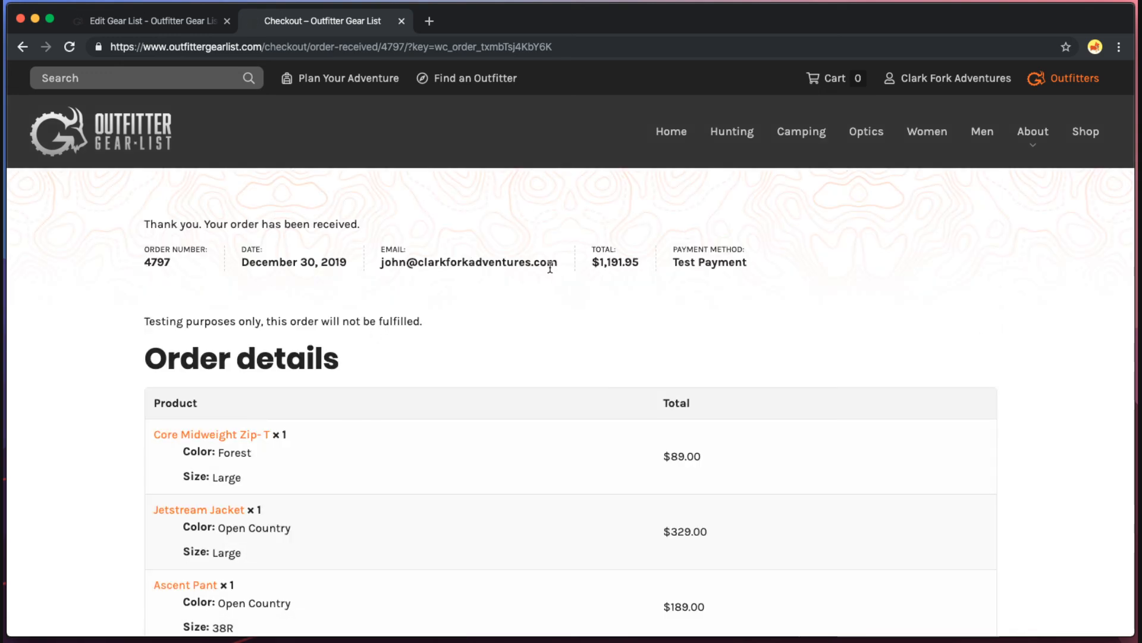
pyautogui.click(695, 275)
pyautogui.scroll(-3, 687, 291)
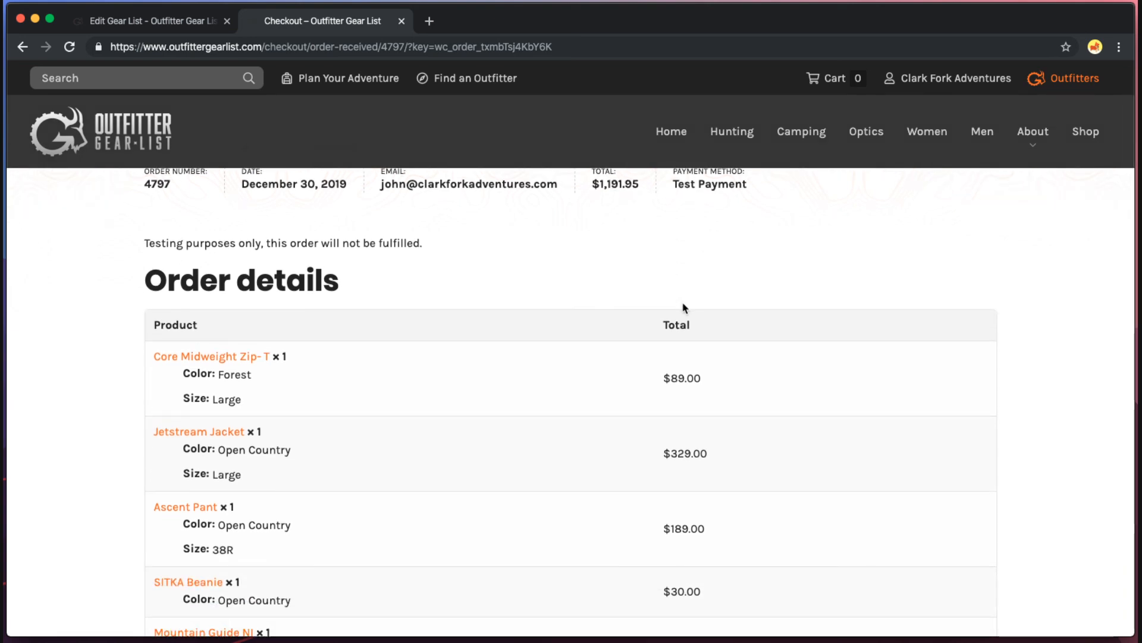
pyautogui.scroll(-10, 690, 303)
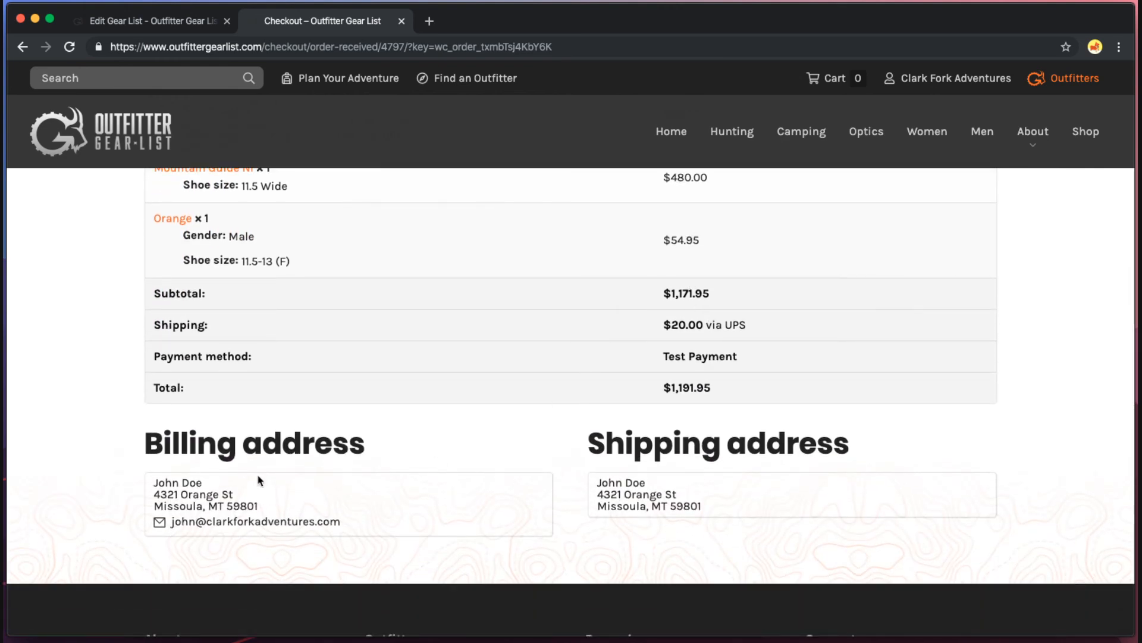
pyautogui.moveTo(163, 484); pyautogui.dragTo(344, 513)
pyautogui.click(346, 515)
pyautogui.scroll(10, 273, 515)
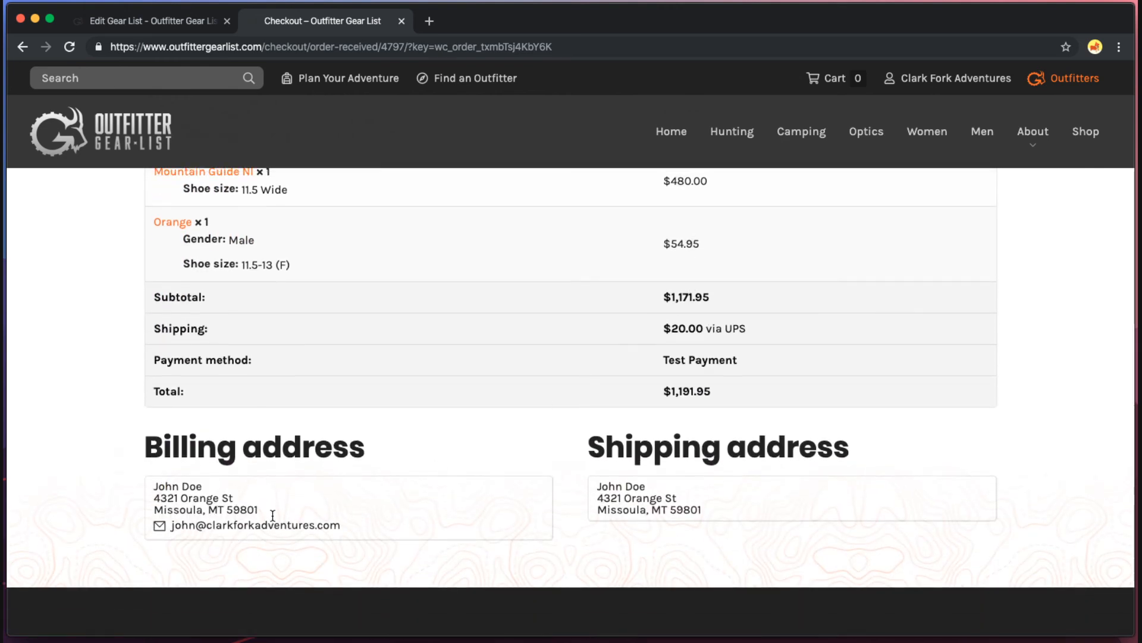
pyautogui.scroll(-10, 273, 521)
pyautogui.moveTo(170, 579); pyautogui.dragTo(350, 580)
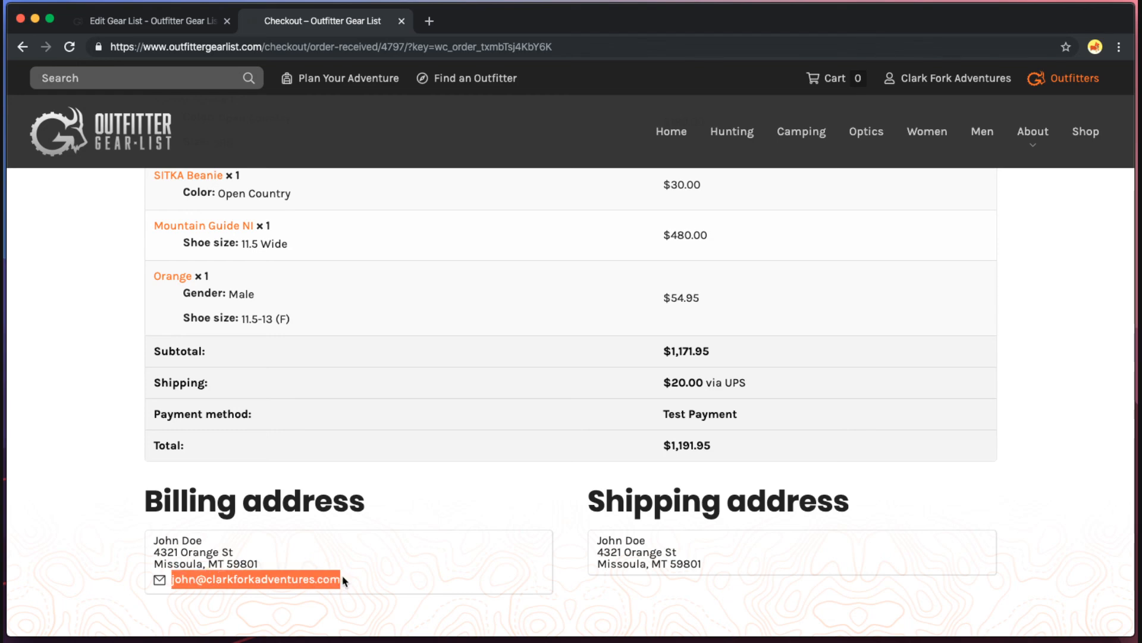
pyautogui.click(350, 580)
pyautogui.scroll(5, 485, 556)
pyautogui.scroll(4, 485, 556)
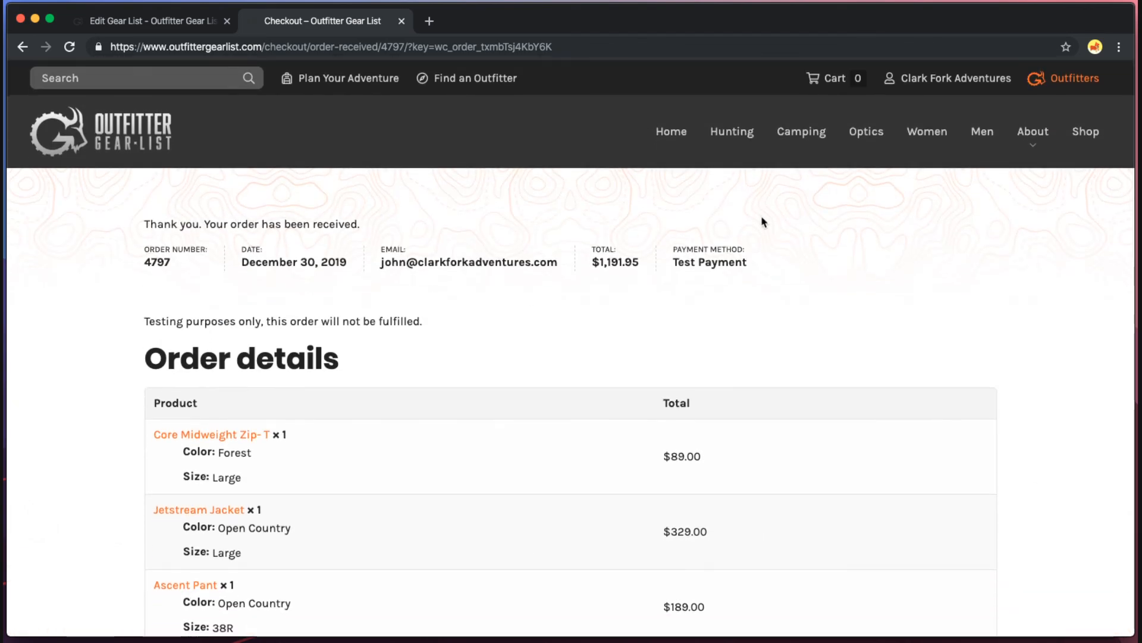
pyautogui.click(956, 78)
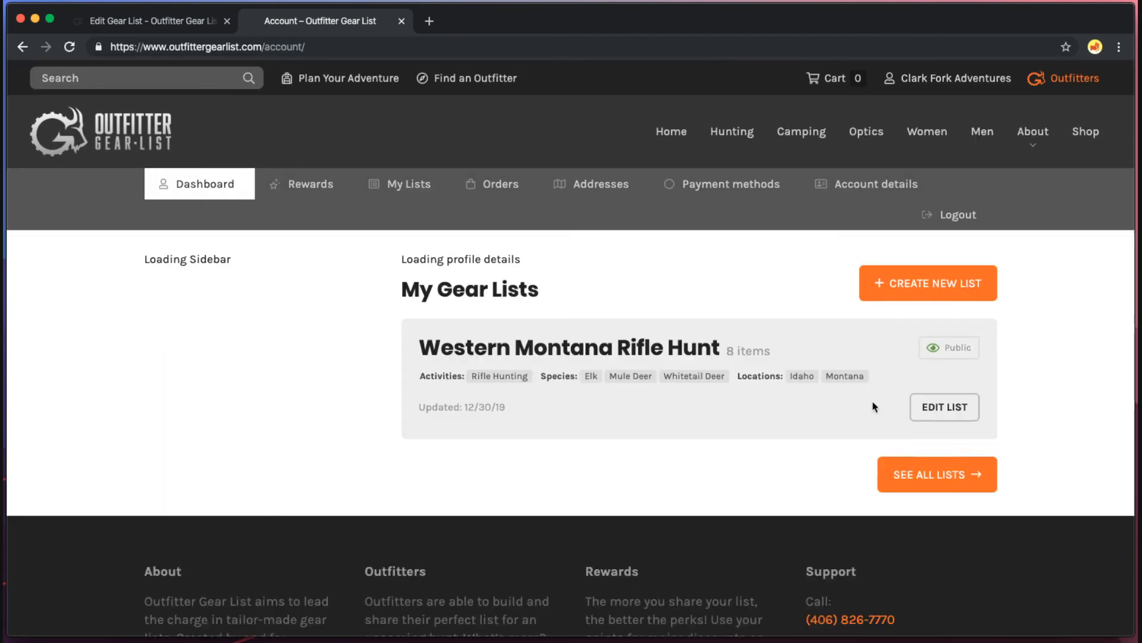
# From the account dashboard, close the leftover Edit Gear List tab and view all gear lists.
pyautogui.click(452, 388)
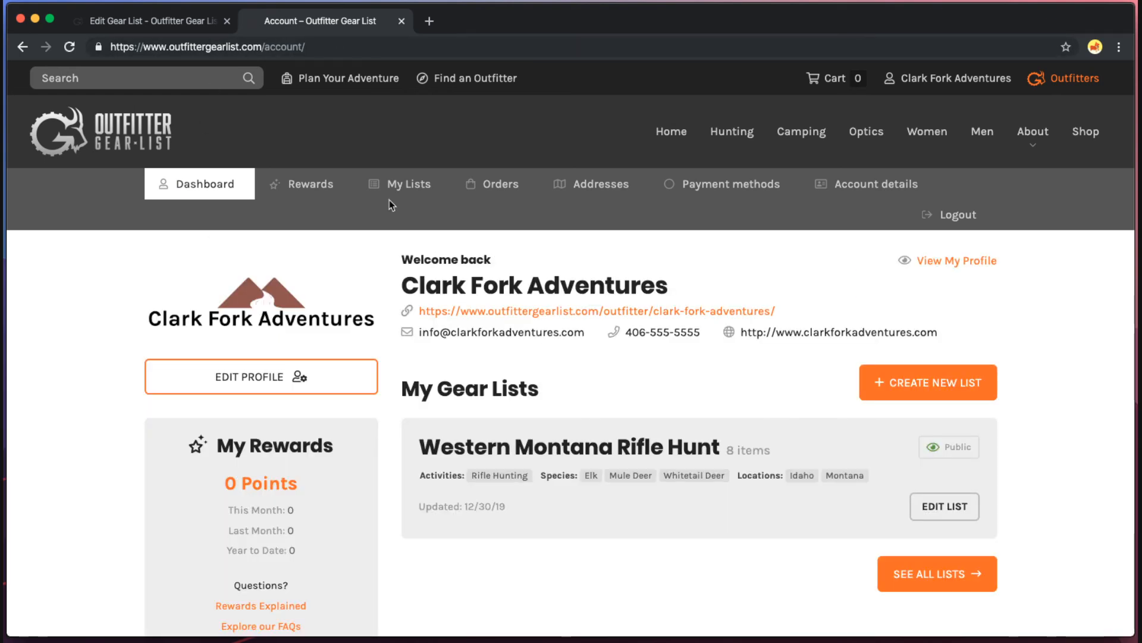
pyautogui.scroll(-1, 520, 524)
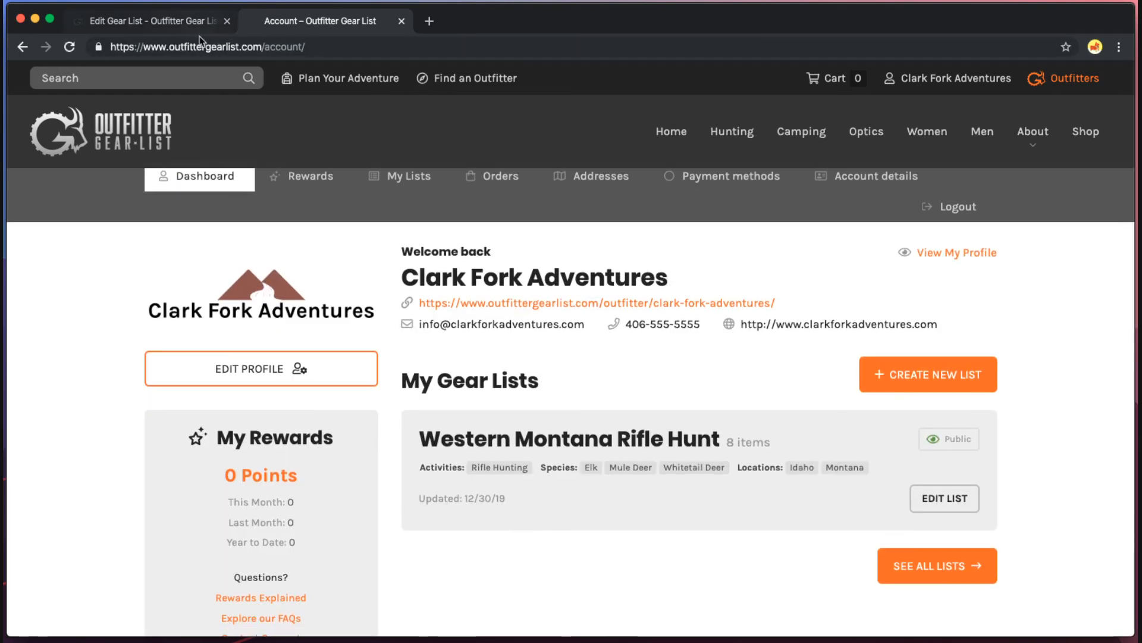
pyautogui.click(229, 21)
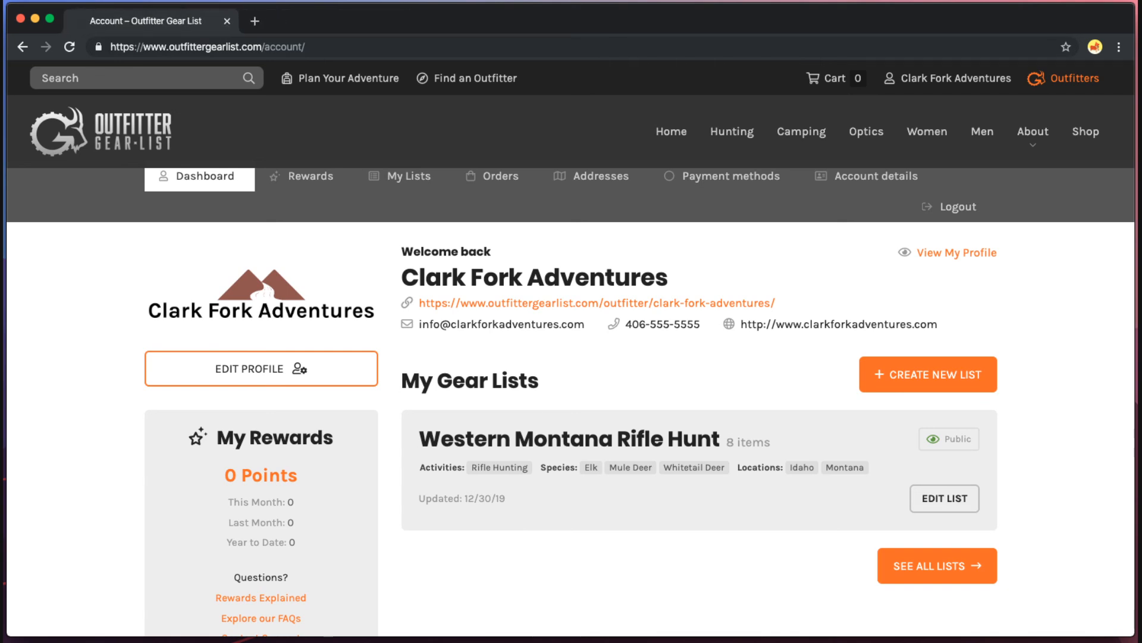
pyautogui.scroll(-1, 662, 378)
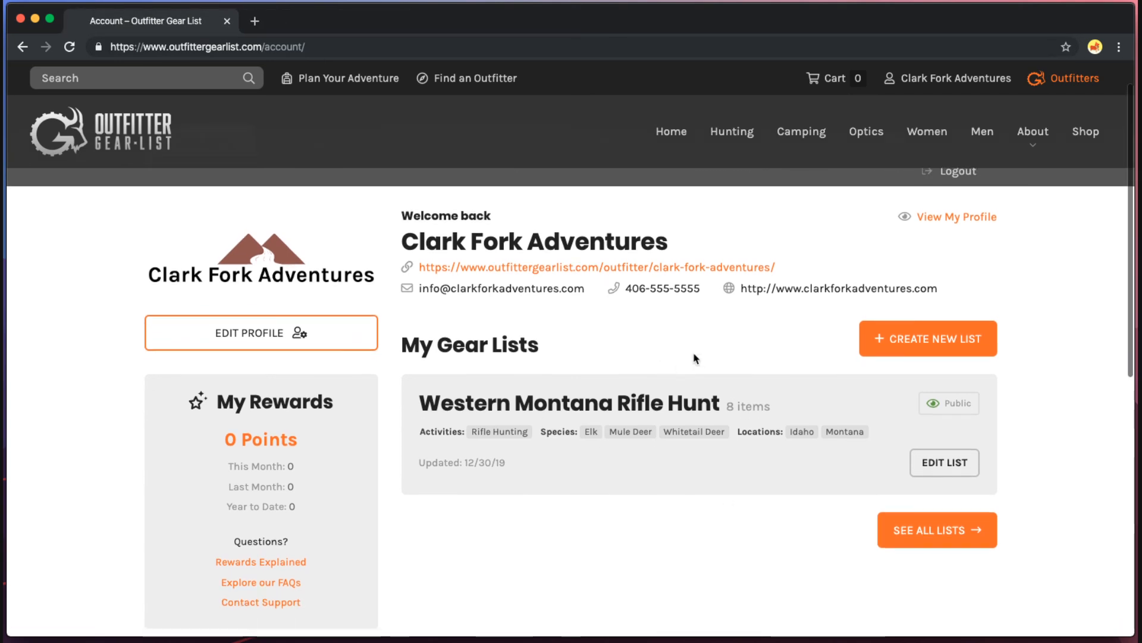
pyautogui.scroll(1, 696, 362)
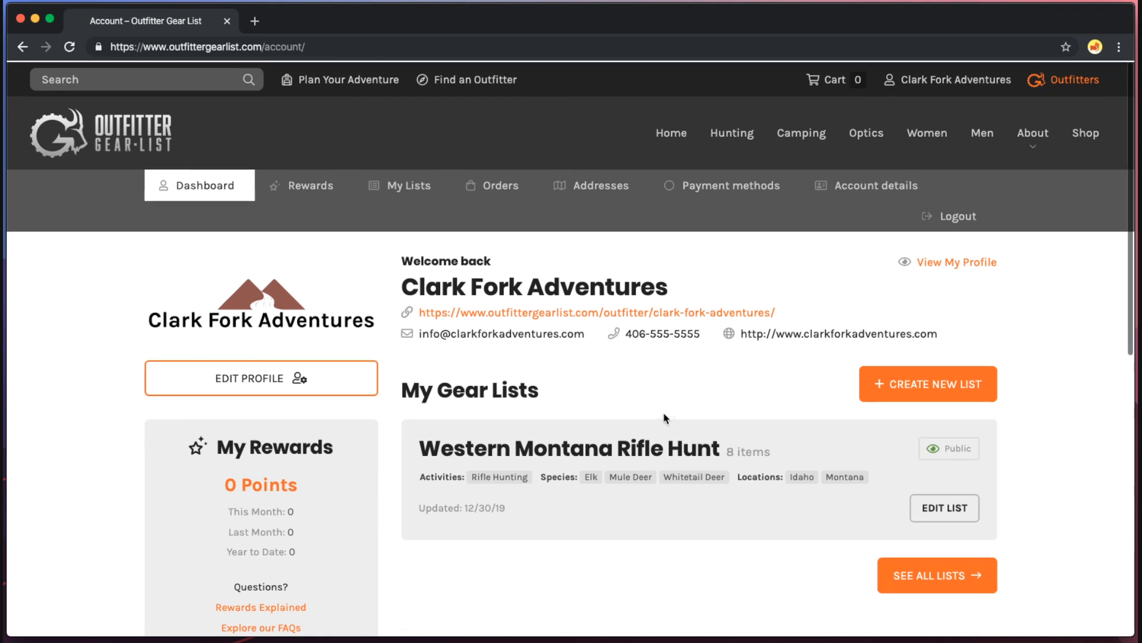
pyautogui.click(932, 573)
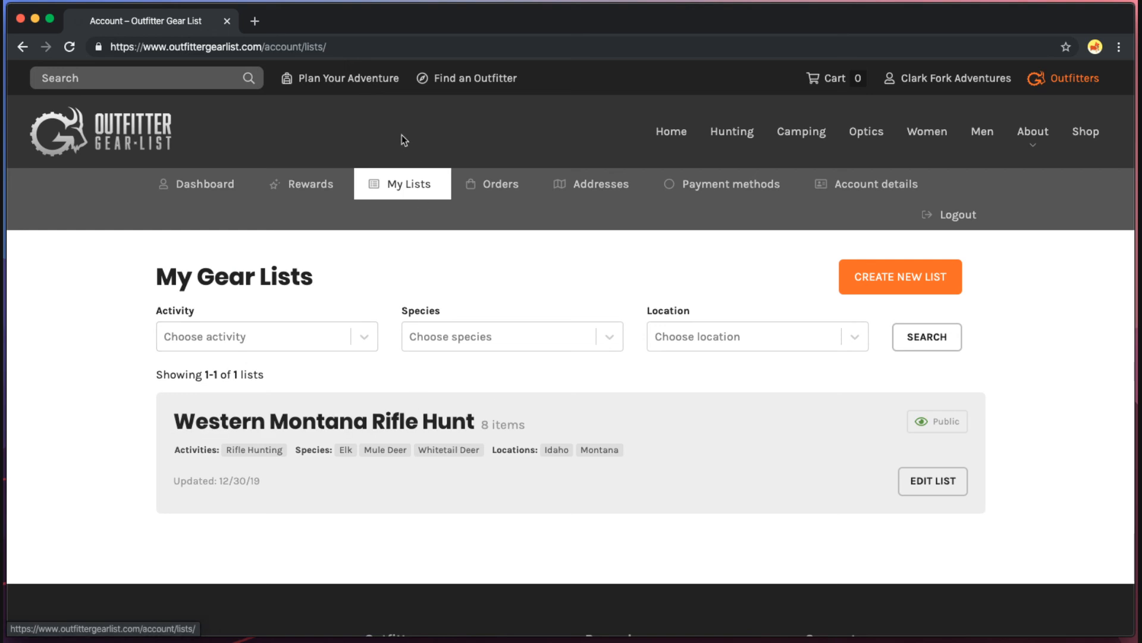
# Search the public Plan Your Adventure gear lists filtered to the Rifle Hunting activity.
pyautogui.click(346, 78)
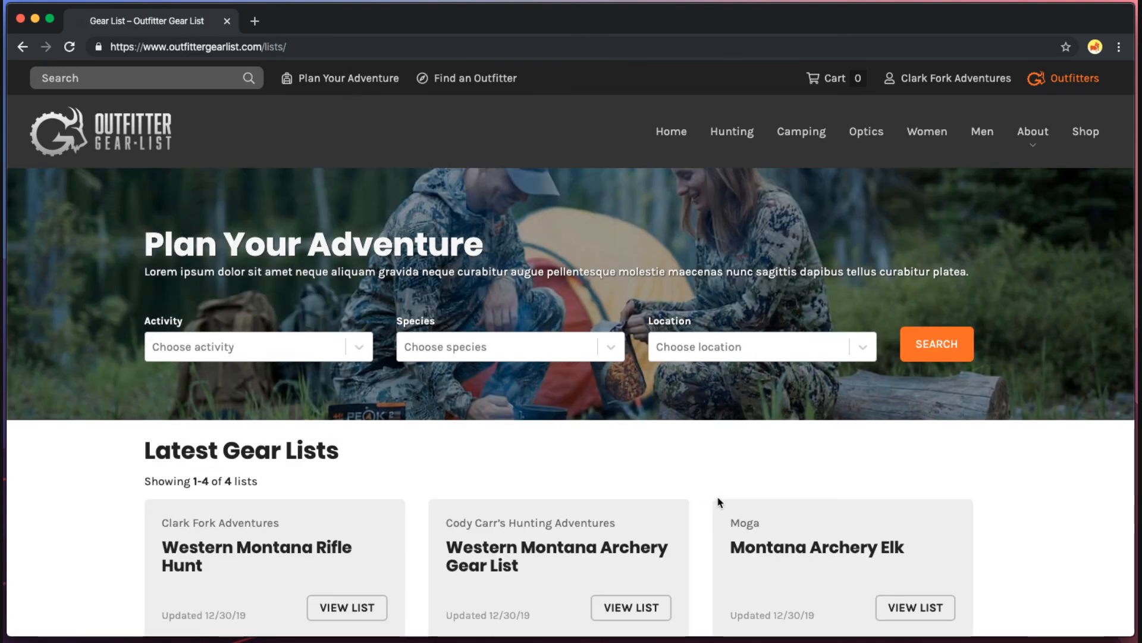
pyautogui.scroll(-3, 258, 527)
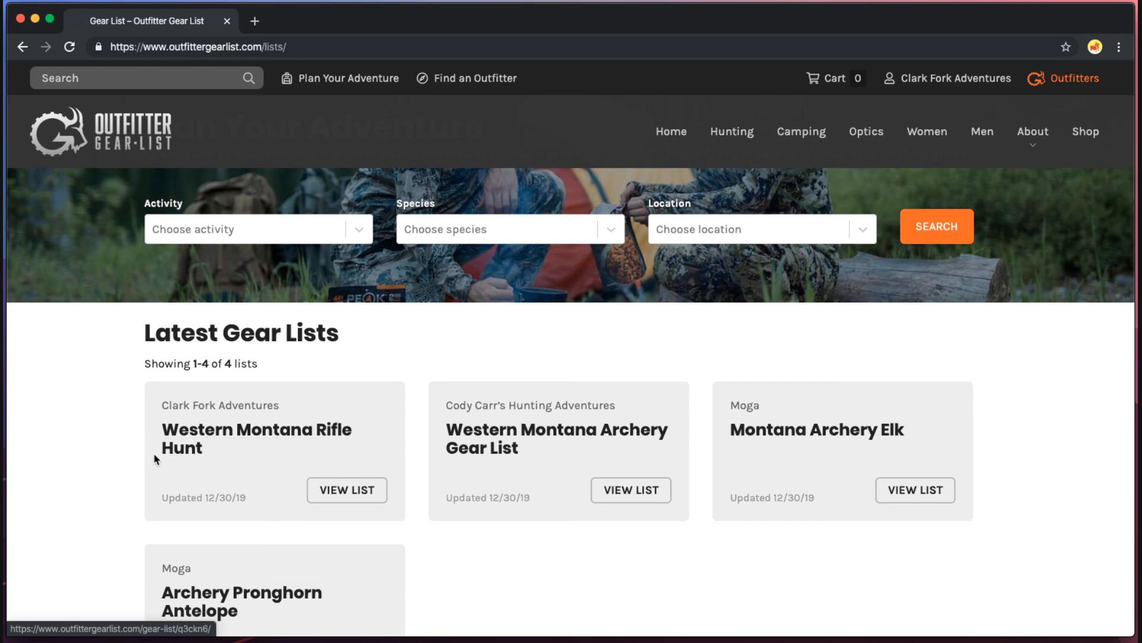
pyautogui.scroll(3, 249, 436)
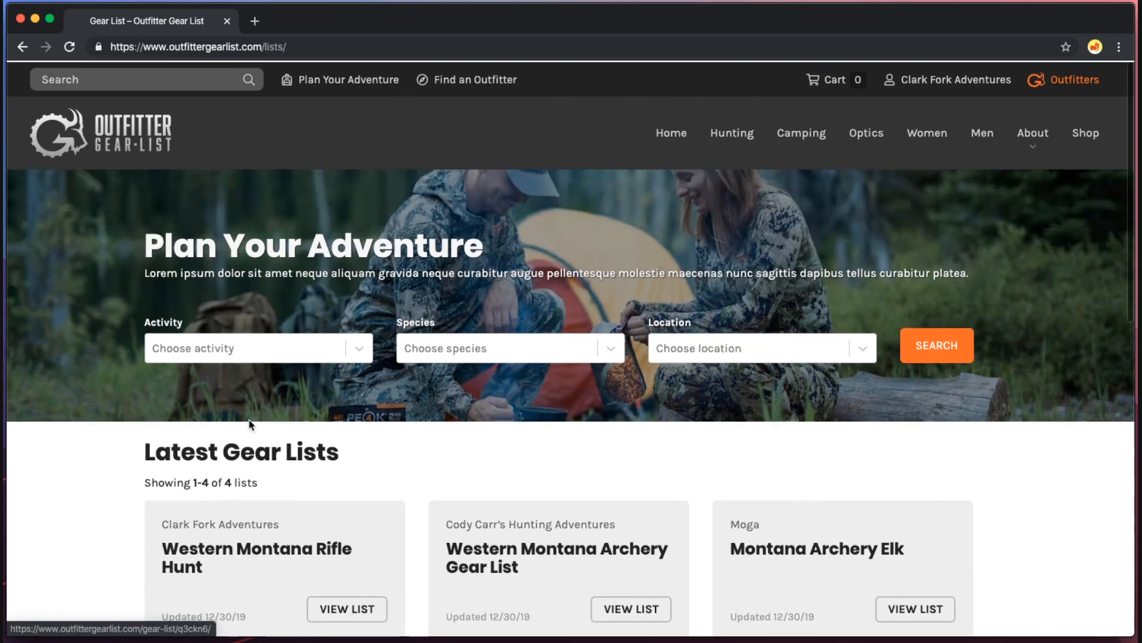
pyautogui.click(232, 347)
pyautogui.click(217, 522)
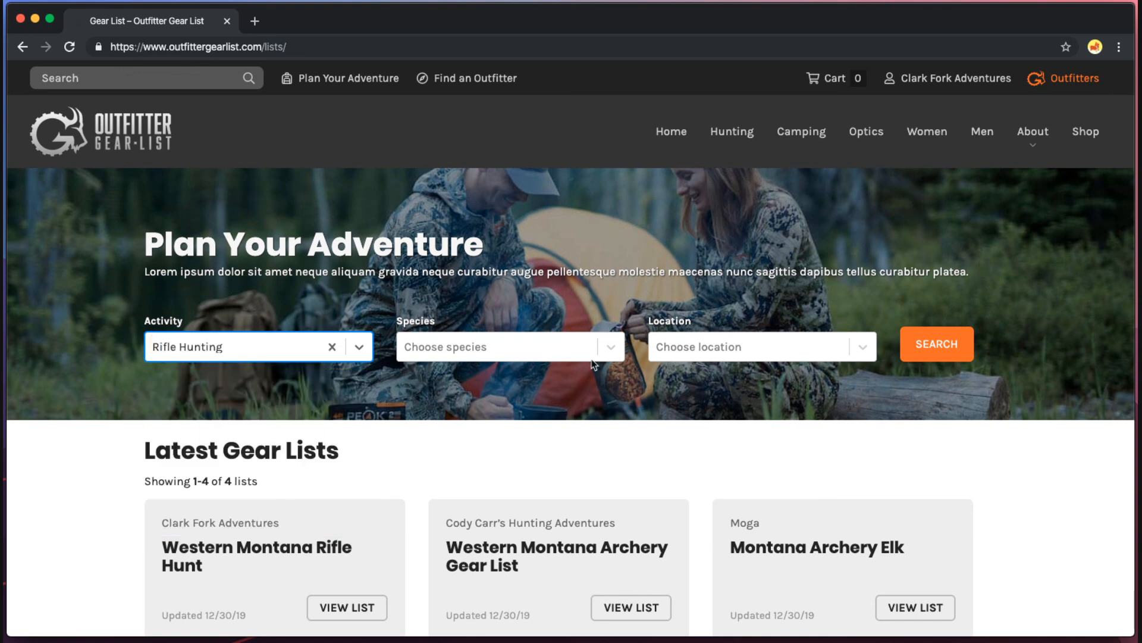
pyautogui.click(937, 344)
pyautogui.scroll(-2, 789, 402)
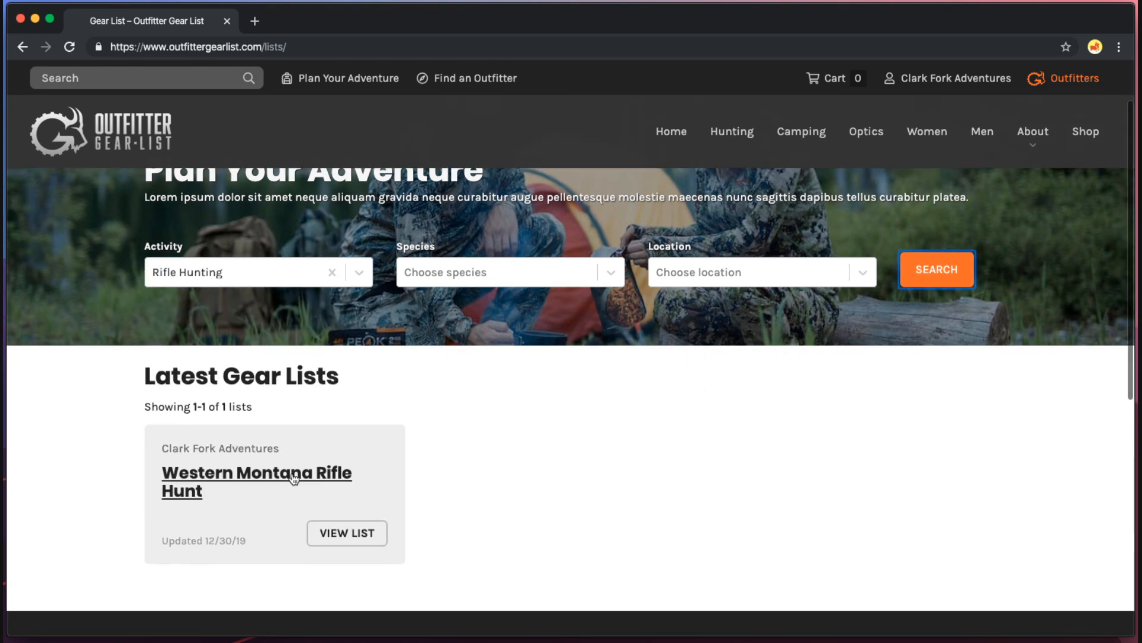
pyautogui.scroll(2, 225, 474)
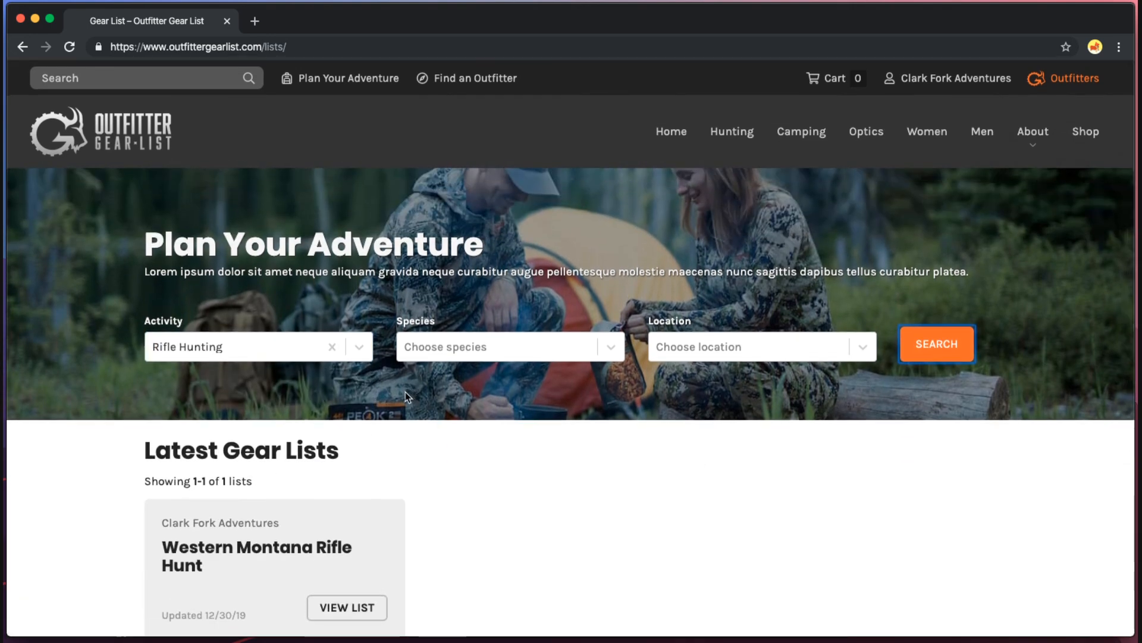
# Find Clark Fork Adventures in the outfitter directory and open its account page.
pyautogui.click(470, 78)
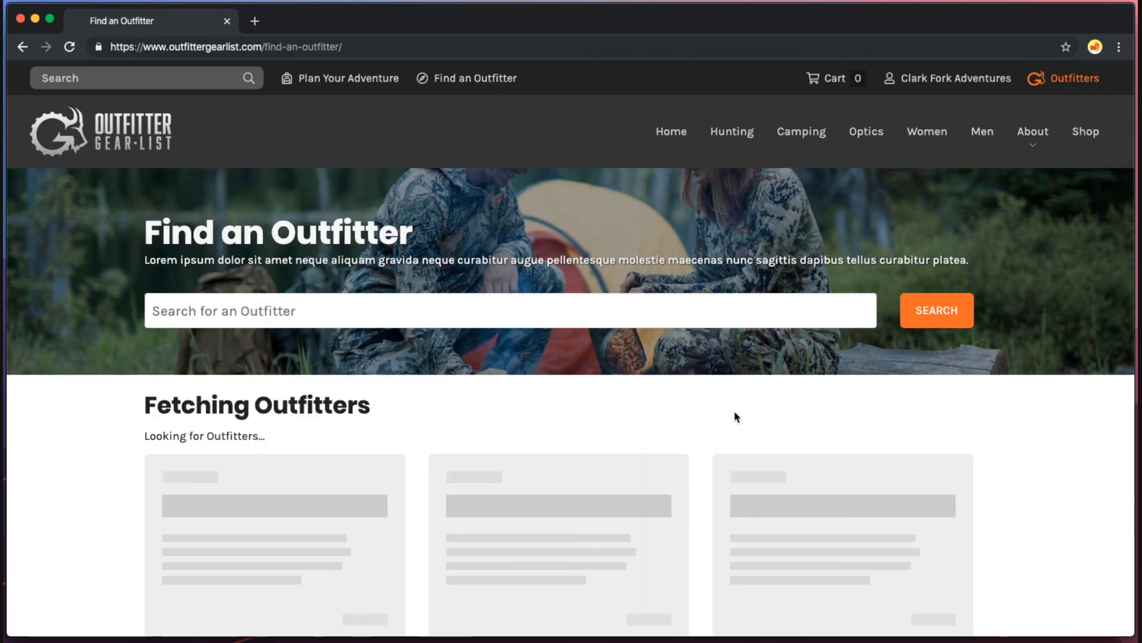
pyautogui.scroll(-1, 717, 403)
pyautogui.scroll(-2, 717, 405)
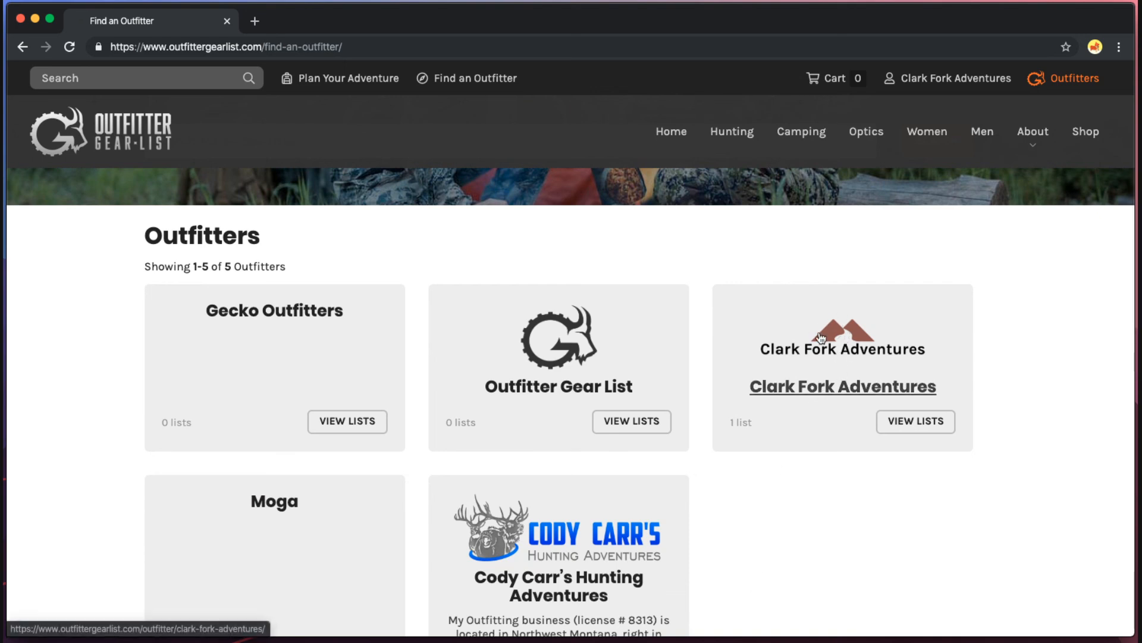
pyautogui.scroll(-2, 839, 360)
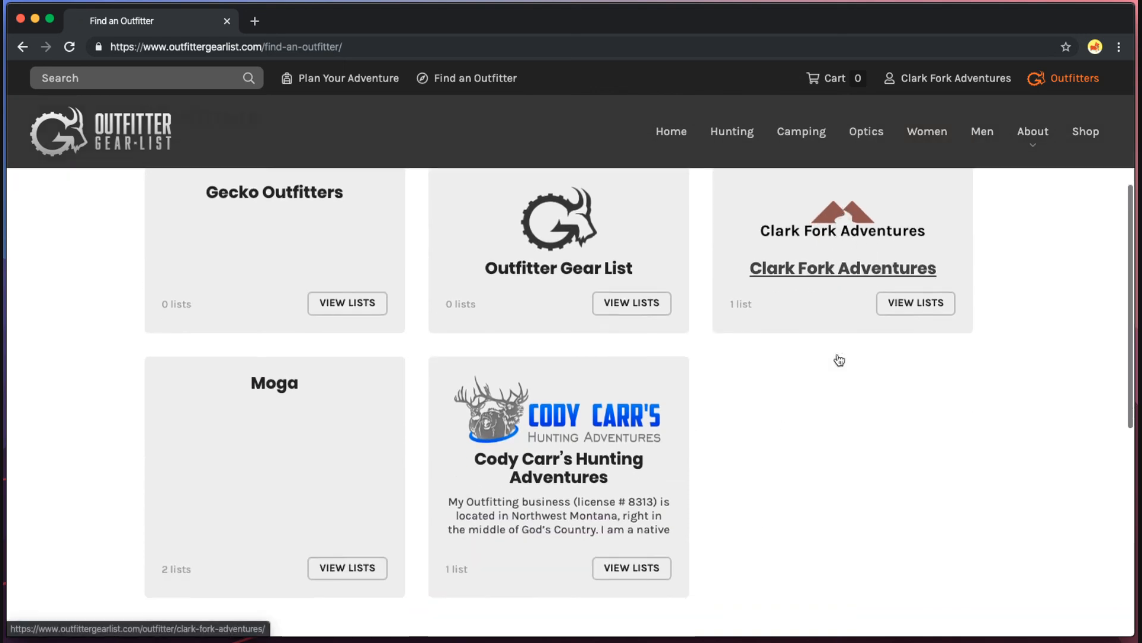
pyautogui.scroll(2, 839, 360)
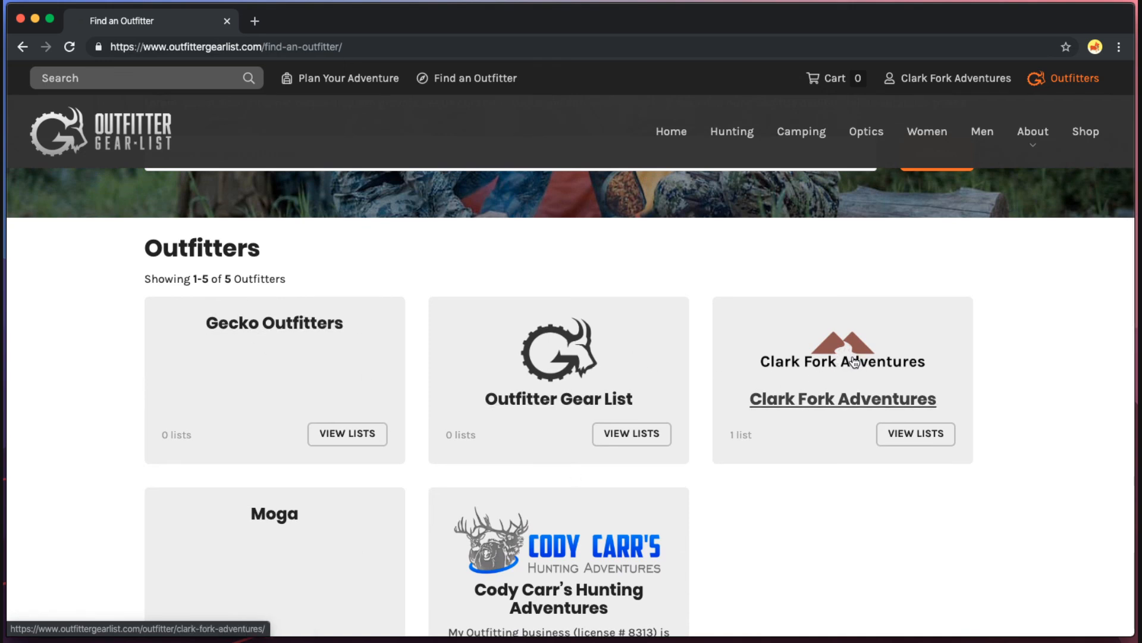
pyautogui.click(850, 365)
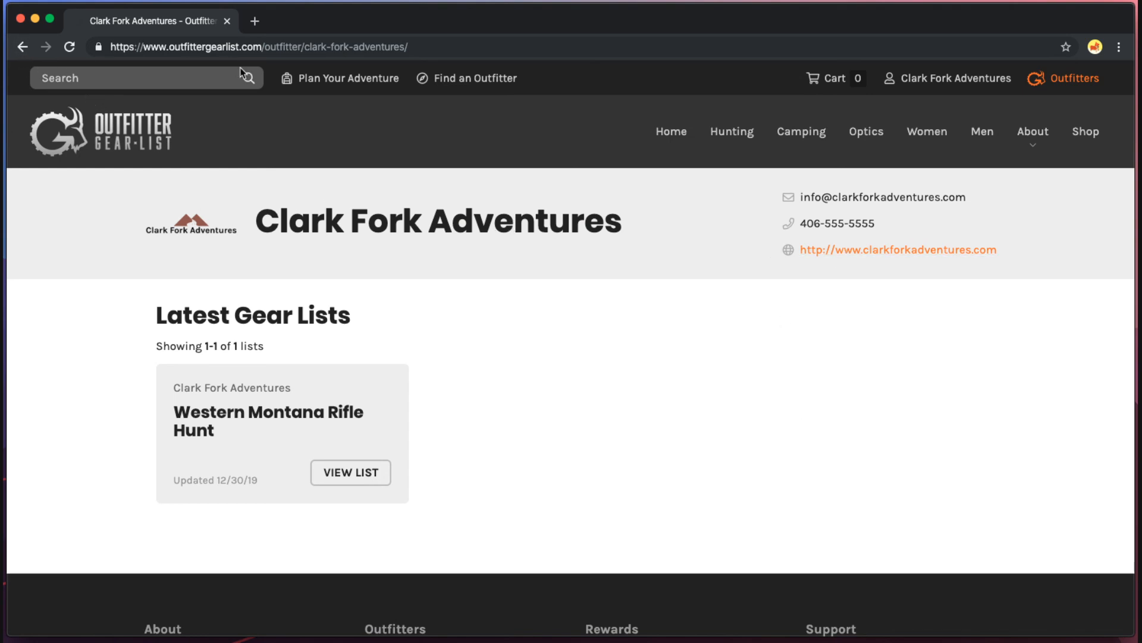
pyautogui.moveTo(952, 78)
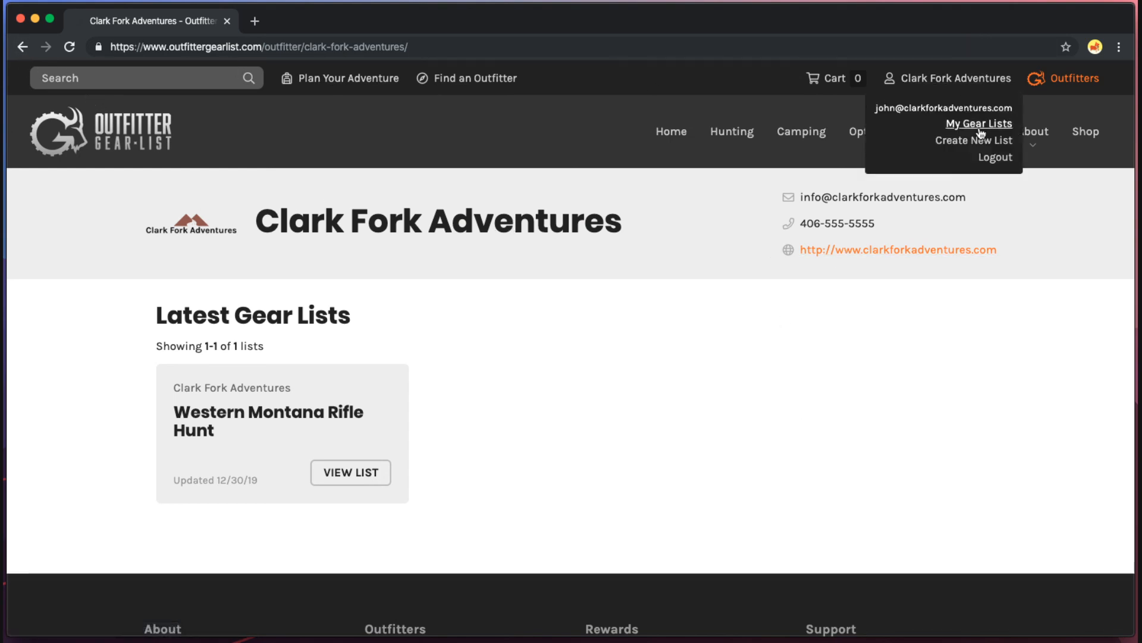
pyautogui.click(985, 88)
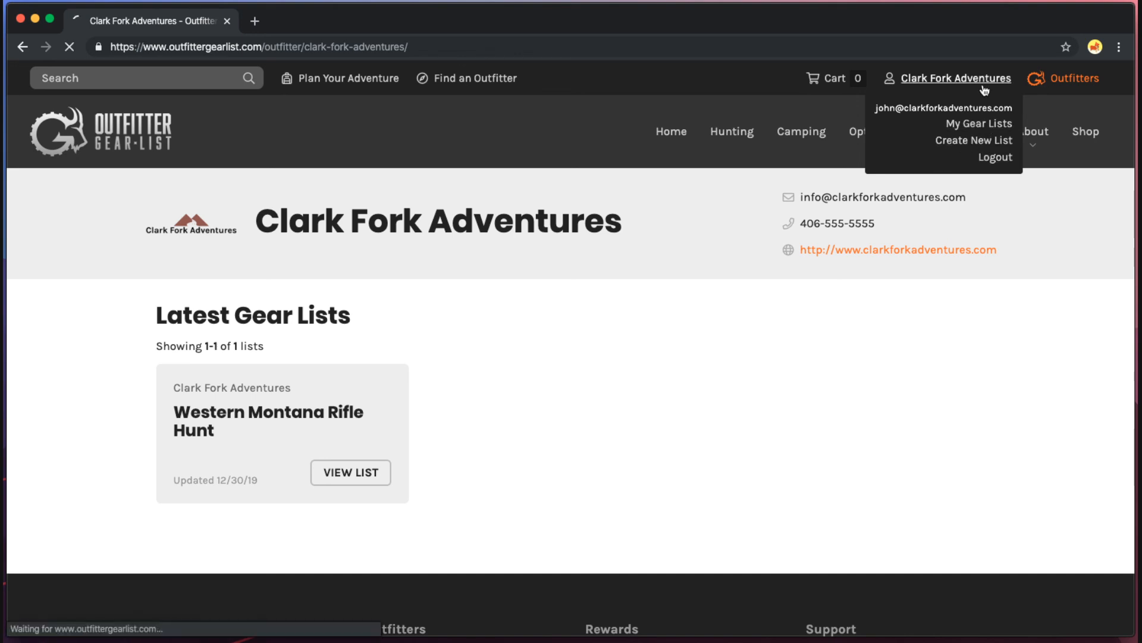